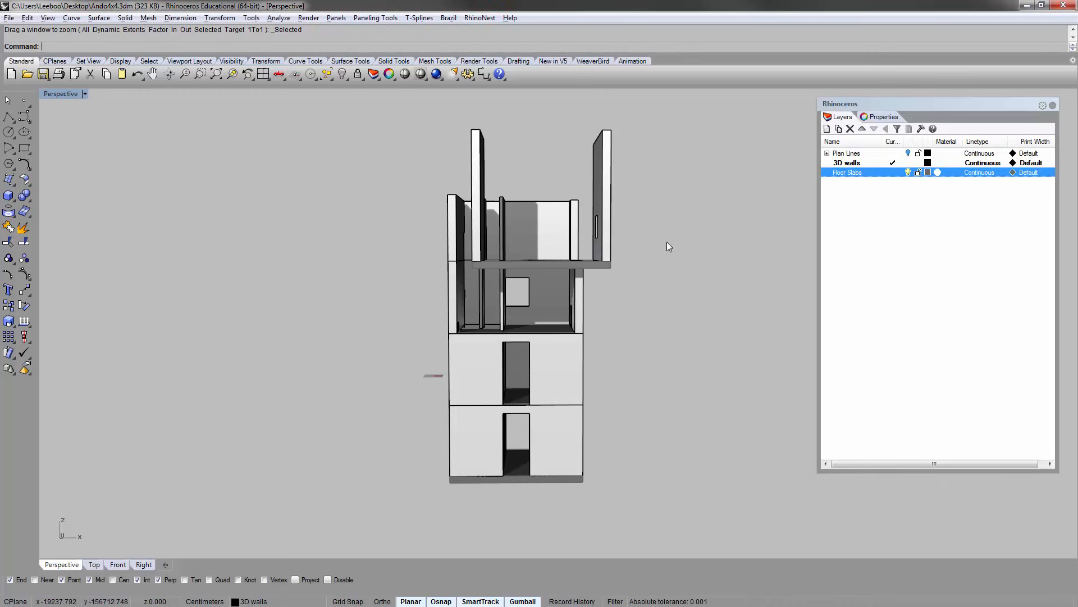
- Compare the window positions on the model's side wall with Elevation 4 of the dimensioned drawing in Photo Gallery
{"action": "right_click_drag", "start_coordinate": [667, 242], "coordinate": [520, 237]}
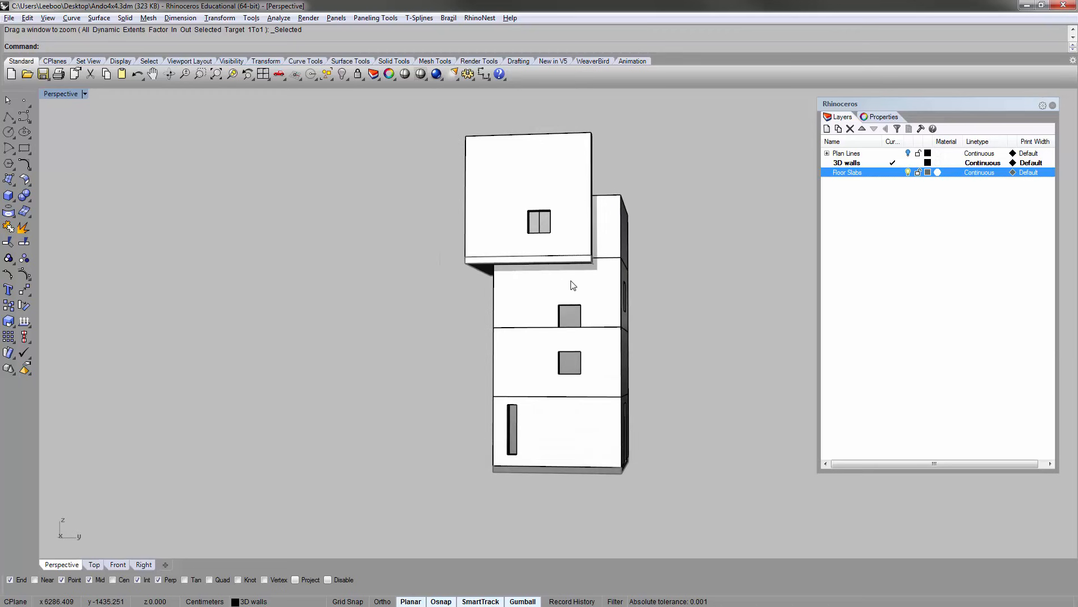
{"action": "scroll", "coordinate": [590, 296], "scroll_direction": "up", "scroll_amount": 4}
{"action": "mouse_move", "coordinate": [544, 319]}
{"action": "right_mouse_down"}
{"action": "mouse_move", "coordinate": [562, 327]}
{"action": "mouse_move", "coordinate": [532, 321]}
{"action": "right_mouse_up"}
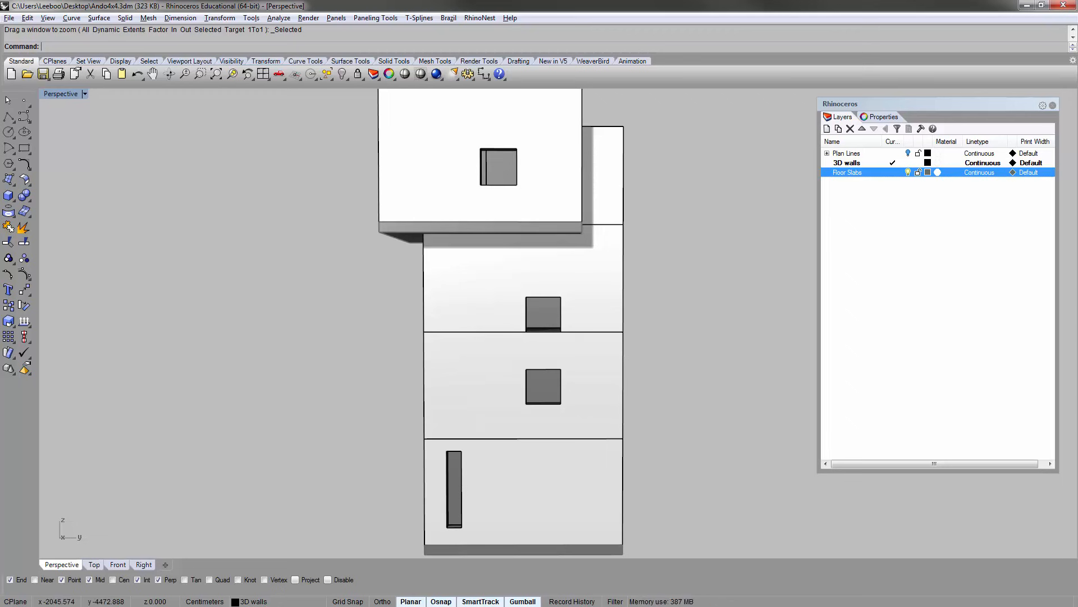
{"action": "left_click", "coordinate": [183, 605]}
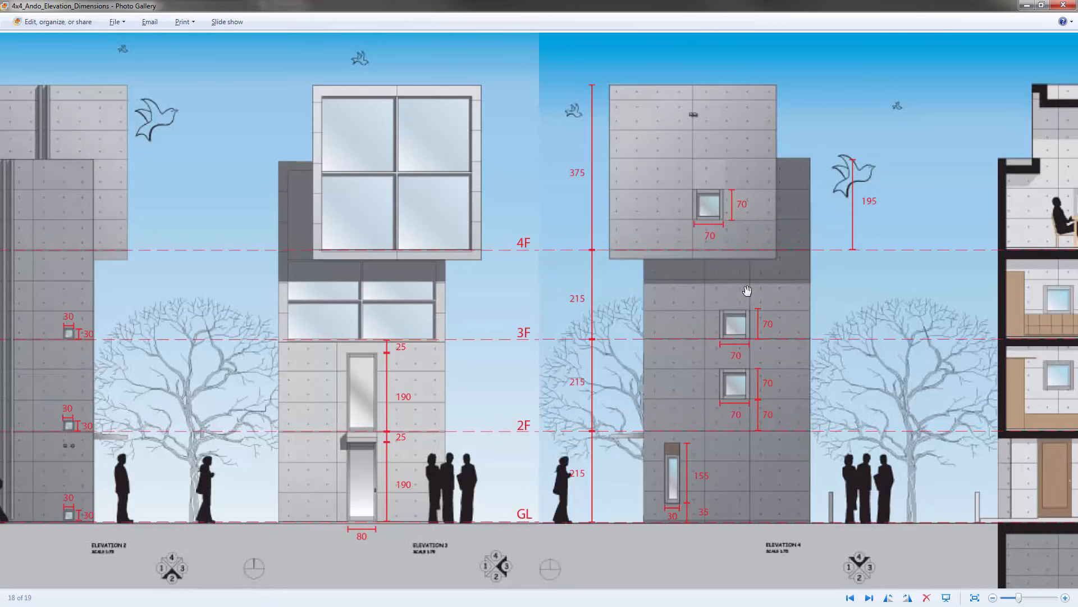
{"action": "left_click_drag", "start_coordinate": [735, 329], "coordinate": [708, 330]}
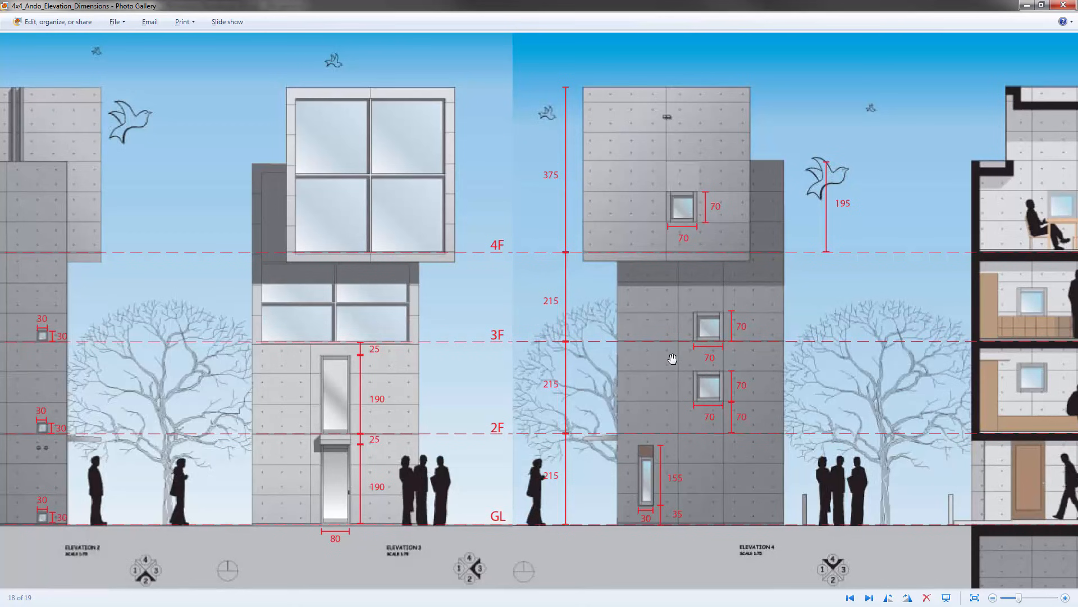
{"action": "left_click_drag", "start_coordinate": [751, 329], "coordinate": [729, 330]}
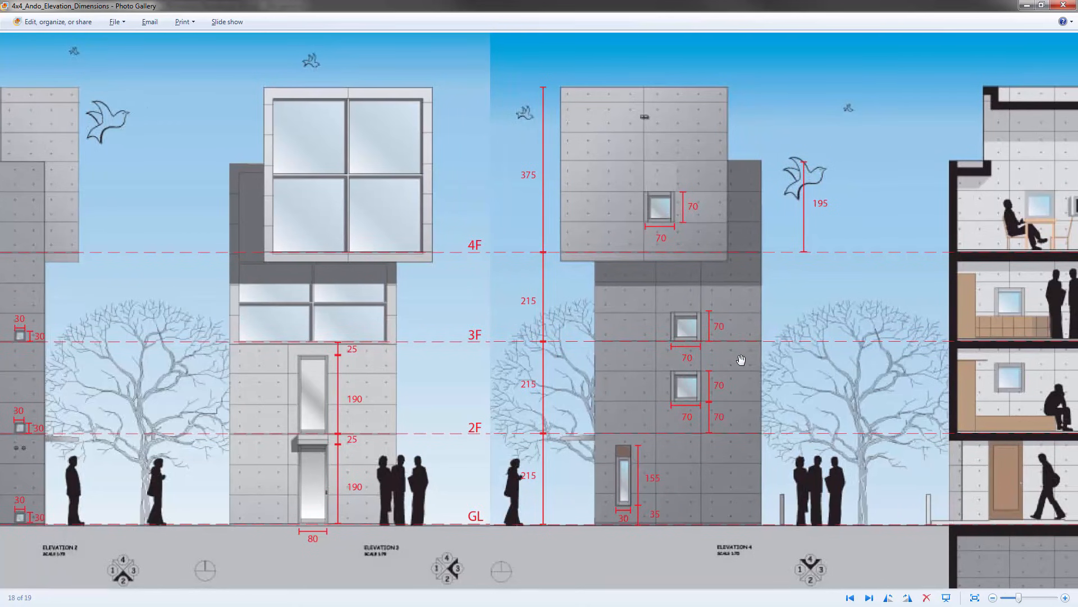
- Browse the reference photos and examine the windows on the tower's side facade up close
{"action": "key", "text": "Right"}
{"action": "key", "text": "Right"}
{"action": "key", "text": "Right"}
{"action": "key", "text": "Right"}
{"action": "key", "text": "Right"}
{"action": "key", "text": "Right"}
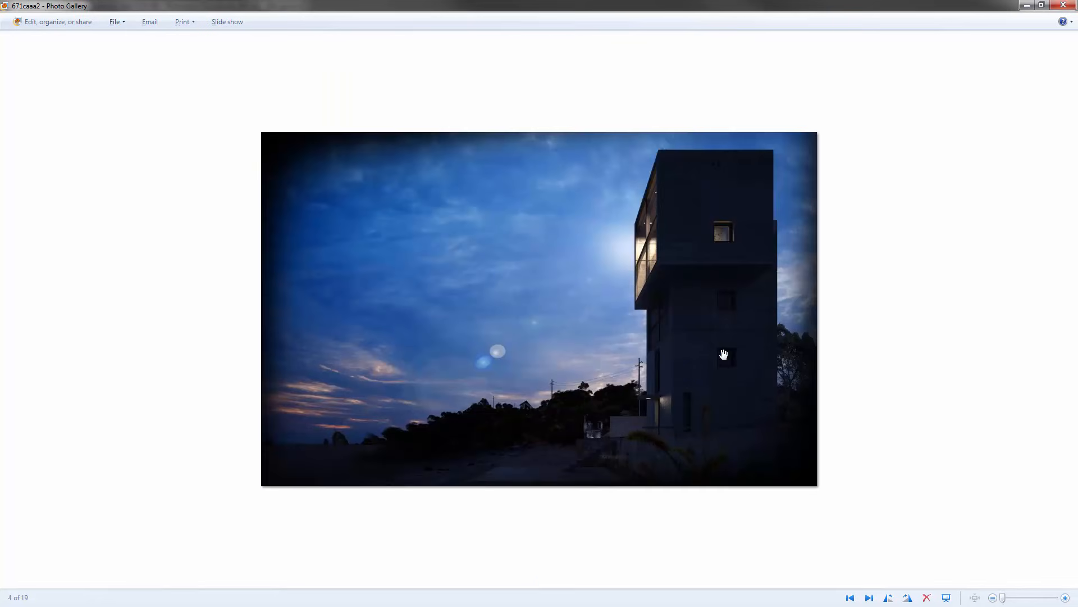
{"action": "key", "text": "Left"}
{"action": "key", "text": "Right"}
{"action": "key", "text": "Right"}
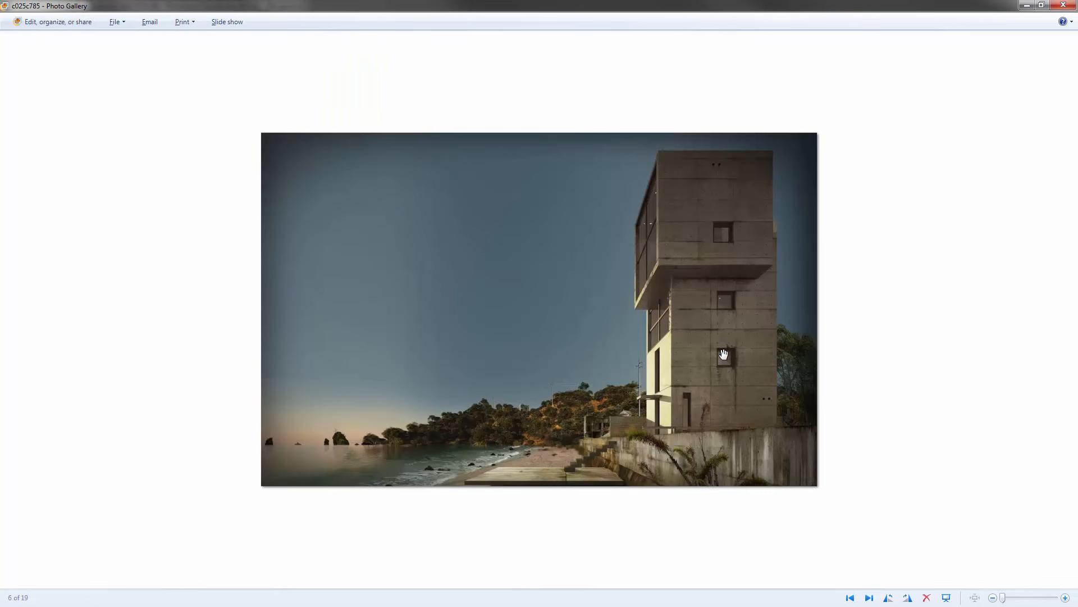
{"action": "scroll", "coordinate": [704, 326], "scroll_direction": "up", "scroll_amount": 3}
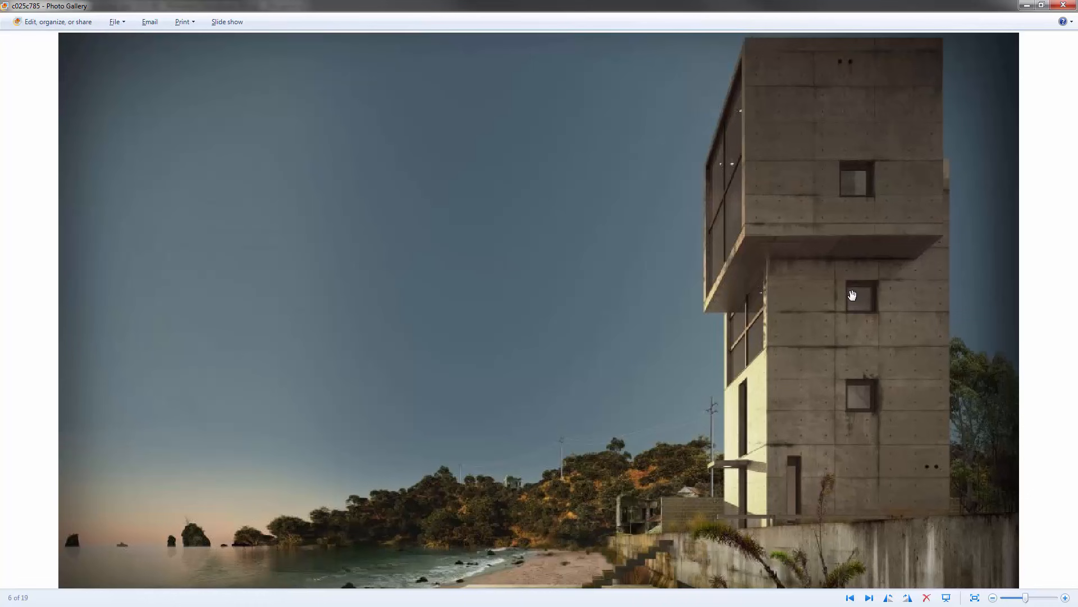
- Return to the dimensioned elevation drawing and examine the 2F and 3F window dimensions in Elevation 4
{"action": "key", "text": "Right"}
{"action": "key", "text": "Right"}
{"action": "key", "text": "Right"}
{"action": "key", "text": "Right"}
{"action": "key", "text": "Right"}
{"action": "key", "text": "Right"}
{"action": "key", "text": "Right"}
{"action": "key", "text": "Right"}
{"action": "key", "text": "Right"}
{"action": "key", "text": "Right"}
{"action": "key", "text": "Right"}
{"action": "key", "text": "Right"}
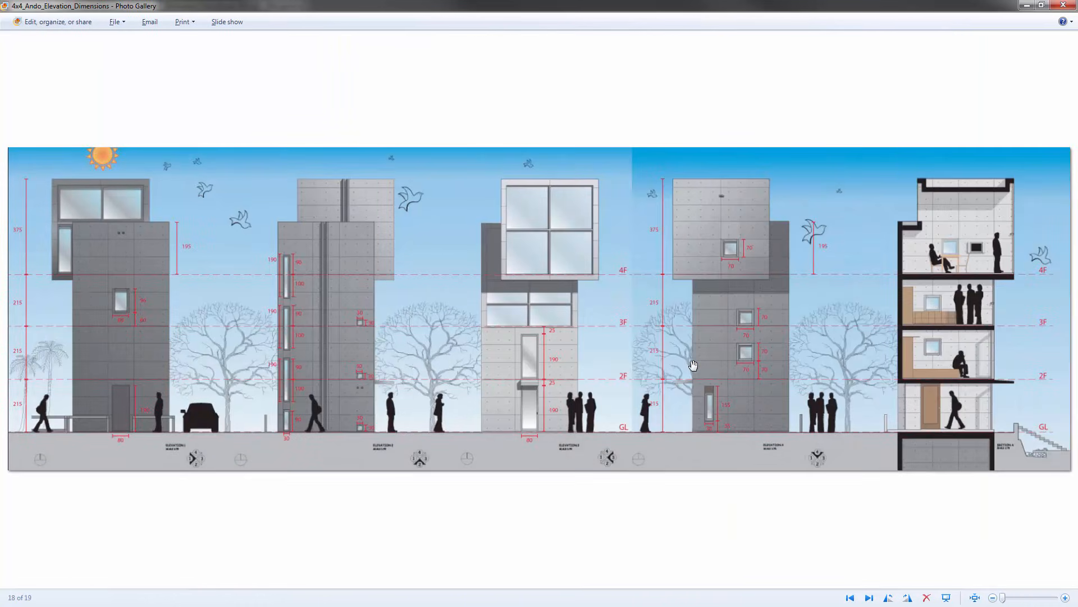
{"action": "scroll", "coordinate": [753, 320], "scroll_direction": "up", "scroll_amount": 5}
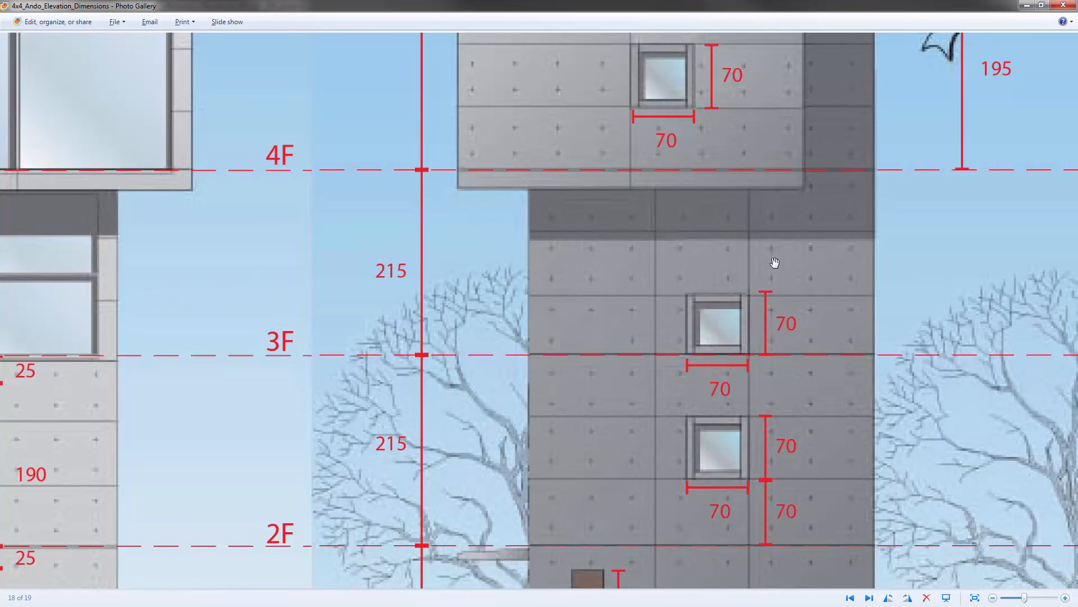
- Switch to Rhinoceros and raise the top face of the third-floor side window opening by 70 cm with MoveFace
{"action": "key", "text": "alt+Tab"}
{"action": "right_click_drag", "start_coordinate": [568, 321], "coordinate": [562, 279]}
{"action": "left_click", "coordinate": [563, 279]}
{"action": "type", "text": "zs"}
{"action": "key", "text": "Return"}
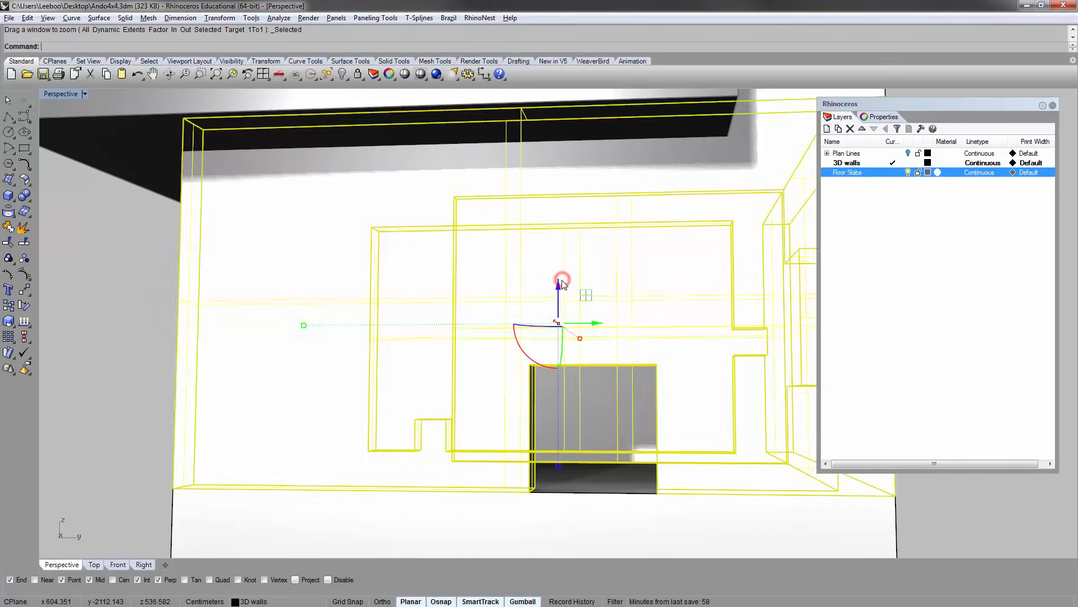
{"action": "key", "text": "Escape"}
{"action": "right_click_drag", "start_coordinate": [634, 318], "coordinate": [435, 285]}
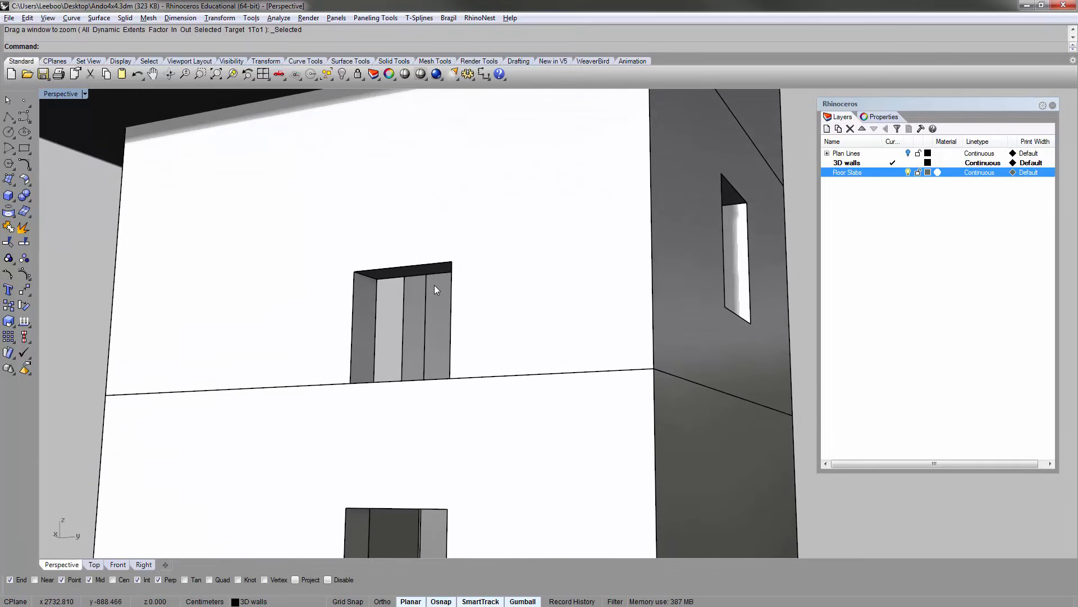
{"action": "type", "text": "Move"}
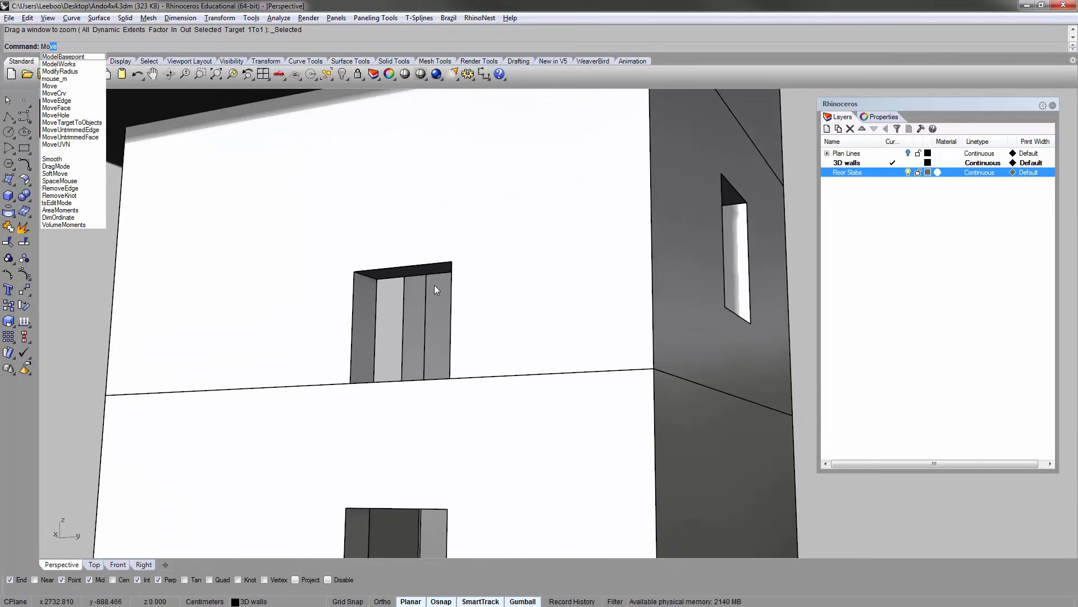
{"action": "left_click", "coordinate": [89, 111]}
{"action": "scroll", "coordinate": [414, 241], "scroll_direction": "down", "scroll_amount": 3}
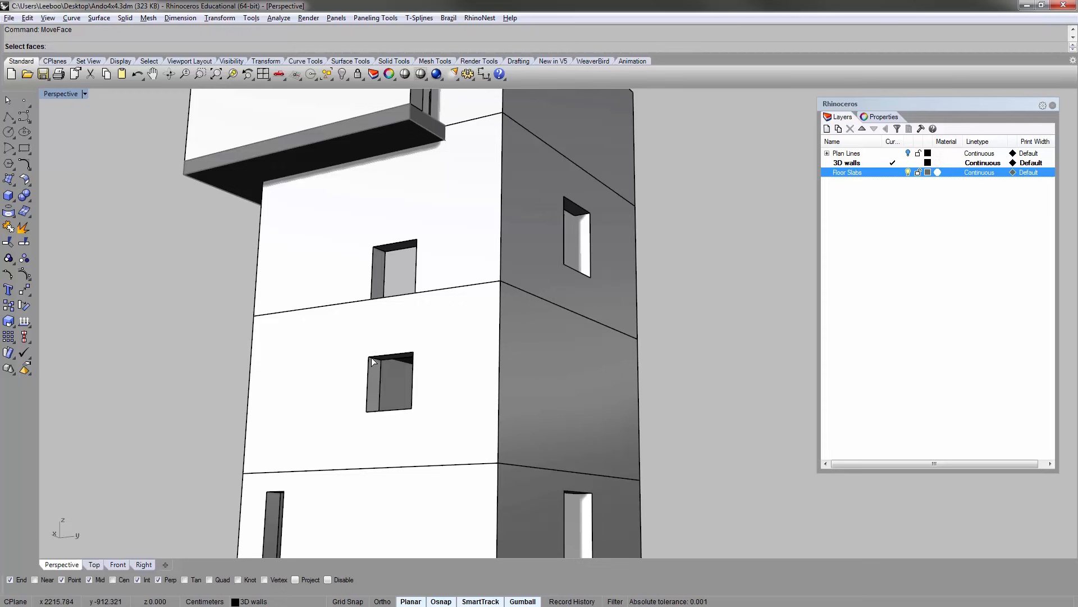
{"action": "scroll", "coordinate": [396, 251], "scroll_direction": "up", "scroll_amount": 5}
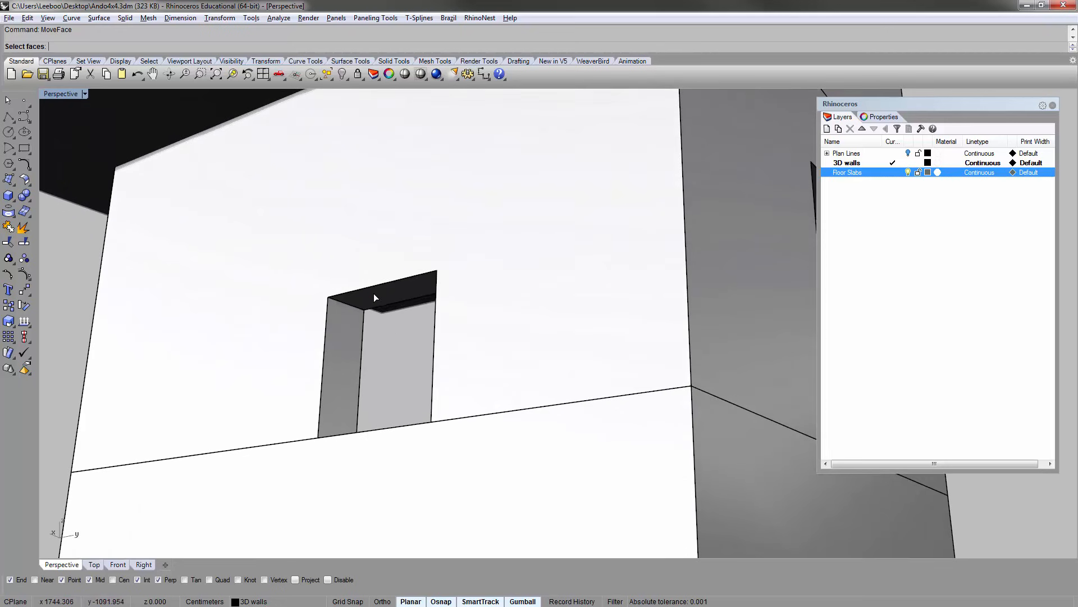
{"action": "left_click", "coordinate": [371, 294]}
{"action": "key", "text": "Return"}
{"action": "left_click", "coordinate": [329, 297]}
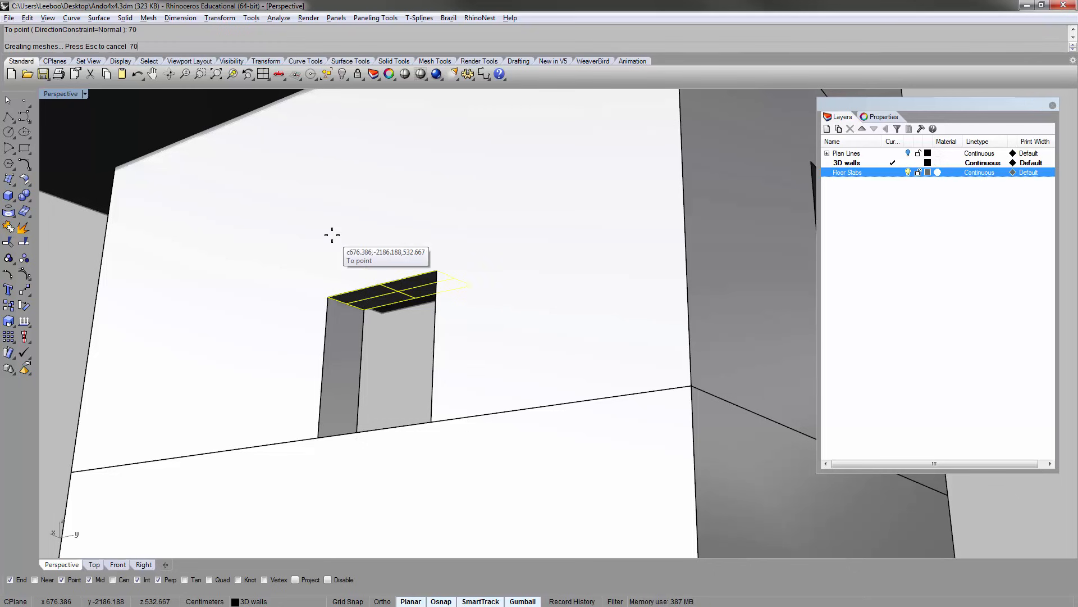
{"action": "key", "text": "Return"}
- Draw a box across the full wall thickness that fills the lower half of the enlarged third-floor window opening
{"action": "scroll", "coordinate": [332, 236], "scroll_direction": "down", "scroll_amount": 5}
{"action": "scroll", "coordinate": [345, 281], "scroll_direction": "up", "scroll_amount": 5}
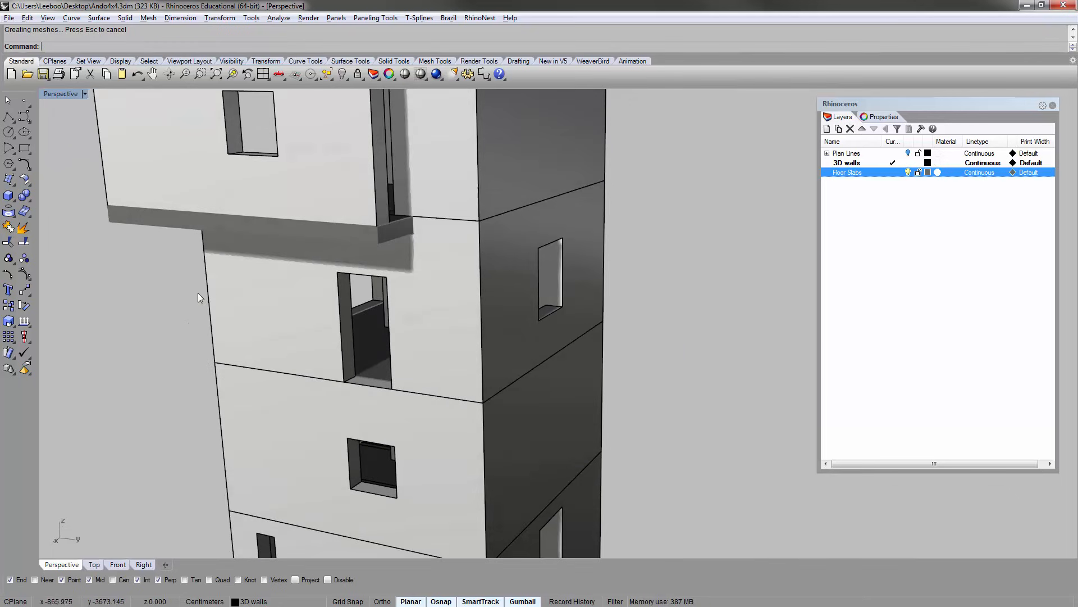
{"action": "left_click", "coordinate": [9, 195]}
{"action": "scroll", "coordinate": [312, 342], "scroll_direction": "up", "scroll_amount": 4}
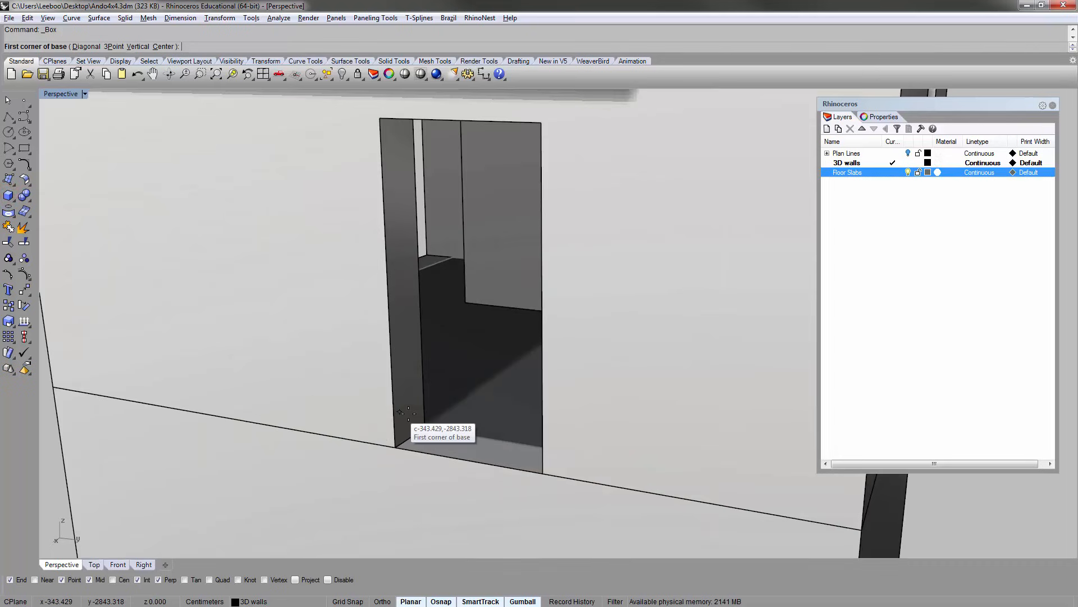
{"action": "scroll", "coordinate": [443, 433], "scroll_direction": "down", "scroll_amount": 1}
{"action": "left_click", "coordinate": [431, 430]}
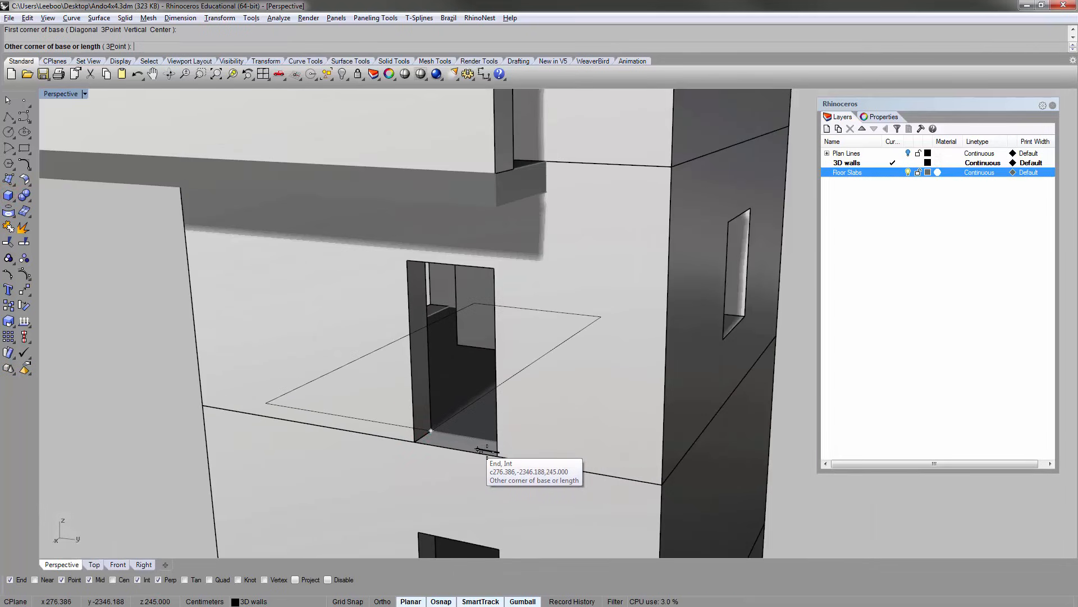
{"action": "left_click", "coordinate": [495, 456]}
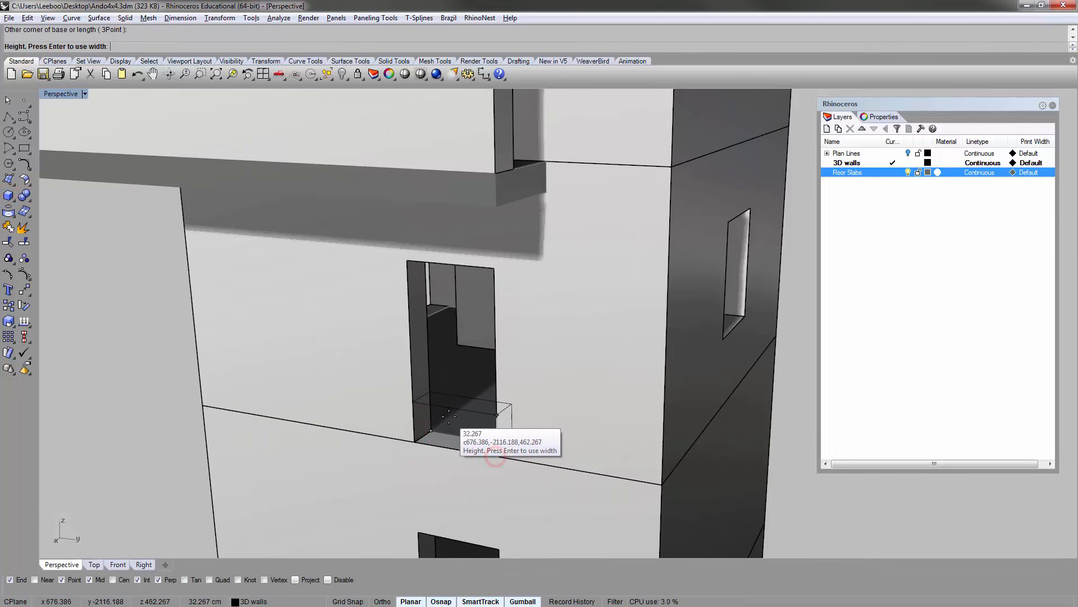
{"action": "left_click", "coordinate": [449, 416]}
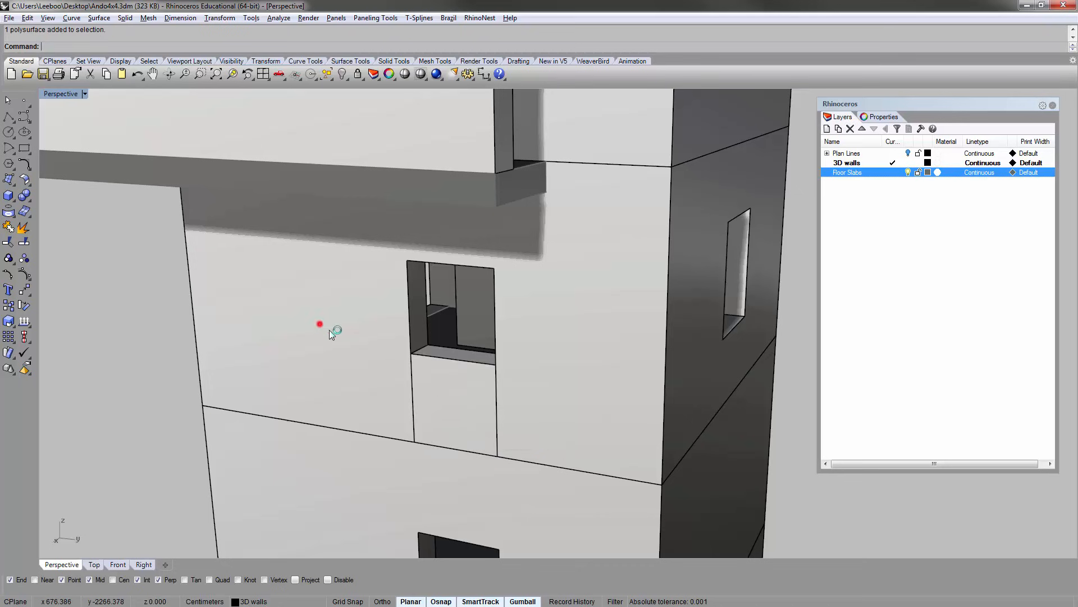
- Join the infill box and the third-floor walls into one solid
{"action": "left_click", "coordinate": [329, 329]}
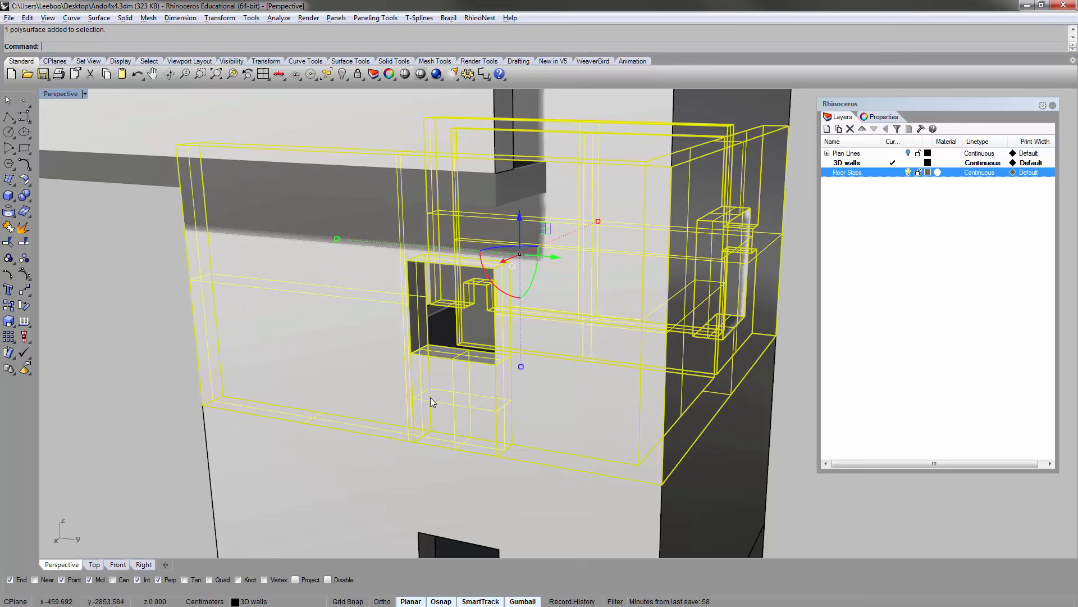
{"action": "key", "text": "Escape"}
{"action": "key", "text": "Escape"}
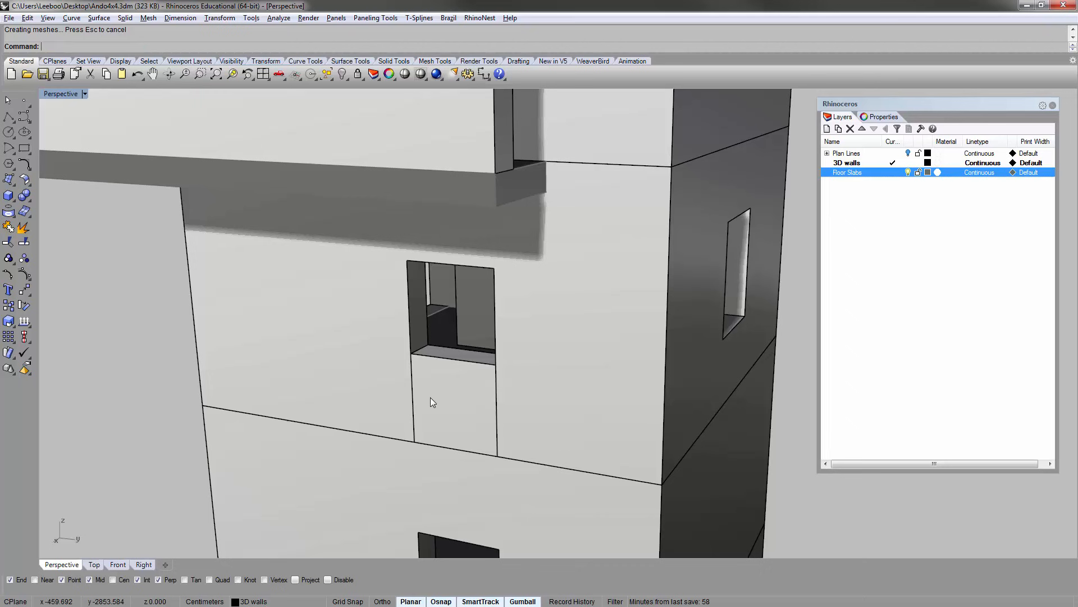
- Merge the coplanar faces of the combined third-floor wall solid with MergeAllFaces
{"action": "left_click", "coordinate": [431, 398]}
{"action": "type", "text": "Mre"}
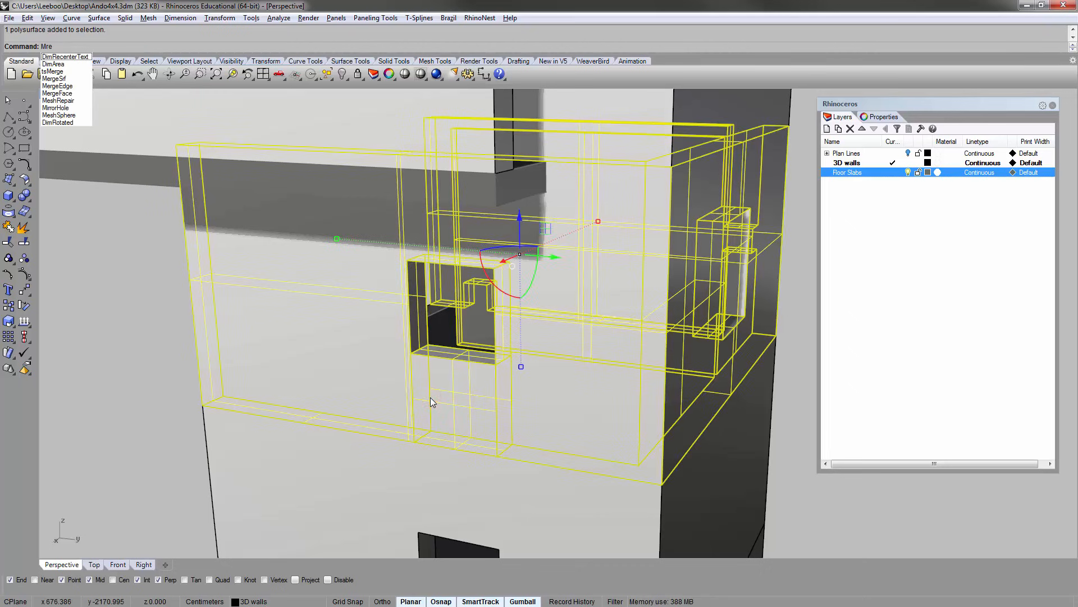
{"action": "key", "text": "BackSpace"}
{"action": "key", "text": "BackSpace"}
{"action": "type", "text": "ergeAllFaces"}
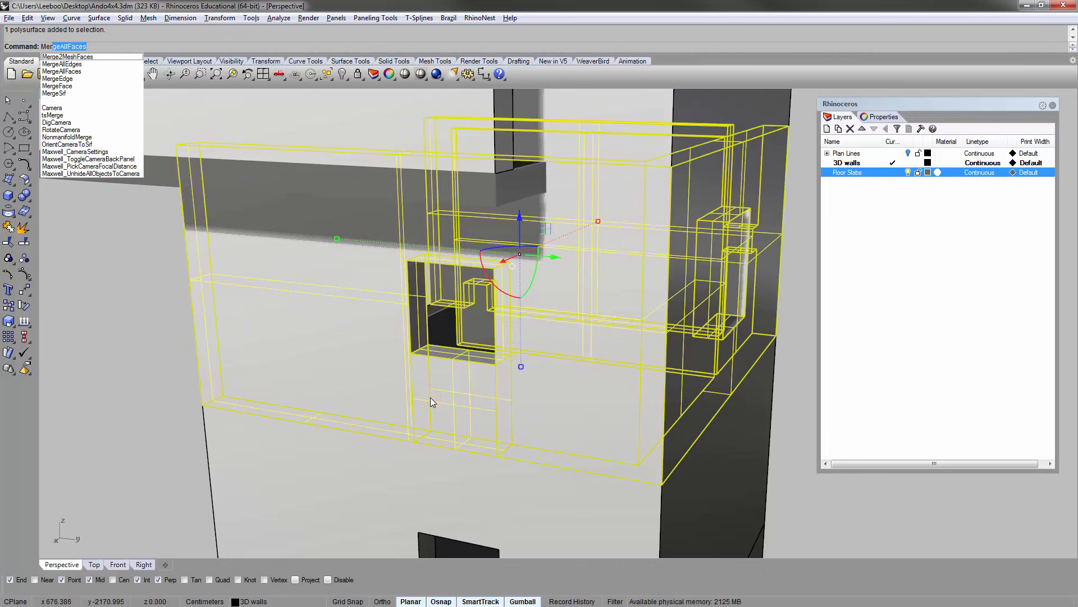
{"action": "key", "text": "Return"}
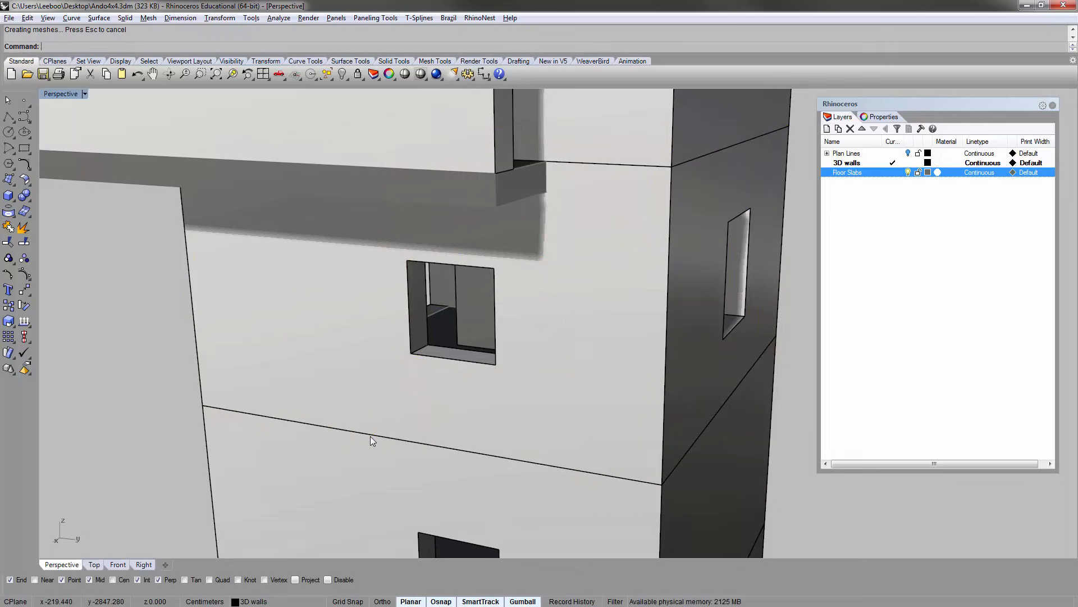
- Inspect the whole tower from several sides, focusing on the open front and the missing roof of the top floor
{"action": "right_click_drag", "start_coordinate": [371, 441], "coordinate": [447, 306]}
{"action": "right_click_drag", "start_coordinate": [525, 307], "coordinate": [629, 315]}
{"action": "scroll", "coordinate": [503, 327], "scroll_direction": "down", "scroll_amount": 5}
{"action": "scroll", "coordinate": [509, 303], "scroll_direction": "down", "scroll_amount": 6}
{"action": "right_click_drag", "start_coordinate": [509, 303], "coordinate": [533, 305]}
{"action": "left_click_drag", "start_coordinate": [403, 173], "coordinate": [608, 476]}
{"action": "type", "text": "zs"}
{"action": "key", "text": "Return"}
{"action": "left_click", "coordinate": [276, 311]}
{"action": "right_click_drag", "start_coordinate": [608, 363], "coordinate": [531, 325], "text": "shift"}
{"action": "right_click_drag", "start_coordinate": [528, 233], "coordinate": [500, 338]}
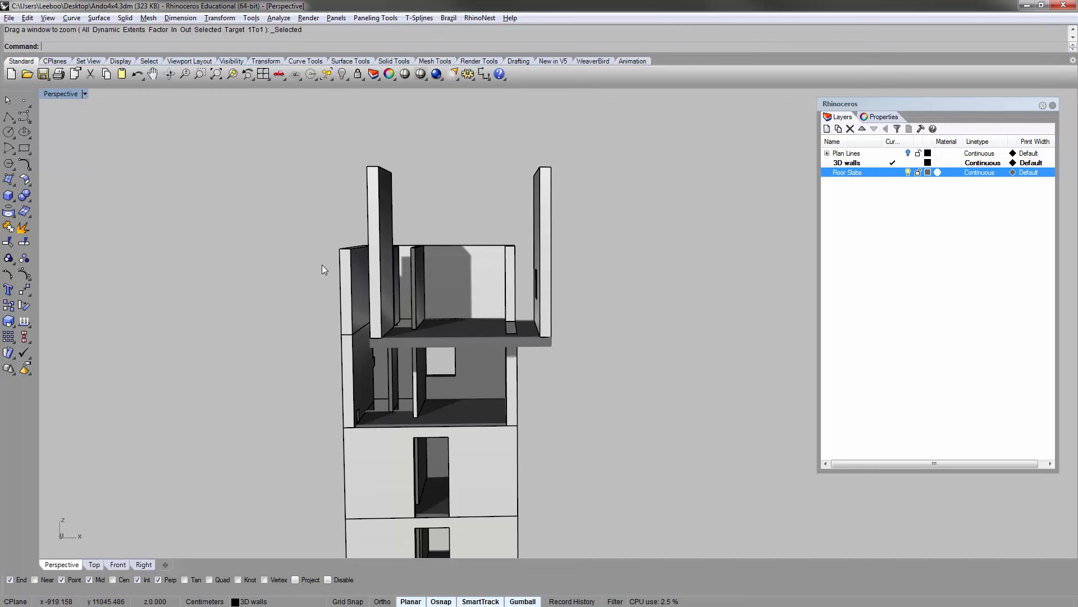
{"action": "right_click_drag", "start_coordinate": [293, 248], "coordinate": [471, 185]}
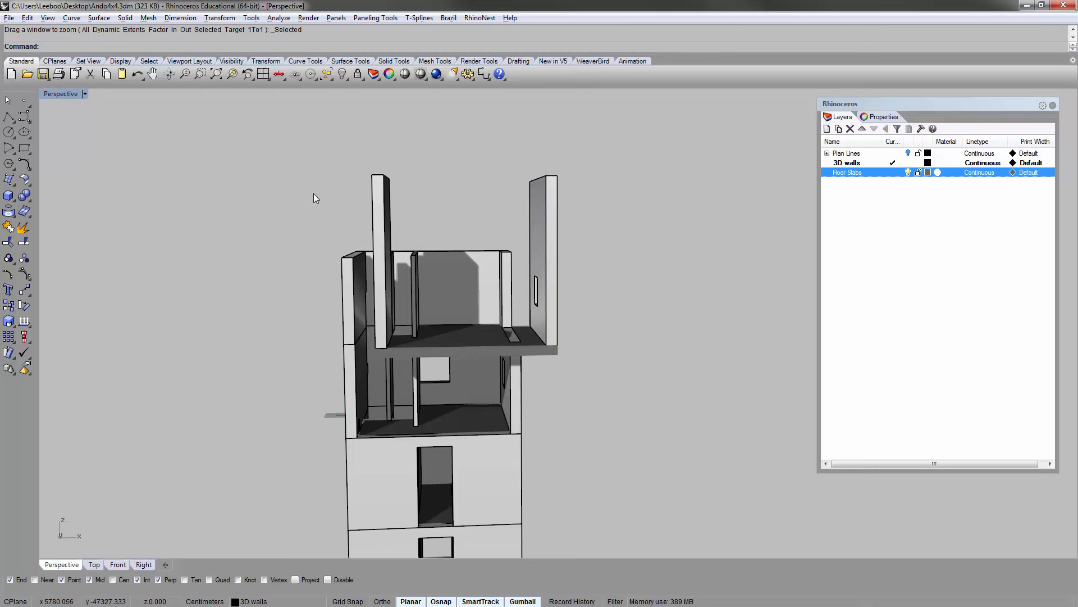
{"action": "left_click", "coordinate": [495, 127]}
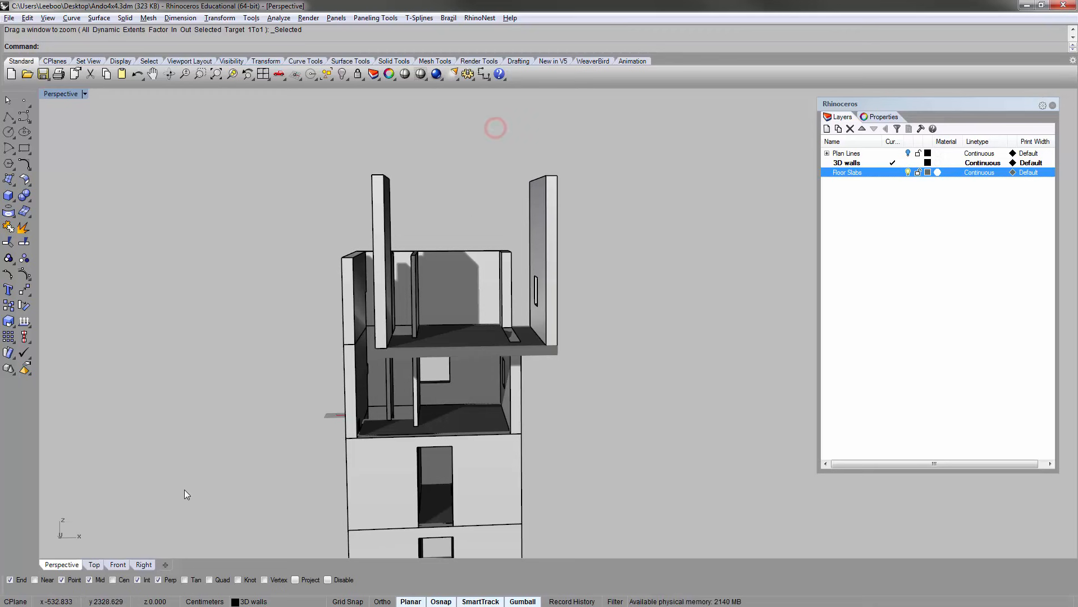
- Examine the top-floor wall and roof shapes across the elevations and the section in the Photo Gallery drawing
{"action": "key", "text": "alt+Tab"}
{"action": "left_click_drag", "start_coordinate": [333, 306], "coordinate": [621, 318]}
{"action": "scroll", "coordinate": [298, 257], "scroll_direction": "down", "scroll_amount": 3}
{"action": "left_click_drag", "start_coordinate": [298, 258], "coordinate": [666, 335]}
{"action": "left_click_drag", "start_coordinate": [257, 298], "coordinate": [655, 345]}
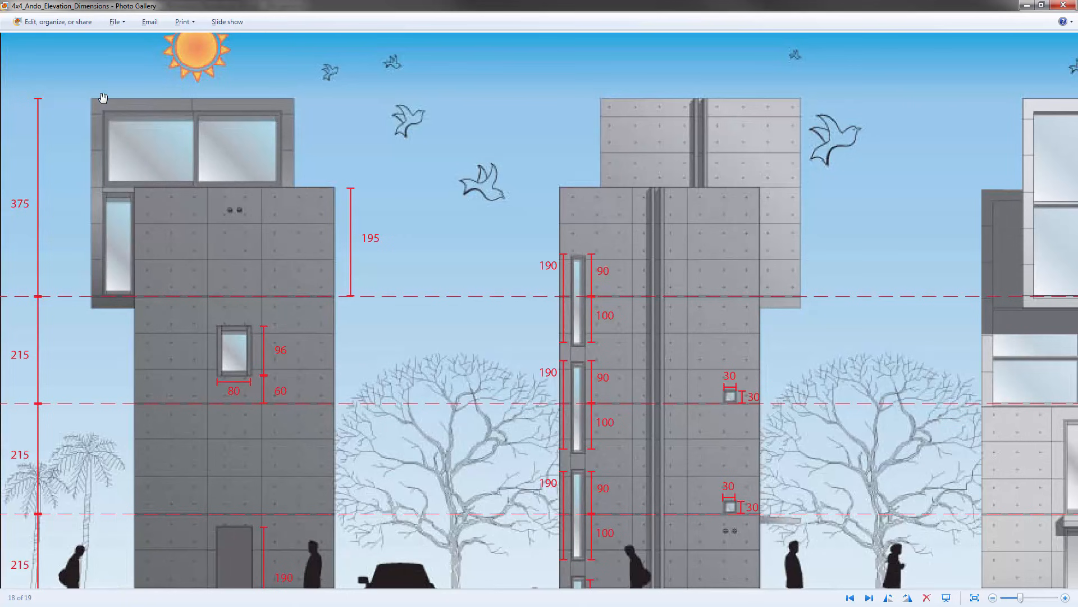
{"action": "left_click_drag", "start_coordinate": [928, 67], "coordinate": [584, 107]}
{"action": "left_click_drag", "start_coordinate": [888, 106], "coordinate": [359, 149]}
{"action": "left_click_drag", "start_coordinate": [955, 116], "coordinate": [590, 149]}
{"action": "left_click_drag", "start_coordinate": [871, 133], "coordinate": [647, 150]}
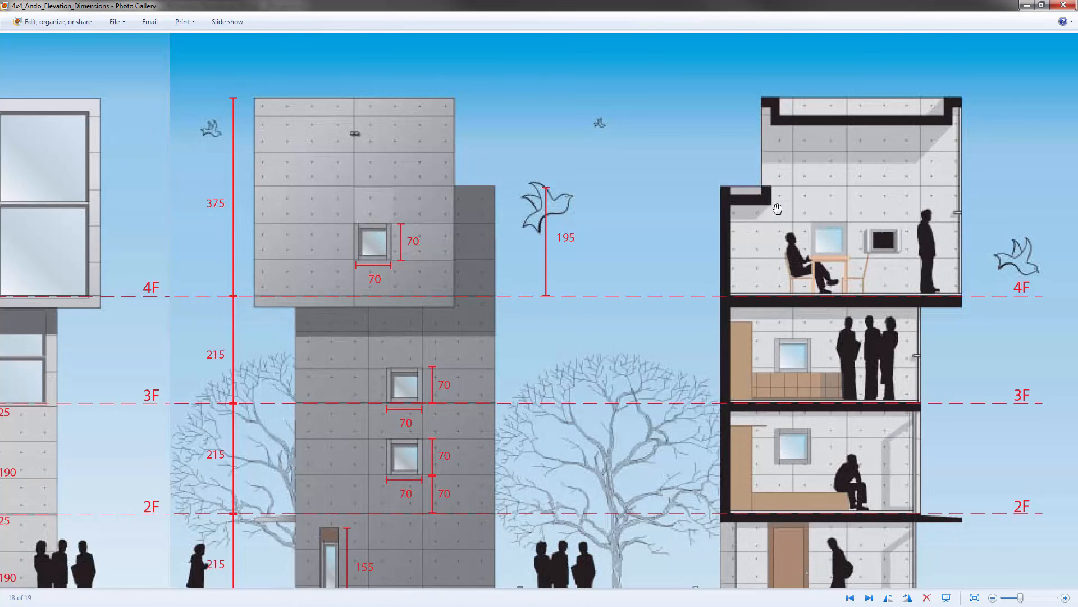
{"action": "left_click", "coordinate": [813, 164]}
{"action": "left_click", "coordinate": [717, 209]}
- Compare the top-floor side walls in the Rhinoceros model with the drawing, viewing them from the open front and from the back
{"action": "key", "text": "alt+Tab"}
{"action": "left_click", "coordinate": [457, 160]}
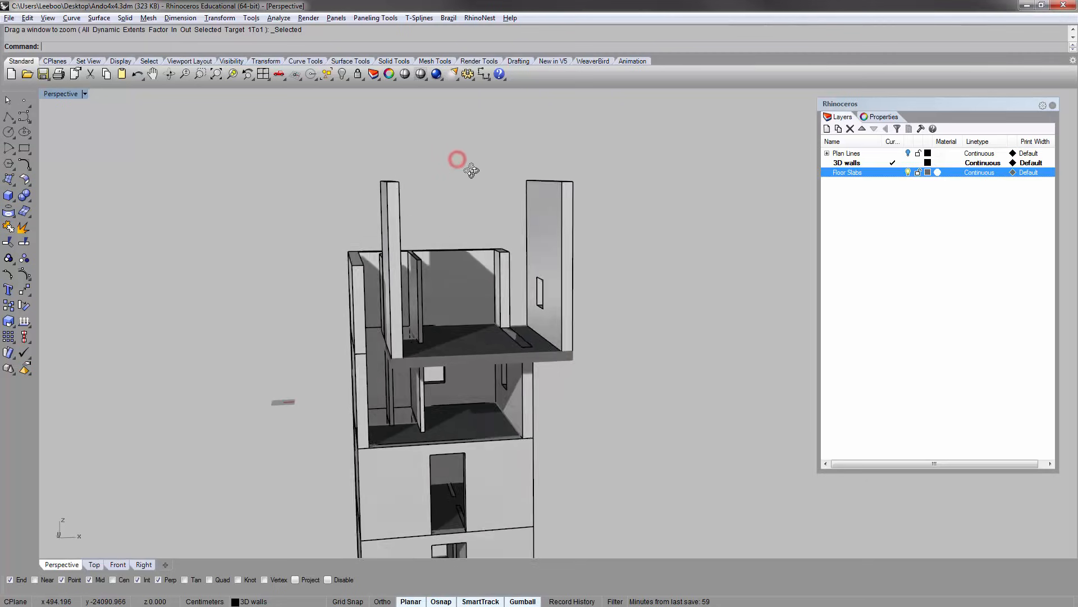
{"action": "mouse_move", "coordinate": [472, 171]}
{"action": "right_mouse_down"}
{"action": "mouse_move", "coordinate": [597, 162]}
{"action": "mouse_move", "coordinate": [567, 212]}
{"action": "right_mouse_up"}
{"action": "key", "text": "alt+Tab"}
{"action": "key", "text": "alt+Tab"}
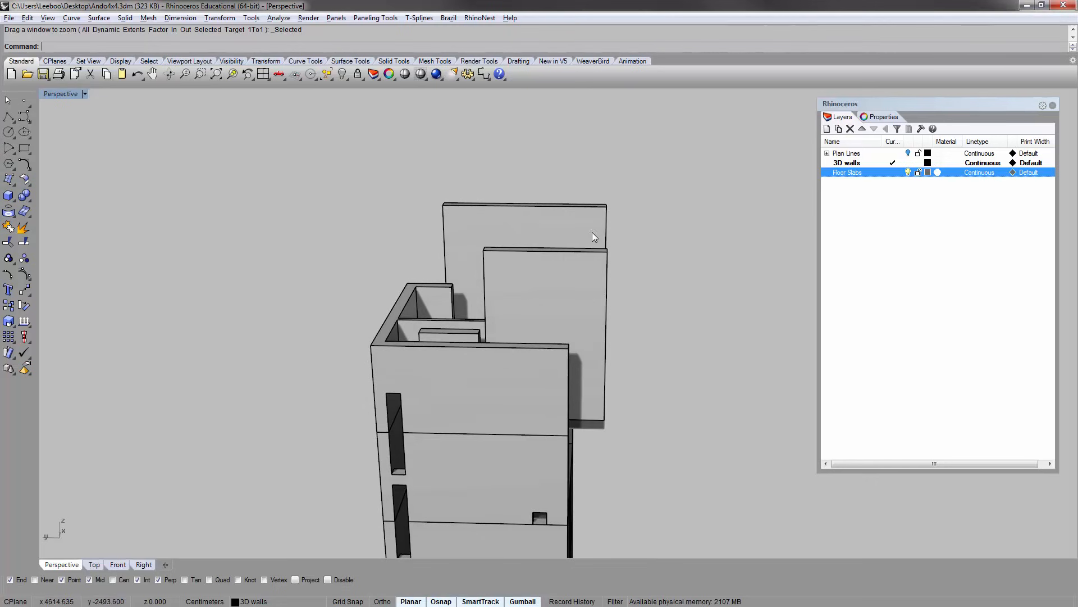
{"action": "right_click_drag", "start_coordinate": [592, 232], "coordinate": [618, 262]}
{"action": "left_click", "coordinate": [619, 261]}
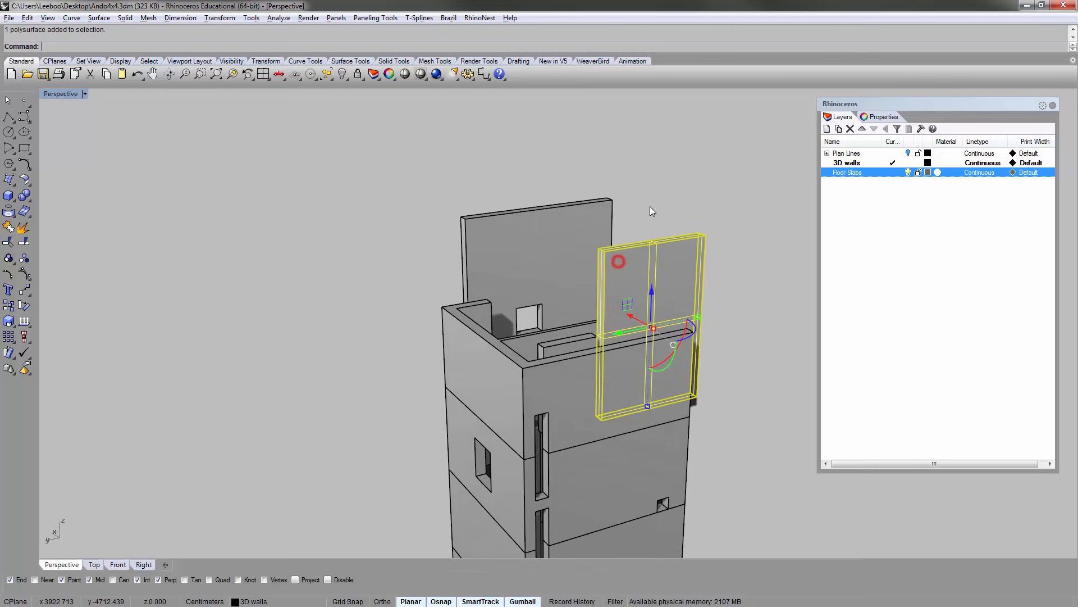
- Examine the fourth-floor wall heights and extents across the elevations and the section in the Photo Gallery drawing
{"action": "key", "text": "alt+Tab"}
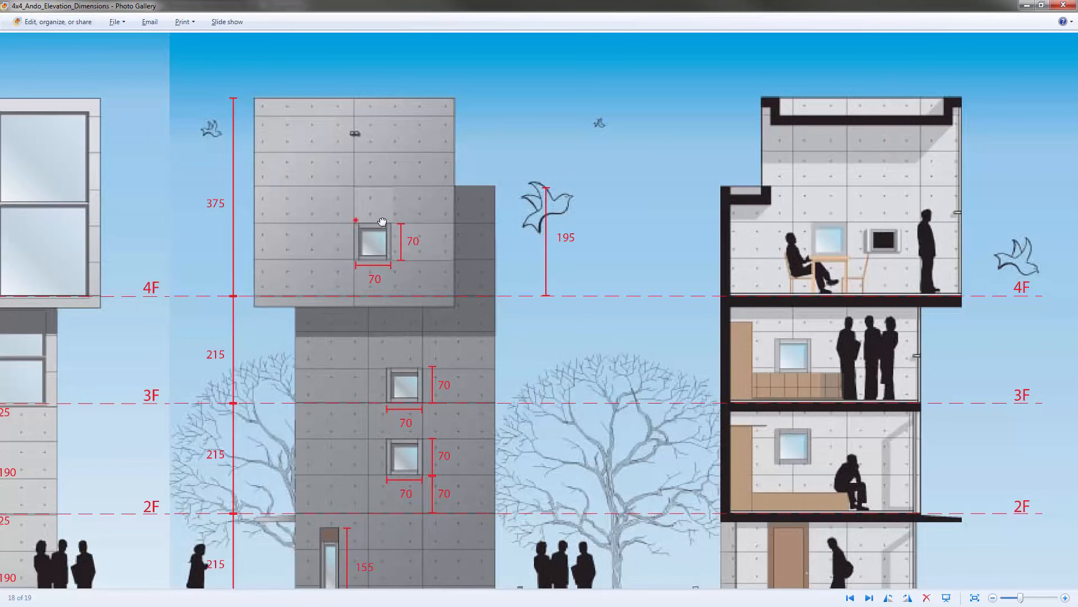
{"action": "left_click_drag", "start_coordinate": [382, 221], "coordinate": [789, 193]}
{"action": "left_click_drag", "start_coordinate": [246, 227], "coordinate": [602, 214]}
{"action": "mouse_move", "coordinate": [115, 236]}
{"action": "left_mouse_down"}
{"action": "mouse_move", "coordinate": [460, 325]}
{"action": "mouse_move", "coordinate": [231, 346]}
{"action": "left_mouse_up"}
{"action": "mouse_move", "coordinate": [731, 247]}
{"action": "left_mouse_down"}
{"action": "mouse_move", "coordinate": [427, 318]}
{"action": "mouse_move", "coordinate": [237, 334]}
{"action": "left_mouse_up"}
{"action": "left_click_drag", "start_coordinate": [335, 332], "coordinate": [746, 292]}
{"action": "mouse_move", "coordinate": [339, 268]}
{"action": "left_mouse_down"}
{"action": "mouse_move", "coordinate": [660, 270]}
{"action": "mouse_move", "coordinate": [279, 298]}
{"action": "left_mouse_up"}
{"action": "left_click_drag", "start_coordinate": [558, 298], "coordinate": [305, 298]}
{"action": "mouse_move", "coordinate": [838, 202]}
{"action": "left_mouse_down"}
{"action": "mouse_move", "coordinate": [753, 203]}
{"action": "mouse_move", "coordinate": [444, 284]}
{"action": "left_mouse_up"}
- In Rhinoceros, draw a box on top of the short interior wall, raised to the top of the adjacent tall side wall
{"action": "key", "text": "alt+Tab"}
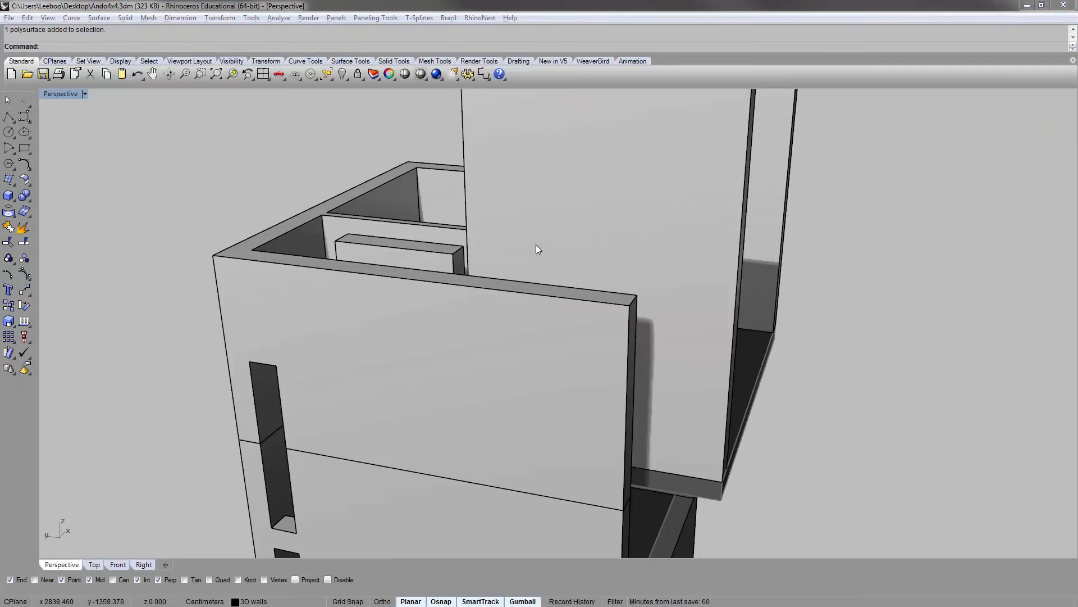
{"action": "right_click_drag", "start_coordinate": [536, 245], "coordinate": [572, 268]}
{"action": "scroll", "coordinate": [572, 267], "scroll_direction": "down", "scroll_amount": 5}
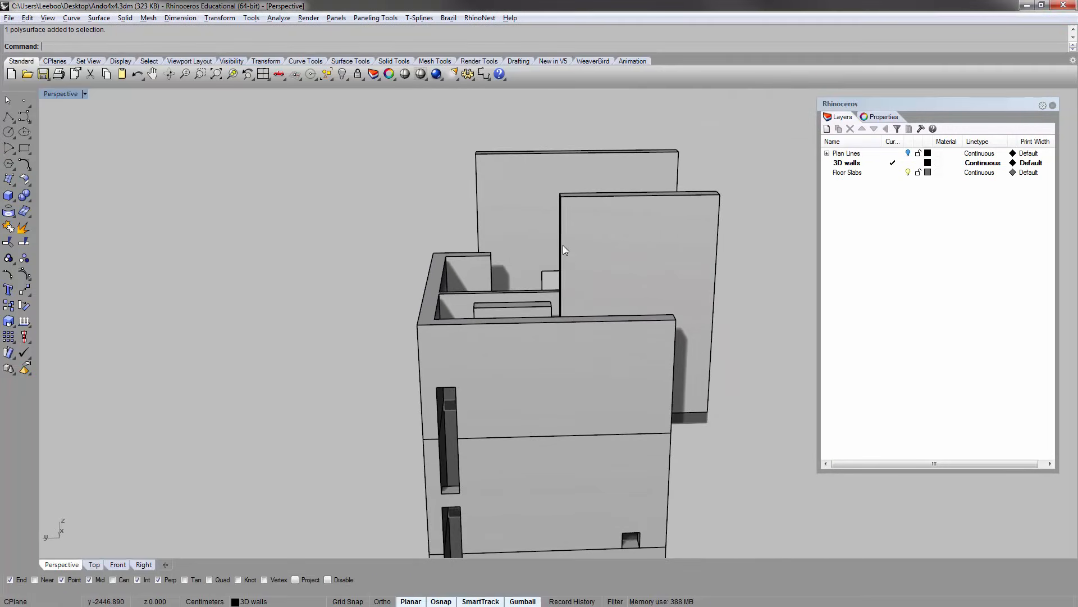
{"action": "scroll", "coordinate": [571, 204], "scroll_direction": "up", "scroll_amount": 2}
{"action": "right_click_drag", "start_coordinate": [427, 343], "coordinate": [545, 364]}
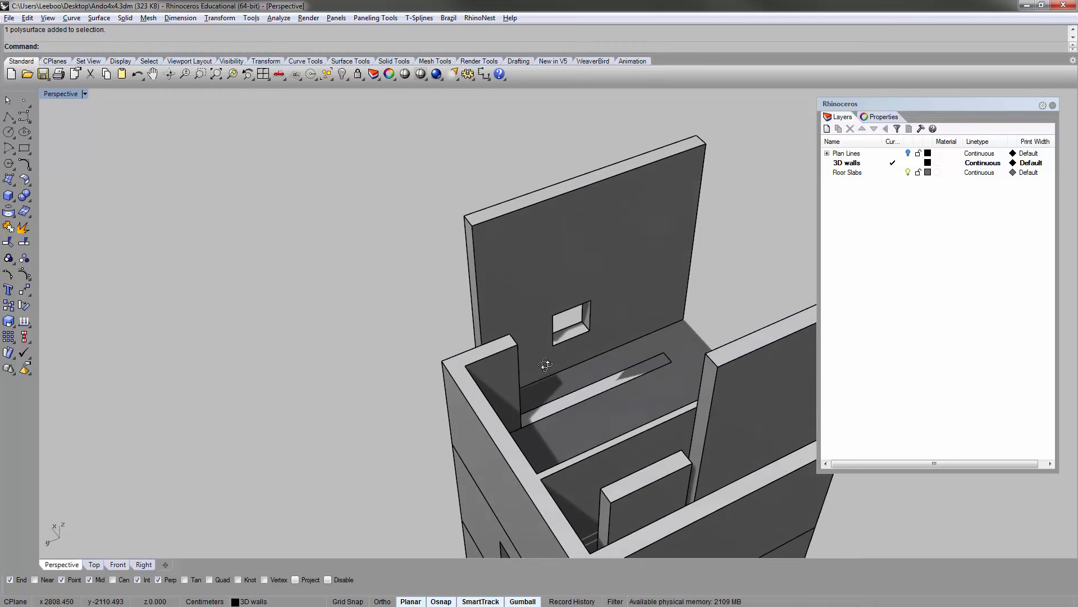
{"action": "right_click_drag", "start_coordinate": [562, 303], "coordinate": [441, 224], "text": "shift"}
{"action": "right_click_drag", "start_coordinate": [499, 299], "coordinate": [510, 318], "text": "shift"}
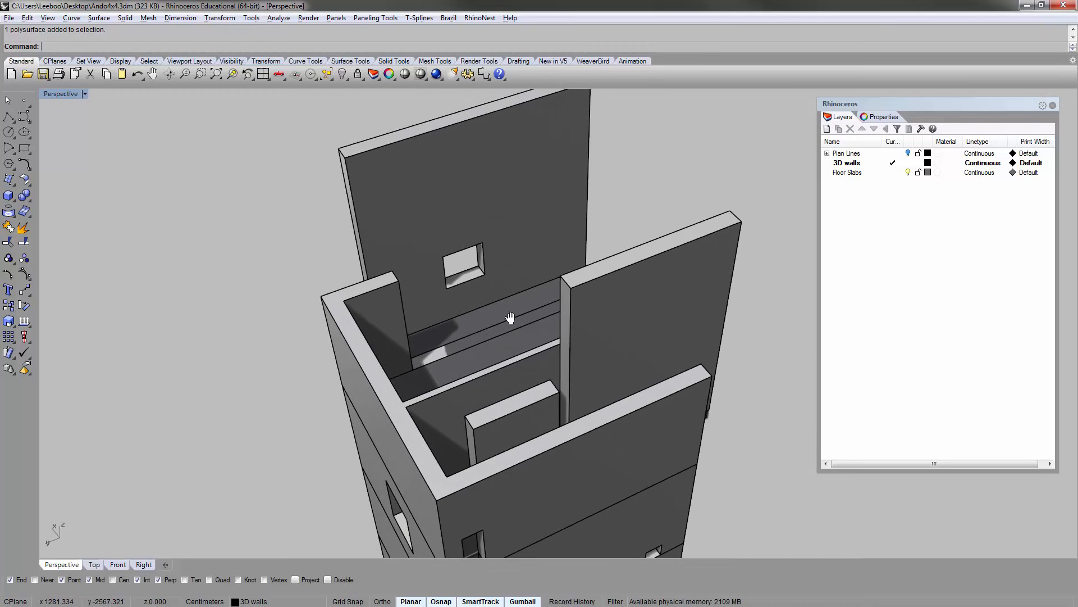
{"action": "left_click", "coordinate": [8, 195]}
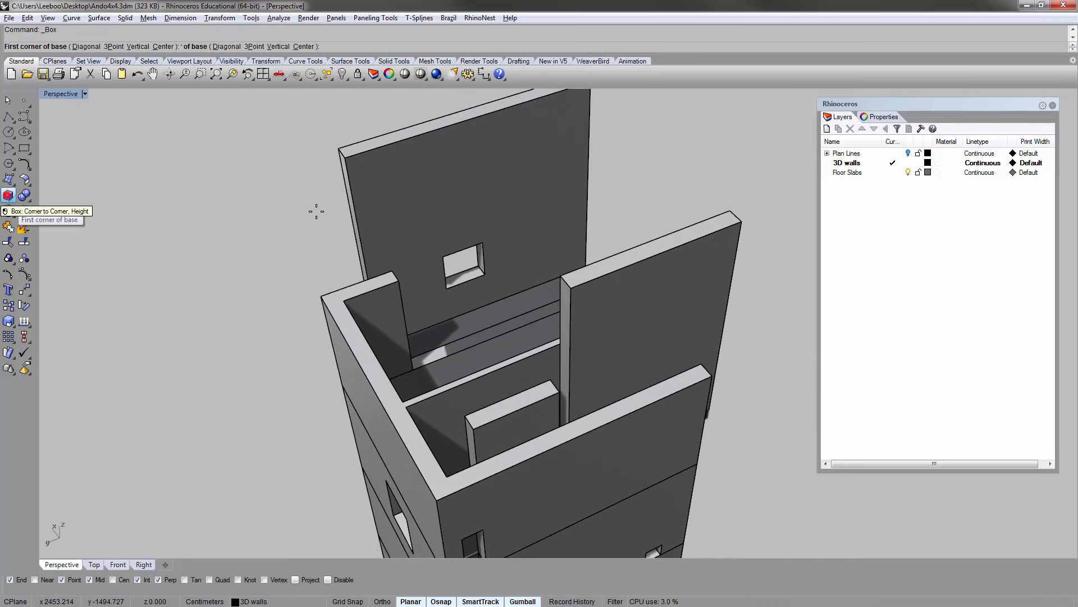
{"action": "left_click", "coordinate": [465, 416]}
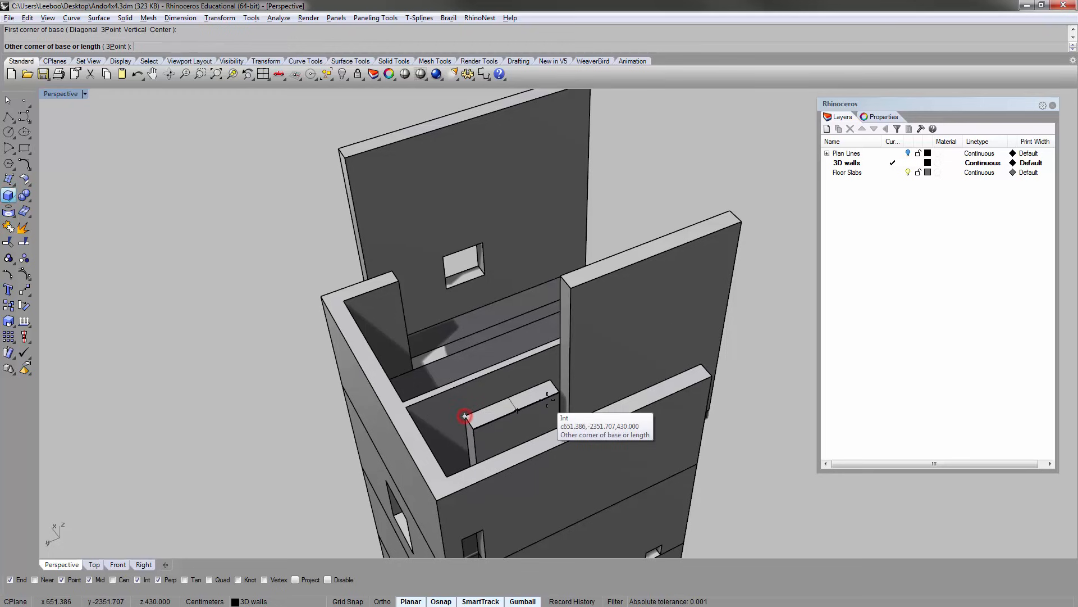
{"action": "left_click", "coordinate": [558, 392]}
{"action": "right_click_drag", "start_coordinate": [556, 390], "coordinate": [472, 156]}
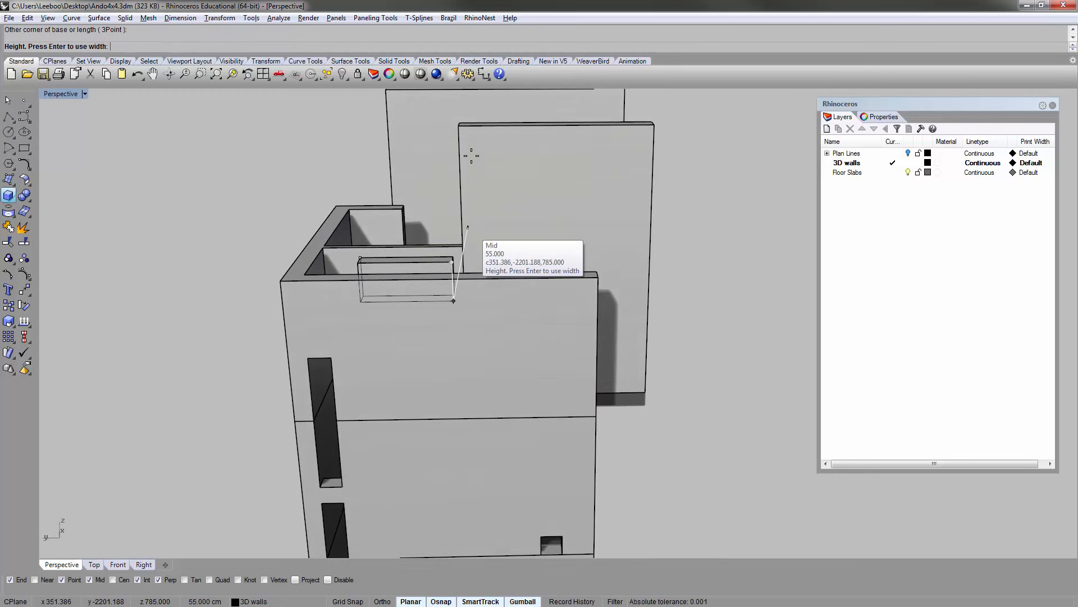
{"action": "left_click", "coordinate": [457, 127]}
{"action": "left_click", "coordinate": [404, 241]}
{"action": "type", "text": "zs"}
{"action": "key", "text": "Return"}
{"action": "left_click", "coordinate": [239, 220]}
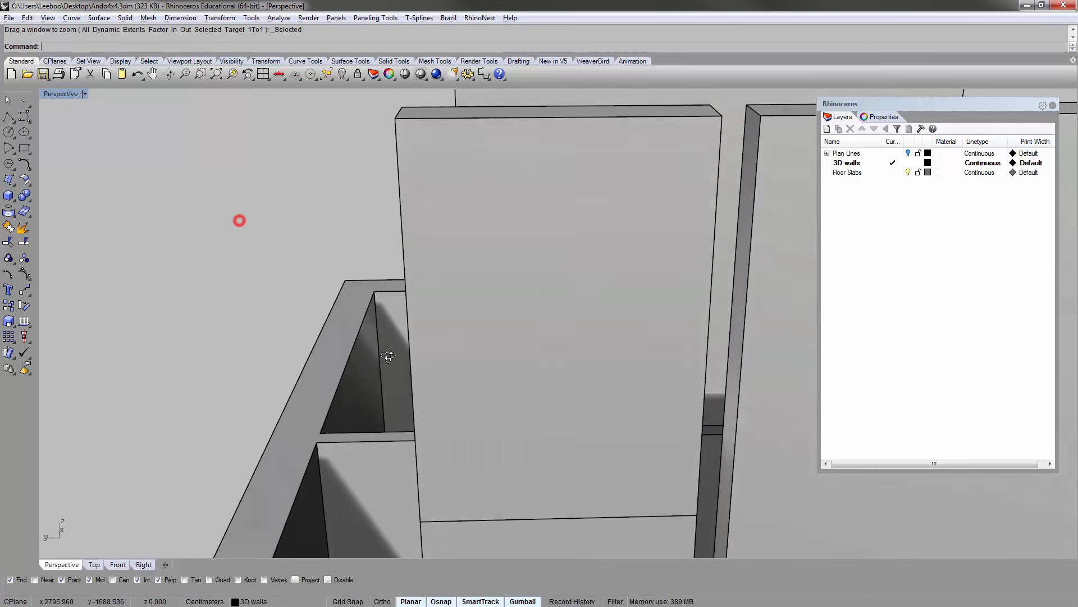
{"action": "right_click_drag", "start_coordinate": [387, 356], "coordinate": [508, 325]}
{"action": "type", "text": "pl"}
{"action": "key", "text": "Return"}
{"action": "scroll", "coordinate": [482, 318], "scroll_direction": "up", "scroll_amount": 4}
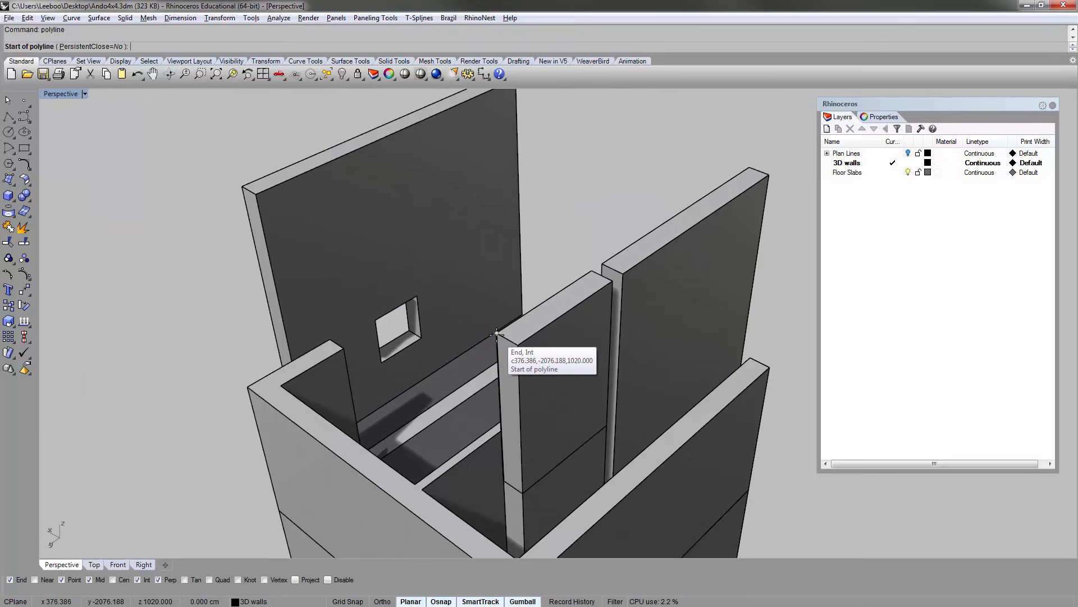
{"action": "left_click", "coordinate": [497, 336]}
{"action": "key", "text": "Escape"}
{"action": "key", "text": "Return"}
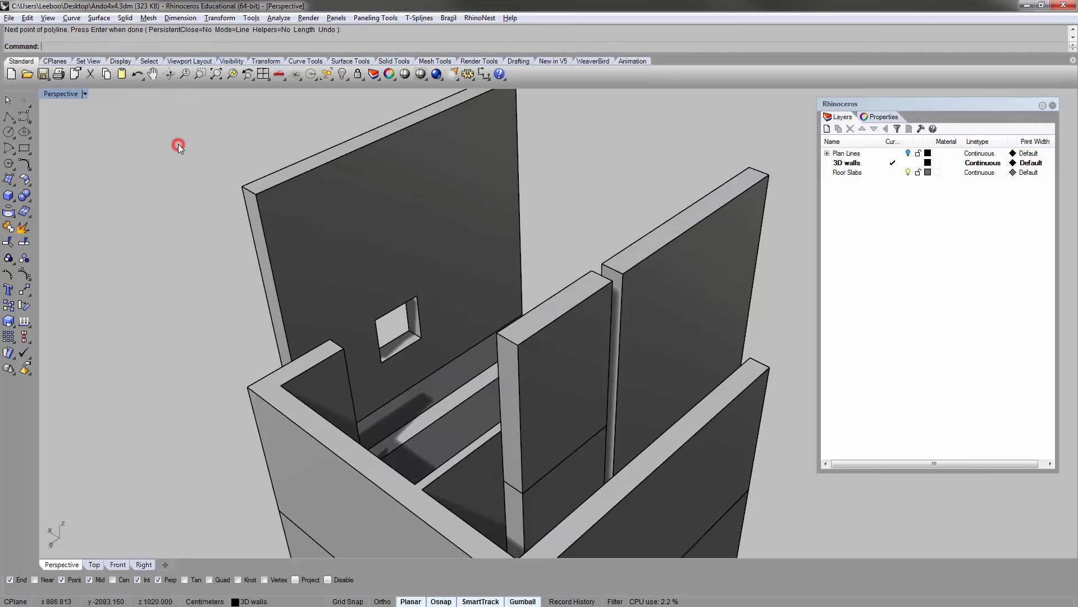
{"action": "left_click", "coordinate": [518, 345]}
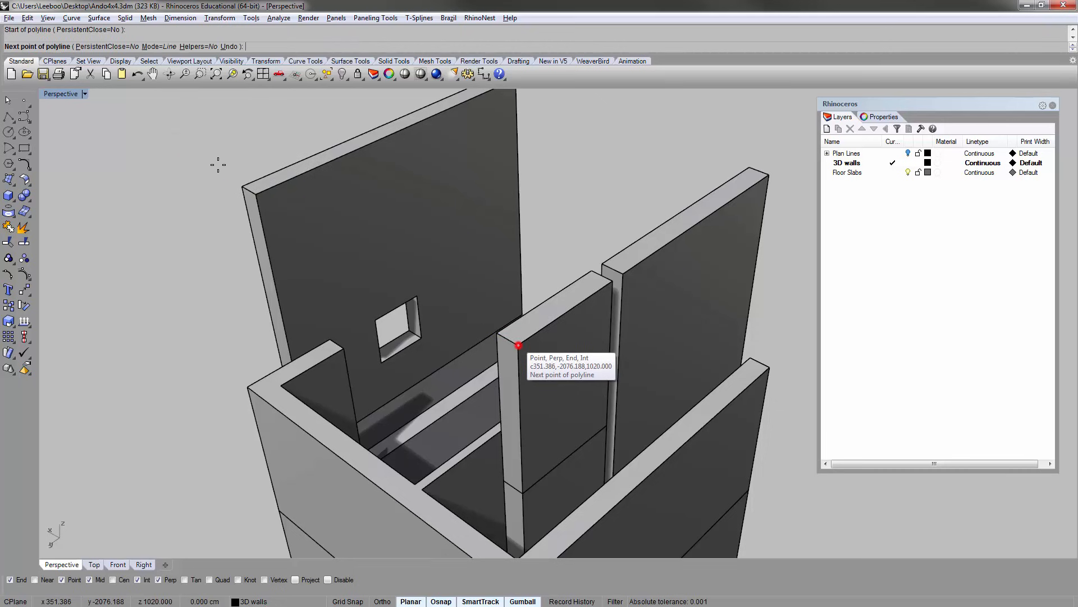
{"action": "key", "text": "Return"}
{"action": "right_click_drag", "start_coordinate": [168, 140], "coordinate": [533, 256]}
{"action": "left_click", "coordinate": [359, 178]}
{"action": "key", "text": "Delete"}
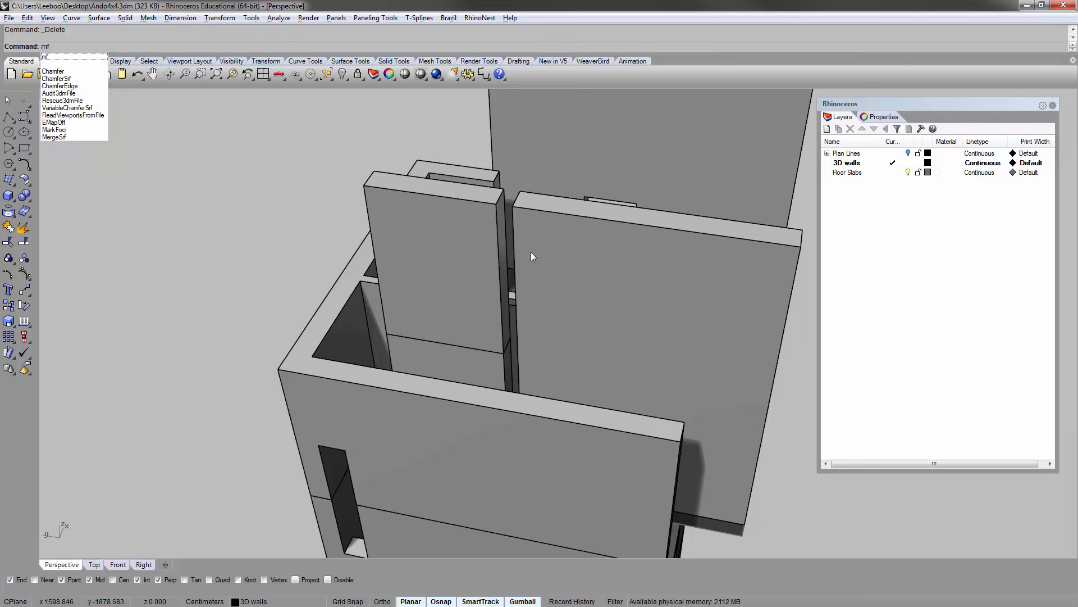
- Move the new box's end face with MoveFace, from its top corner to the tall side wall's corner, closing the gap
{"action": "key", "text": "Return"}
{"action": "scroll", "coordinate": [536, 198], "scroll_direction": "up", "scroll_amount": 6}
{"action": "right_click_drag", "start_coordinate": [491, 196], "coordinate": [448, 219]}
{"action": "left_click", "coordinate": [447, 224]}
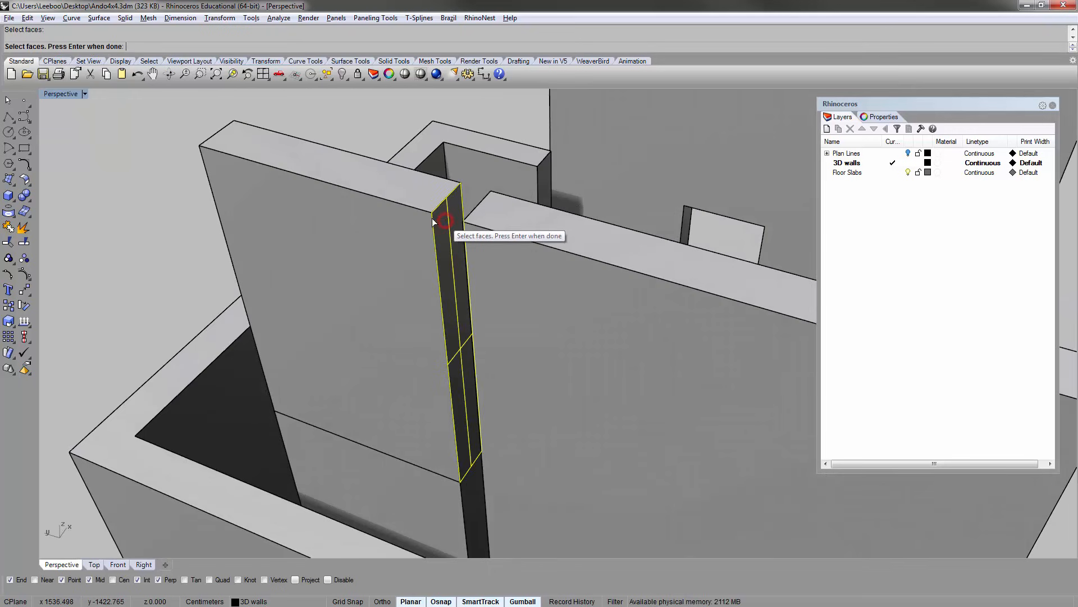
{"action": "key", "text": "Return"}
{"action": "left_click", "coordinate": [433, 212]}
{"action": "left_click", "coordinate": [462, 221]}
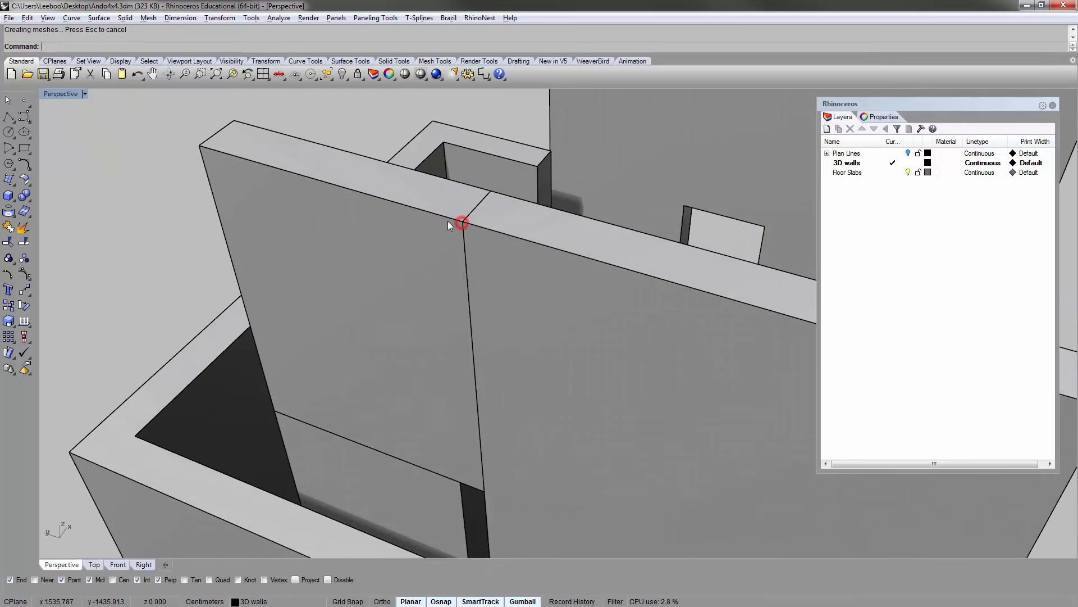
- Join the box, the short wall beneath it and the tall side wall with BooleanUnion, and merge the solid's coplanar faces
{"action": "scroll", "coordinate": [469, 258], "scroll_direction": "down", "scroll_amount": 7}
{"action": "right_click_drag", "start_coordinate": [468, 258], "coordinate": [460, 278]}
{"action": "scroll", "coordinate": [461, 278], "scroll_direction": "up", "scroll_amount": 3}
{"action": "left_click", "coordinate": [496, 290]}
{"action": "left_click", "coordinate": [423, 332], "text": "shift"}
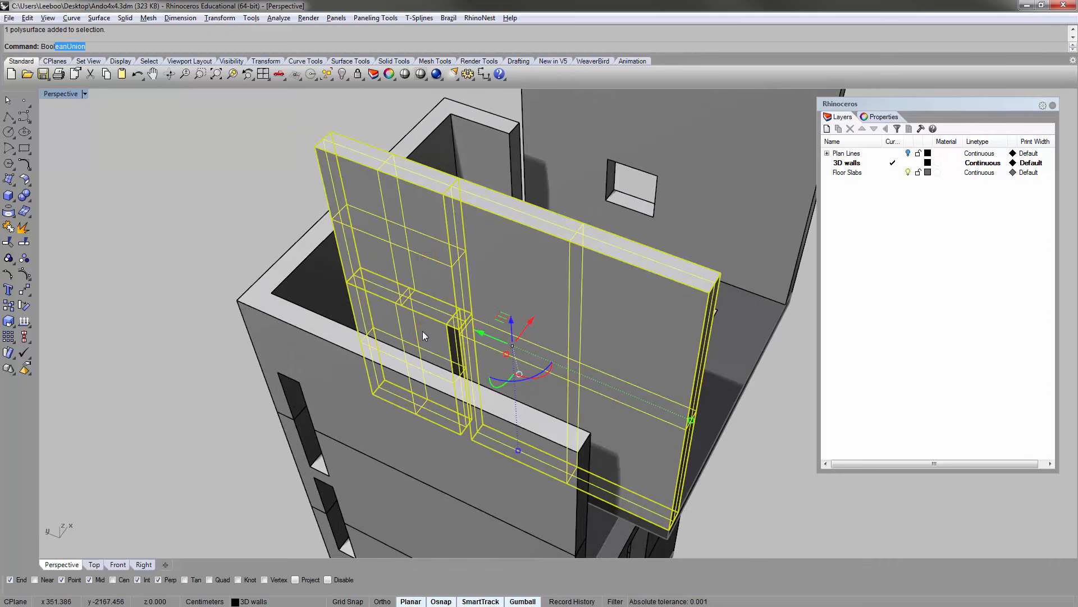
{"action": "key", "text": "Return"}
{"action": "left_click", "coordinate": [422, 331]}
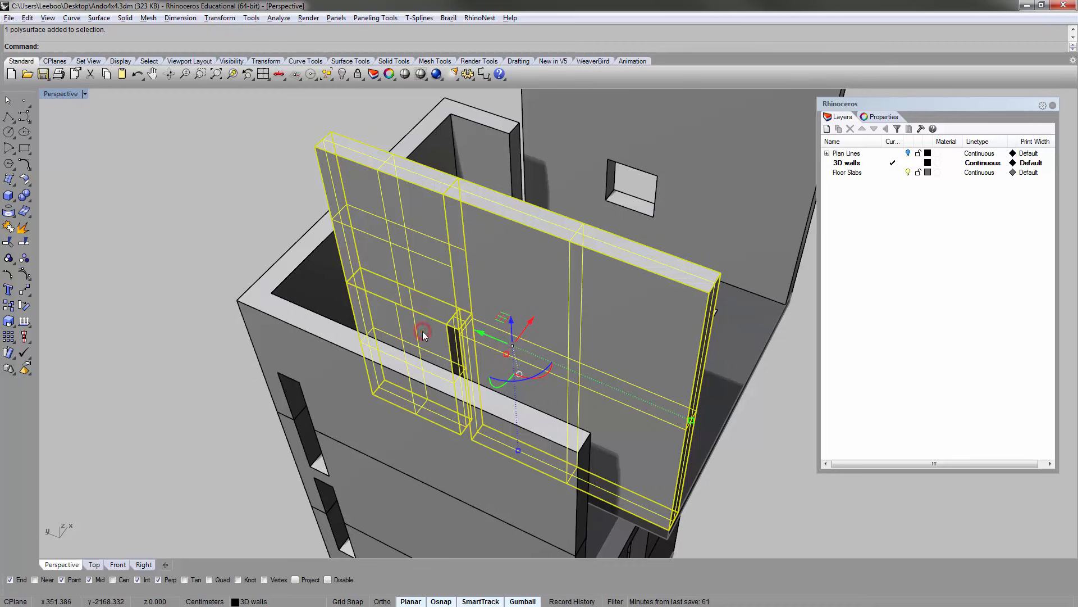
{"action": "key", "text": "Return"}
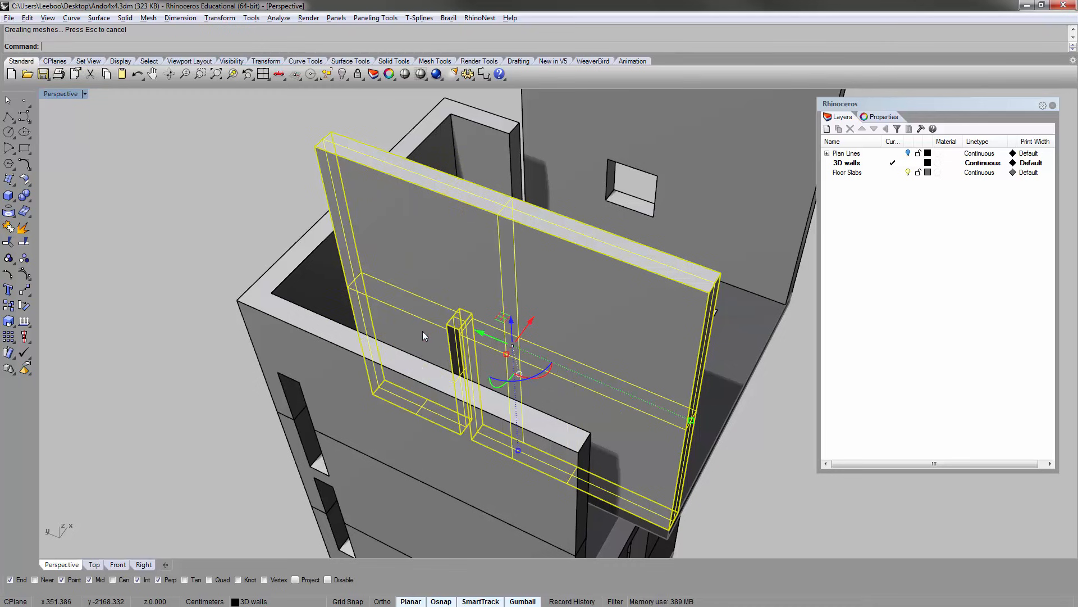
{"action": "left_click", "coordinate": [171, 171]}
- Inspect the extended side wall and the opposite window wall from several sides, including the narrow opening left near the lower wall
{"action": "right_click_drag", "start_coordinate": [413, 275], "coordinate": [466, 217]}
{"action": "left_click", "coordinate": [541, 222]}
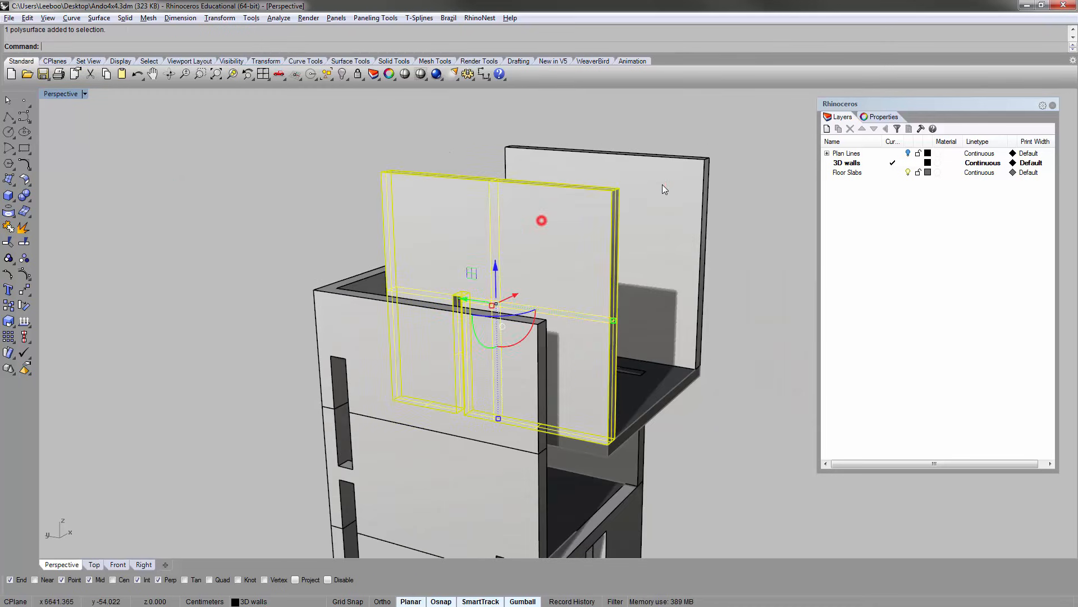
{"action": "left_click", "coordinate": [662, 184], "text": "shift"}
{"action": "right_click_drag", "start_coordinate": [747, 222], "coordinate": [604, 163]}
{"action": "left_click", "coordinate": [601, 162]}
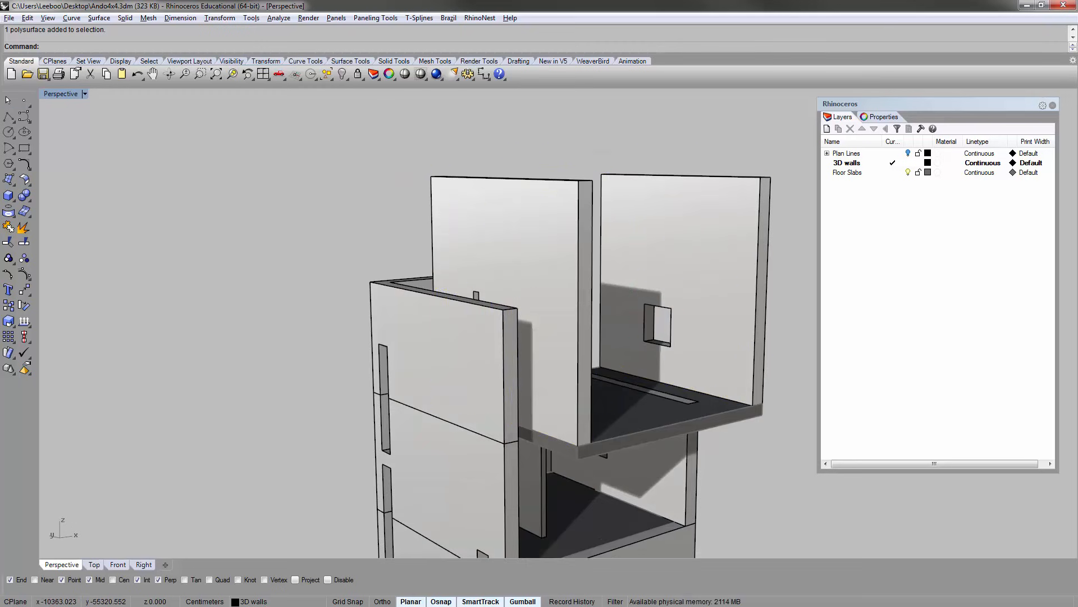
{"action": "right_click_drag", "start_coordinate": [339, 299], "coordinate": [288, 235]}
{"action": "right_click_drag", "start_coordinate": [442, 307], "coordinate": [450, 310]}
{"action": "scroll", "coordinate": [379, 356], "scroll_direction": "up", "scroll_amount": 4}
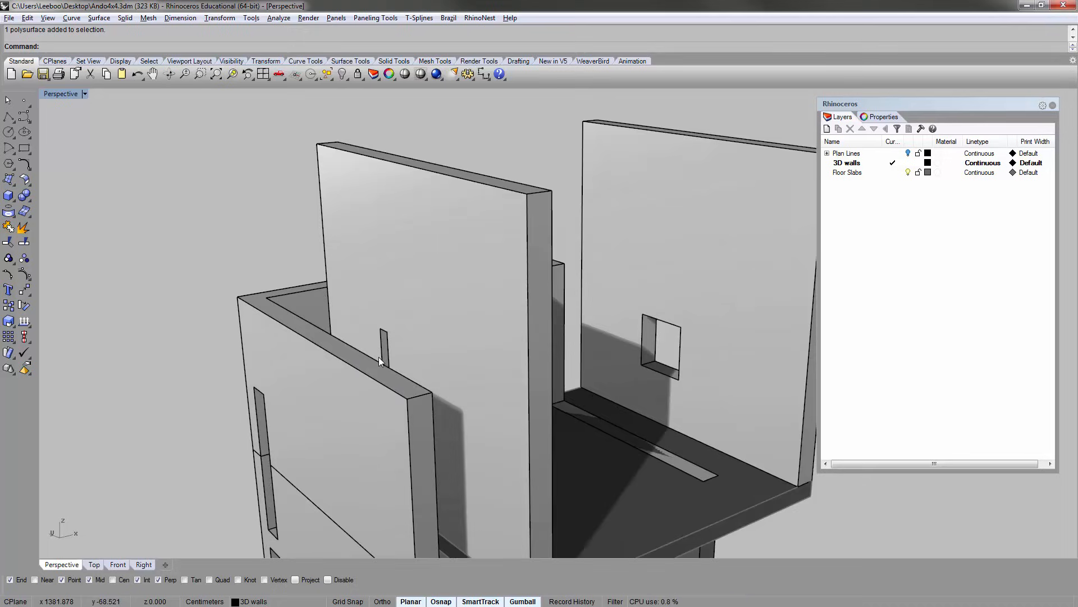
{"action": "right_click_drag", "start_coordinate": [379, 356], "coordinate": [473, 359]}
{"action": "scroll", "coordinate": [359, 351], "scroll_direction": "down", "scroll_amount": 6}
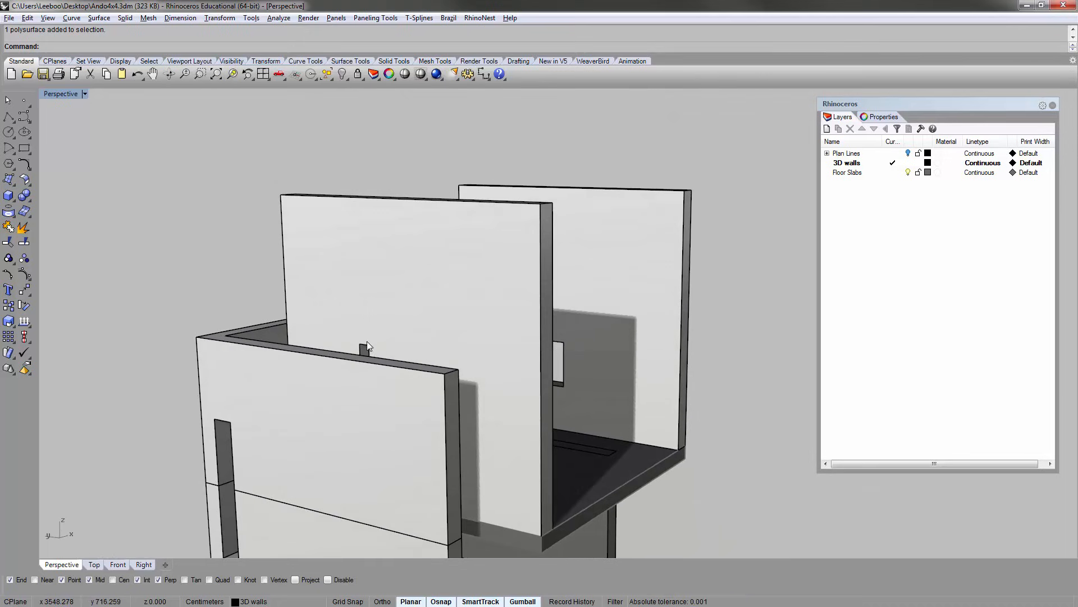
{"action": "scroll", "coordinate": [376, 373], "scroll_direction": "down", "scroll_amount": 2}
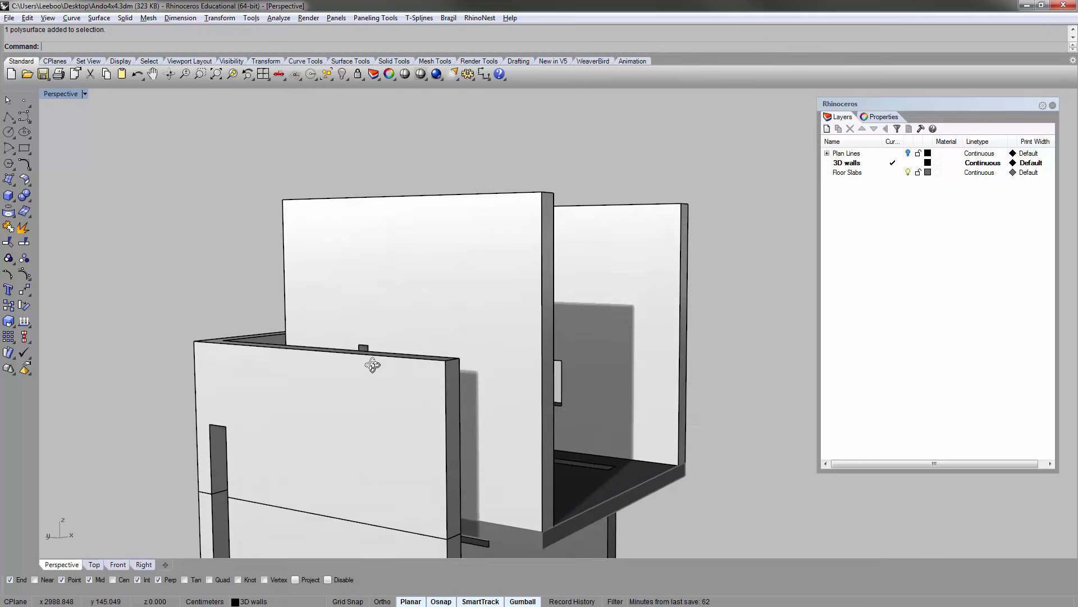
{"action": "right_click_drag", "start_coordinate": [366, 361], "coordinate": [568, 289]}
{"action": "scroll", "coordinate": [544, 285], "scroll_direction": "down", "scroll_amount": 4}
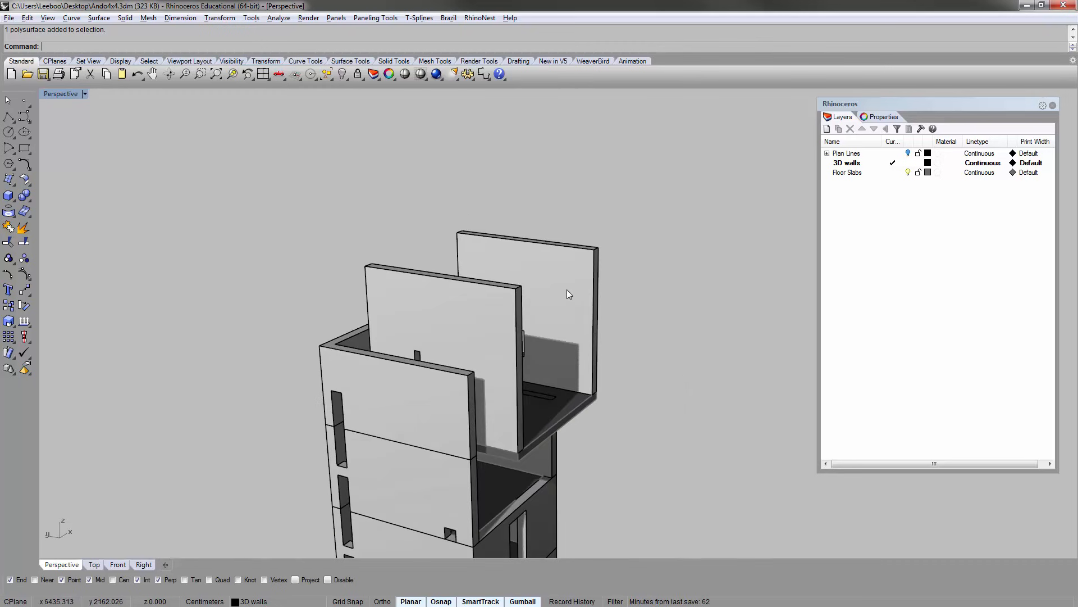
- Copy the top-floor side wall with the square window about 949 cm away from the tower
{"action": "left_click", "coordinate": [563, 265]}
{"action": "left_click", "coordinate": [558, 199]}
{"action": "right_click_drag", "start_coordinate": [455, 247], "coordinate": [502, 255]}
{"action": "left_click", "coordinate": [501, 258]}
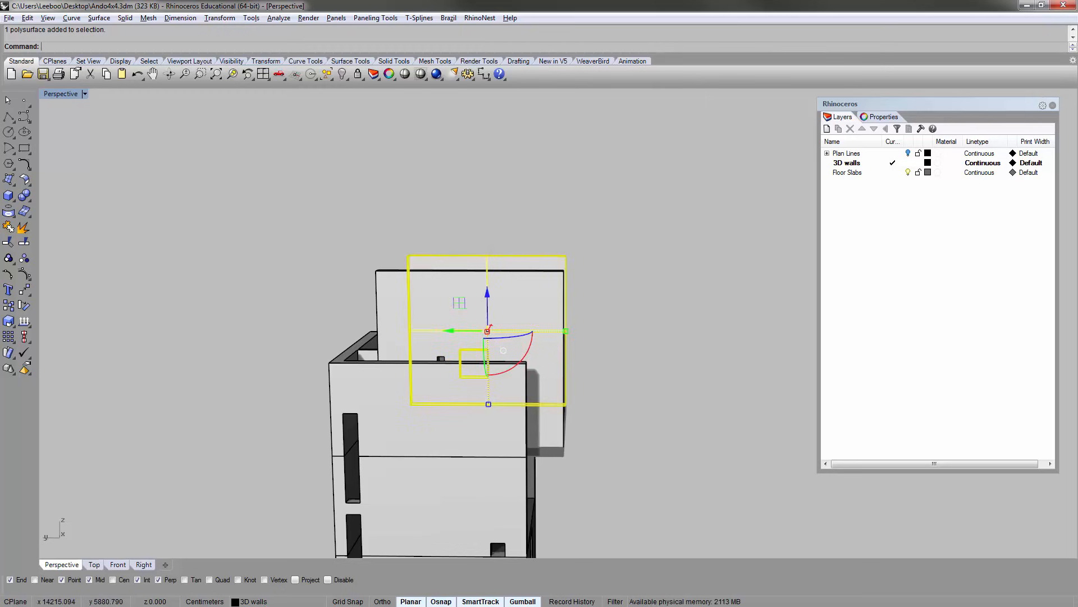
{"action": "right_click_drag", "start_coordinate": [612, 238], "coordinate": [433, 291], "text": "shift"}
{"action": "scroll", "coordinate": [434, 291], "scroll_direction": "down", "scroll_amount": 4}
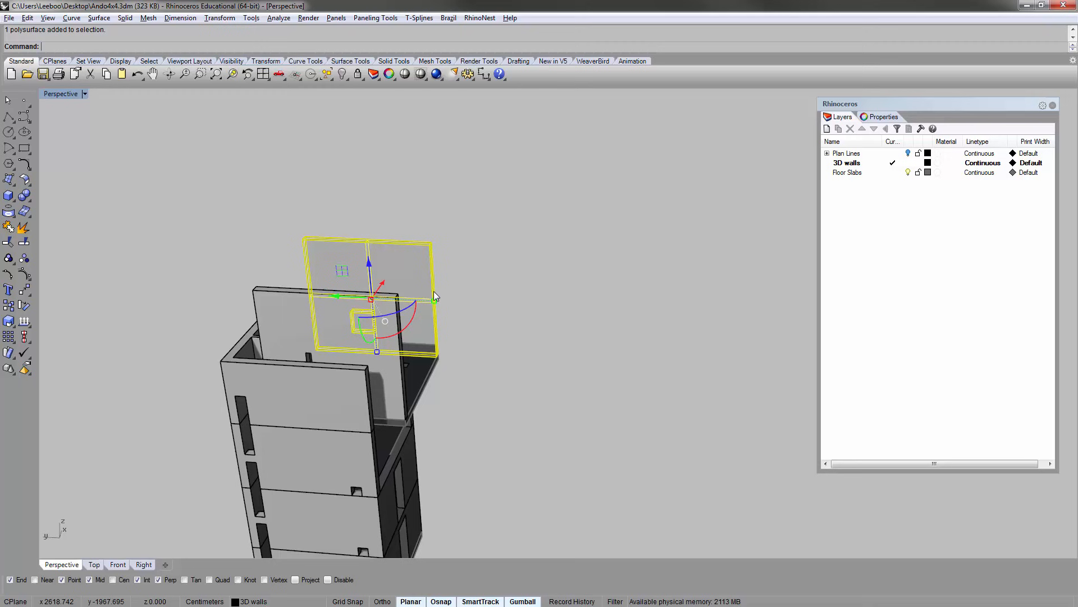
{"action": "type", "text": "c"}
{"action": "key", "text": "space"}
{"action": "left_click", "coordinate": [468, 297]}
{"action": "left_click", "coordinate": [632, 307]}
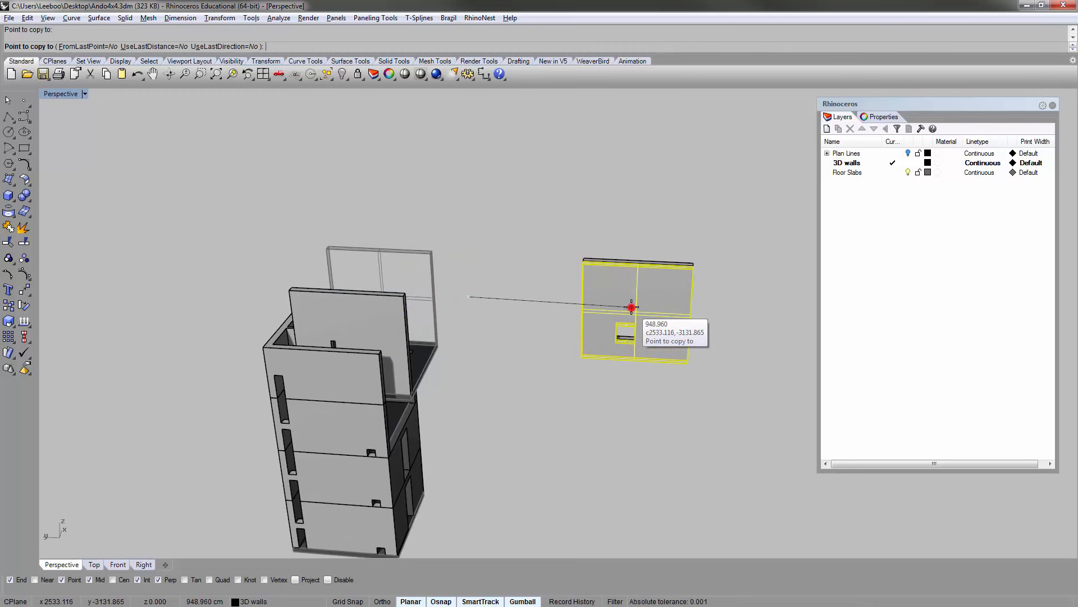
{"action": "key", "text": "space"}
{"action": "left_click", "coordinate": [543, 283]}
- Select the copied window wall and show the four-viewport layout
{"action": "right_click_drag", "start_coordinate": [530, 272], "coordinate": [413, 294], "text": "shift"}
{"action": "right_click_drag", "start_coordinate": [489, 281], "coordinate": [419, 243]}
{"action": "left_click", "coordinate": [416, 243]}
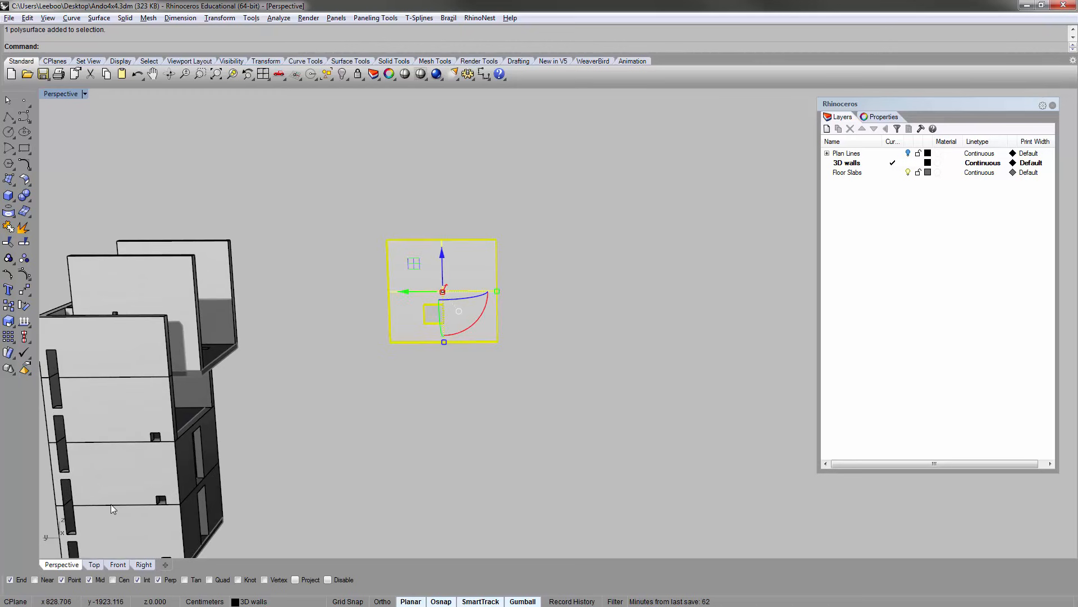
{"action": "double_click", "coordinate": [68, 94]}
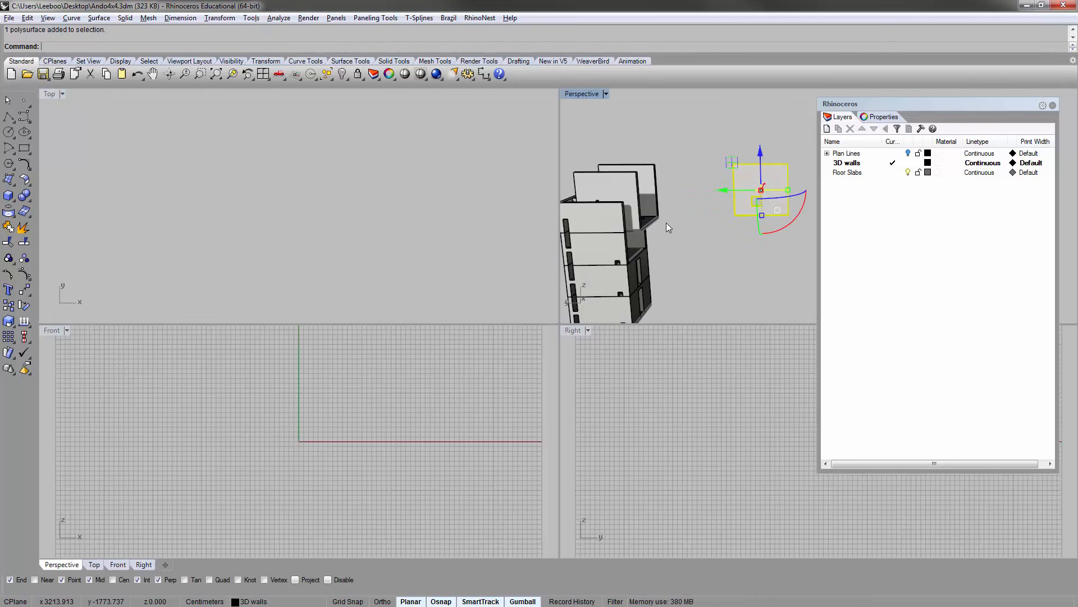
{"action": "left_click", "coordinate": [722, 239]}
{"action": "left_click", "coordinate": [752, 184]}
- Zoom the Front, Right and Top views to the copied wall, and widen the Right view to include the tower
{"action": "left_click", "coordinate": [295, 471]}
{"action": "type", "text": "zs"}
{"action": "key", "text": "Return"}
{"action": "left_click", "coordinate": [696, 400]}
{"action": "type", "text": "zs"}
{"action": "key", "text": "Return"}
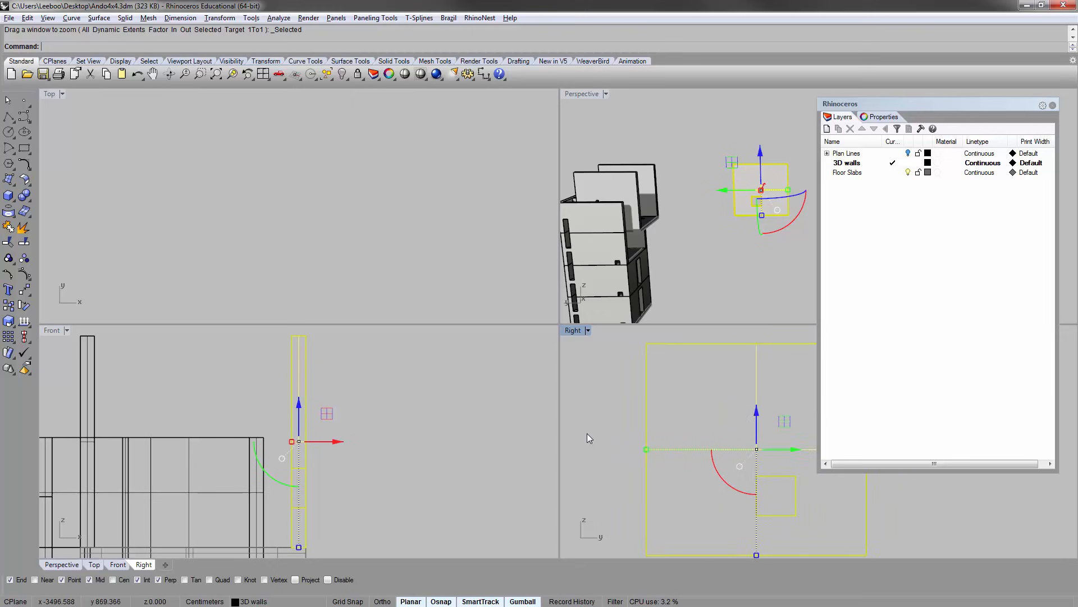
{"action": "scroll", "coordinate": [570, 439], "scroll_direction": "down", "scroll_amount": 4}
{"action": "left_click", "coordinate": [348, 260]}
{"action": "type", "text": "zs"}
{"action": "key", "text": "Return"}
{"action": "left_click", "coordinate": [585, 359]}
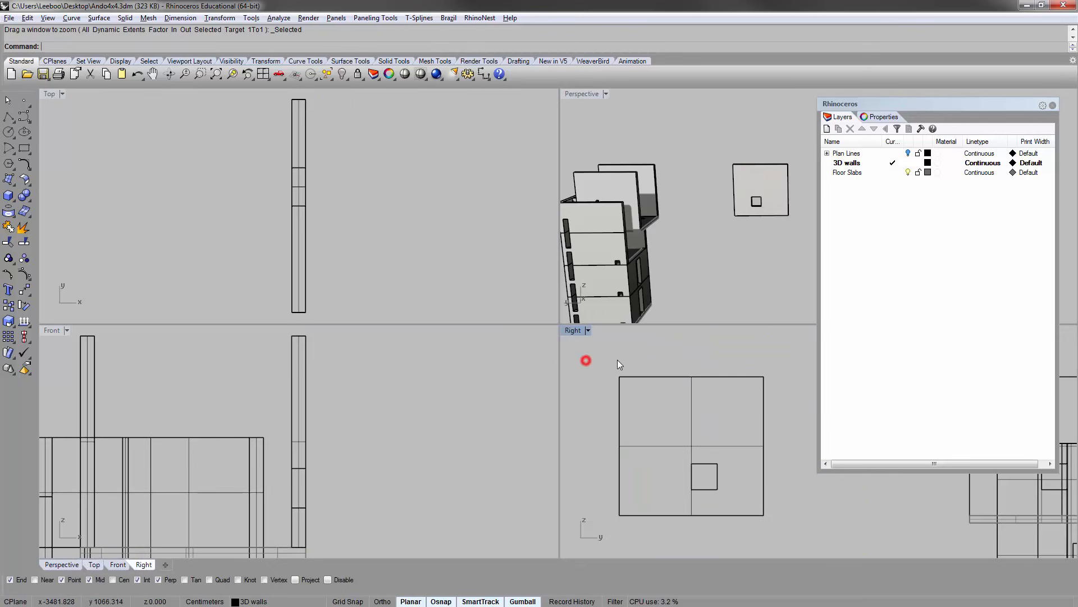
{"action": "scroll", "coordinate": [632, 353], "scroll_direction": "down", "scroll_amount": 5}
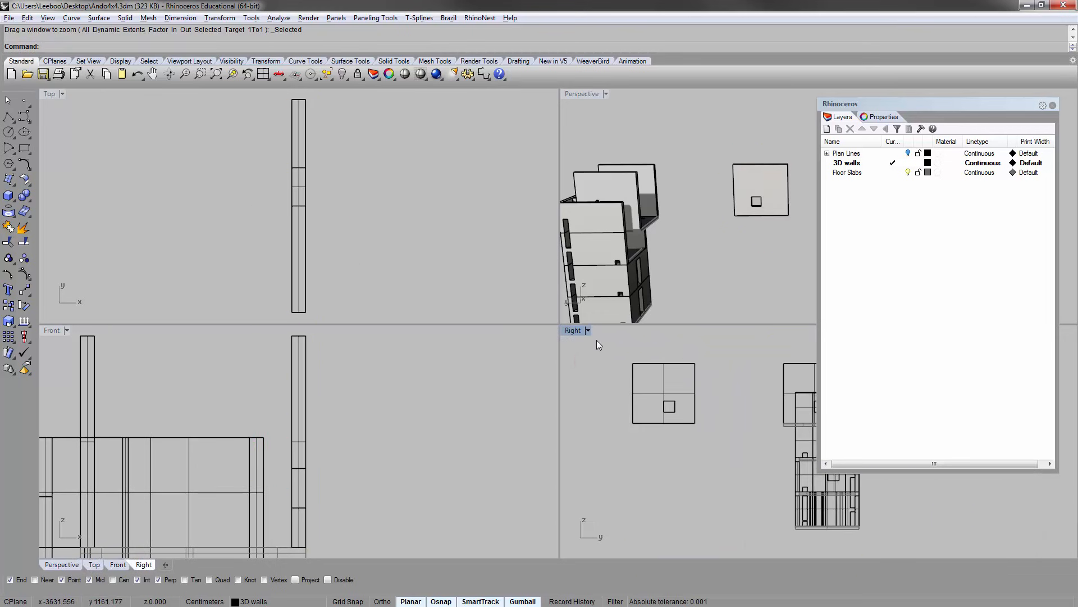
- Draw a polyline in the Right view from the copied wall's upper-left corner, 40 cm along its upper edge and 40 cm straight down
{"action": "double_click", "coordinate": [570, 331]}
{"action": "scroll", "coordinate": [267, 240], "scroll_direction": "up", "scroll_amount": 3}
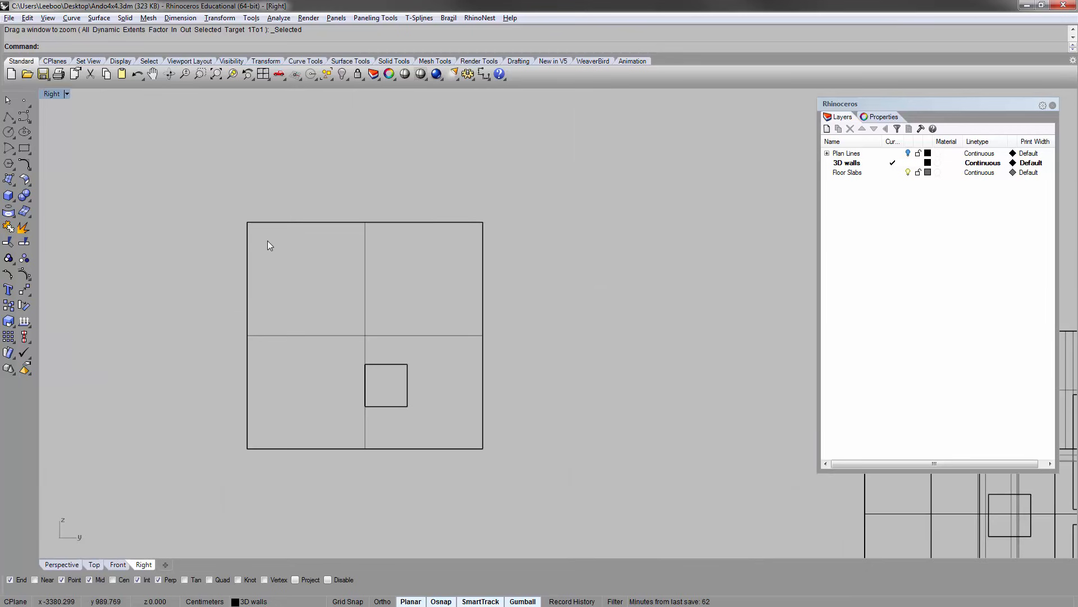
{"action": "right_click_drag", "start_coordinate": [401, 237], "coordinate": [430, 219]}
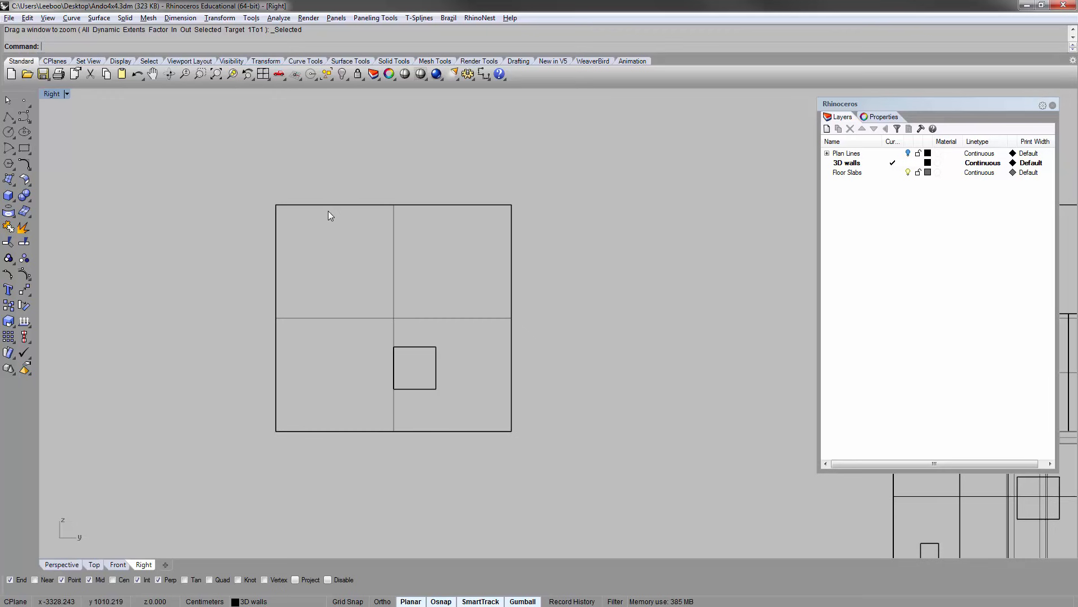
{"action": "right_click_drag", "start_coordinate": [328, 211], "coordinate": [284, 219]}
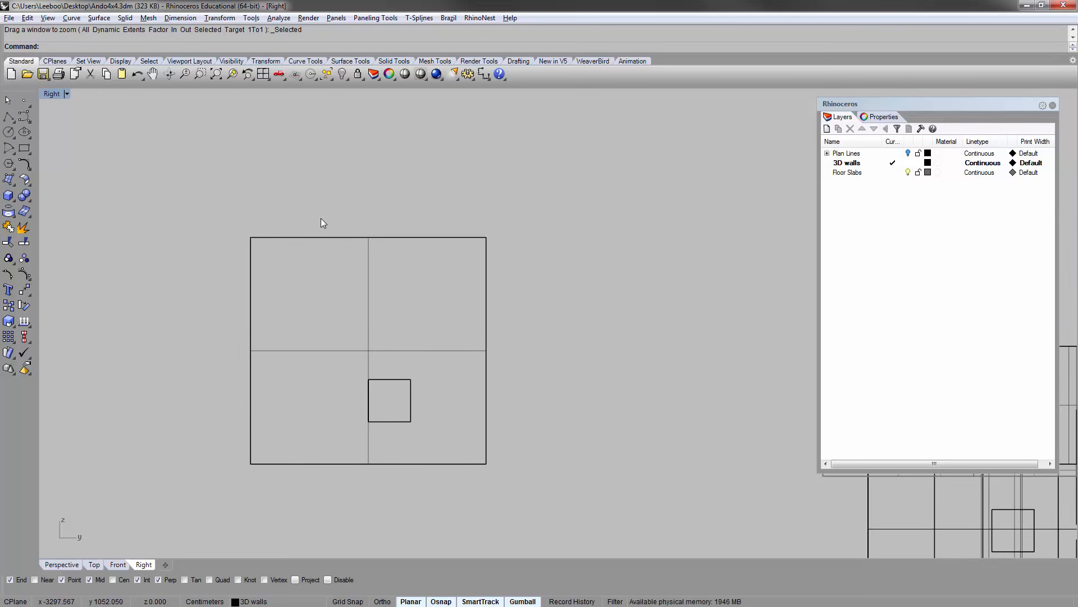
{"action": "type", "text": "polyline"}
{"action": "key", "text": "Return"}
{"action": "scroll", "coordinate": [331, 231], "scroll_direction": "up", "scroll_amount": 3}
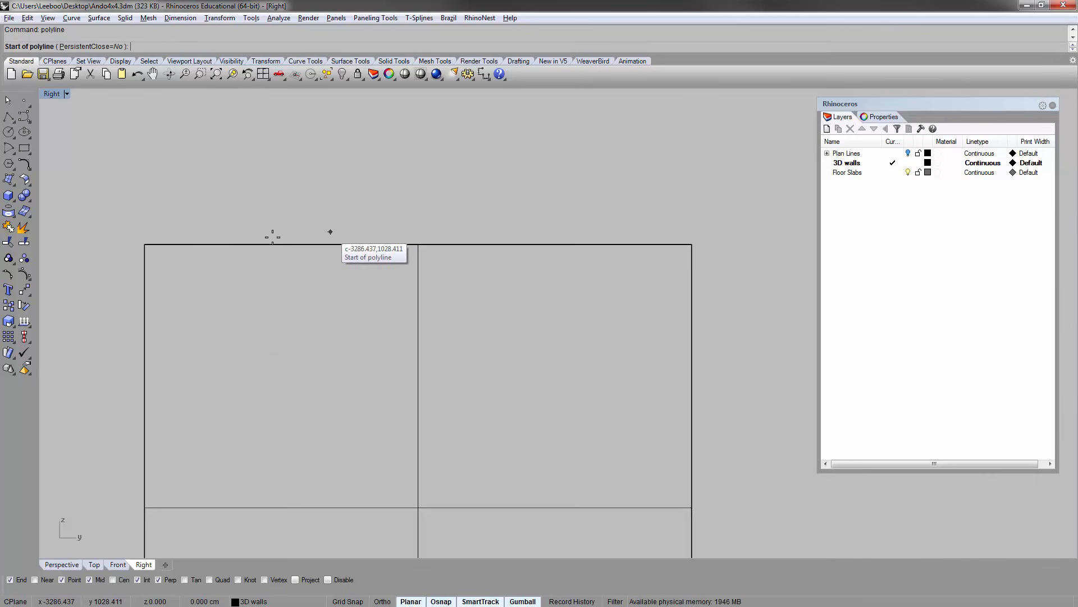
{"action": "left_click", "coordinate": [145, 244]}
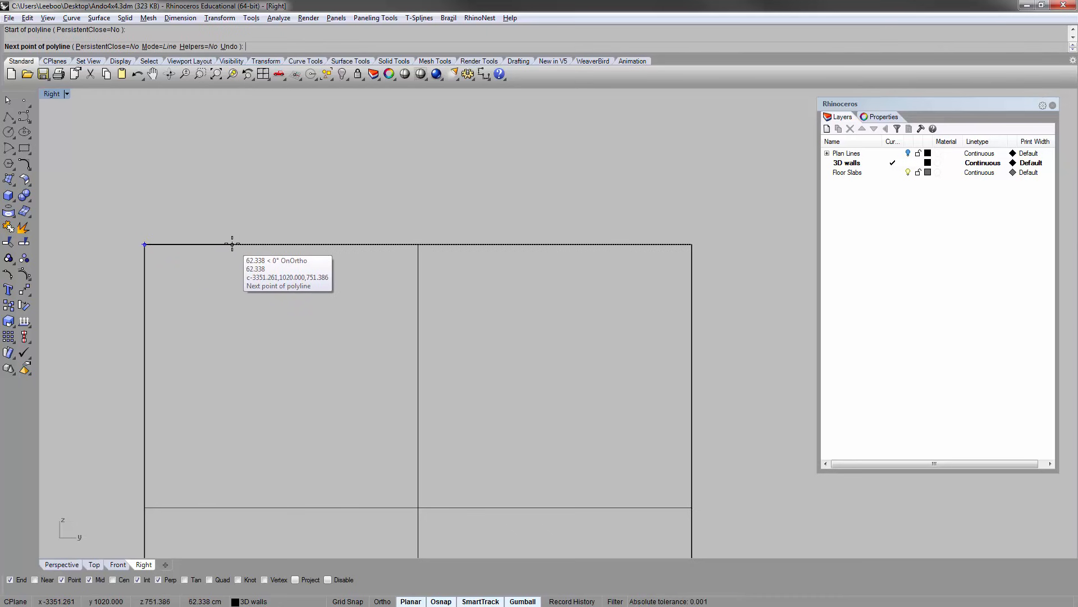
{"action": "type", "text": "40"}
{"action": "key", "text": "Return"}
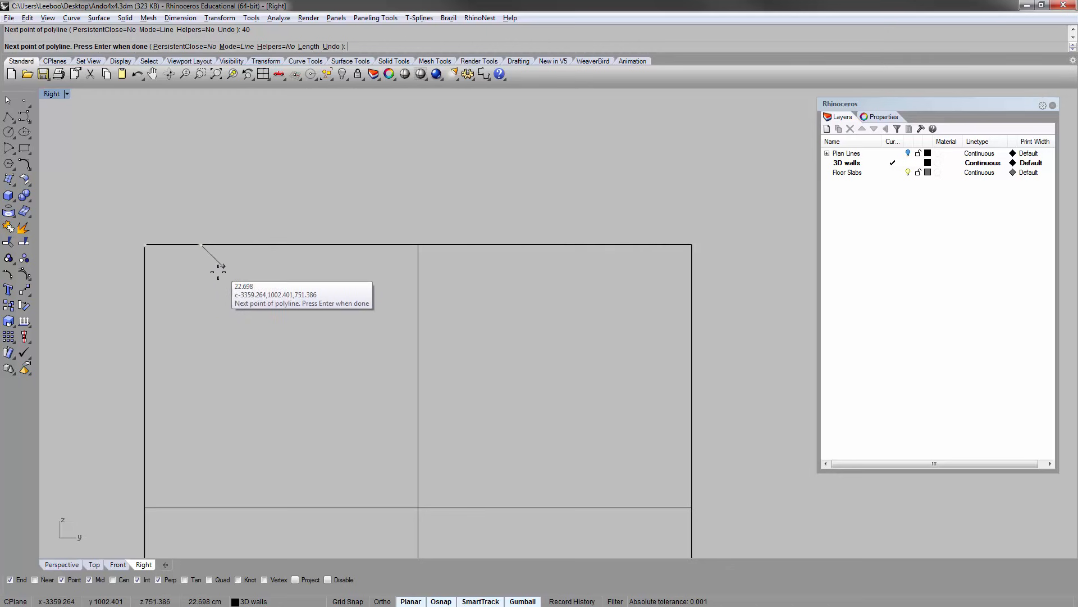
{"action": "type", "text": "40"}
{"action": "key", "text": "Return"}
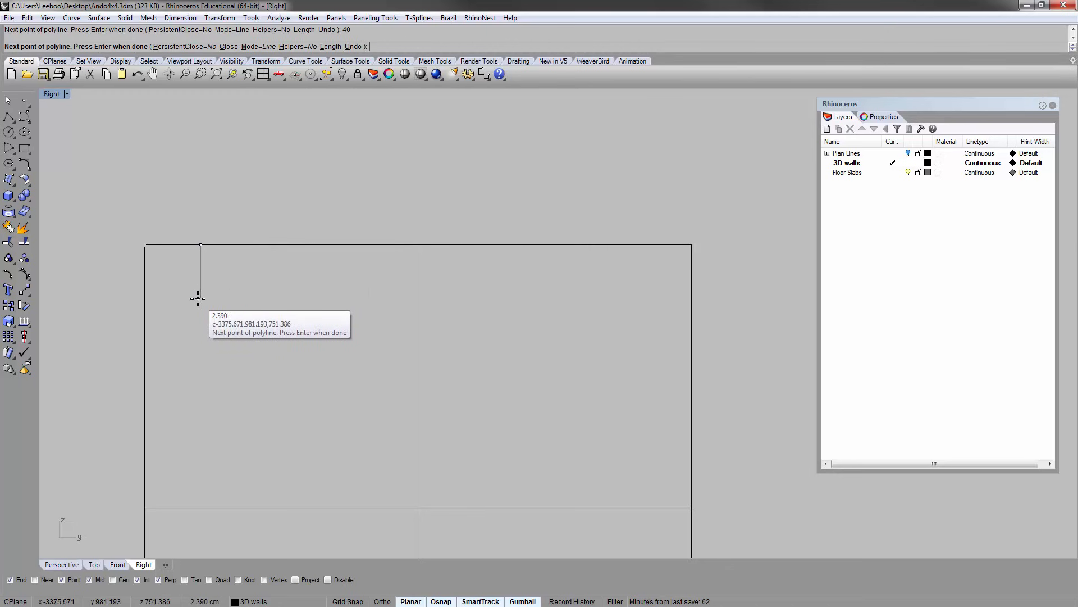
{"action": "scroll", "coordinate": [198, 299], "scroll_direction": "down", "scroll_amount": 6}
{"action": "key", "text": "Return"}
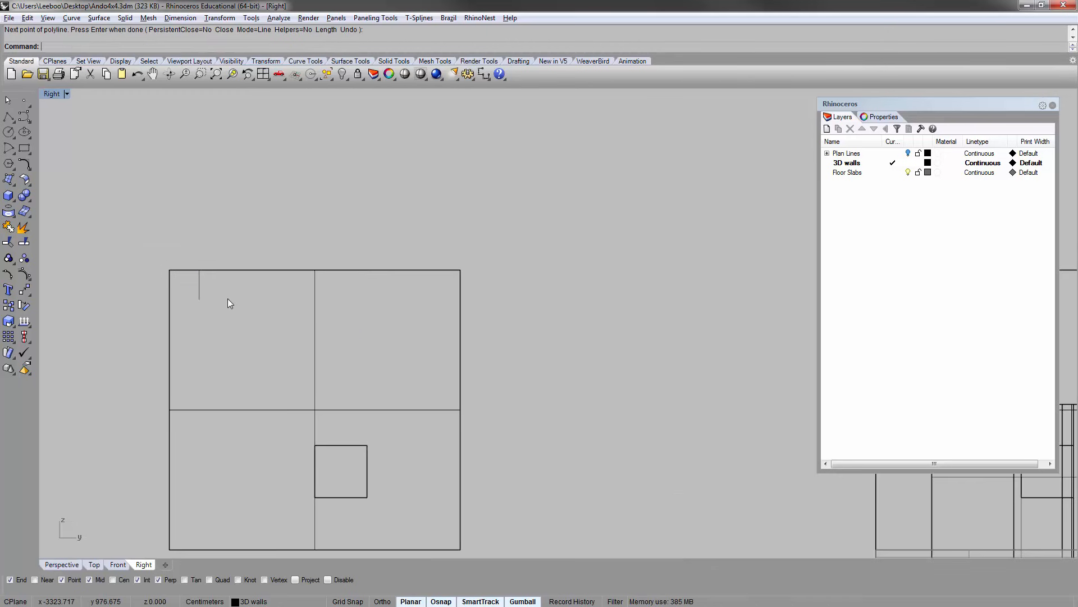
- Select the L-shaped polyline, show all four viewports and zoom the Perspective view to it
{"action": "left_click_drag", "start_coordinate": [145, 242], "coordinate": [247, 355]}
{"action": "double_click", "coordinate": [57, 94]}
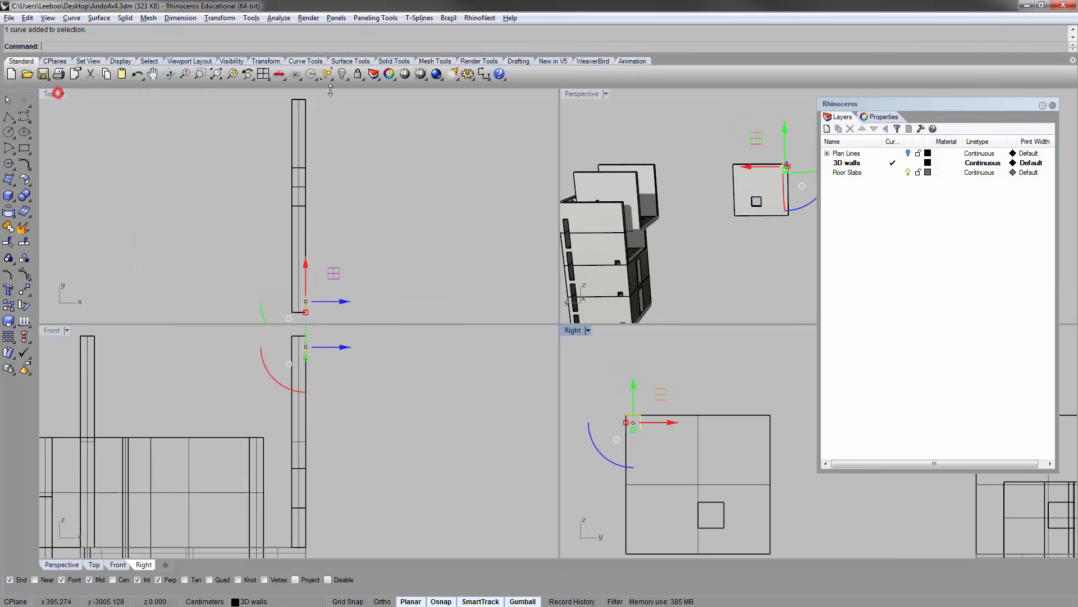
{"action": "right_click_drag", "start_coordinate": [725, 215], "coordinate": [637, 194]}
{"action": "type", "text": "zs"}
{"action": "key", "text": "Return"}
{"action": "scroll", "coordinate": [641, 185], "scroll_direction": "down", "scroll_amount": 2}
- Mirror a copy of the L-shaped polyline about the wall's vertical centerline in the Right view
{"action": "left_click", "coordinate": [666, 121]}
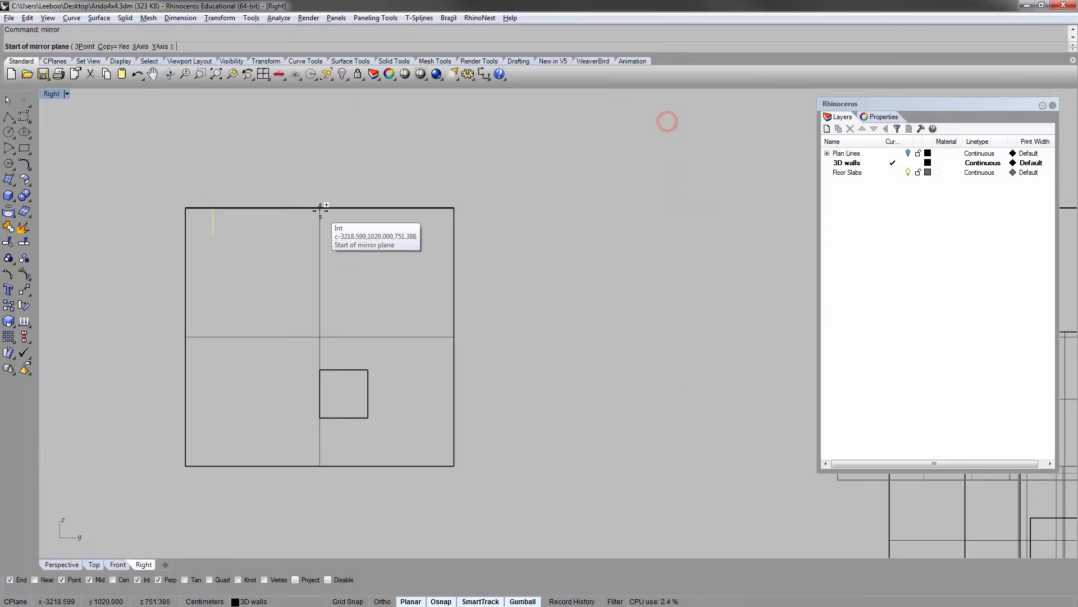
{"action": "key", "text": "Escape"}
{"action": "key", "text": "Escape"}
{"action": "left_click", "coordinate": [213, 227]}
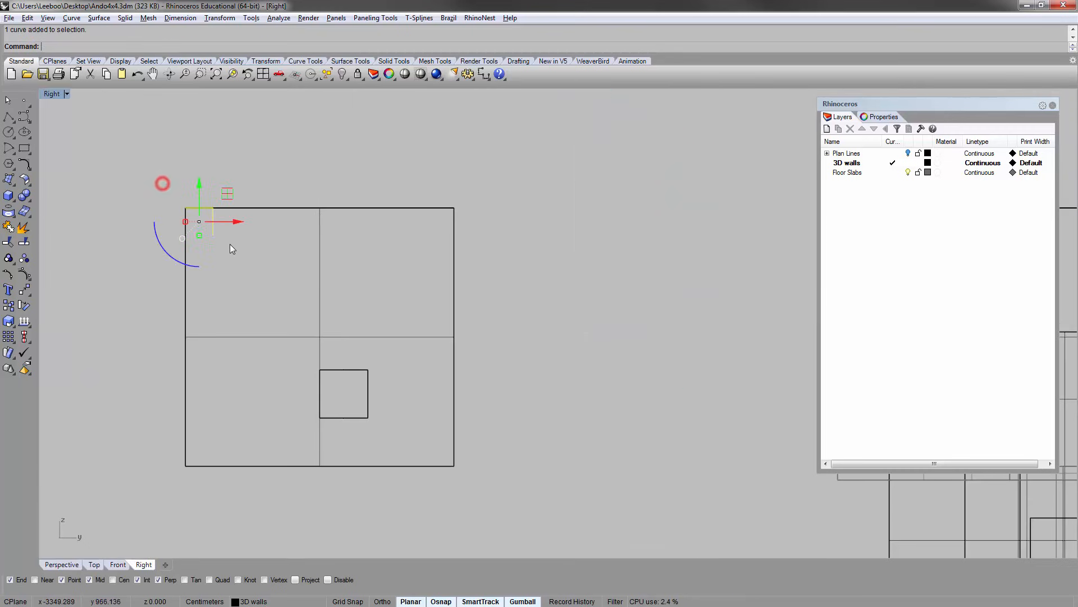
{"action": "key", "text": "Return"}
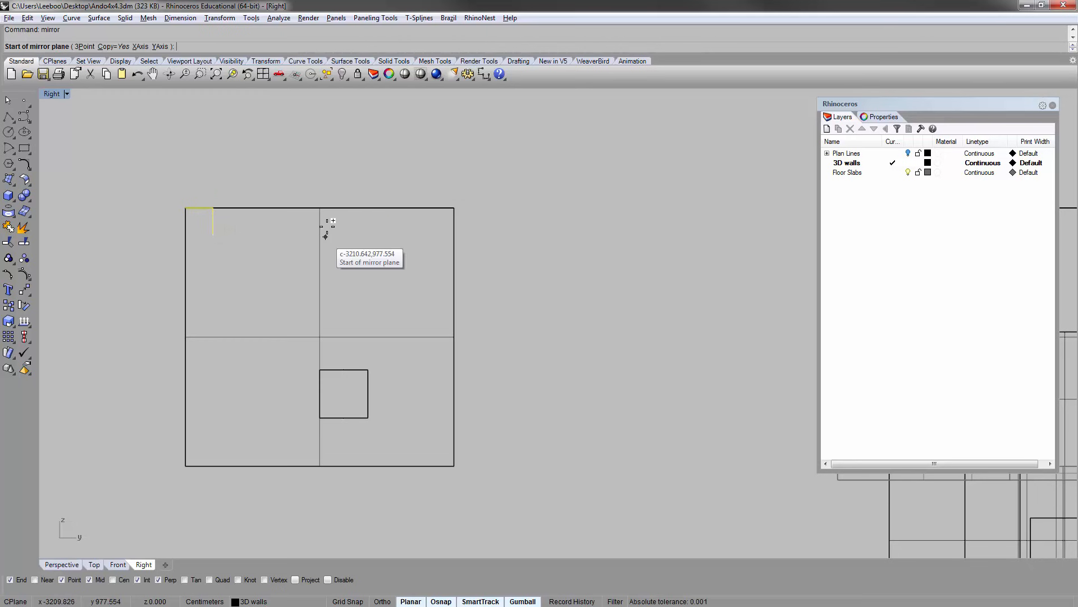
{"action": "left_click", "coordinate": [324, 211]}
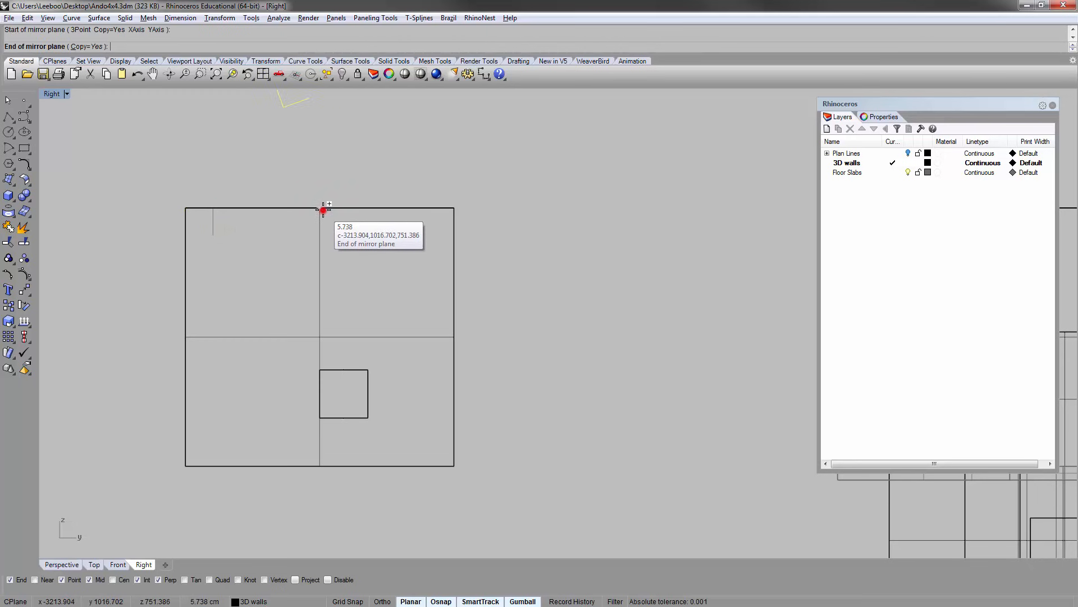
{"action": "left_click", "coordinate": [320, 242]}
{"action": "right_click_drag", "start_coordinate": [384, 271], "coordinate": [406, 295]}
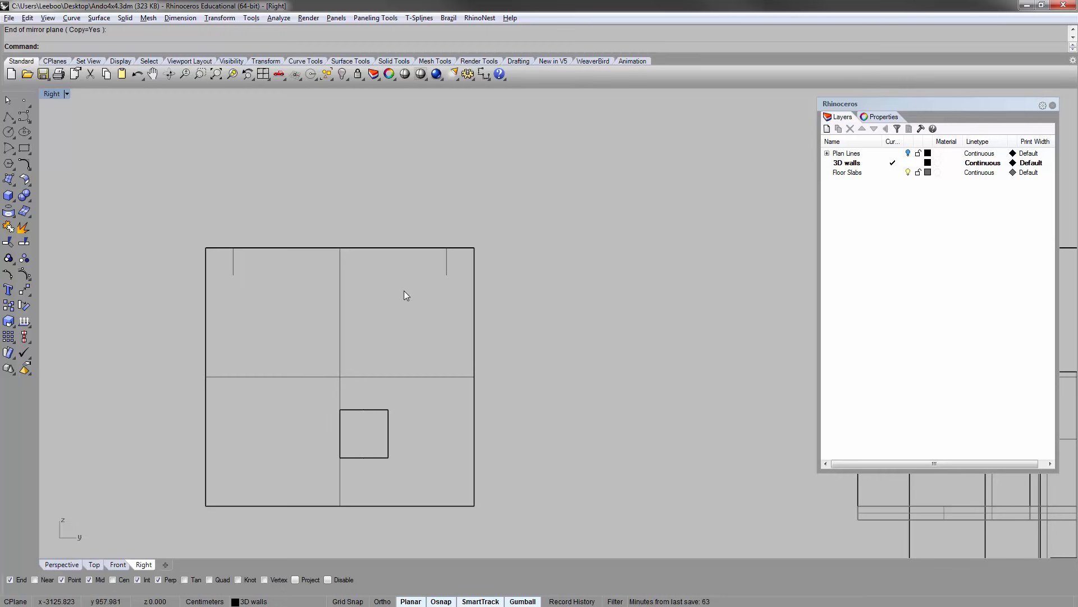
- Draw a horizontal polyline connecting the lower ends of the two L-shaped curves
{"action": "type", "text": "pl"}
{"action": "key", "text": "Return"}
{"action": "left_click", "coordinate": [239, 278]}
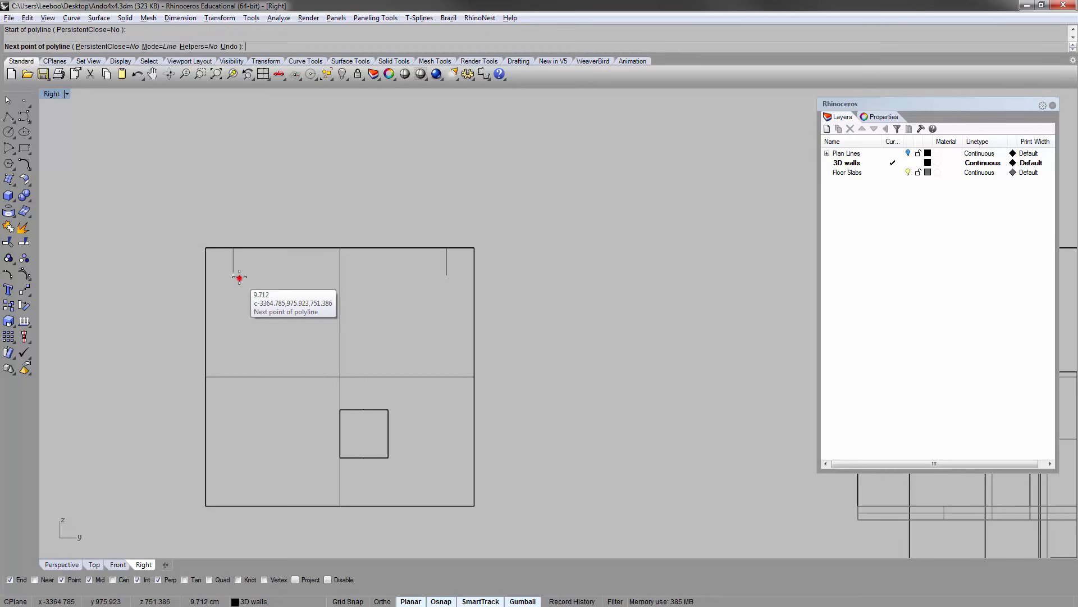
{"action": "left_click", "coordinate": [455, 287]}
{"action": "right_click", "coordinate": [456, 287]}
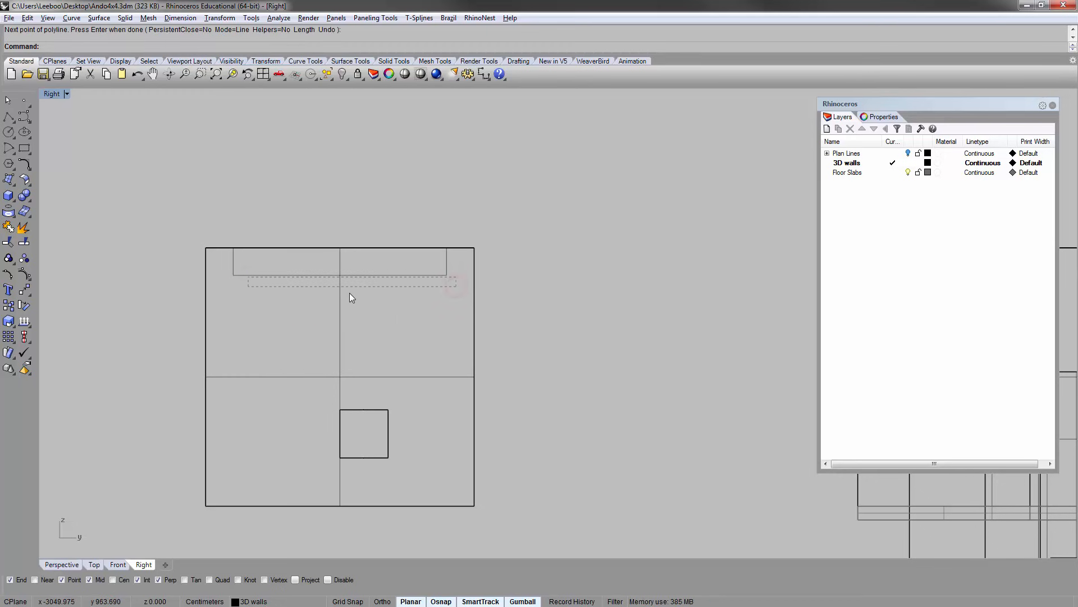
- Join the two L-shaped curves and the connecting line into one notch profile
{"action": "left_click", "coordinate": [446, 254]}
{"action": "left_click", "coordinate": [338, 278], "text": "shift"}
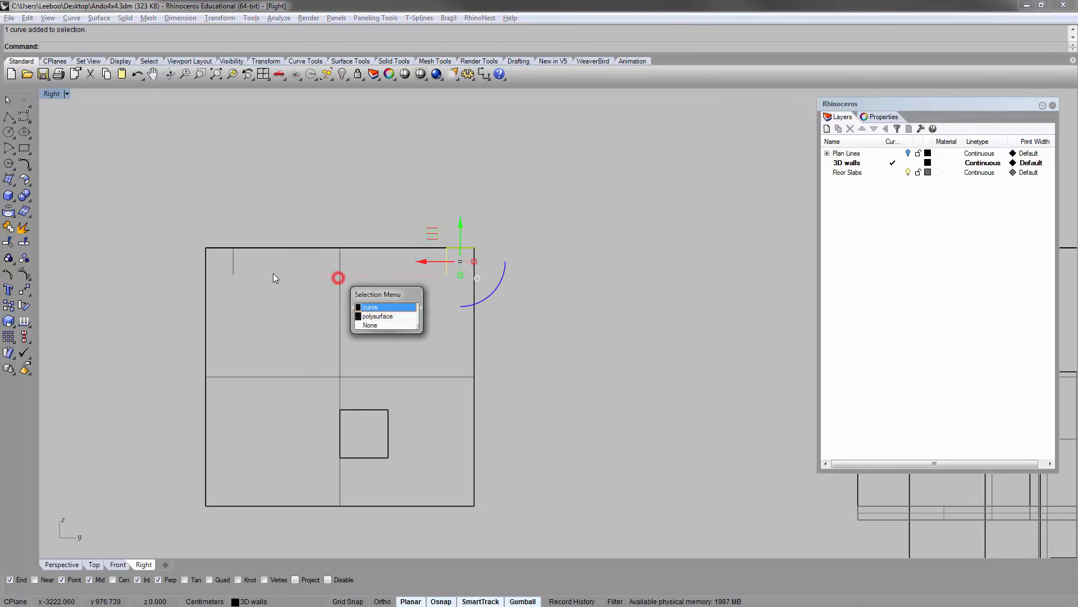
{"action": "left_click", "coordinate": [311, 300], "text": "shift"}
{"action": "left_click", "coordinate": [292, 291], "text": "shift"}
{"action": "left_click", "coordinate": [234, 251], "text": "shift"}
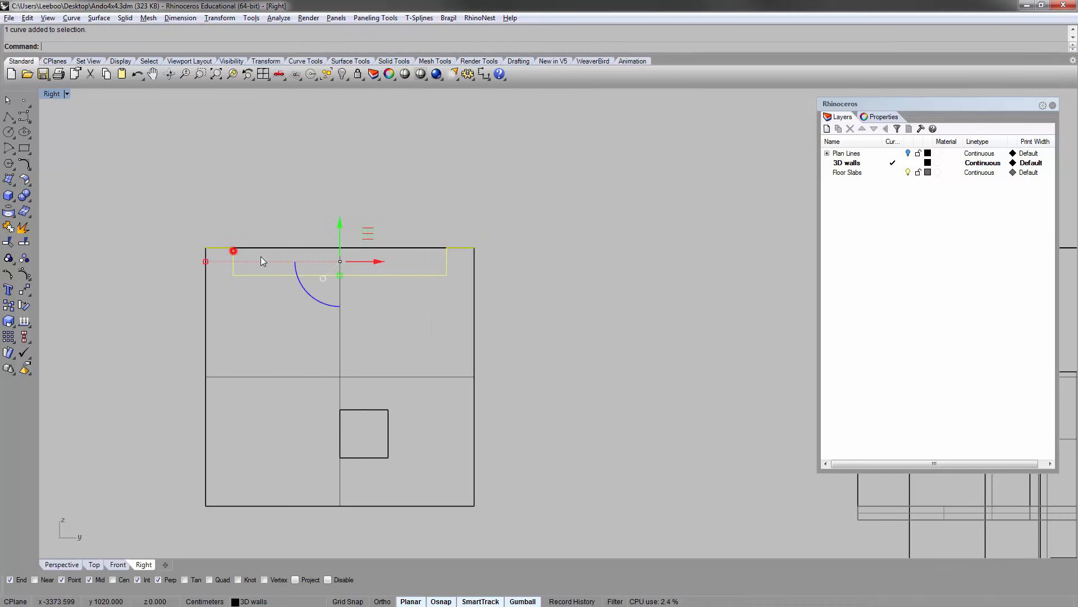
{"action": "right_click_drag", "start_coordinate": [274, 263], "coordinate": [245, 264]}
{"action": "key", "text": "ctrl+j"}
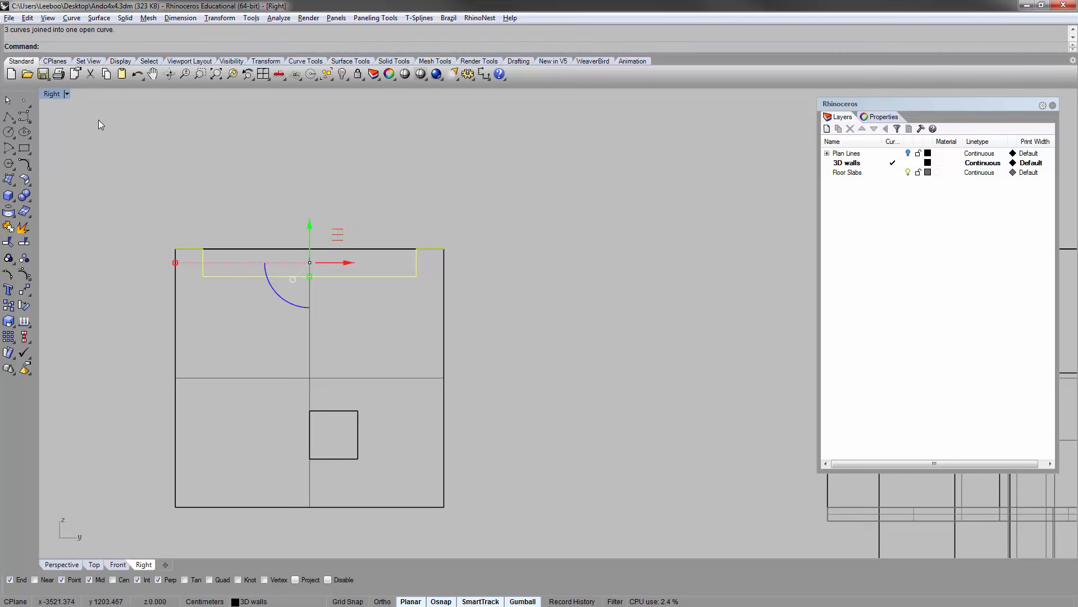
- Inspect the joined notch profile against the wall face from both sides in the Perspective view
{"action": "double_click", "coordinate": [56, 93]}
{"action": "double_click", "coordinate": [57, 94]}
{"action": "double_click", "coordinate": [57, 93]}
{"action": "left_click", "coordinate": [696, 121]}
{"action": "type", "text": "zs"}
{"action": "key", "text": "Return"}
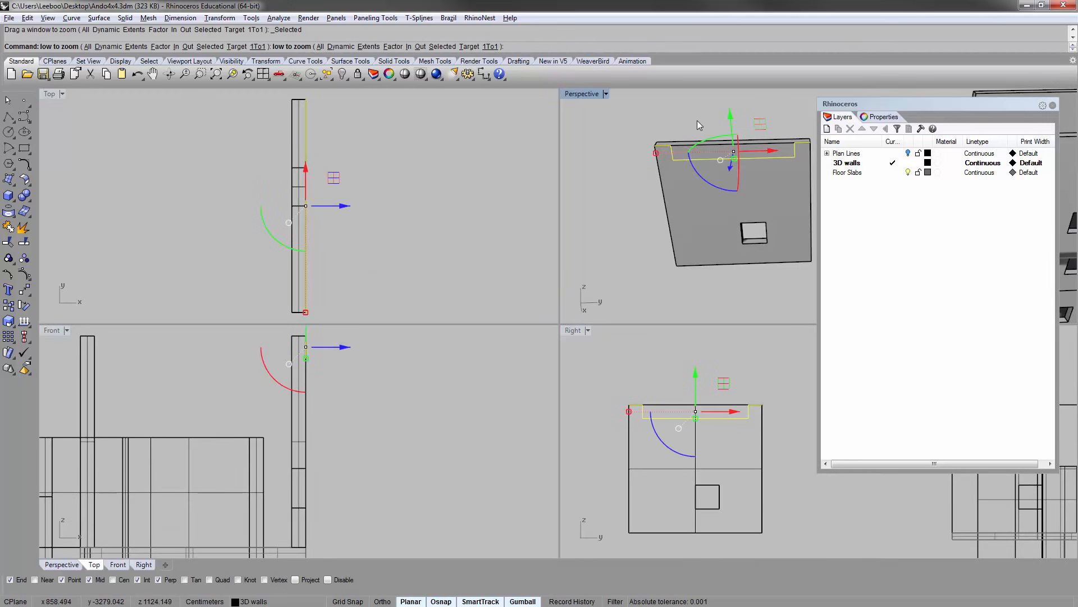
{"action": "double_click", "coordinate": [579, 94]}
{"action": "right_click_drag", "start_coordinate": [466, 198], "coordinate": [399, 240]}
{"action": "left_click", "coordinate": [492, 164]}
{"action": "right_click_drag", "start_coordinate": [493, 163], "coordinate": [504, 307]}
- Move the joined notch profile straight up so it sits clear above the wall
{"action": "left_click", "coordinate": [505, 307]}
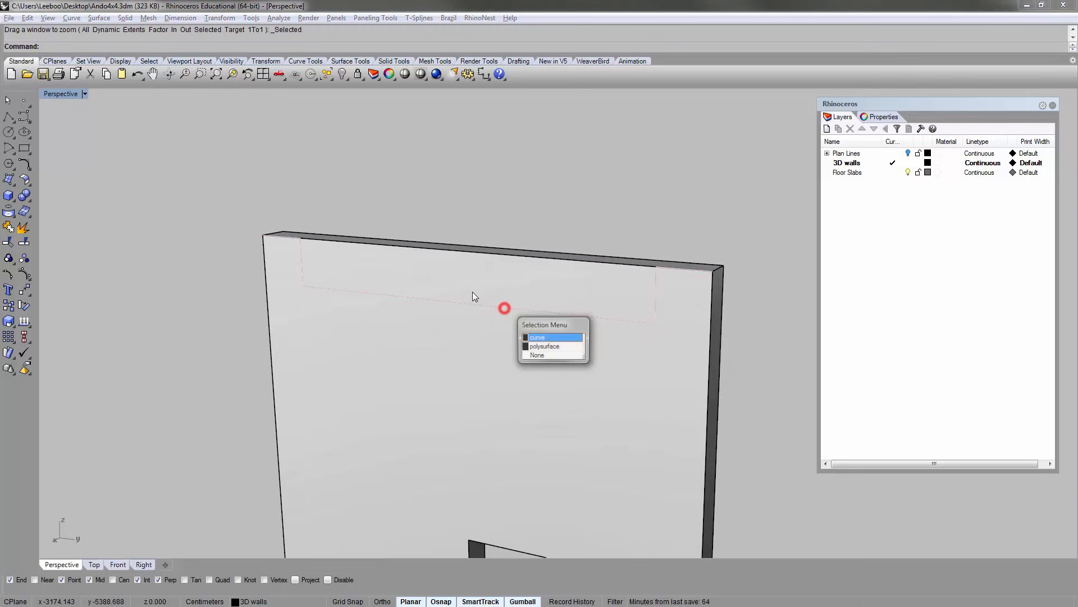
{"action": "left_click", "coordinate": [574, 336]}
{"action": "scroll", "coordinate": [590, 289], "scroll_direction": "down", "scroll_amount": 3}
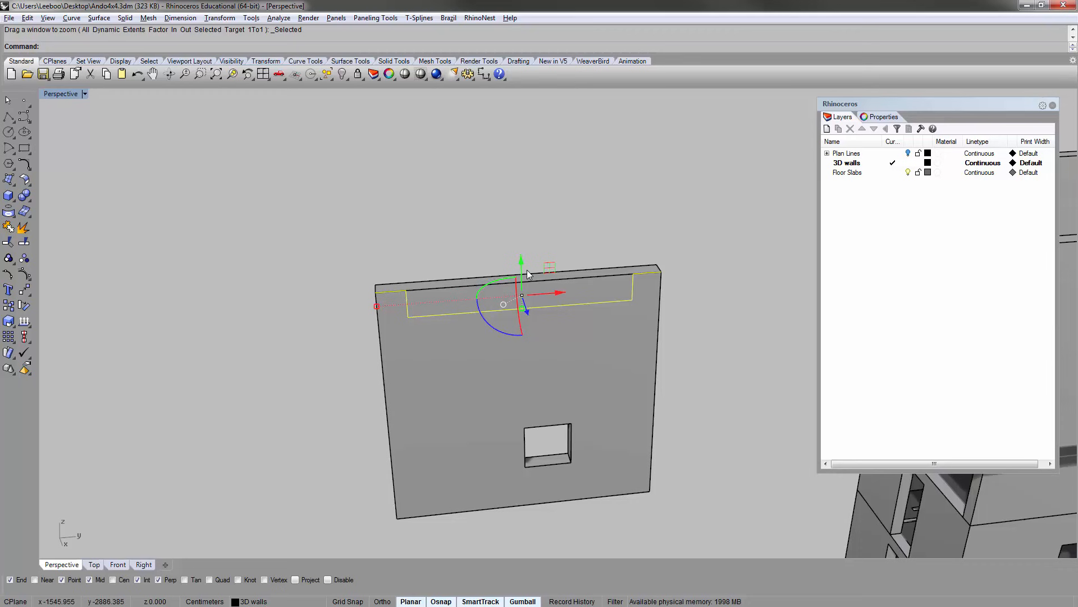
{"action": "left_click_drag", "start_coordinate": [528, 272], "coordinate": [405, 231]}
{"action": "left_click", "coordinate": [386, 241]}
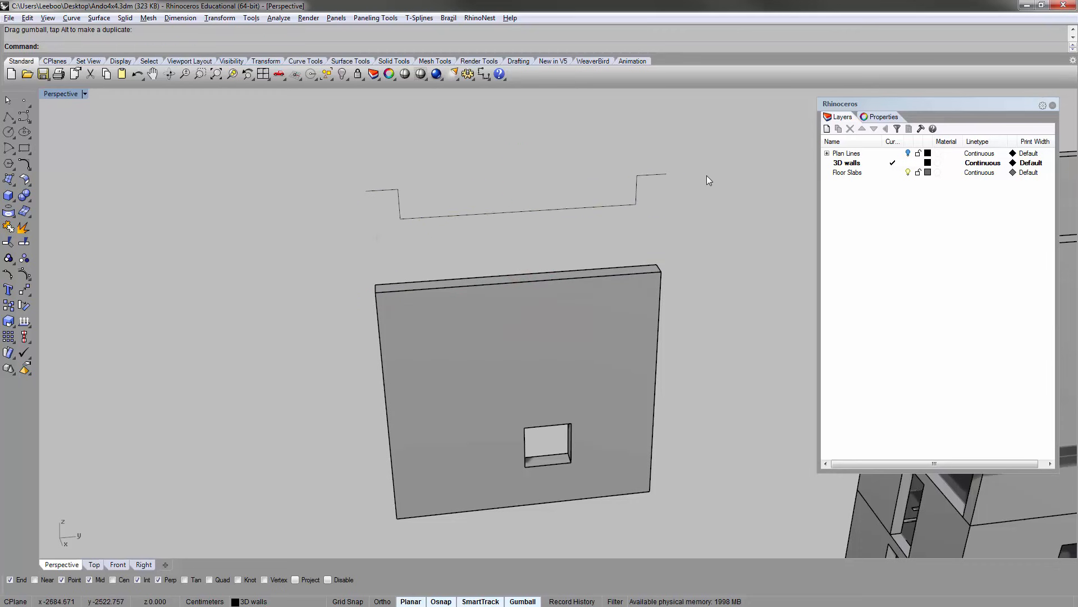
{"action": "mouse_move", "coordinate": [707, 177]}
{"action": "right_mouse_down"}
{"action": "mouse_move", "coordinate": [682, 174]}
{"action": "mouse_move", "coordinate": [624, 203]}
{"action": "right_mouse_up"}
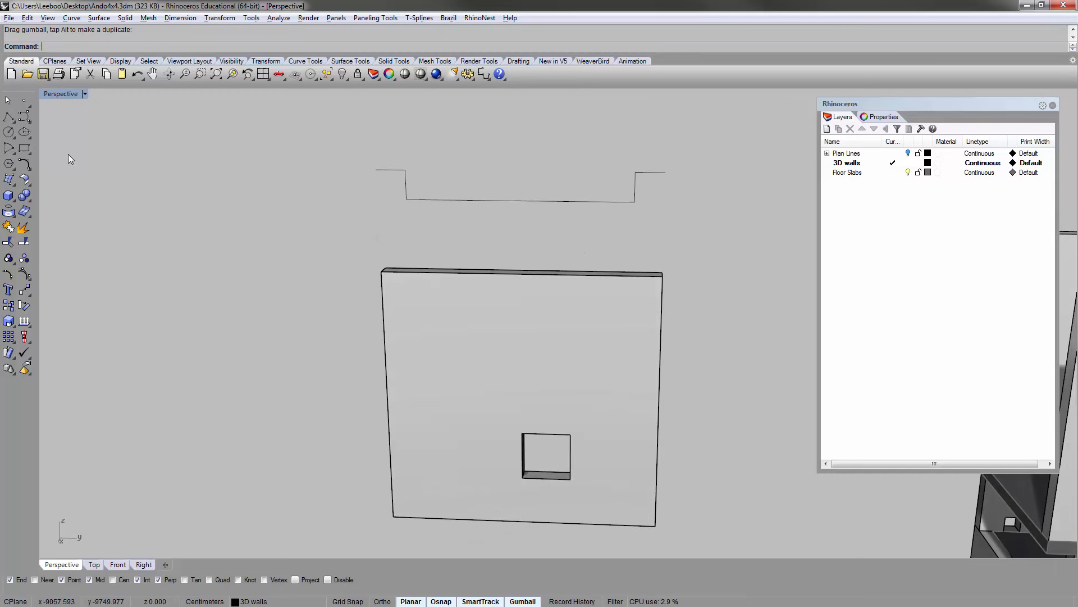
- Restore the four-viewport layout and shrink the Layers panel to uncover more of the viewports
{"action": "double_click", "coordinate": [62, 95]}
{"action": "left_click", "coordinate": [597, 354]}
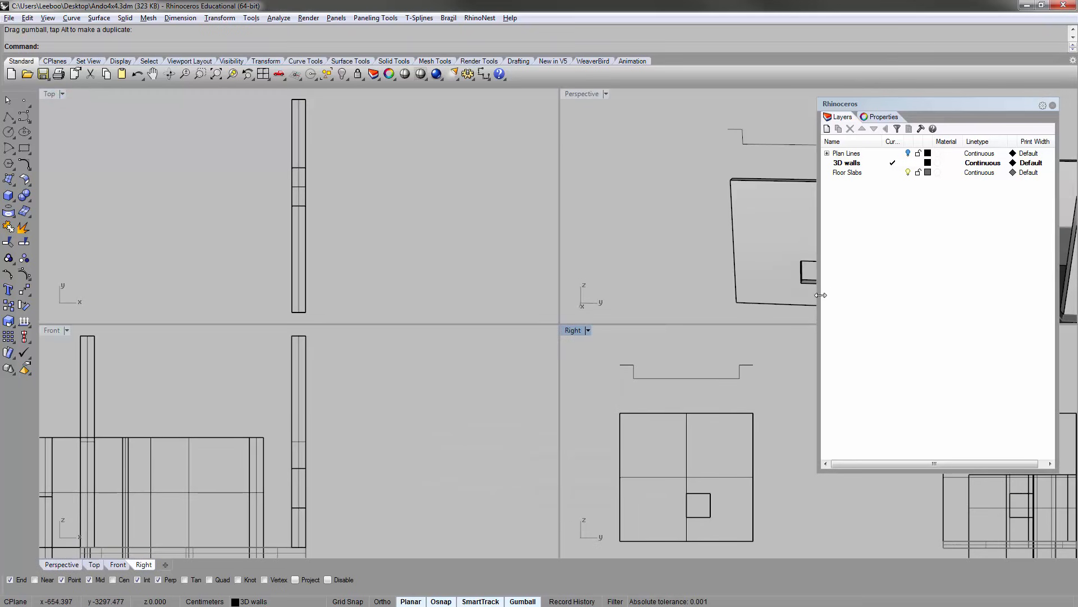
{"action": "left_click_drag", "start_coordinate": [854, 332], "coordinate": [866, 333]}
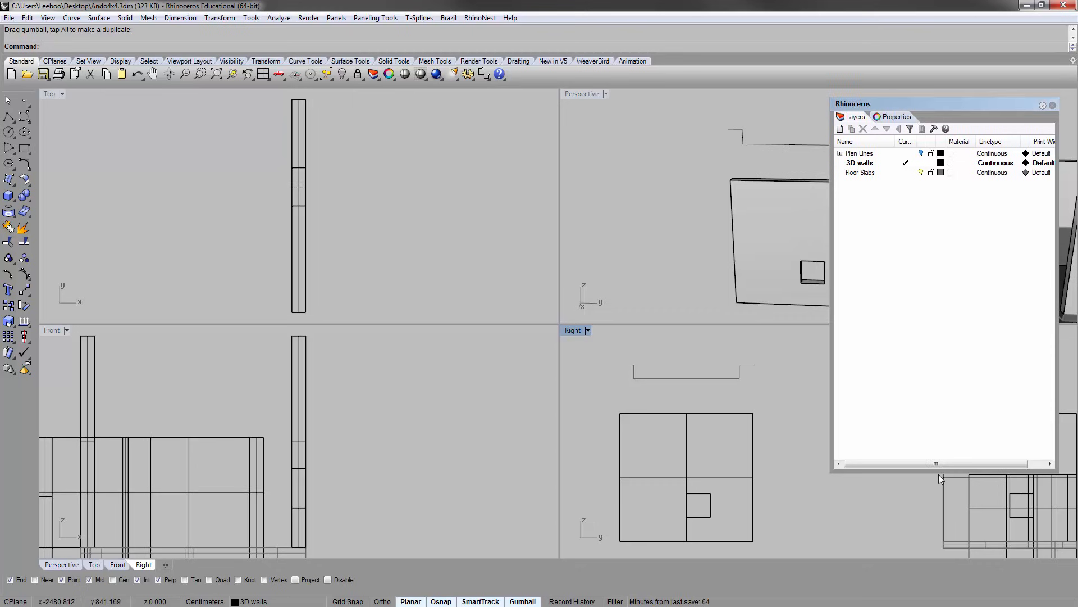
{"action": "left_click_drag", "start_coordinate": [939, 469], "coordinate": [938, 270]}
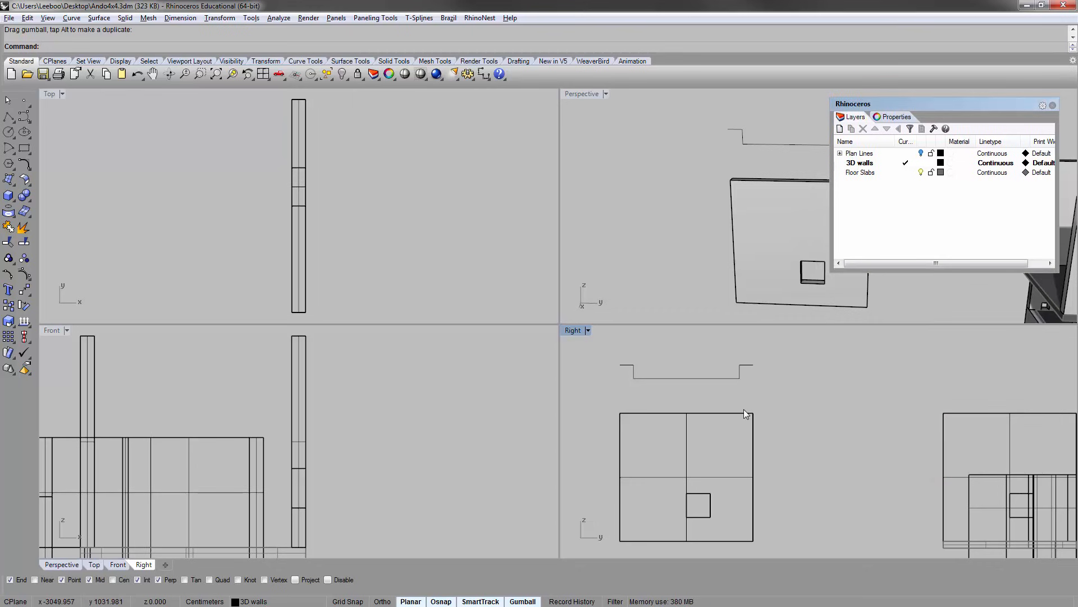
- Offset the notch profile 20 cm downward in the Right view with sharp corners
{"action": "right_click_drag", "start_coordinate": [718, 408], "coordinate": [747, 409]}
{"action": "mouse_move", "coordinate": [737, 355]}
{"action": "right_mouse_down"}
{"action": "mouse_move", "coordinate": [679, 373]}
{"action": "mouse_move", "coordinate": [692, 382]}
{"action": "right_mouse_up"}
{"action": "left_click", "coordinate": [692, 382]}
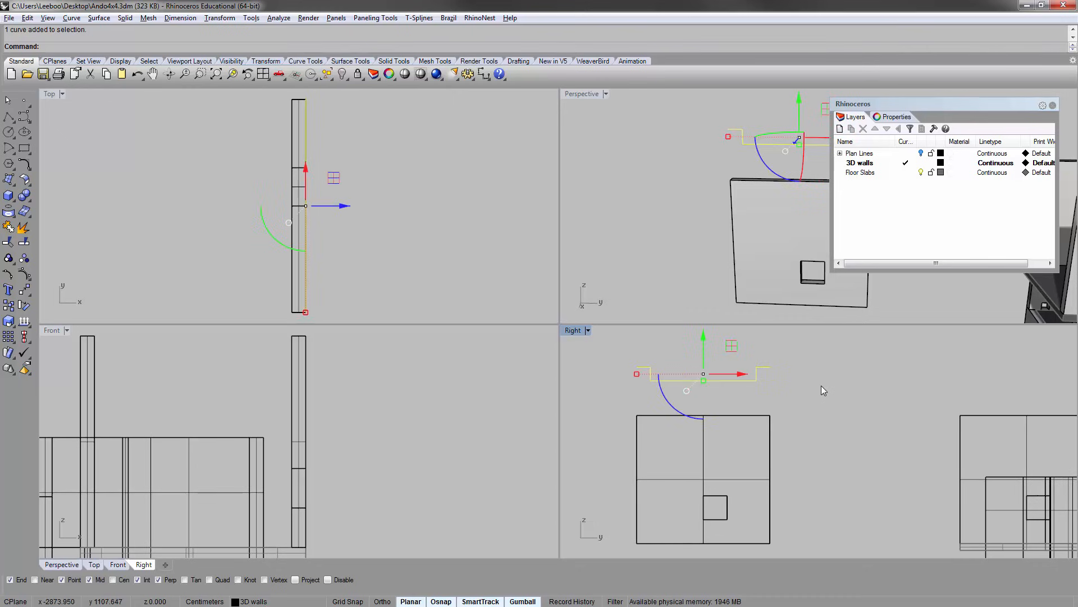
{"action": "type", "text": "Offset"}
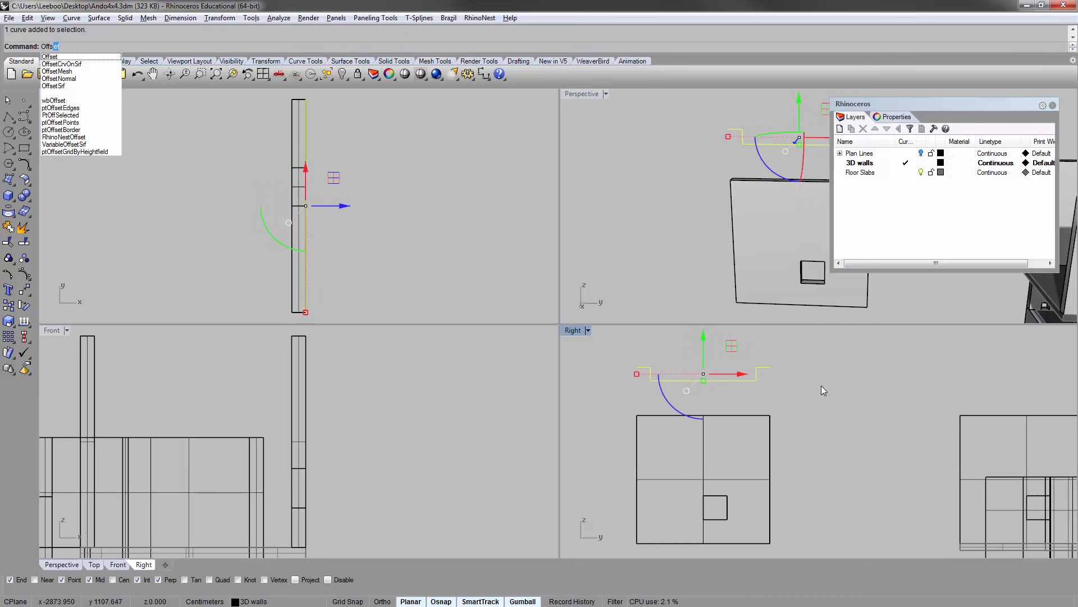
{"action": "key", "text": "Return"}
{"action": "left_click", "coordinate": [69, 47]}
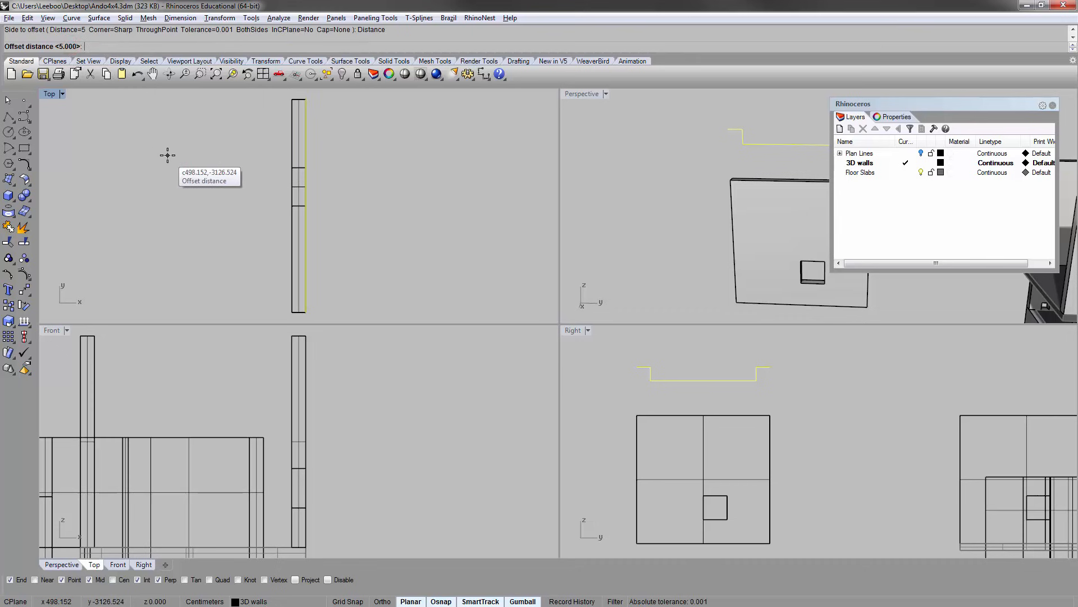
{"action": "type", "text": "20"}
{"action": "key", "text": "Return"}
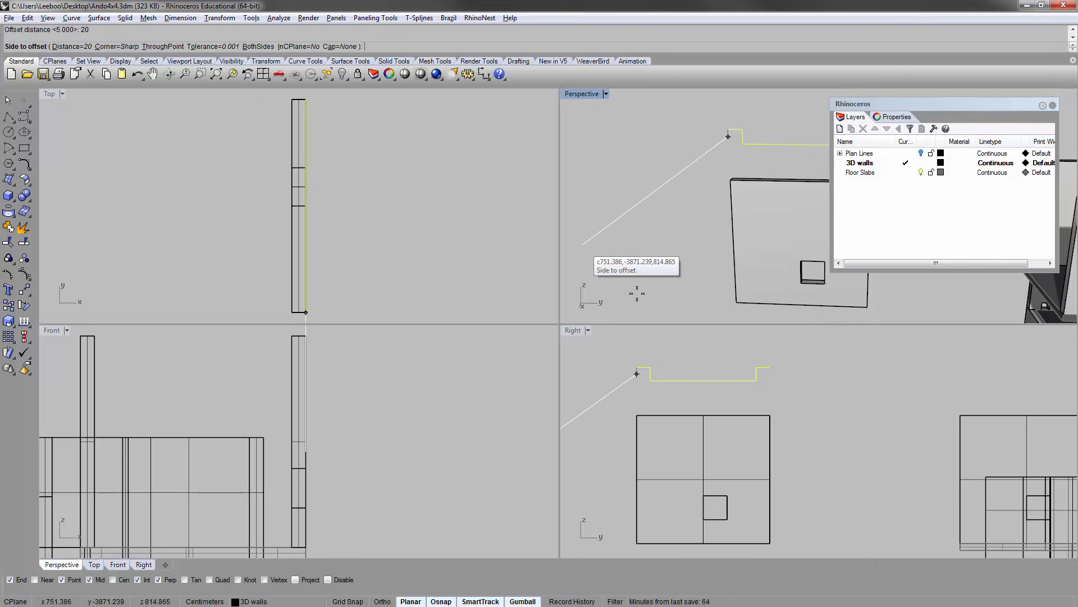
{"action": "scroll", "coordinate": [716, 382], "scroll_direction": "up", "scroll_amount": 2}
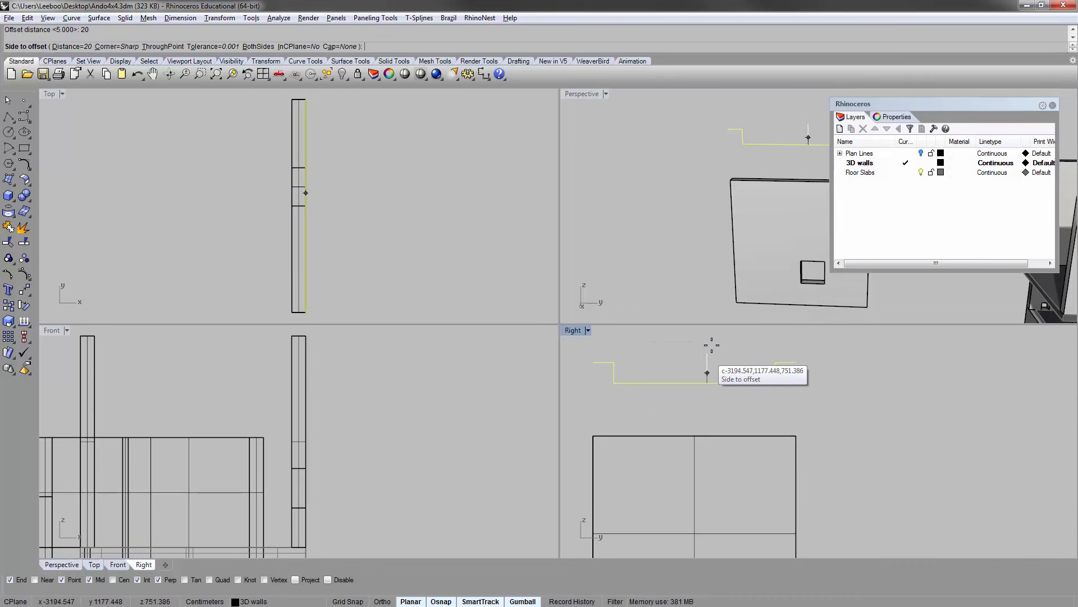
{"action": "left_click", "coordinate": [713, 401]}
{"action": "left_click", "coordinate": [793, 396]}
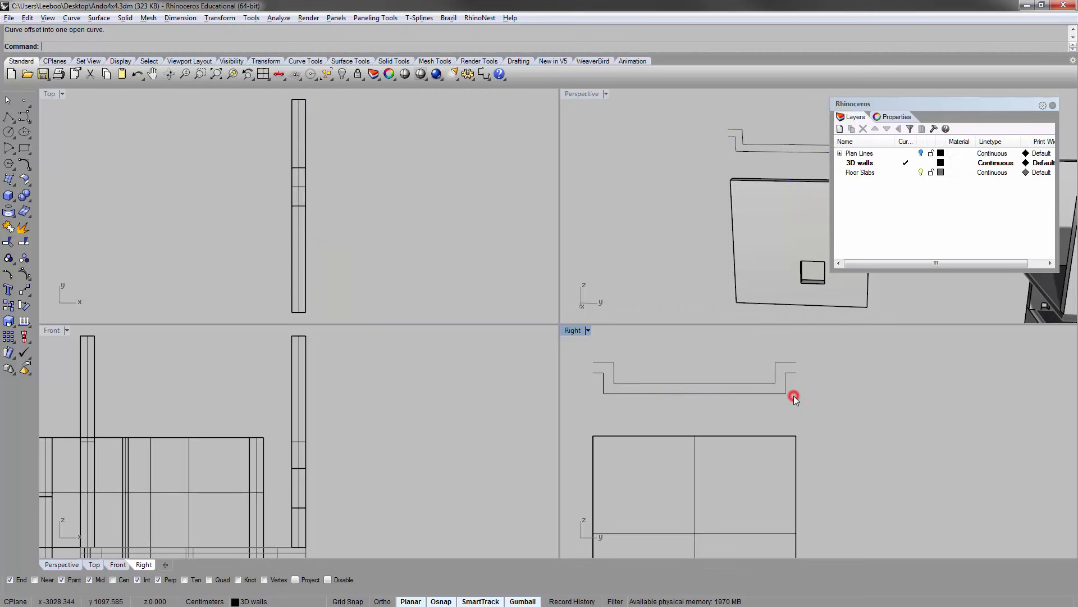
- Close the right end between the original and offset notch profiles with a short polyline
{"action": "type", "text": "polyline"}
{"action": "key", "text": "Return"}
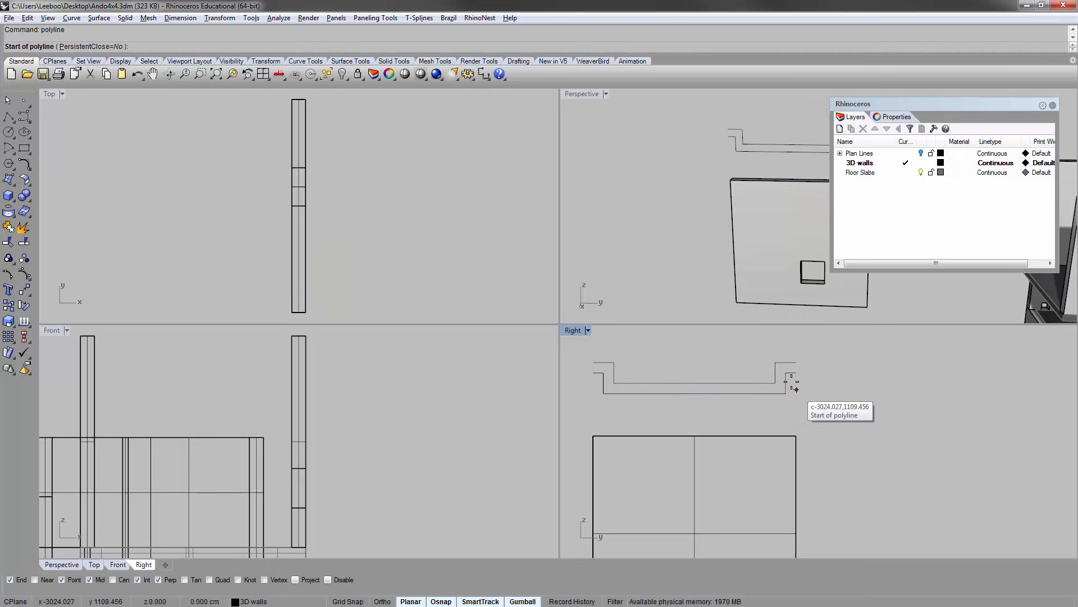
{"action": "left_click", "coordinate": [796, 364]}
{"action": "key", "text": "Return"}
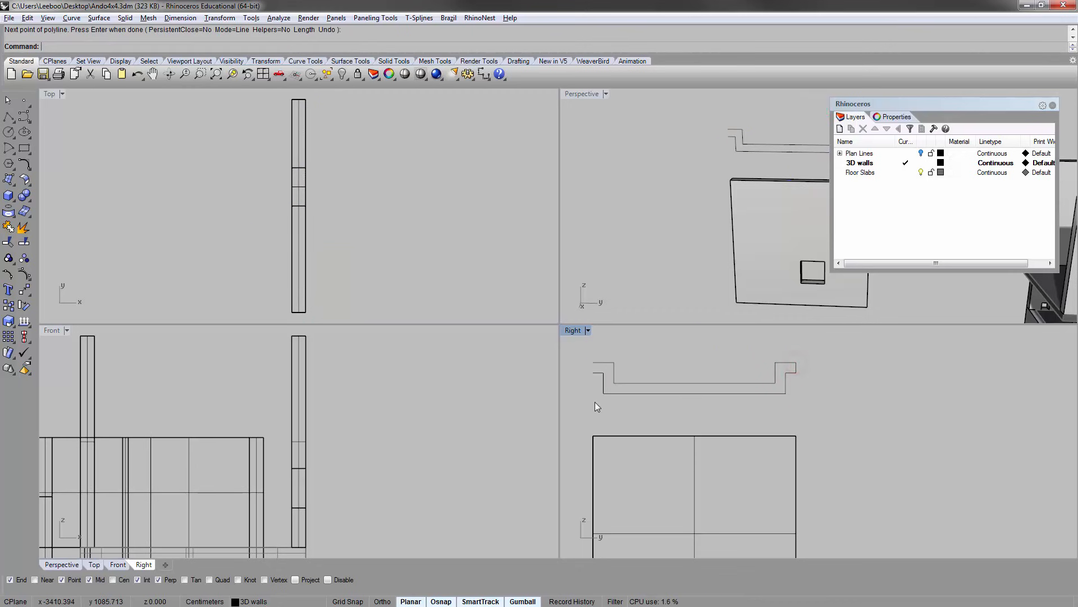
- Close the left end between the two notch profiles with a short polyline and join all four curves into one closed curve
{"action": "key", "text": "Return"}
{"action": "left_click", "coordinate": [591, 373]}
{"action": "left_click", "coordinate": [588, 358]}
{"action": "key", "text": "Return"}
{"action": "left_click_drag", "start_coordinate": [583, 347], "coordinate": [818, 403]}
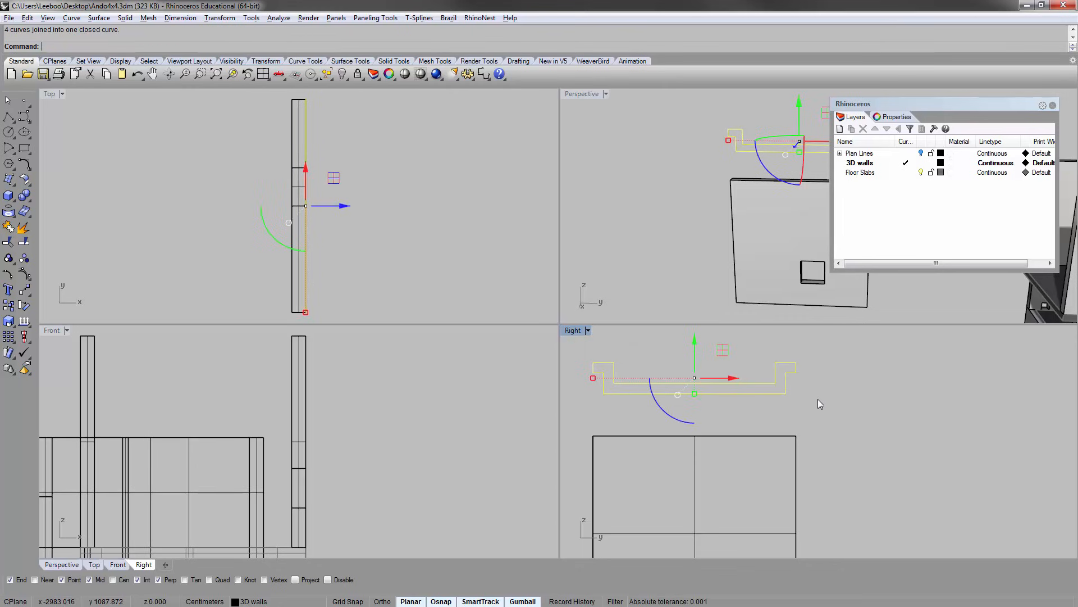
{"action": "left_click", "coordinate": [824, 392]}
{"action": "left_click", "coordinate": [786, 389]}
{"action": "left_click", "coordinate": [689, 271]}
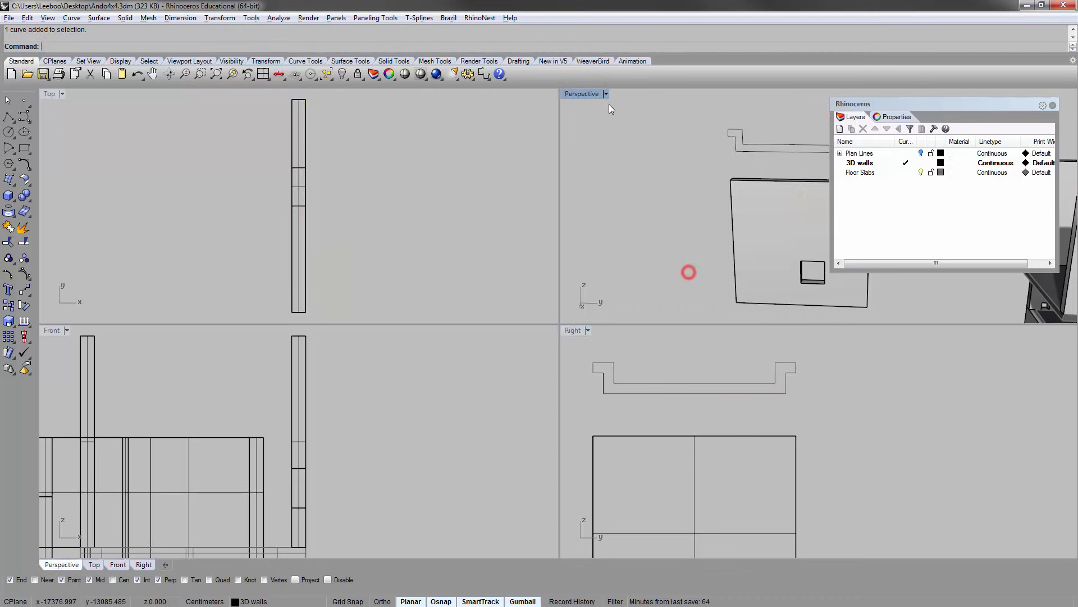
- Move the closed roof profile from its upper end corner to the matching top corner of the tower's top-floor wall
{"action": "double_click", "coordinate": [581, 96]}
{"action": "right_click_drag", "start_coordinate": [421, 220], "coordinate": [757, 278]}
{"action": "scroll", "coordinate": [709, 221], "scroll_direction": "down", "scroll_amount": 3}
{"action": "left_click", "coordinate": [710, 231]}
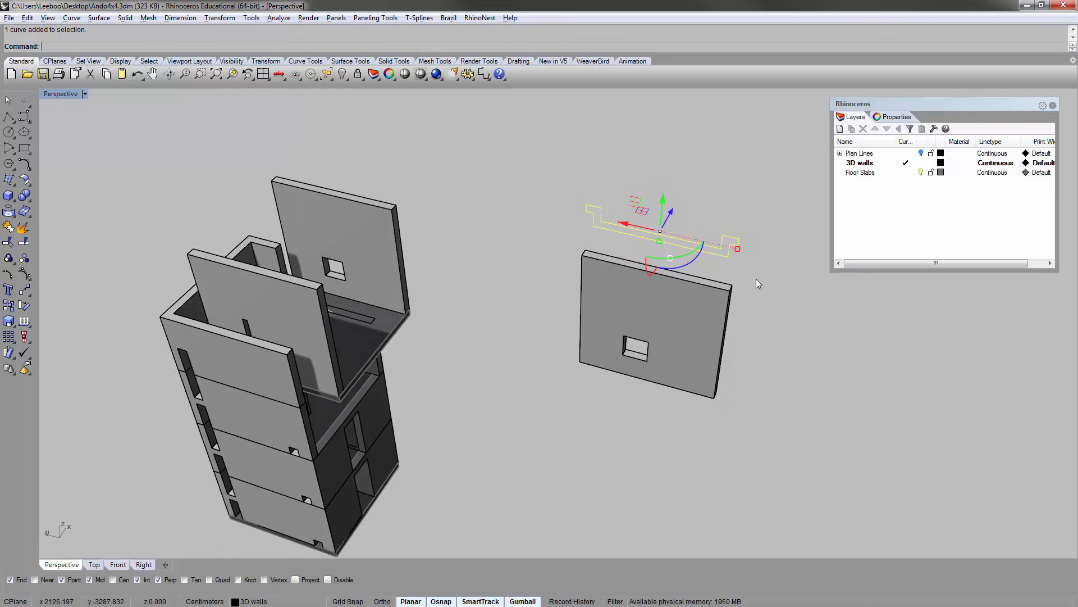
{"action": "type", "text": "m"}
{"action": "key", "text": "Return"}
{"action": "scroll", "coordinate": [759, 233], "scroll_direction": "up", "scroll_amount": 4}
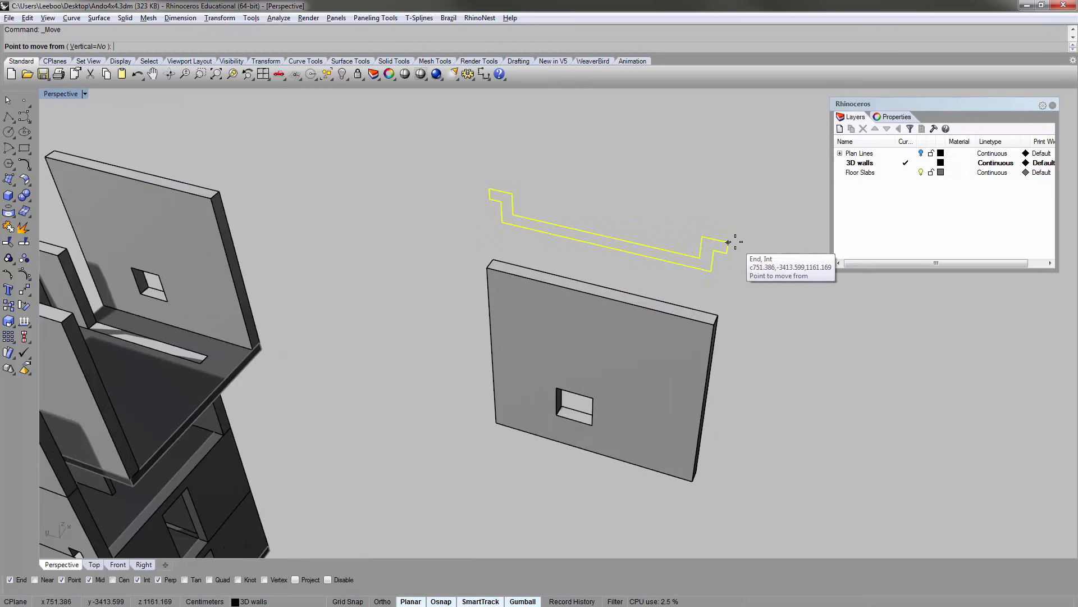
{"action": "left_click", "coordinate": [741, 238]}
{"action": "scroll", "coordinate": [224, 225], "scroll_direction": "up", "scroll_amount": 2}
{"action": "left_click", "coordinate": [211, 178]}
- Extrude the roof profile as a solid across to the opposite top-floor wall and delete the profile curve
{"action": "type", "text": "zs"}
{"action": "key", "text": "Return"}
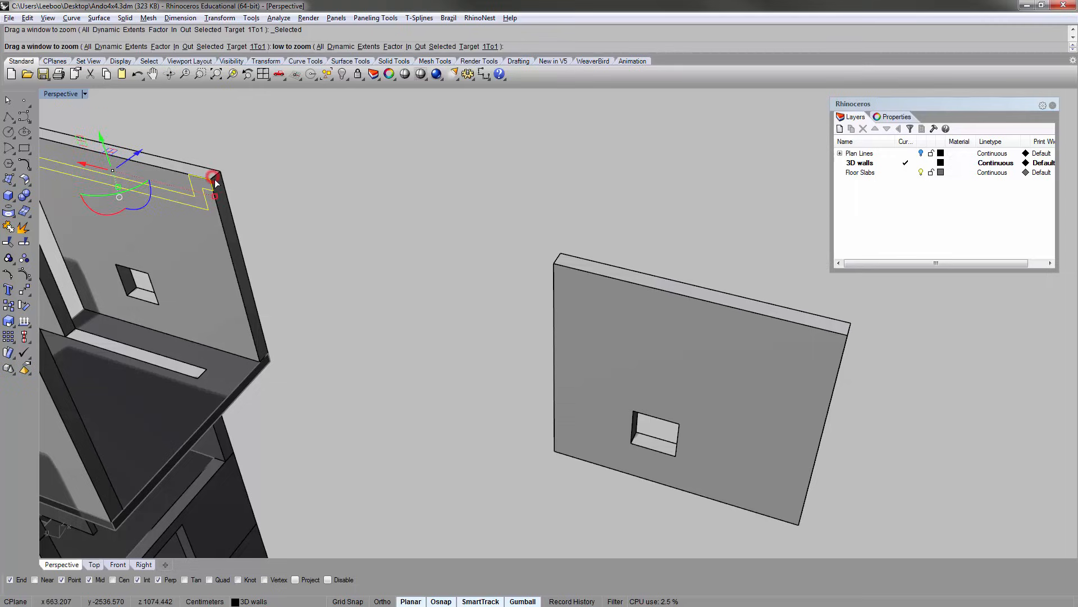
{"action": "scroll", "coordinate": [407, 239], "scroll_direction": "down", "scroll_amount": 8}
{"action": "type", "text": "ex"}
{"action": "key", "text": "Return"}
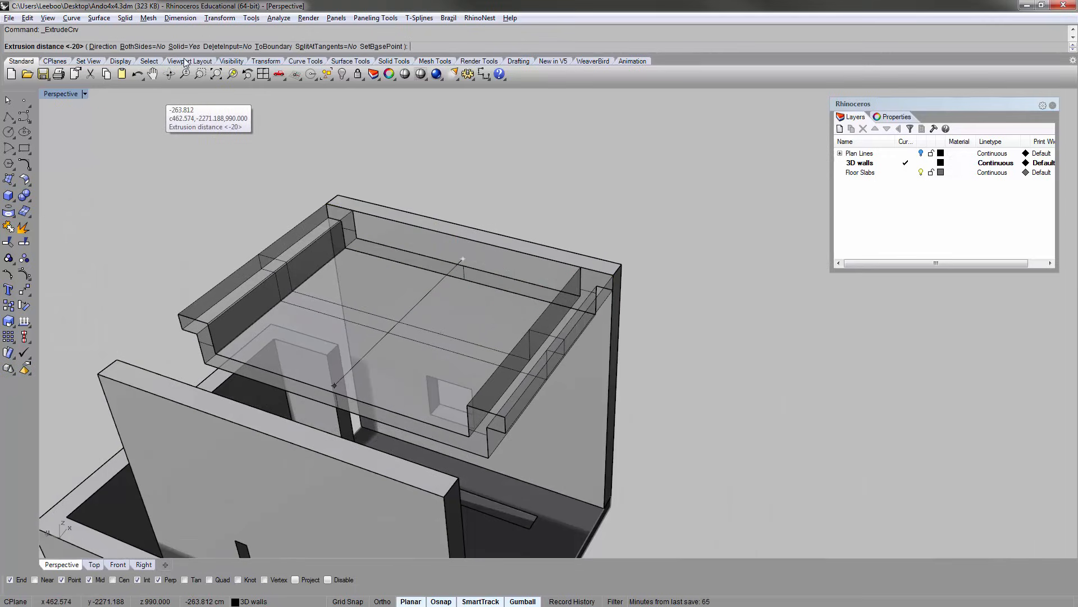
{"action": "left_click", "coordinate": [118, 360]}
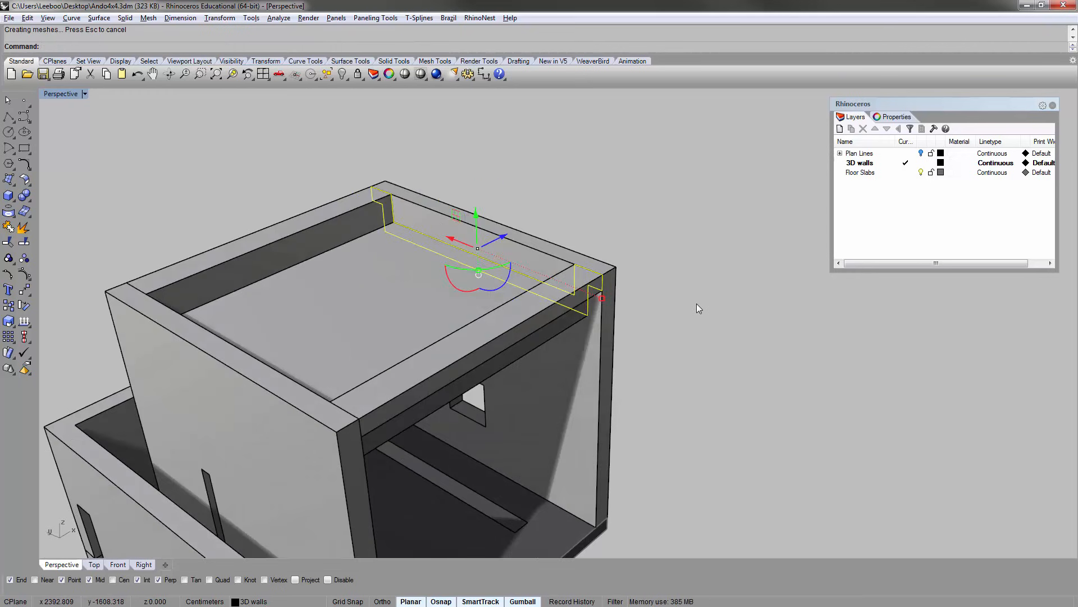
{"action": "key", "text": "Delete"}
- Change the extruded roof slab to the Floor Slabs layer
{"action": "right_click_drag", "start_coordinate": [693, 265], "coordinate": [601, 193]}
{"action": "left_click", "coordinate": [448, 262]}
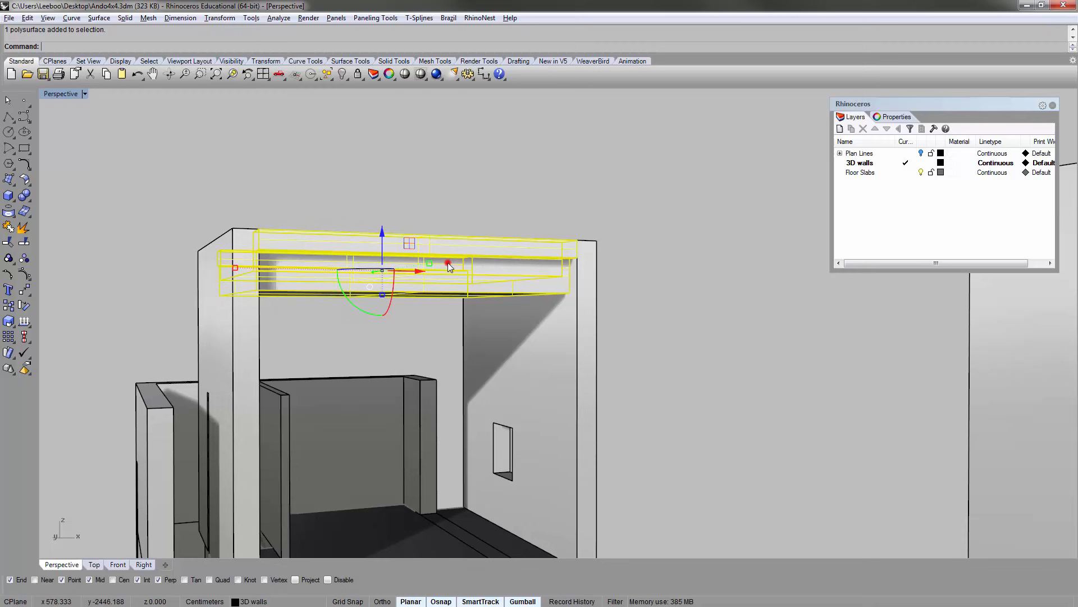
{"action": "right_click", "coordinate": [882, 173]}
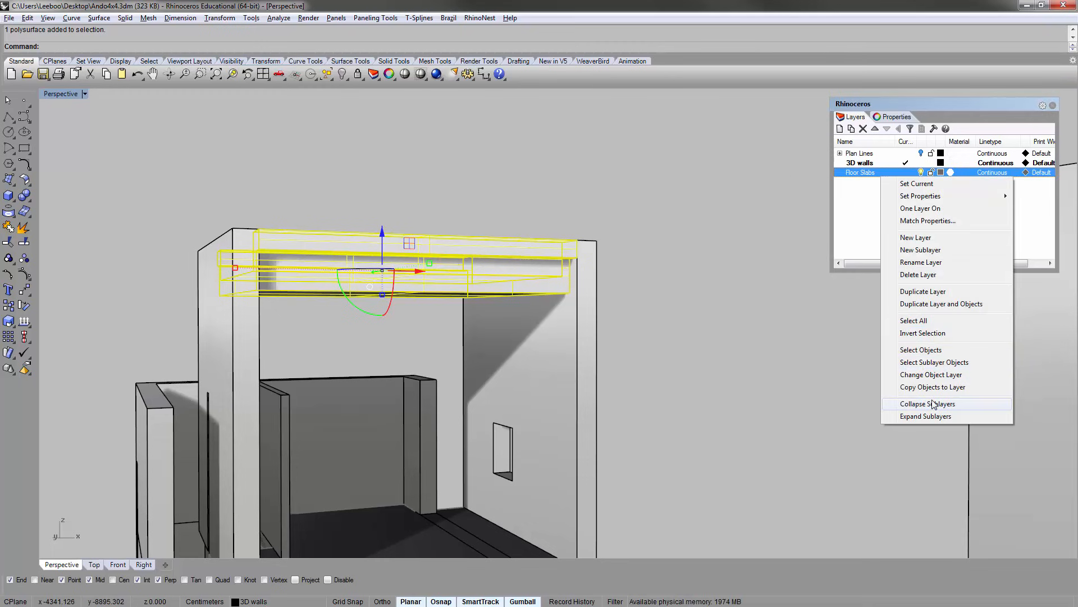
{"action": "left_click", "coordinate": [931, 374]}
{"action": "right_click_drag", "start_coordinate": [621, 214], "coordinate": [556, 257]}
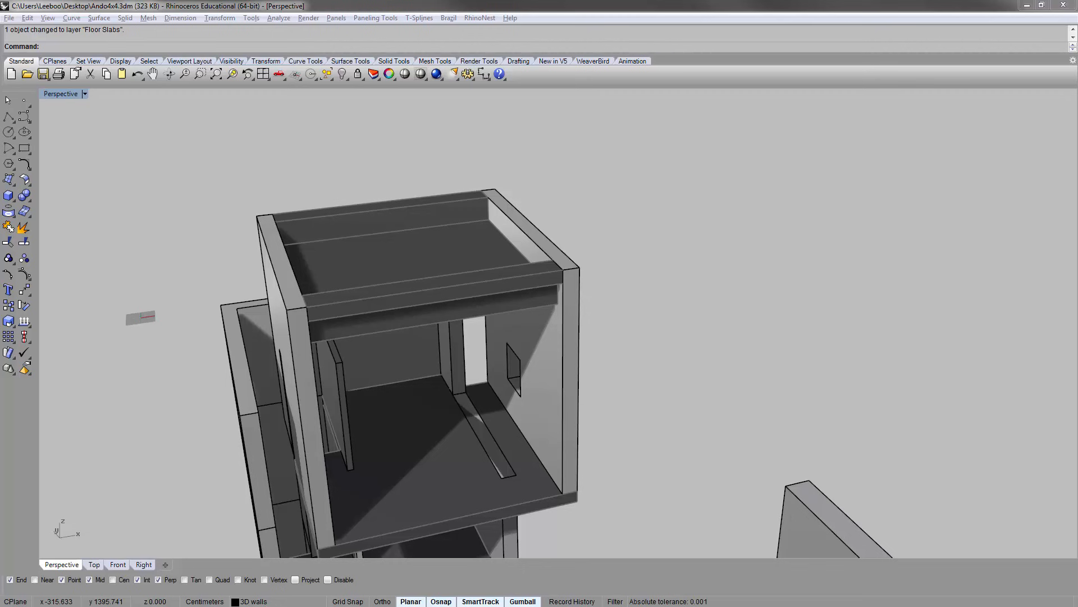
- Delete the spare copy of the top-floor wall standing beside the tower
{"action": "left_click", "coordinate": [751, 172]}
{"action": "right_click_drag", "start_coordinate": [751, 172], "coordinate": [596, 268]}
{"action": "scroll", "coordinate": [596, 268], "scroll_direction": "down", "scroll_amount": 6}
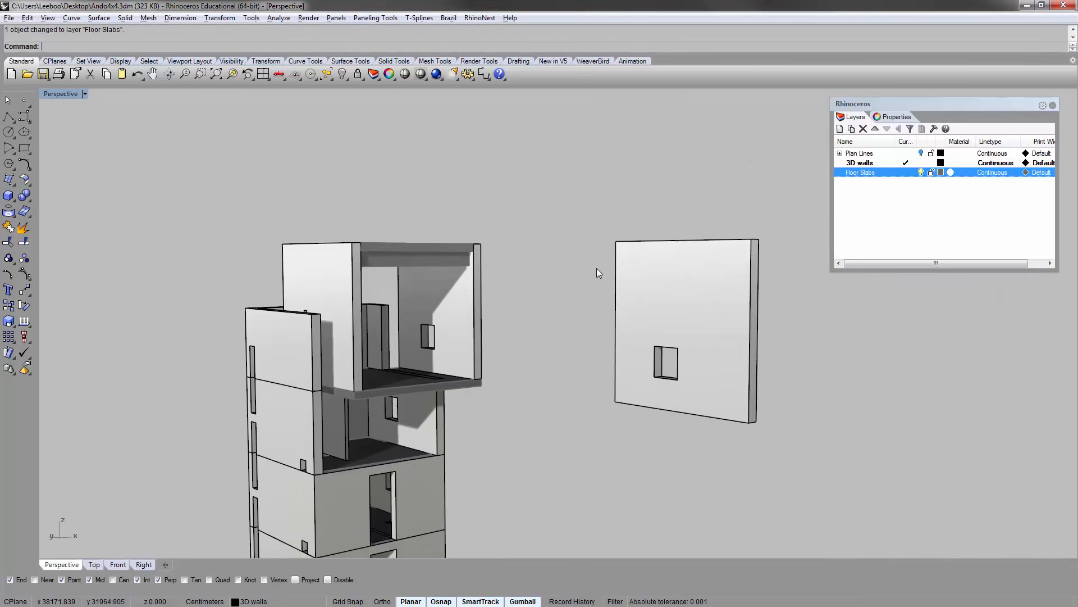
{"action": "left_click", "coordinate": [685, 285]}
{"action": "key", "text": "Delete"}
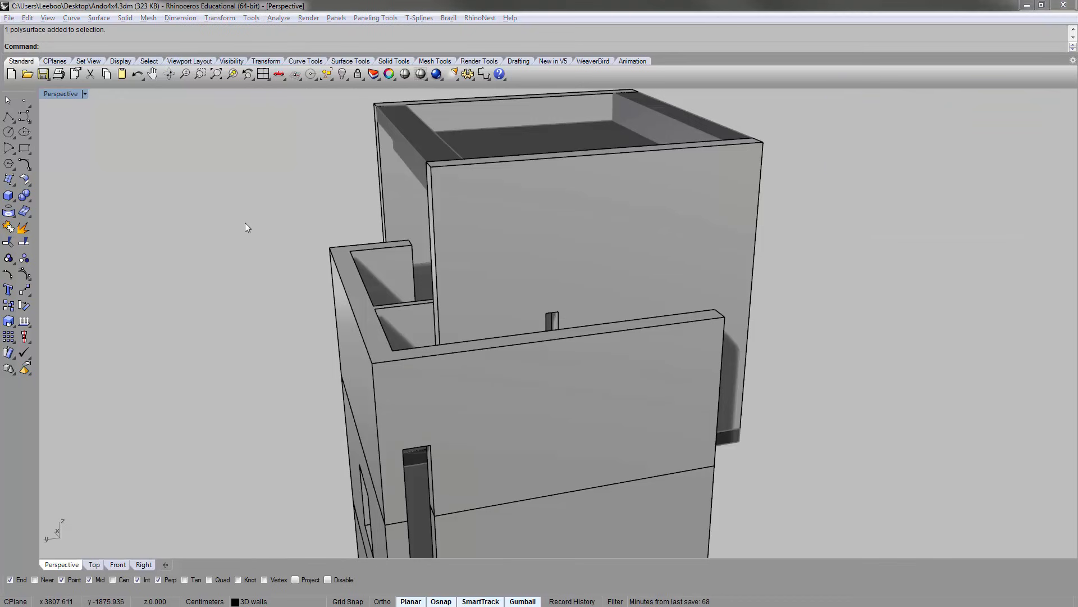
- Examine the top floor of the model, then compare it with the 4F level and lower roof in the dimensioned elevation image
{"action": "left_click", "coordinate": [292, 235]}
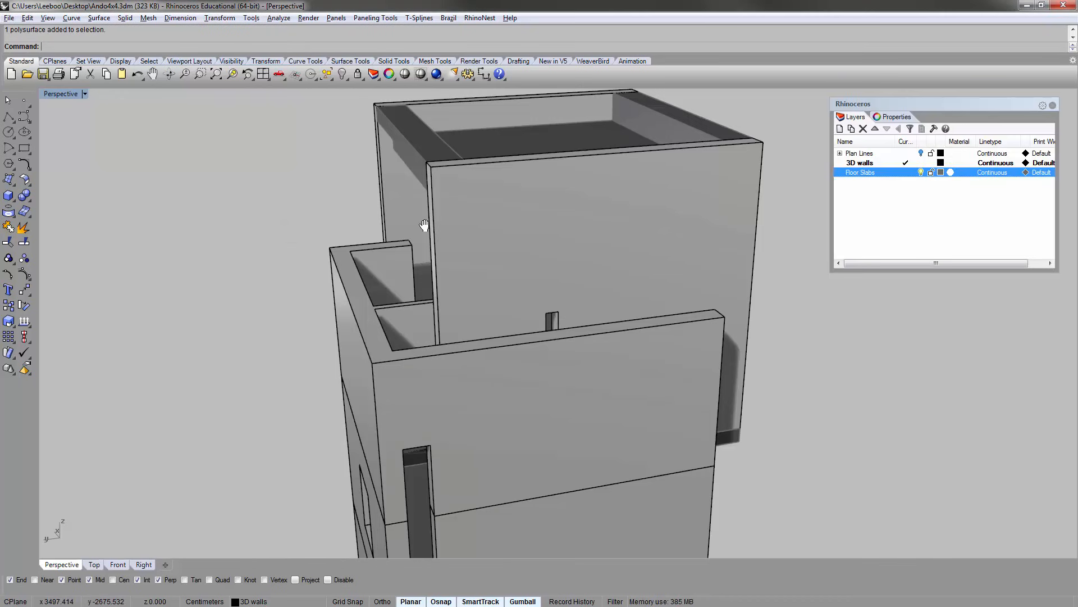
{"action": "right_click_drag", "start_coordinate": [425, 225], "coordinate": [308, 239], "text": "shift"}
{"action": "right_click_drag", "start_coordinate": [308, 239], "coordinate": [351, 216]}
{"action": "right_click_drag", "start_coordinate": [581, 274], "coordinate": [317, 332]}
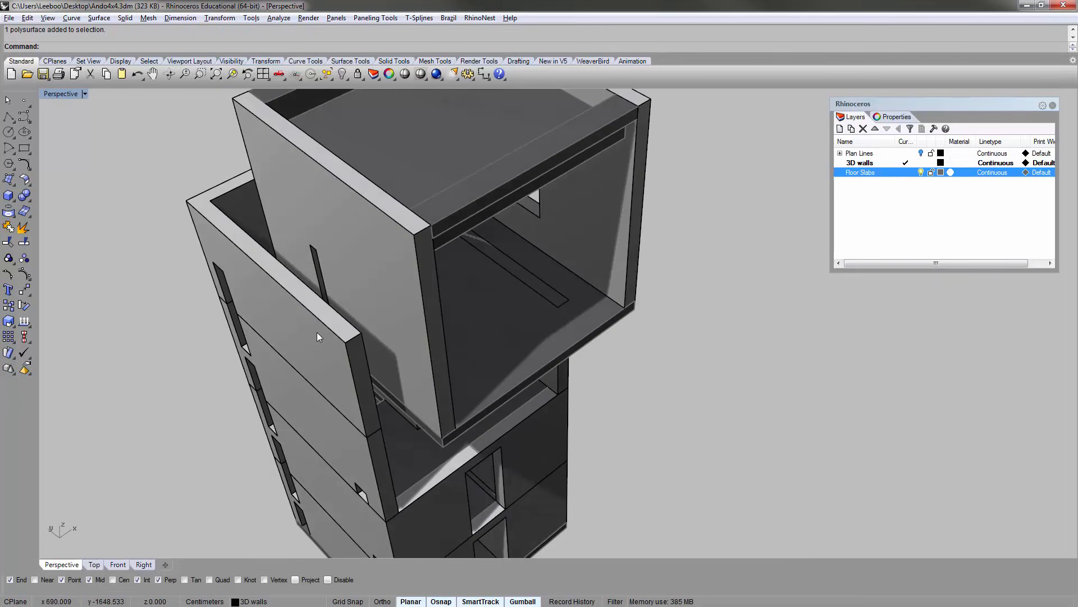
{"action": "right_click_drag", "start_coordinate": [306, 262], "coordinate": [322, 246]}
{"action": "key", "text": "alt+Tab"}
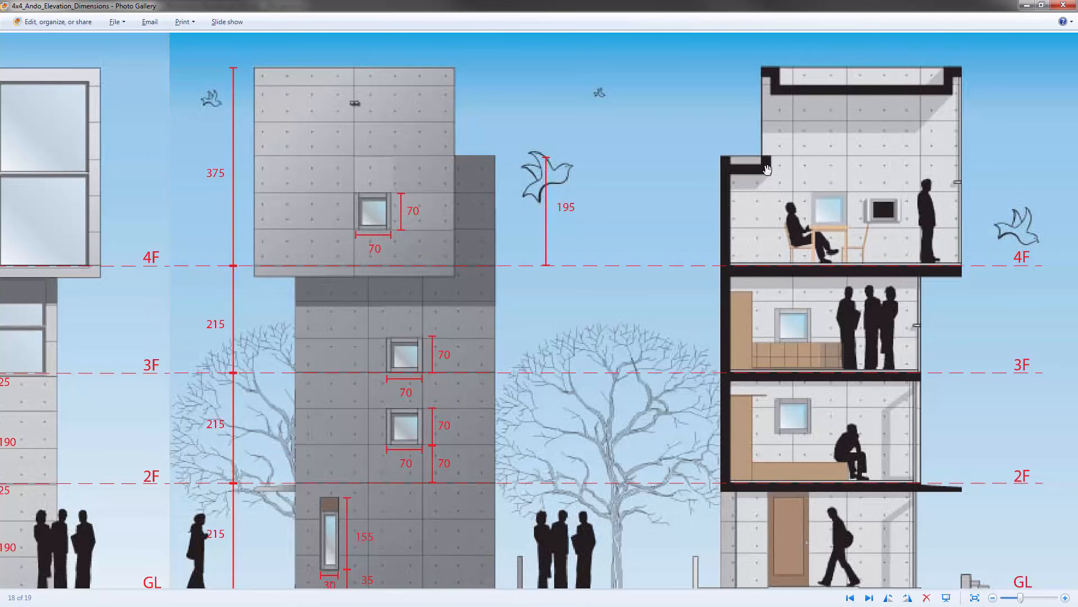
{"action": "left_click_drag", "start_coordinate": [468, 198], "coordinate": [820, 196]}
{"action": "left_click_drag", "start_coordinate": [249, 171], "coordinate": [368, 230]}
{"action": "left_click_drag", "start_coordinate": [879, 229], "coordinate": [293, 260]}
{"action": "scroll", "coordinate": [293, 259], "scroll_direction": "down", "scroll_amount": 3}
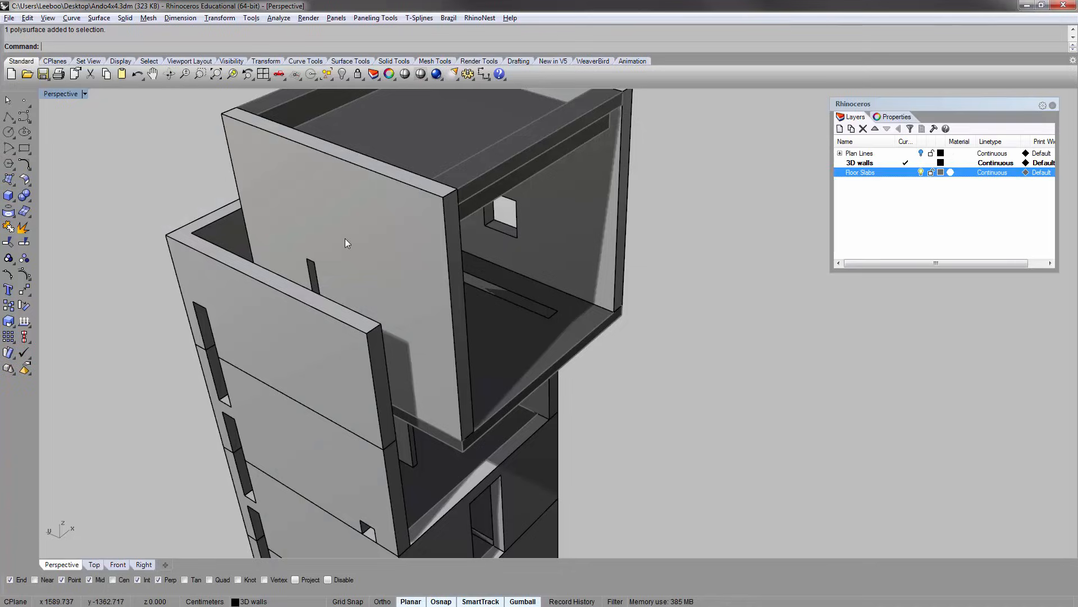
- Trace the inner top edge of the lower walls with a polyline from the short wall's end through the two inner corners
{"action": "right_click_drag", "start_coordinate": [344, 239], "coordinate": [318, 303]}
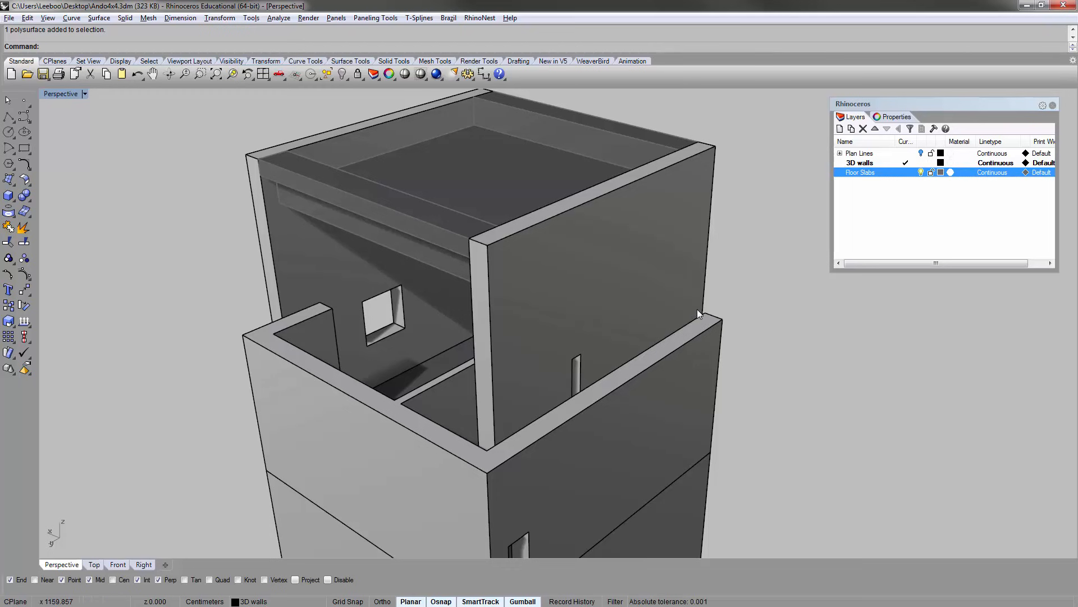
{"action": "right_click_drag", "start_coordinate": [648, 321], "coordinate": [544, 308]}
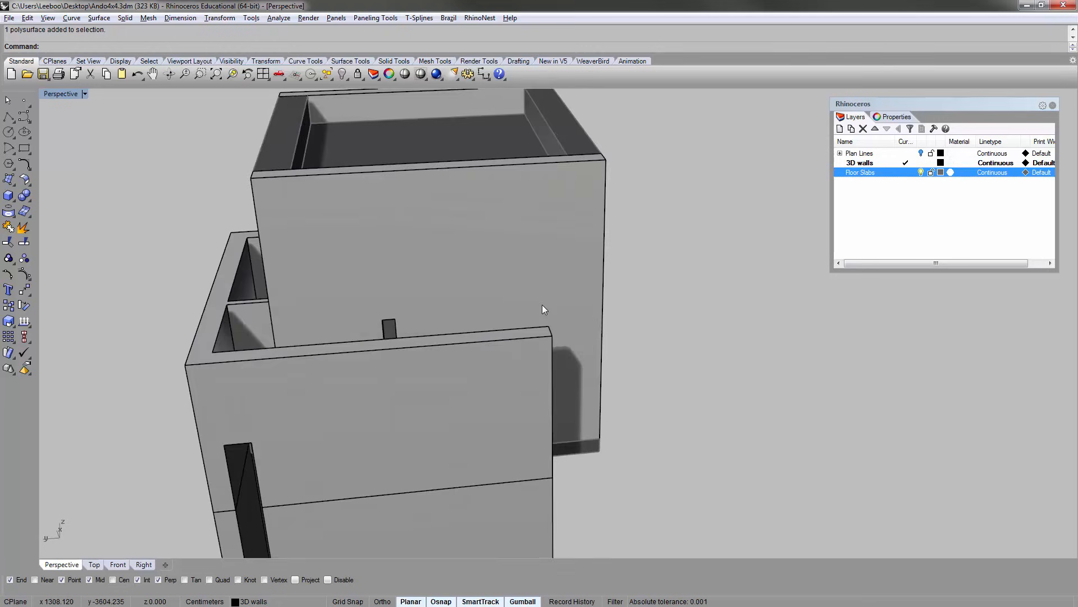
{"action": "right_click_drag", "start_coordinate": [271, 305], "coordinate": [562, 231]}
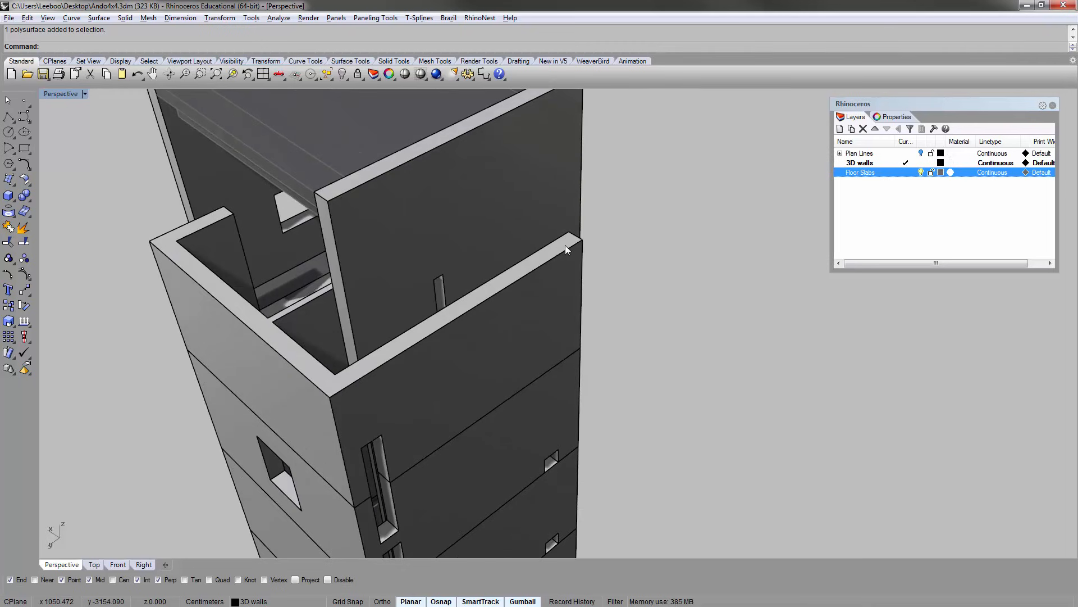
{"action": "left_click", "coordinate": [305, 195]}
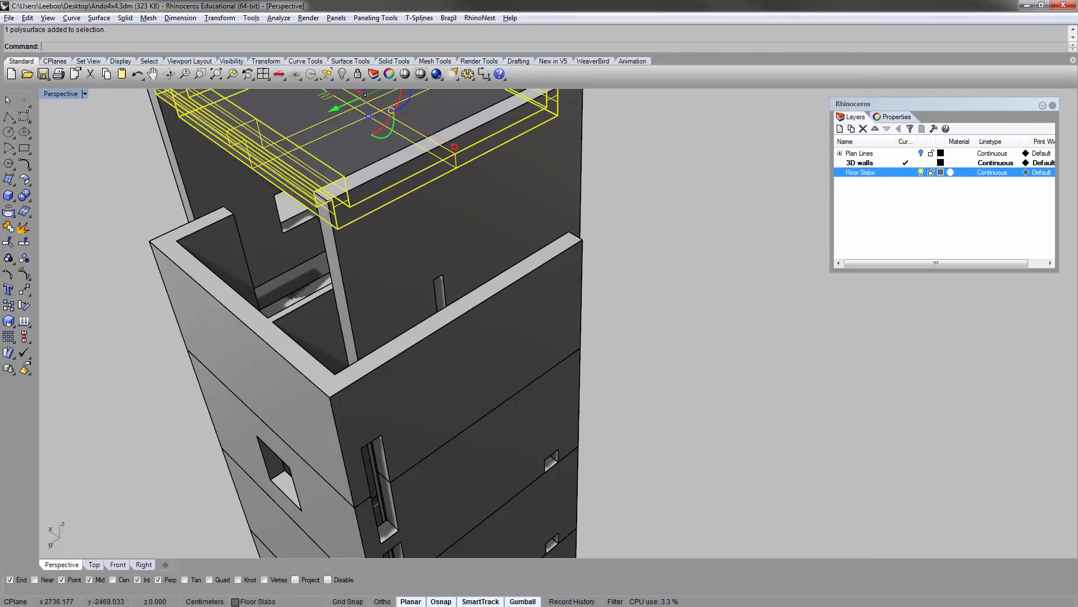
{"action": "right_click_drag", "start_coordinate": [629, 229], "coordinate": [270, 283]}
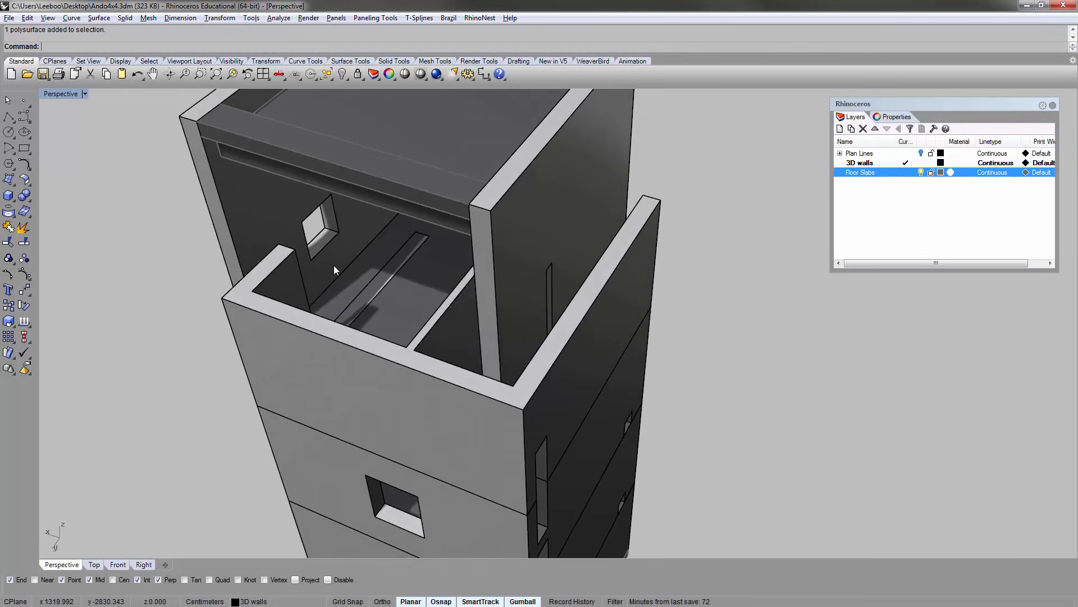
{"action": "right_click_drag", "start_coordinate": [654, 208], "coordinate": [636, 249]}
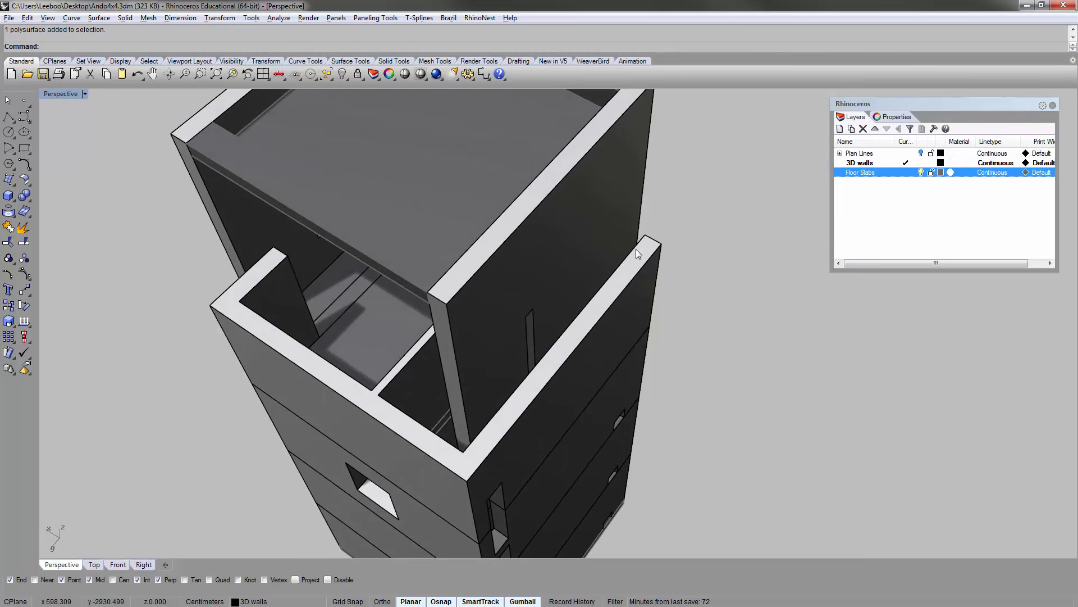
{"action": "key", "text": "Return"}
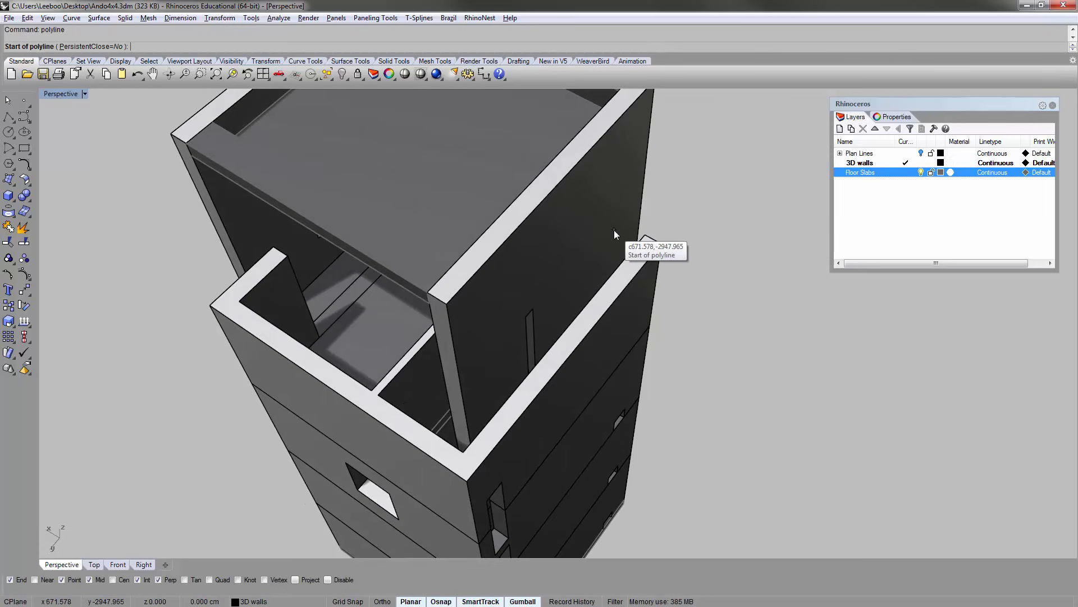
{"action": "scroll", "coordinate": [679, 222], "scroll_direction": "up", "scroll_amount": 3}
{"action": "right_click_drag", "start_coordinate": [654, 241], "coordinate": [705, 187], "text": "shift"}
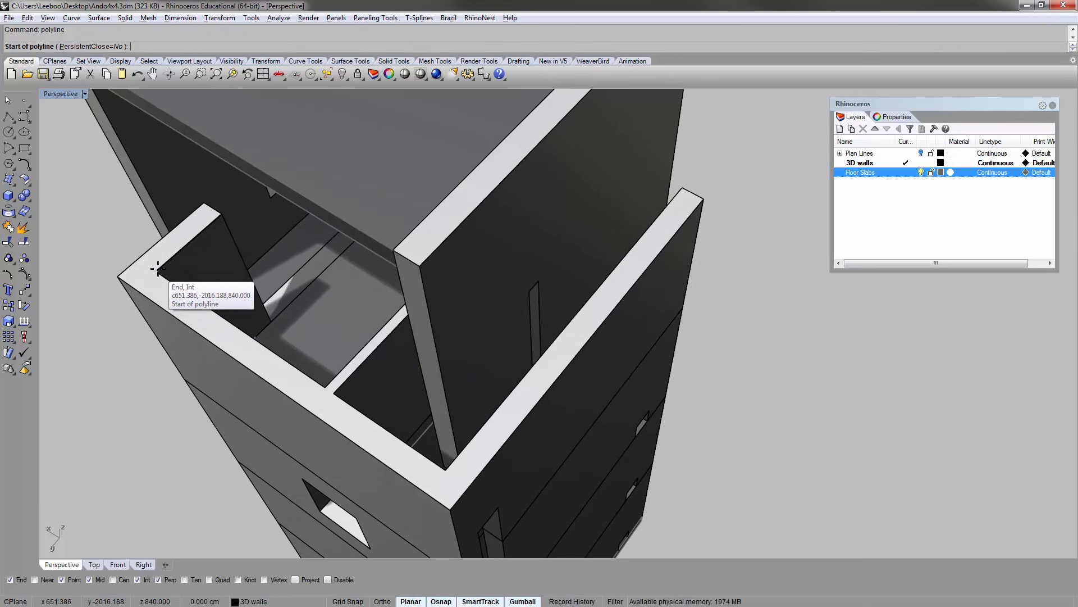
{"action": "left_click", "coordinate": [222, 214]}
{"action": "left_click", "coordinate": [156, 268]}
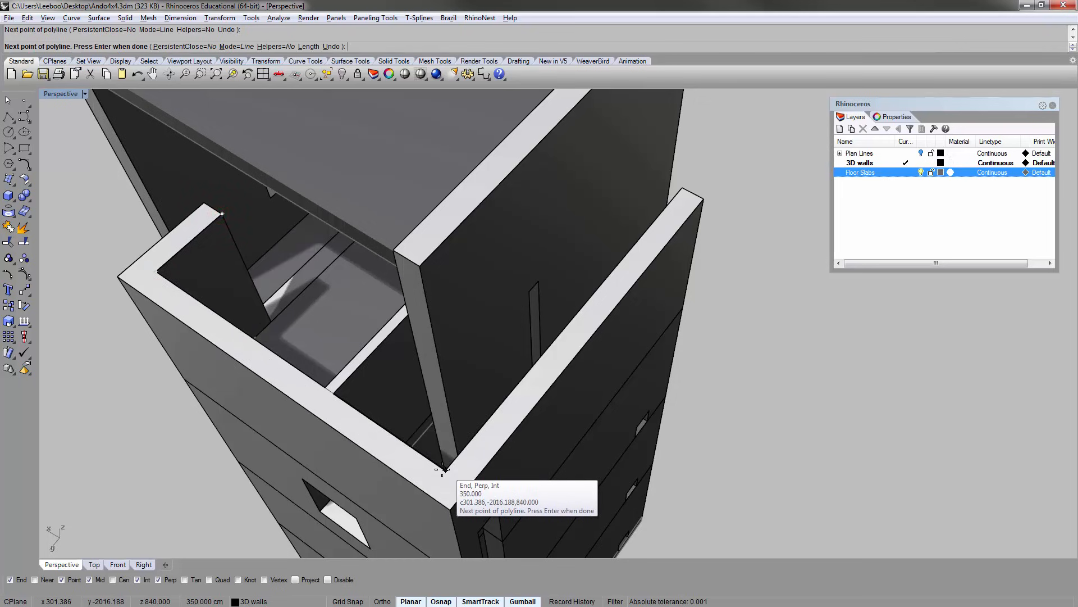
{"action": "right_click_drag", "start_coordinate": [458, 392], "coordinate": [240, 260]}
{"action": "left_click", "coordinate": [240, 260]}
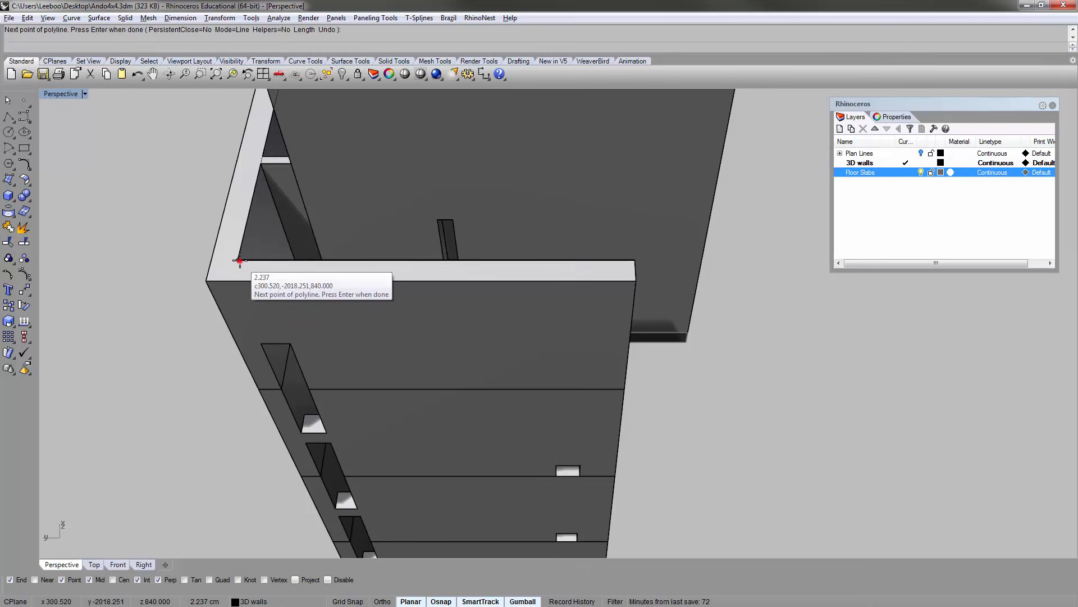
{"action": "key", "text": "Escape"}
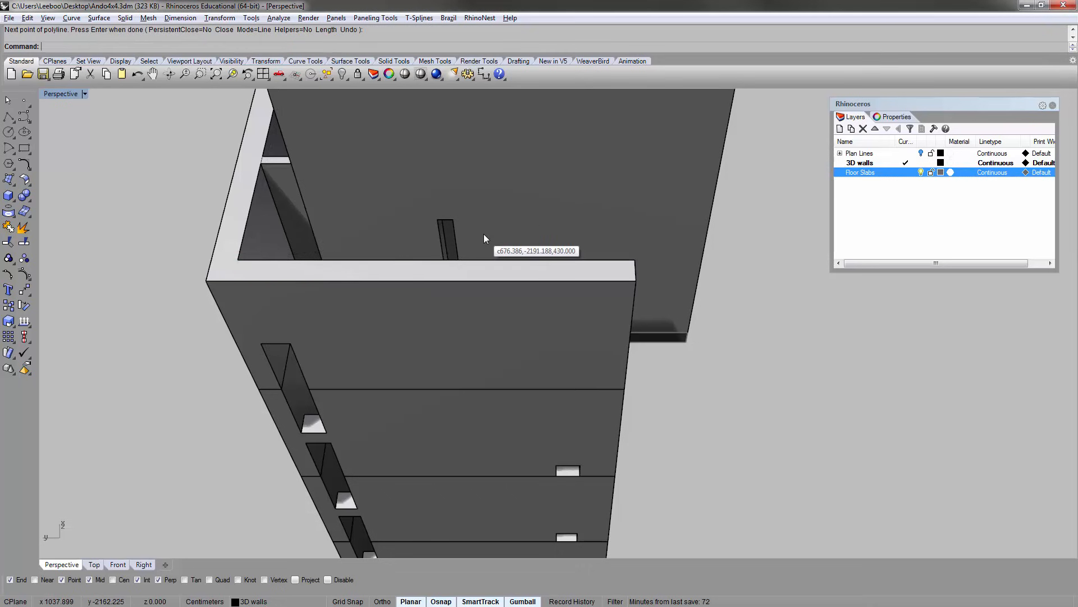
- Draw a polyline from the inner corner along the lower long wall's inner top edge to its end, continuing straight out past the top-floor box
{"action": "right_click_drag", "start_coordinate": [572, 230], "coordinate": [461, 342], "text": "shift"}
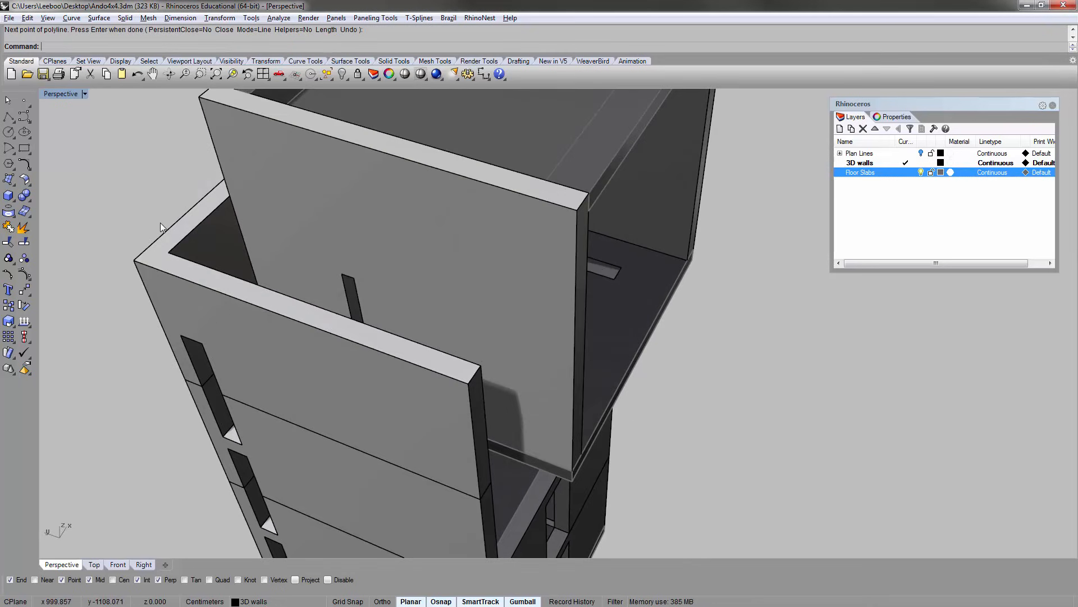
{"action": "left_click", "coordinate": [203, 242]}
{"action": "left_click", "coordinate": [227, 269]}
{"action": "left_click", "coordinate": [130, 179]}
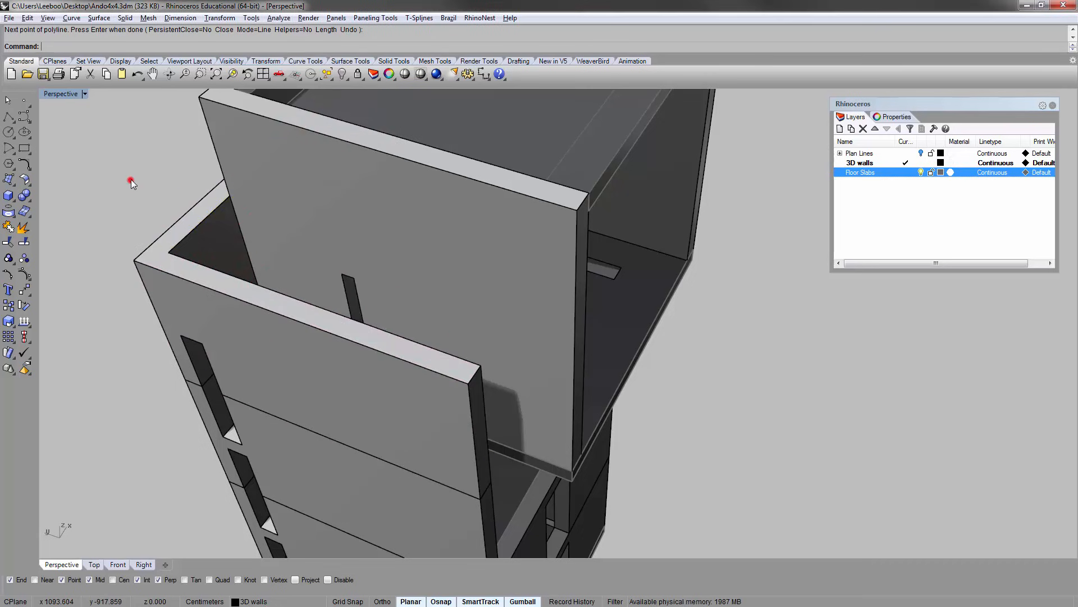
{"action": "key", "text": "Return"}
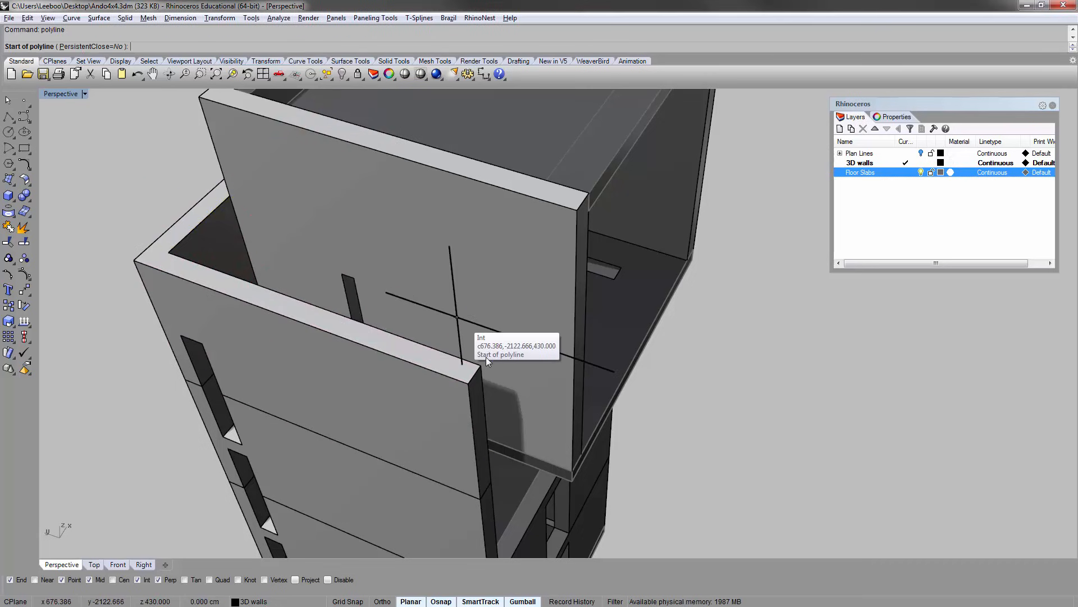
{"action": "left_click", "coordinate": [168, 252]}
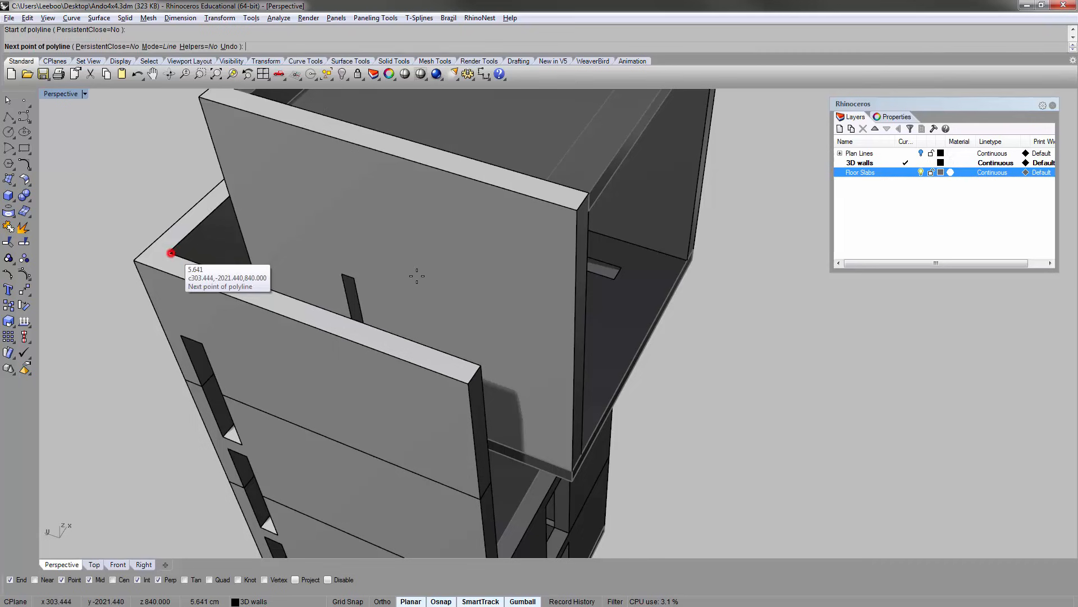
{"action": "left_click", "coordinate": [481, 366]}
{"action": "right_click_drag", "start_coordinate": [729, 378], "coordinate": [643, 326]}
{"action": "scroll", "coordinate": [351, 245], "scroll_direction": "up", "scroll_amount": 8}
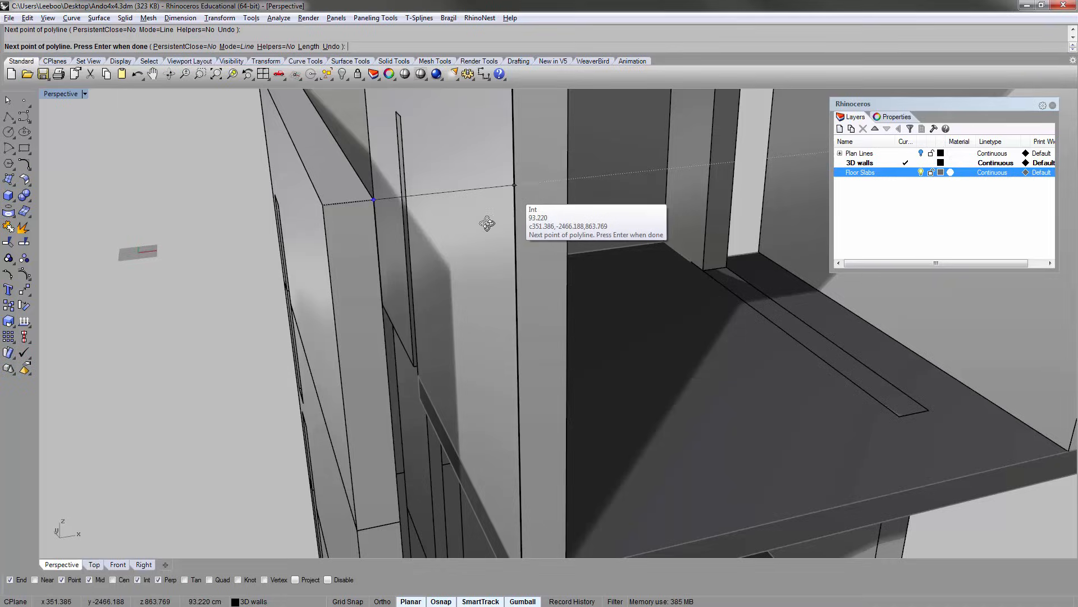
{"action": "mouse_move", "coordinate": [486, 221]}
{"action": "right_mouse_down"}
{"action": "mouse_move", "coordinate": [472, 253]}
{"action": "mouse_move", "coordinate": [499, 225]}
{"action": "mouse_move", "coordinate": [457, 224]}
{"action": "mouse_move", "coordinate": [490, 223]}
{"action": "right_mouse_up"}
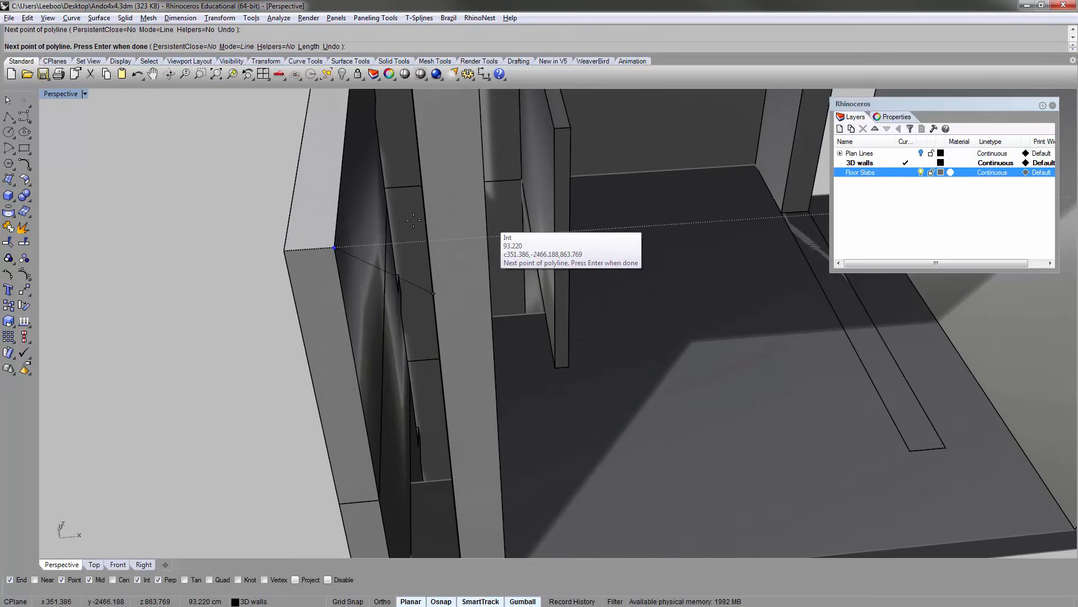
{"action": "scroll", "coordinate": [332, 224], "scroll_direction": "down", "scroll_amount": 10}
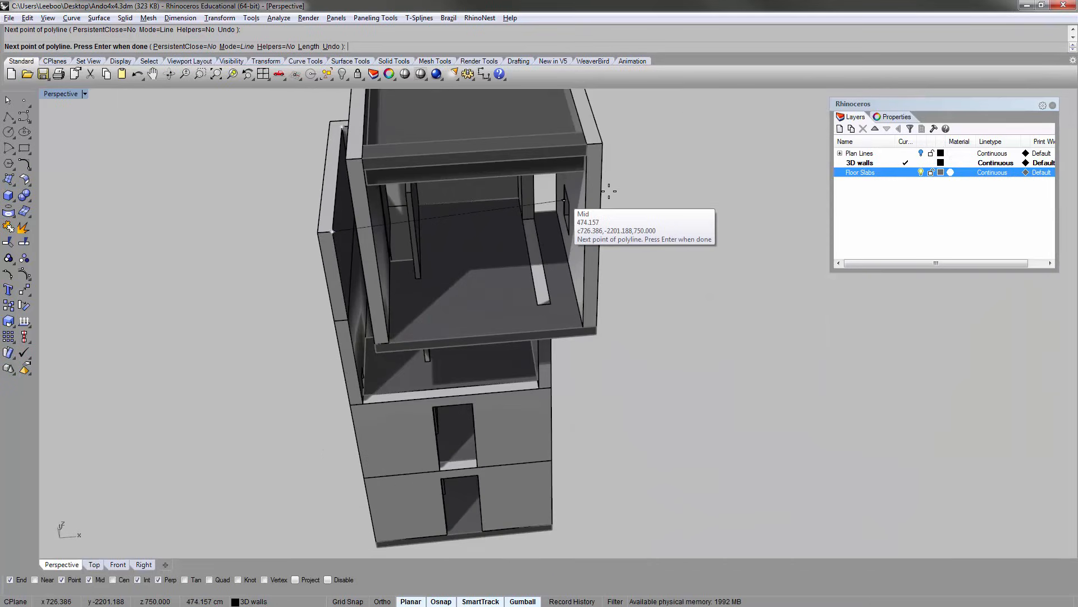
{"action": "left_click", "coordinate": [638, 210]}
{"action": "right_click", "coordinate": [638, 211]}
{"action": "left_click", "coordinate": [625, 213]}
{"action": "right_click_drag", "start_coordinate": [444, 242], "coordinate": [530, 253]}
{"action": "scroll", "coordinate": [312, 214], "scroll_direction": "up", "scroll_amount": 6}
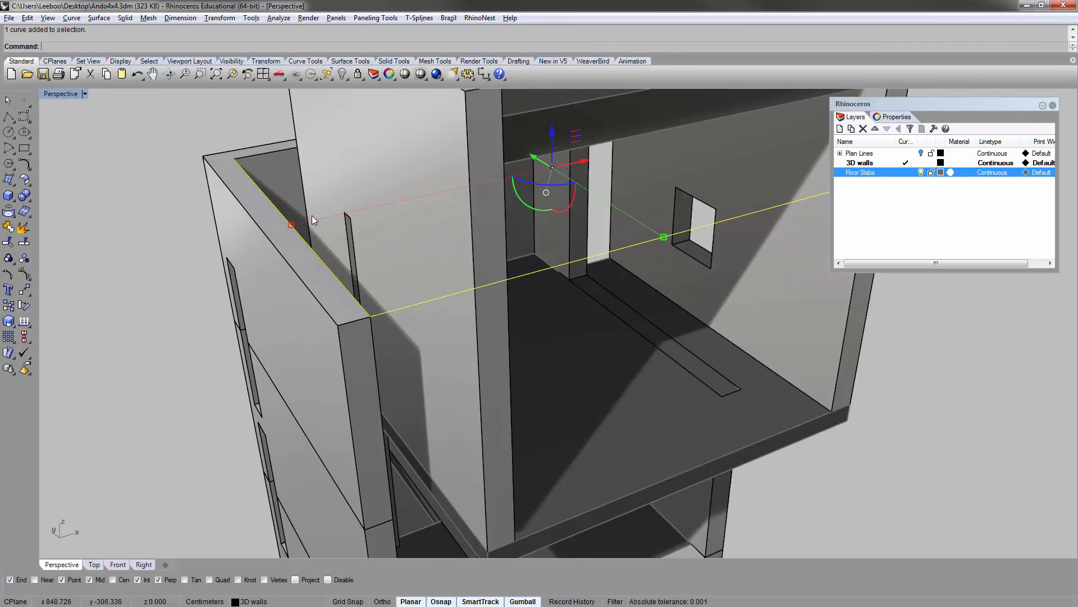
- Intersect the extended roof outline with the adjacent top-floor side wall to place points where they cross, then check the point on the outer face
{"action": "left_click", "coordinate": [470, 234]}
{"action": "scroll", "coordinate": [355, 228], "scroll_direction": "down", "scroll_amount": 5}
{"action": "scroll", "coordinate": [326, 188], "scroll_direction": "up", "scroll_amount": 2}
{"action": "left_click", "coordinate": [326, 189]}
{"action": "scroll", "coordinate": [456, 197], "scroll_direction": "up", "scroll_amount": 5}
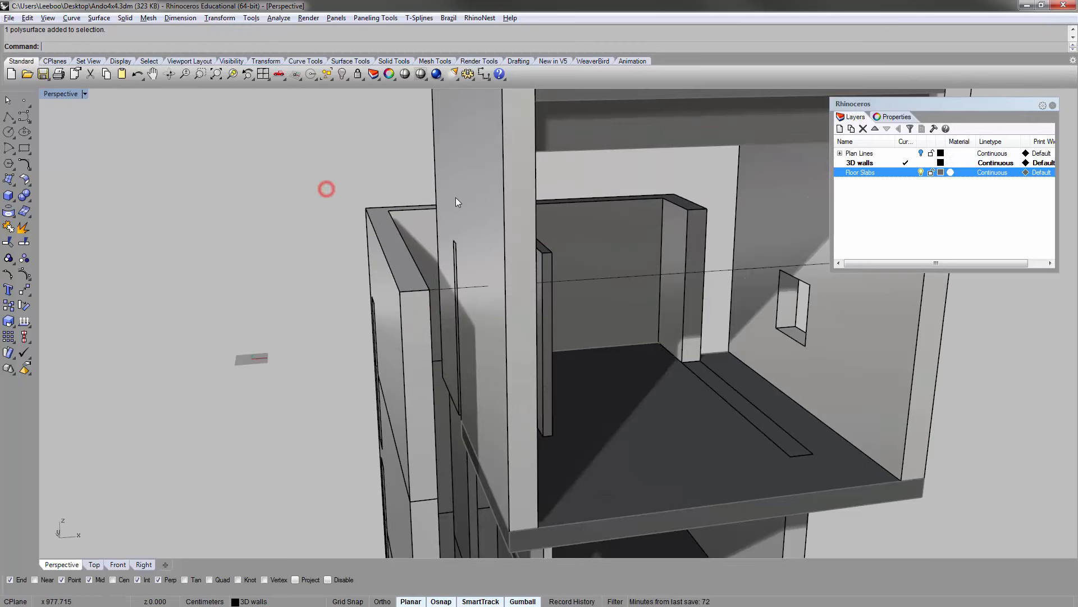
{"action": "left_click", "coordinate": [455, 202]}
{"action": "right_click_drag", "start_coordinate": [451, 204], "coordinate": [371, 244]}
{"action": "left_click", "coordinate": [272, 174]}
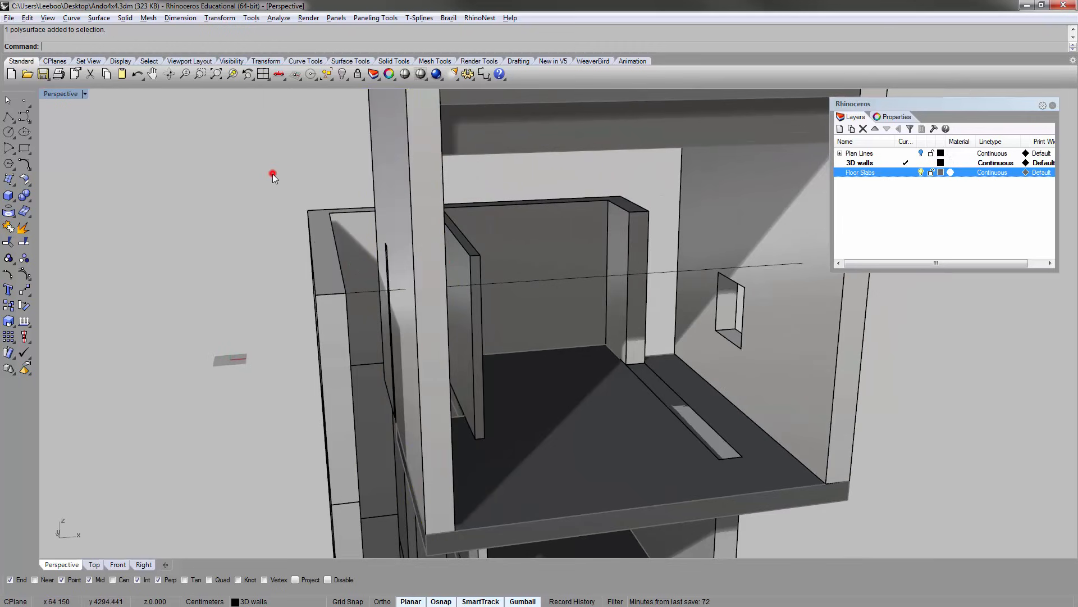
{"action": "right_click_drag", "start_coordinate": [272, 174], "coordinate": [225, 169]}
{"action": "left_click", "coordinate": [300, 142]}
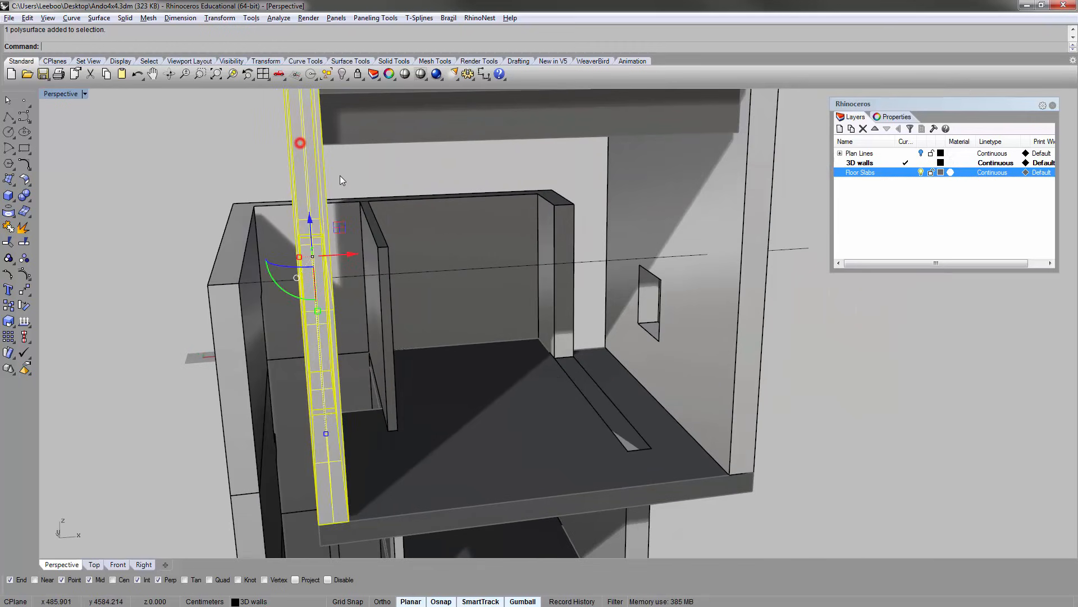
{"action": "left_click", "coordinate": [793, 251], "text": "shift"}
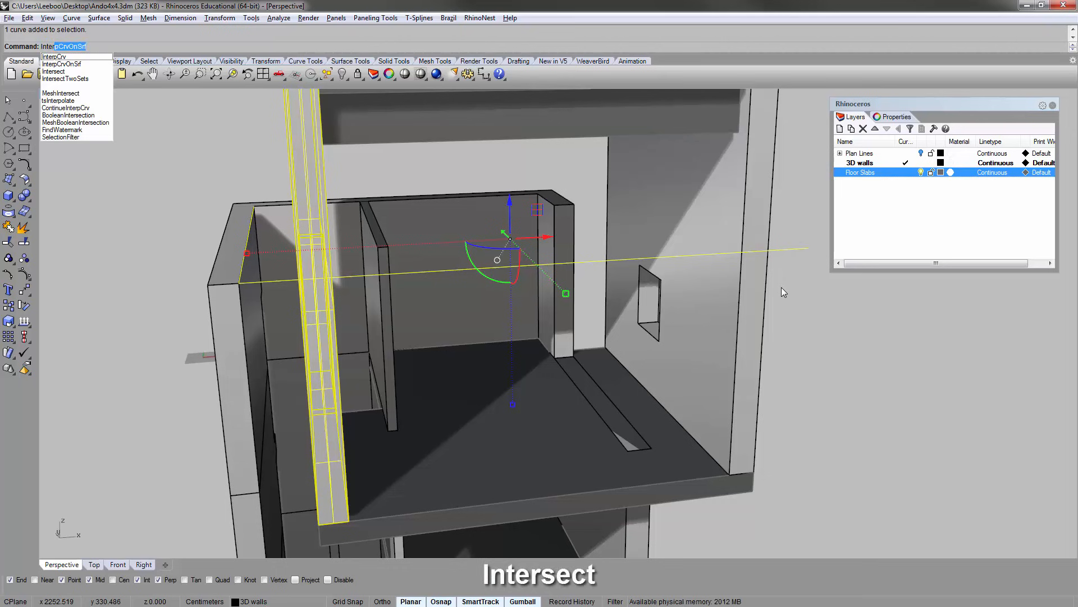
{"action": "left_click", "coordinate": [95, 72]}
{"action": "right_click_drag", "start_coordinate": [301, 276], "coordinate": [322, 288]}
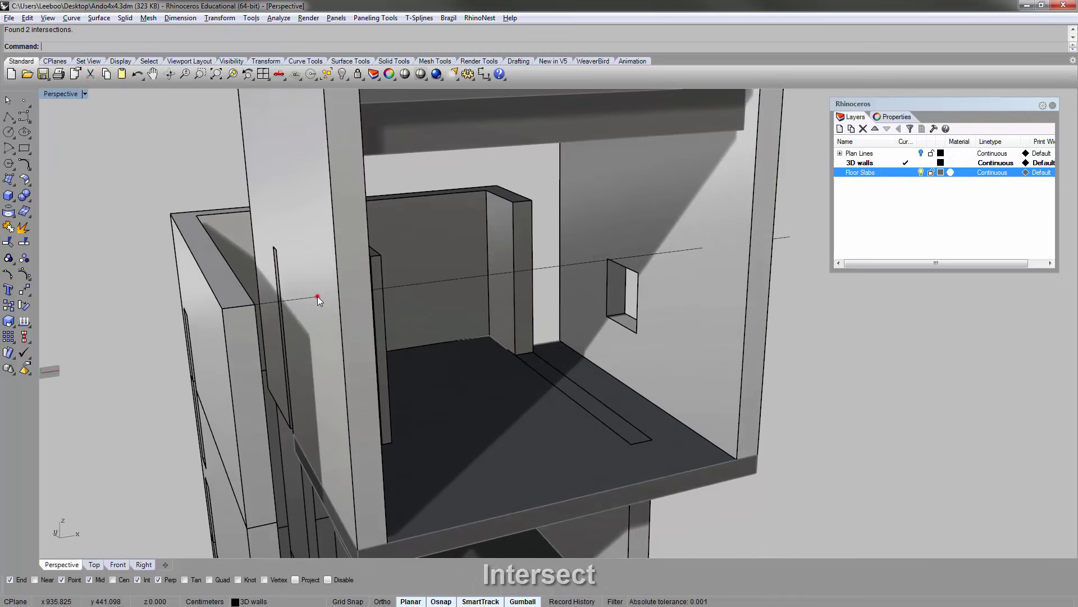
{"action": "left_click", "coordinate": [318, 295]}
{"action": "left_click", "coordinate": [345, 325]}
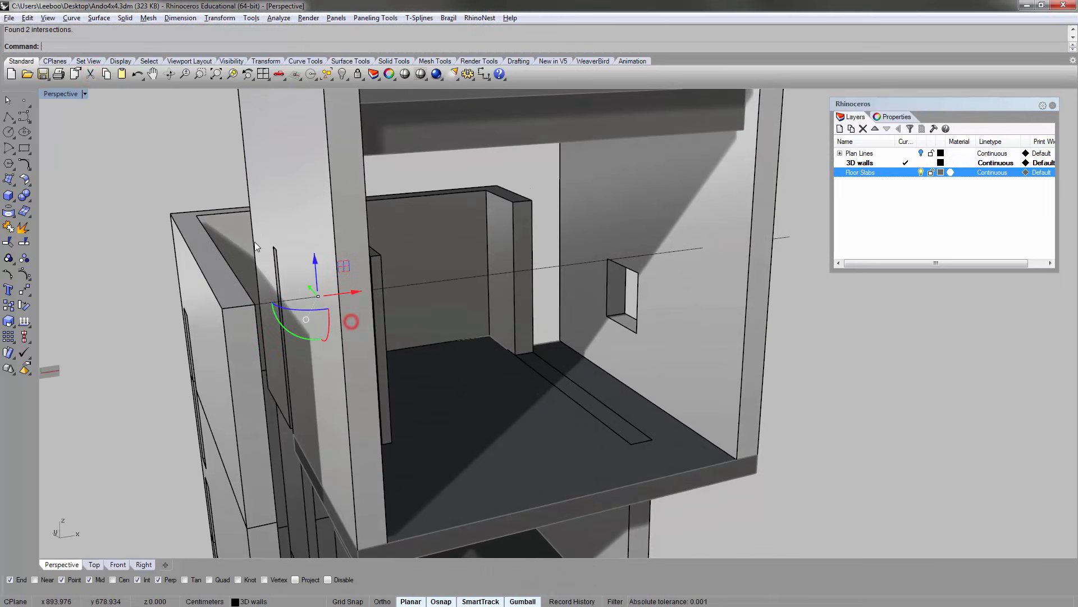
- Draw a 315 cm polyline from the outer intersection point along the top-floor wall's outer face to the wall's far vertical edge
{"action": "right_click_drag", "start_coordinate": [364, 245], "coordinate": [318, 330]}
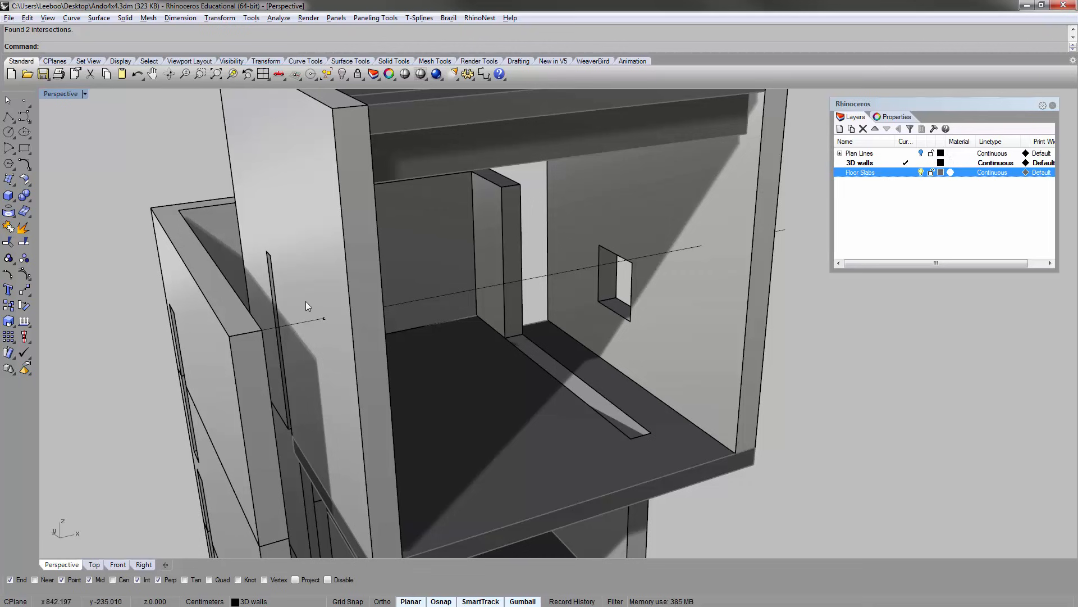
{"action": "type", "text": "pl"}
{"action": "key", "text": "Return"}
{"action": "left_click", "coordinate": [324, 318]}
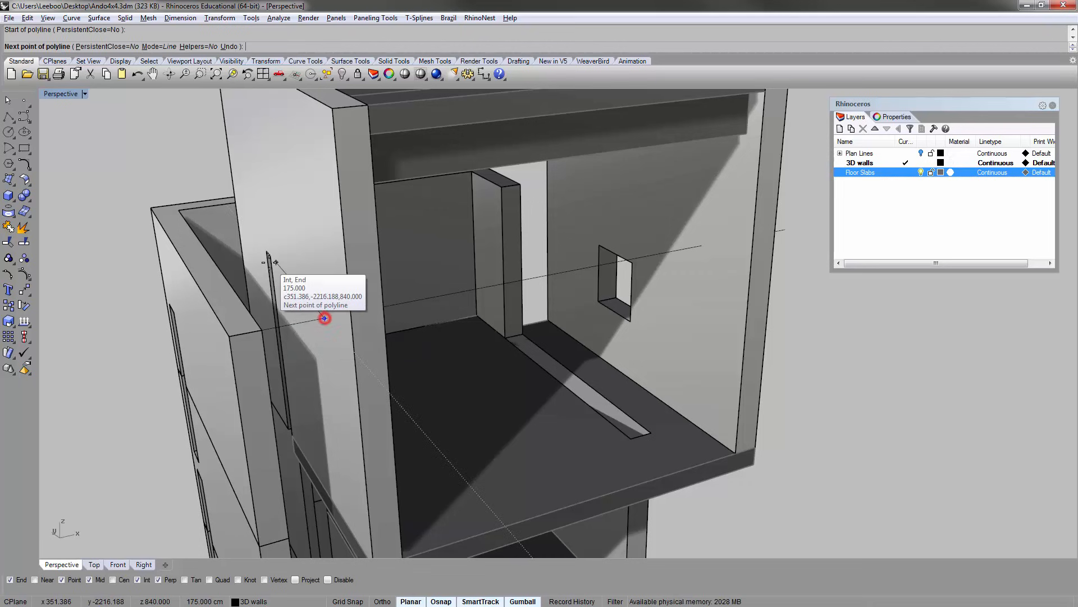
{"action": "right_click_drag", "start_coordinate": [269, 258], "coordinate": [330, 380]}
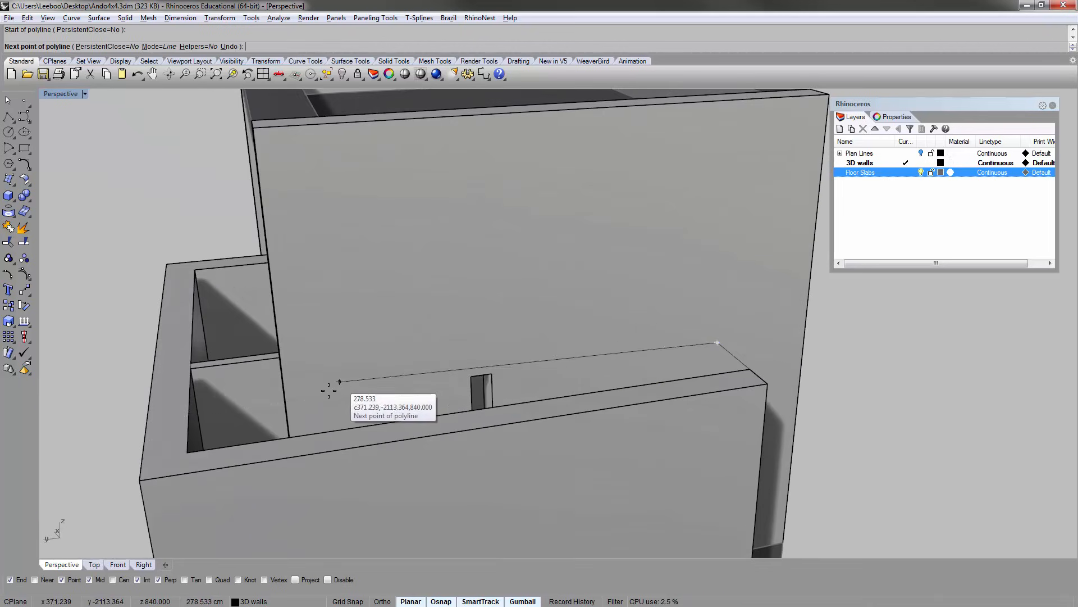
{"action": "right_click_drag", "start_coordinate": [291, 419], "coordinate": [188, 425]}
{"action": "scroll", "coordinate": [188, 425], "scroll_direction": "up", "scroll_amount": 3}
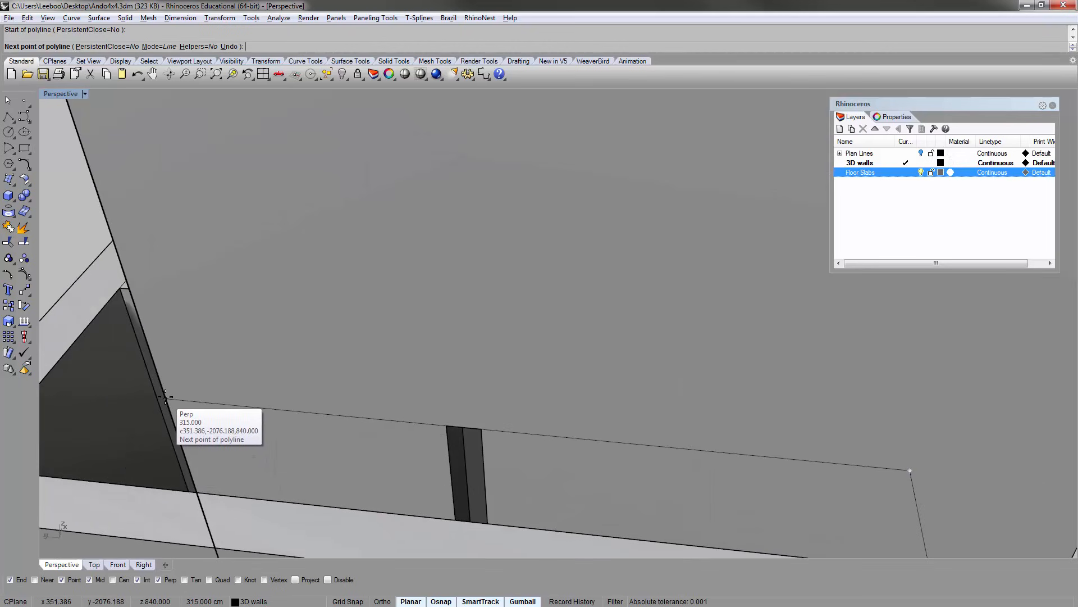
{"action": "left_click", "coordinate": [165, 397]}
{"action": "scroll", "coordinate": [315, 292], "scroll_direction": "down", "scroll_amount": 3}
{"action": "right_click_drag", "start_coordinate": [316, 292], "coordinate": [328, 212]}
{"action": "scroll", "coordinate": [297, 181], "scroll_direction": "down", "scroll_amount": 5}
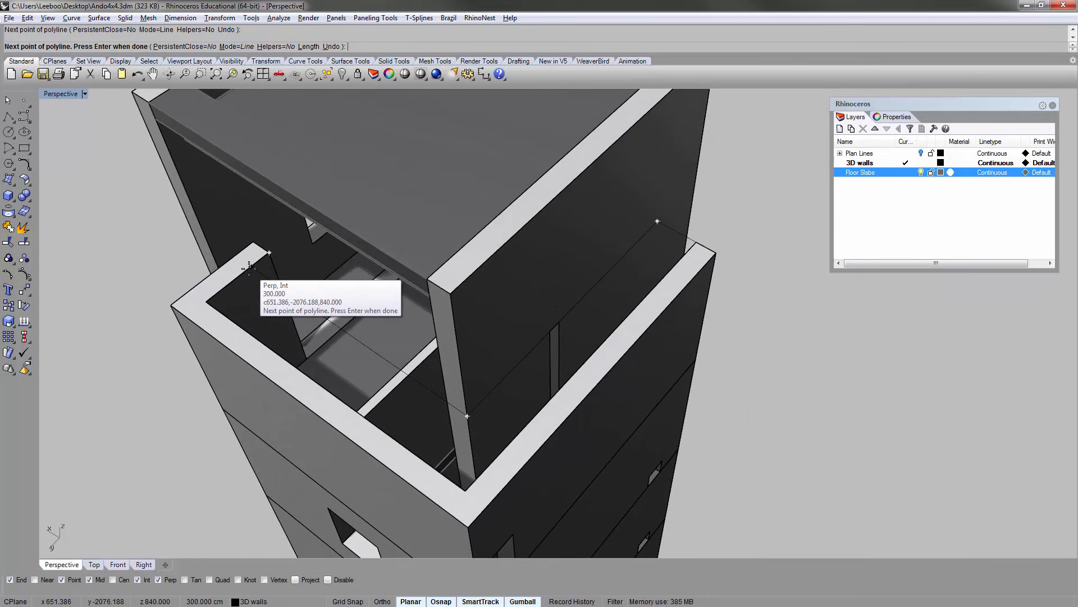
{"action": "scroll", "coordinate": [249, 268], "scroll_direction": "up", "scroll_amount": 5}
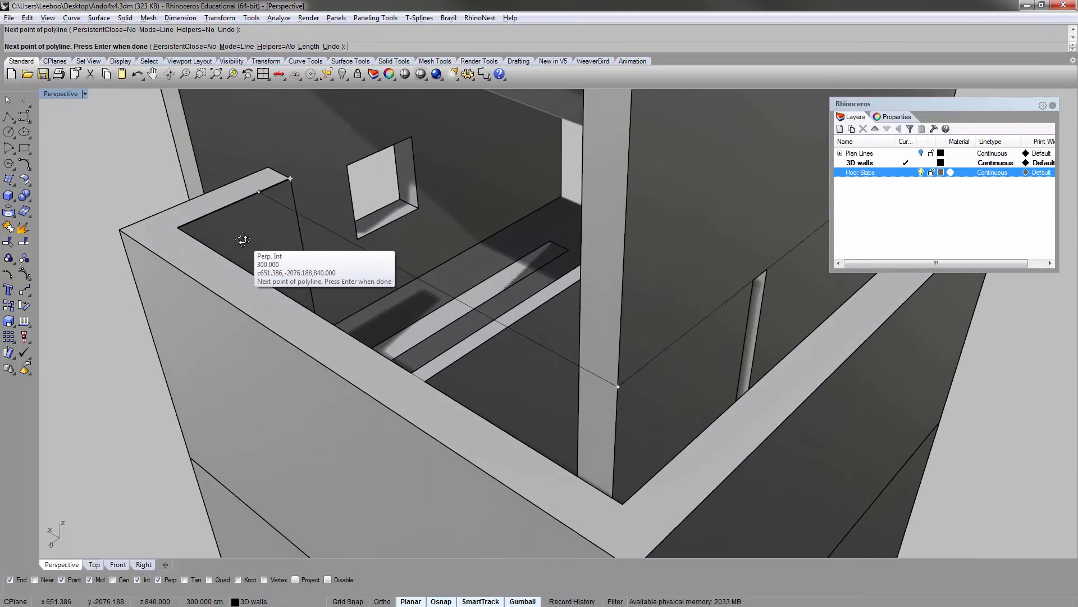
{"action": "left_click", "coordinate": [242, 240]}
{"action": "key", "text": "Return"}
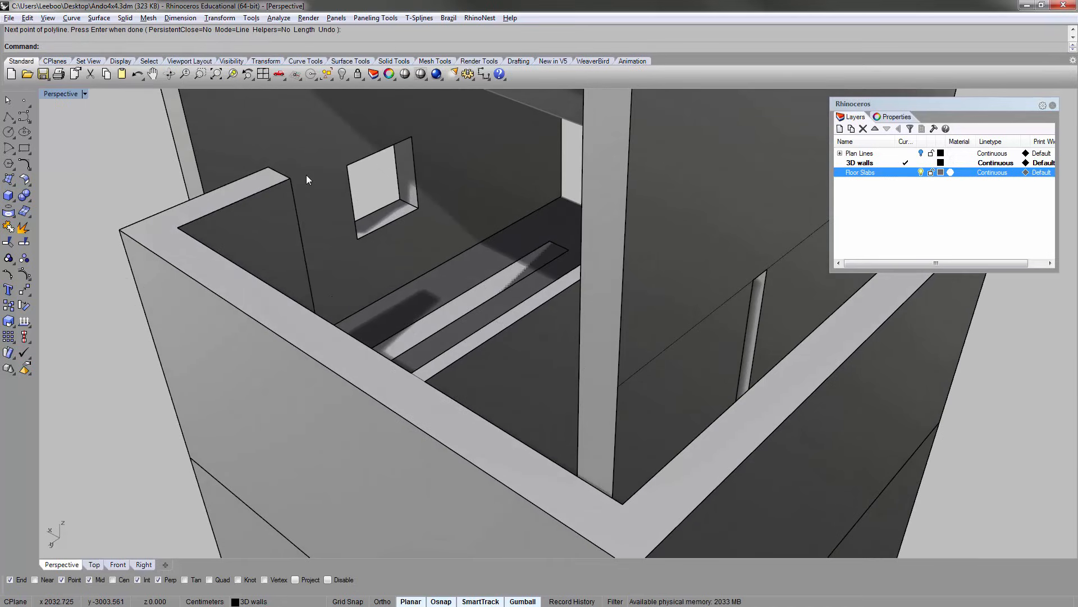
- Draw a straight polyline from the lower short wall's inner end corner across to the line on the top-floor wall's outer face
{"action": "key", "text": "Return"}
{"action": "left_click", "coordinate": [288, 179]}
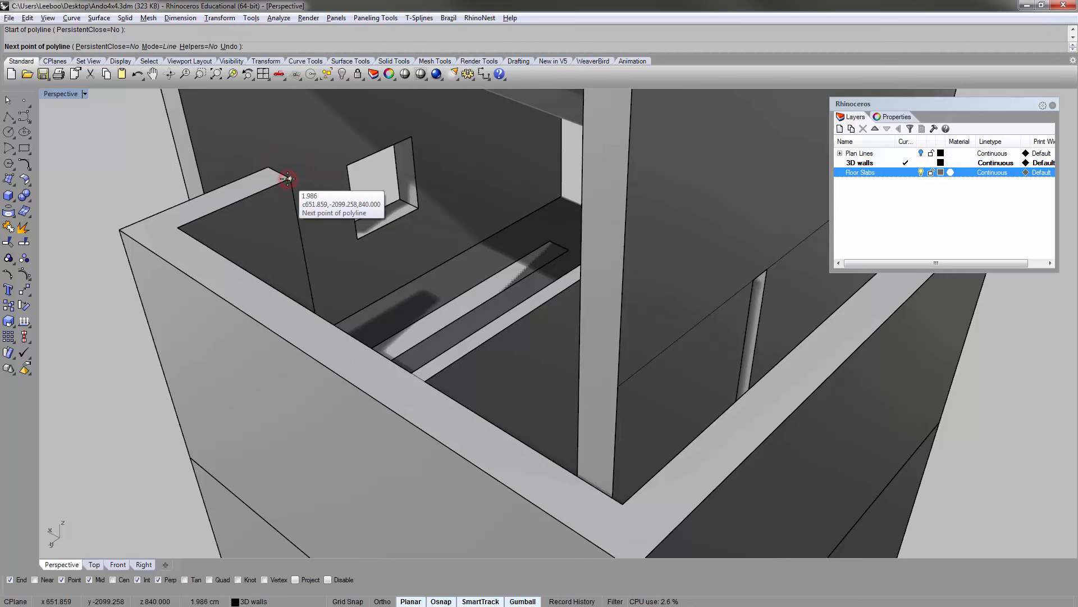
{"action": "left_click", "coordinate": [647, 362]}
{"action": "key", "text": "Return"}
- Hide the top-floor walls and roof together with the lower walls so that only the roof outline curves remain above the floor
{"action": "right_click_drag", "start_coordinate": [717, 317], "coordinate": [647, 220]}
{"action": "scroll", "coordinate": [539, 338], "scroll_direction": "down", "scroll_amount": 7}
{"action": "left_click_drag", "start_coordinate": [326, 189], "coordinate": [327, 190]}
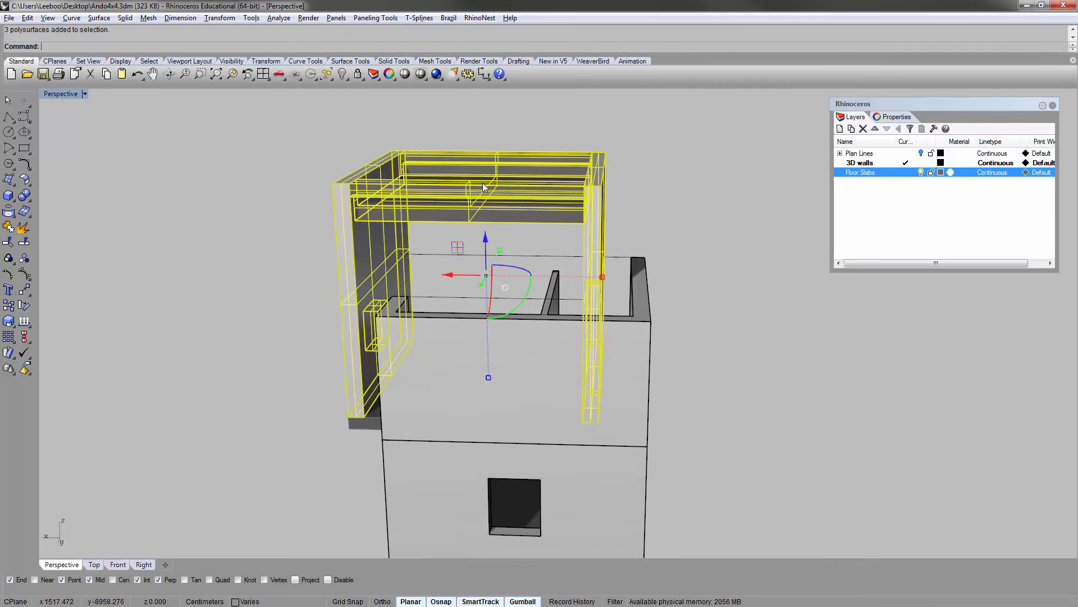
{"action": "key", "text": "Return"}
{"action": "right_click_drag", "start_coordinate": [566, 150], "coordinate": [477, 212]}
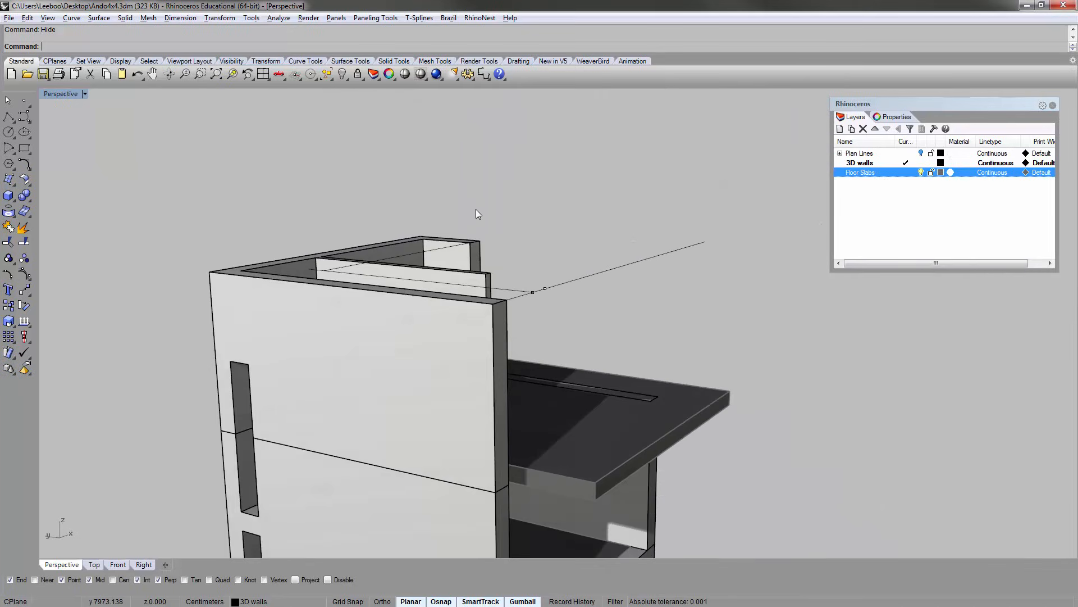
{"action": "left_click", "coordinate": [275, 336]}
{"action": "right_click", "coordinate": [275, 336]}
{"action": "right_click_drag", "start_coordinate": [323, 203], "coordinate": [265, 247]}
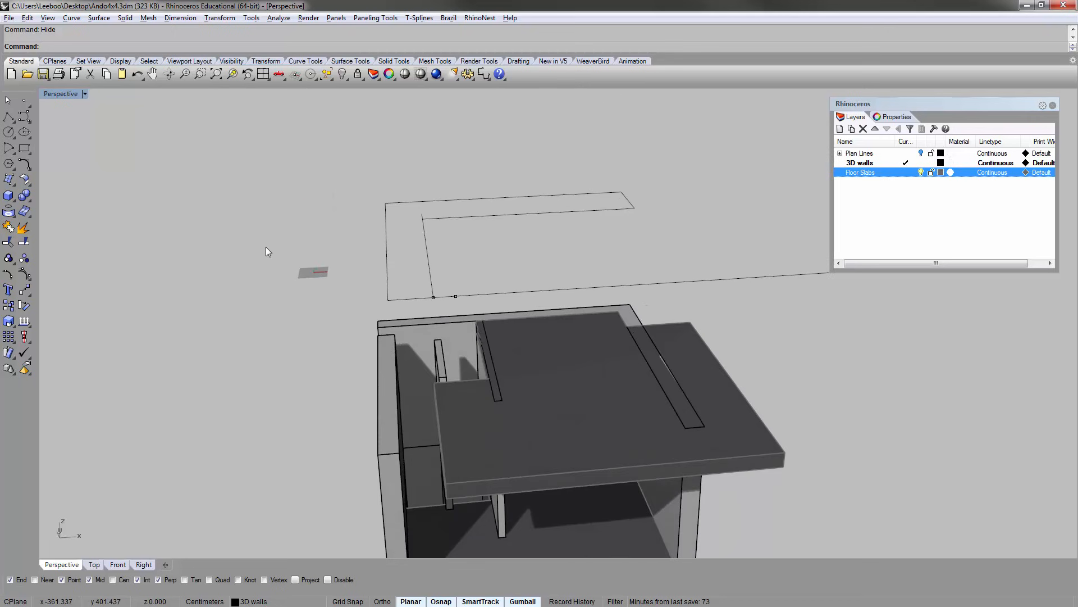
- Trim the short overhang of the wall-face line where it extends past the crossing line at the inner corner
{"action": "scroll", "coordinate": [480, 284], "scroll_direction": "up", "scroll_amount": 2}
{"action": "right_click_drag", "start_coordinate": [480, 284], "coordinate": [403, 265]}
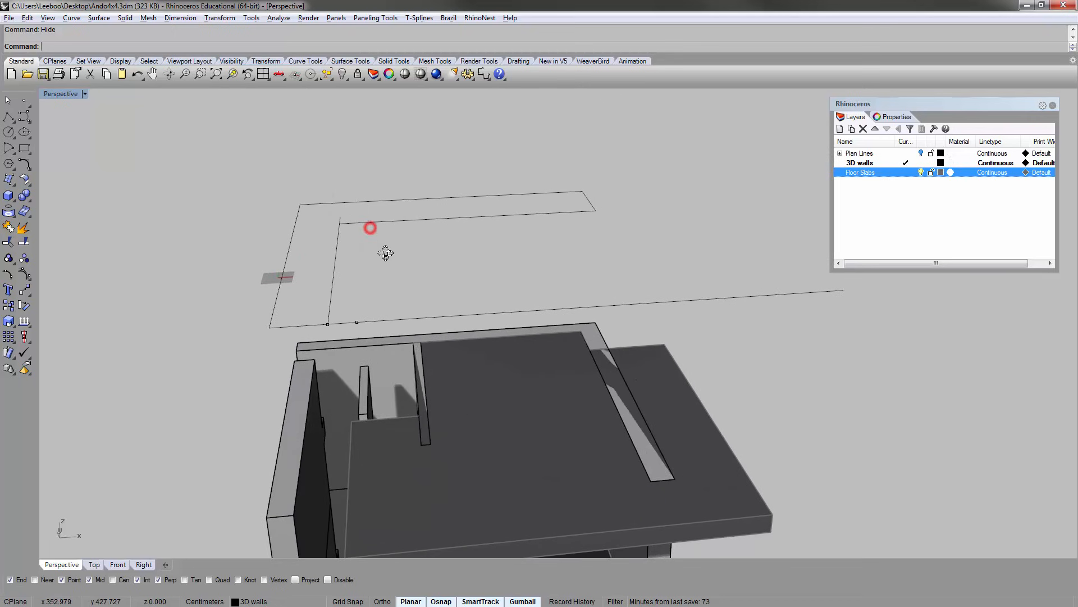
{"action": "right_click_drag", "start_coordinate": [368, 228], "coordinate": [385, 211]}
{"action": "key", "text": "ctrl+t"}
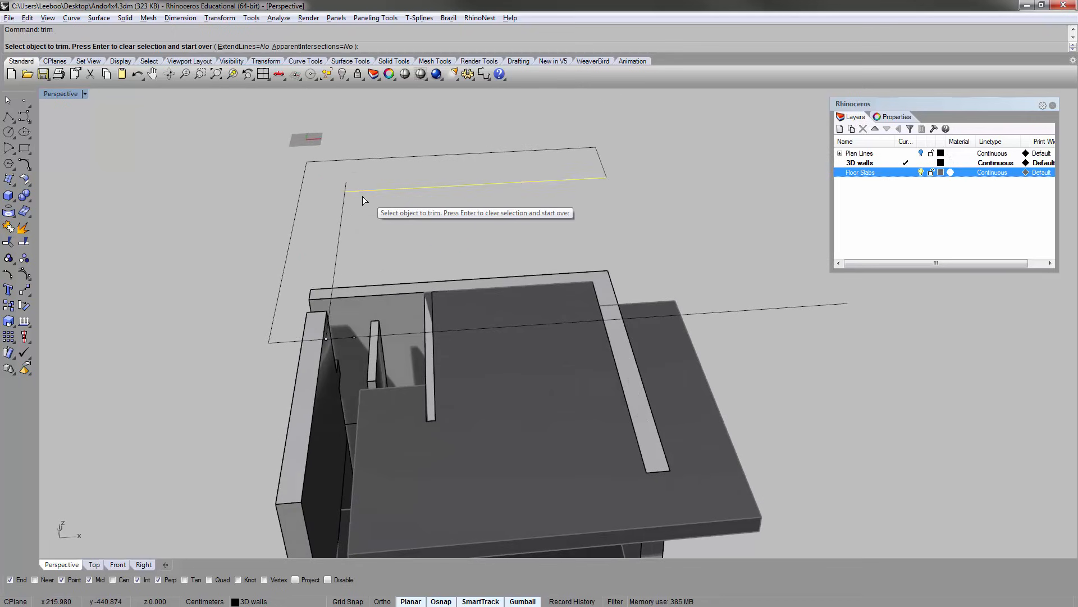
{"action": "left_click", "coordinate": [344, 186]}
{"action": "right_click", "coordinate": [345, 186]}
{"action": "right_click_drag", "start_coordinate": [384, 250], "coordinate": [339, 274]}
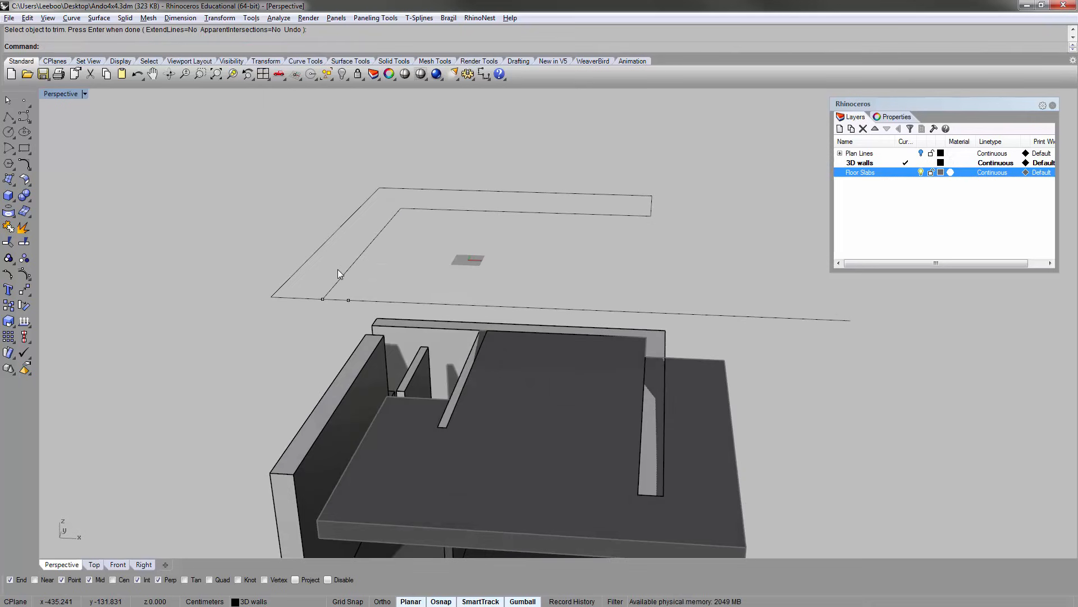
- Trim off the long outline extension beyond the wall-face line and delete the leftover intersection points
{"action": "key", "text": "ctrl+t"}
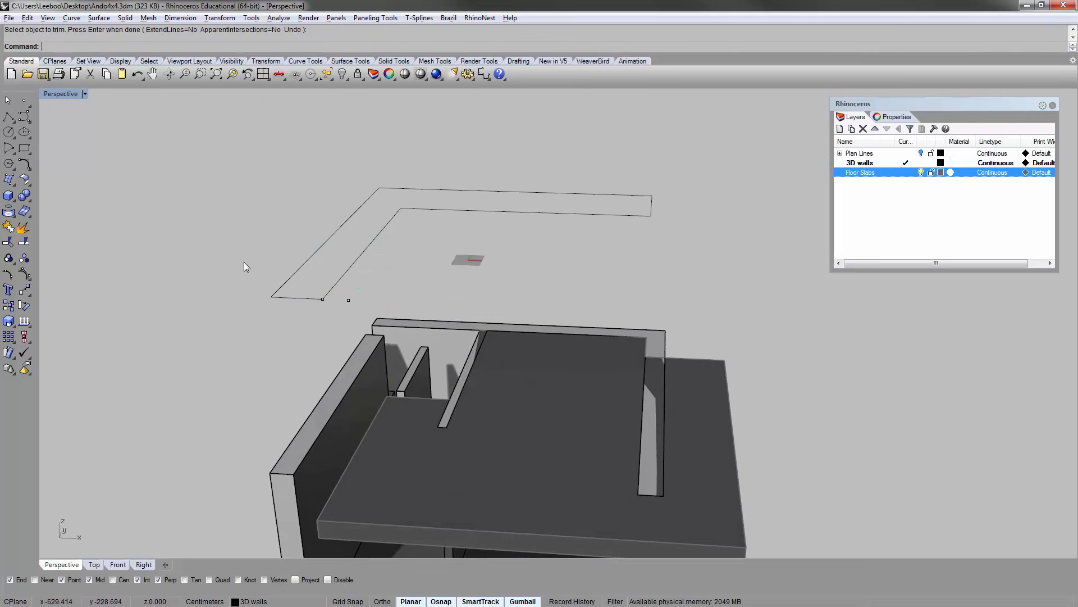
{"action": "left_click_drag", "start_coordinate": [362, 316], "coordinate": [347, 202]}
{"action": "key", "text": "Delete"}
- Join the four curves into one closed L-shaped outline and show the hidden walls and roof again
{"action": "left_click", "coordinate": [365, 288]}
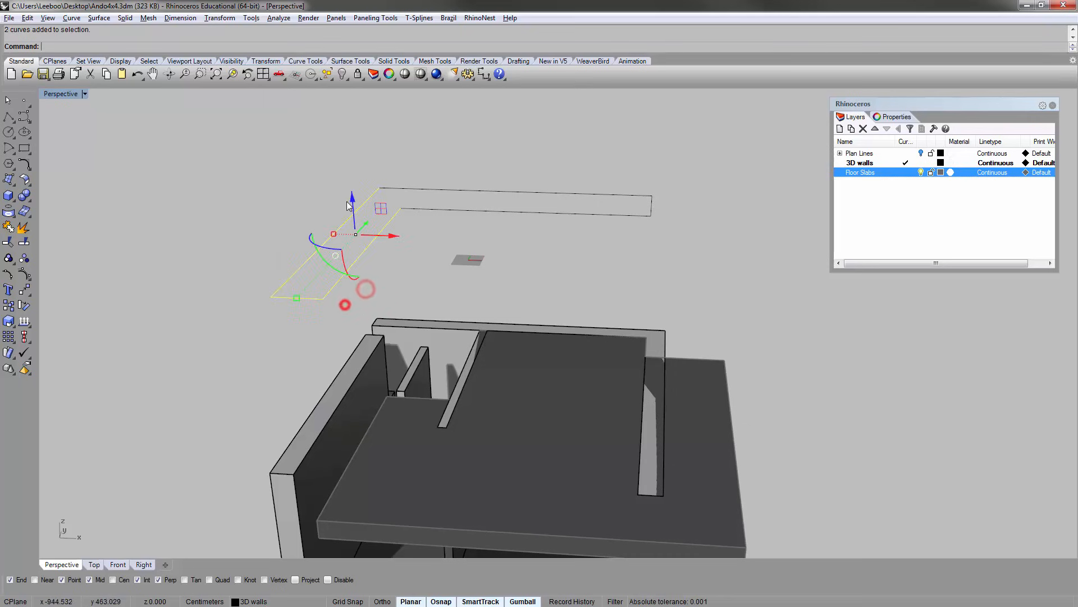
{"action": "right_click", "coordinate": [602, 230]}
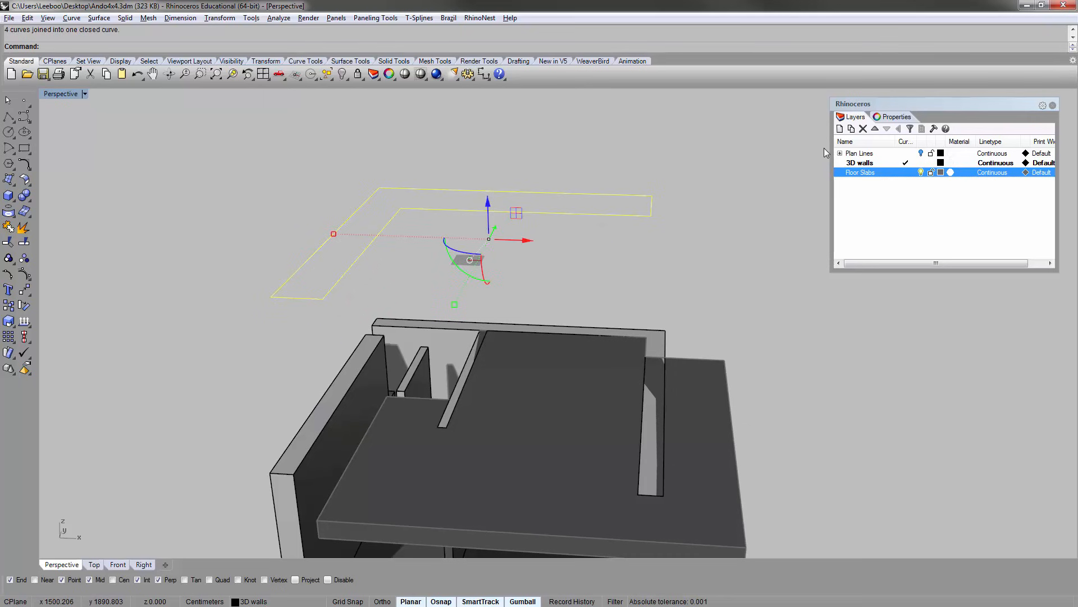
{"action": "key", "text": "Return"}
{"action": "right_click_drag", "start_coordinate": [248, 244], "coordinate": [324, 198]}
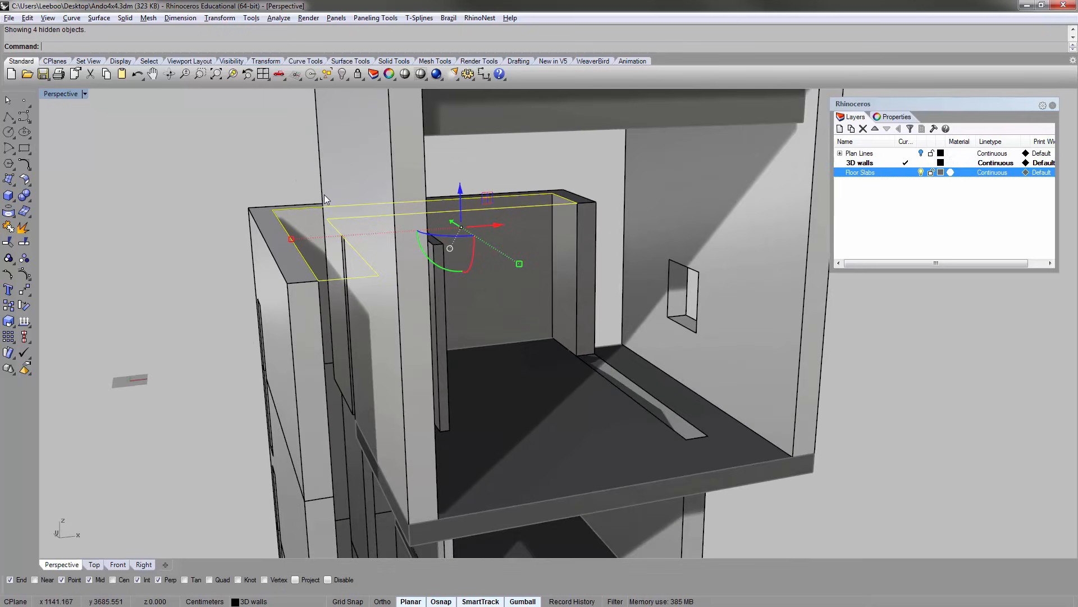
- Extrude the closed L-shaped outline by -20 cm as a solid to form the lower roof slab
{"action": "key", "text": "Return"}
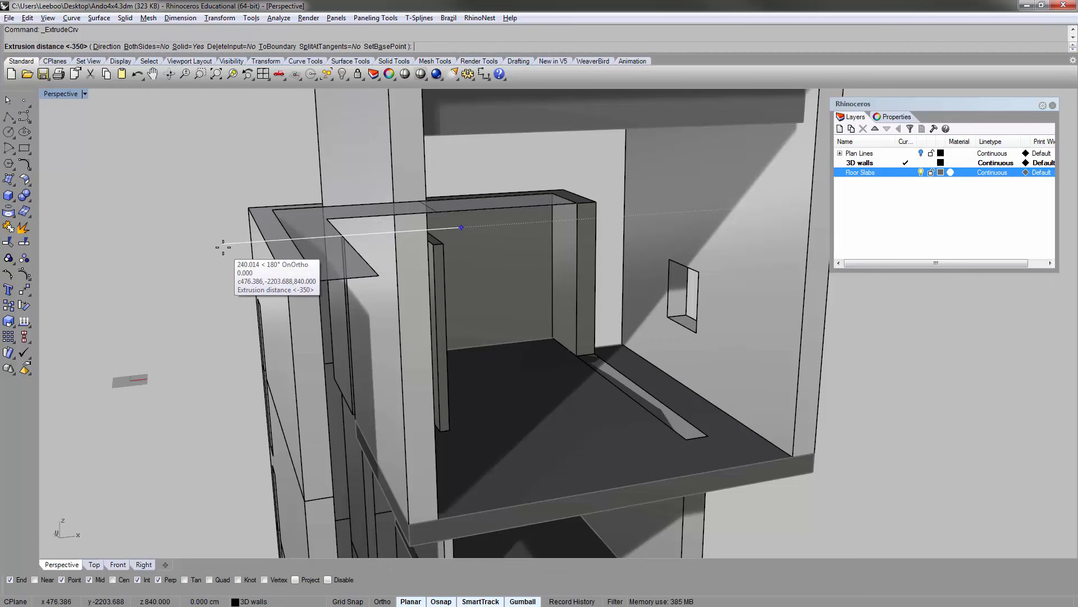
{"action": "type", "text": "-20"}
{"action": "key", "text": "Return"}
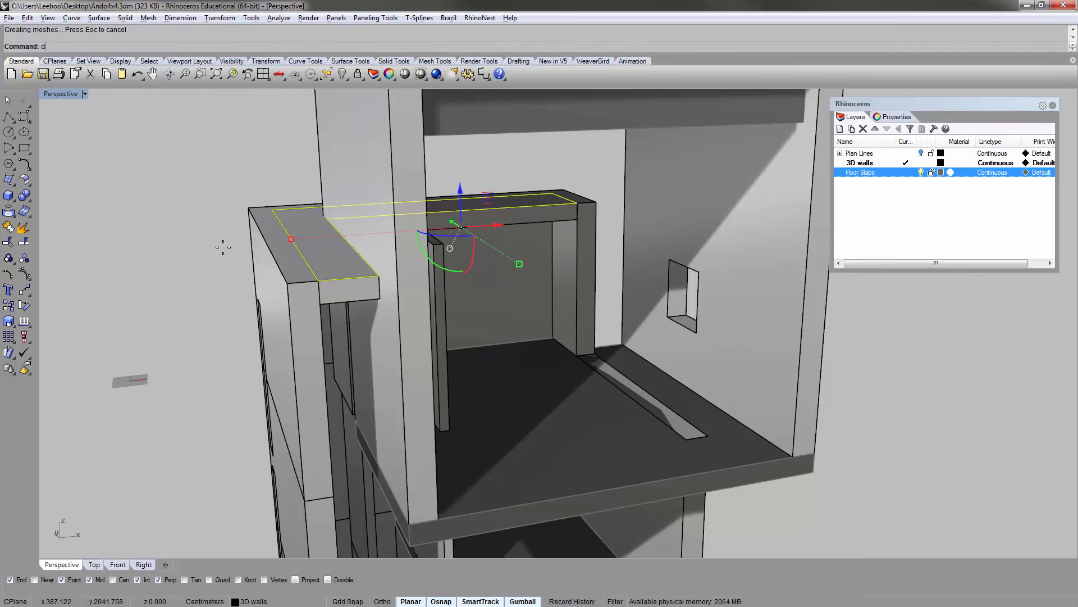
{"action": "key", "text": "Escape"}
- Make Floor Slabs the current layer and move the L-shaped roof slab onto it
{"action": "left_click", "coordinate": [324, 270]}
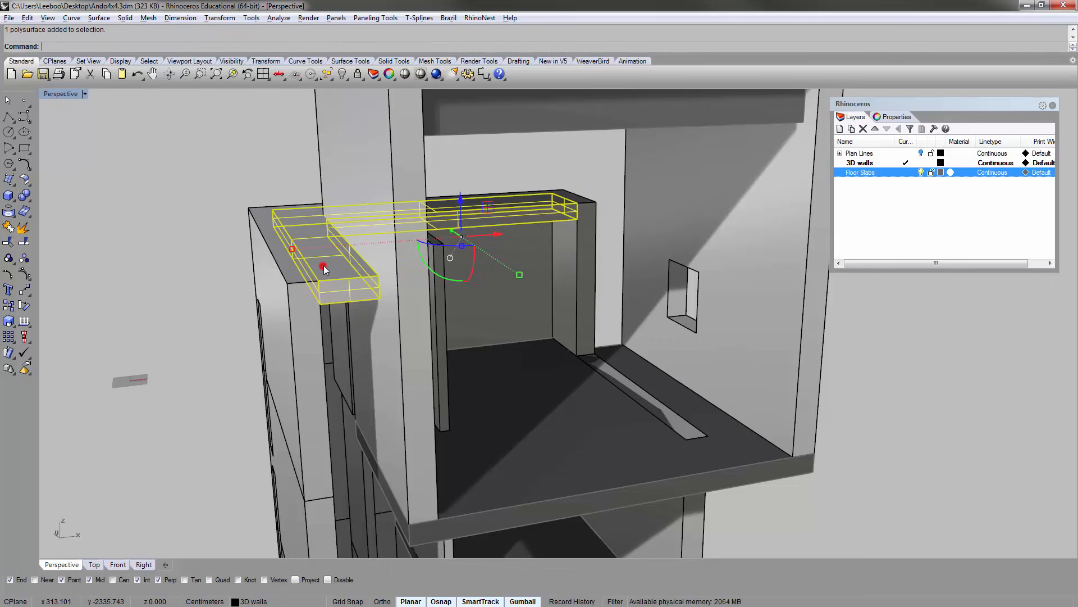
{"action": "left_click", "coordinate": [906, 172]}
{"action": "right_click", "coordinate": [870, 175]}
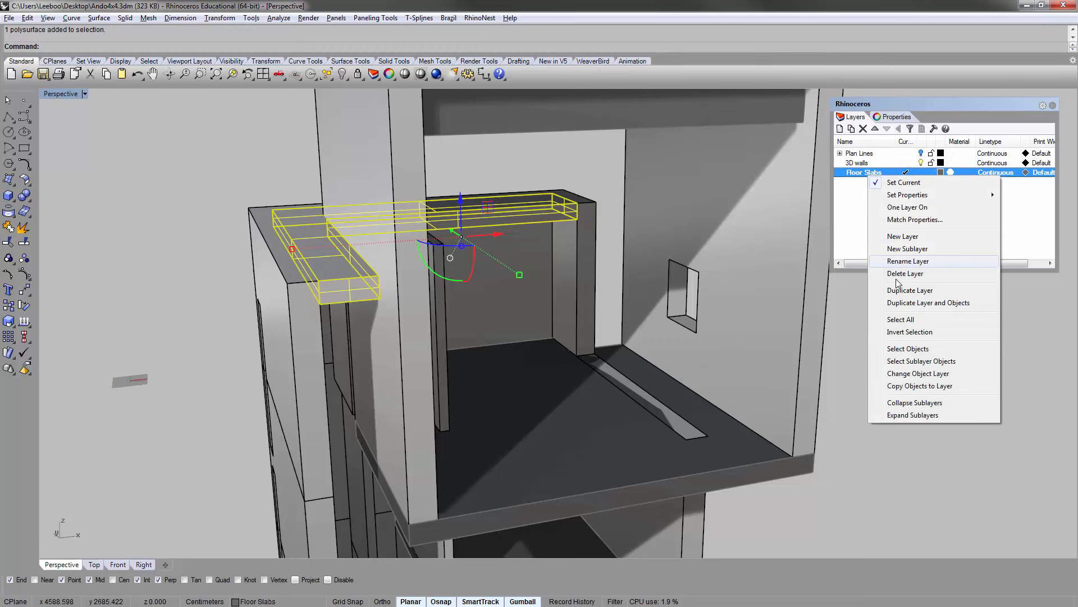
{"action": "left_click", "coordinate": [905, 375]}
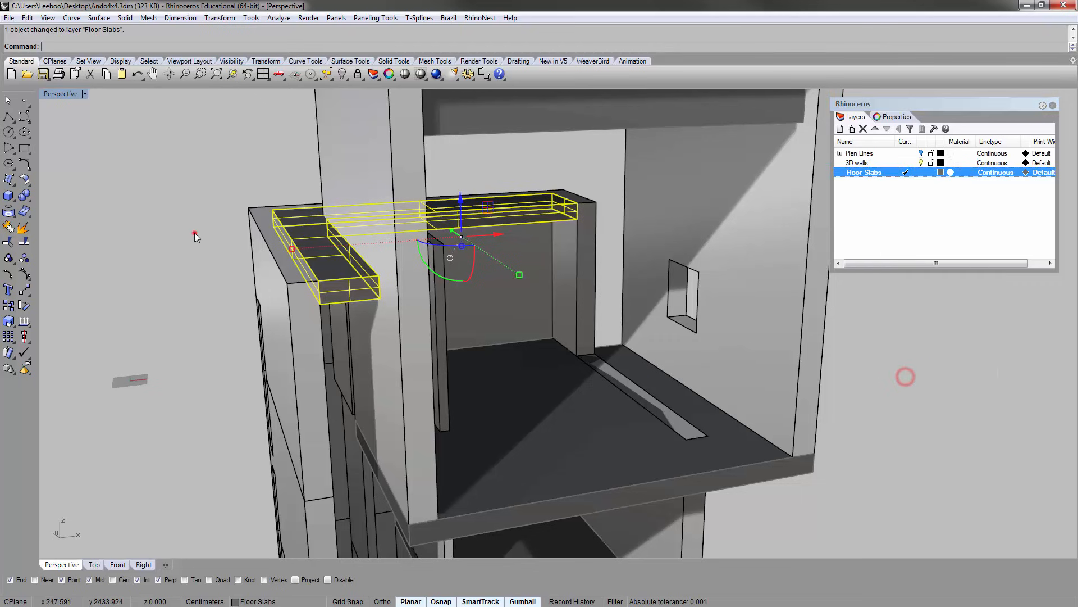
{"action": "left_click", "coordinate": [193, 233]}
- Lower the L-shaped roof slab vertically so that it sits below the top edge of the lower walls
{"action": "left_click", "coordinate": [332, 249]}
{"action": "left_click", "coordinate": [463, 206]}
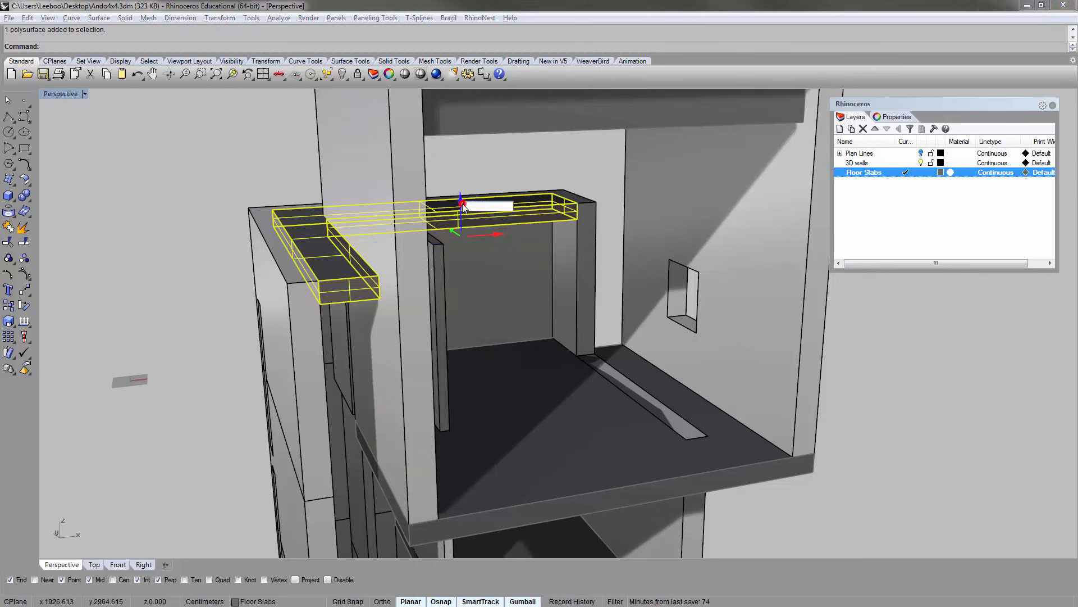
{"action": "key", "text": "Return"}
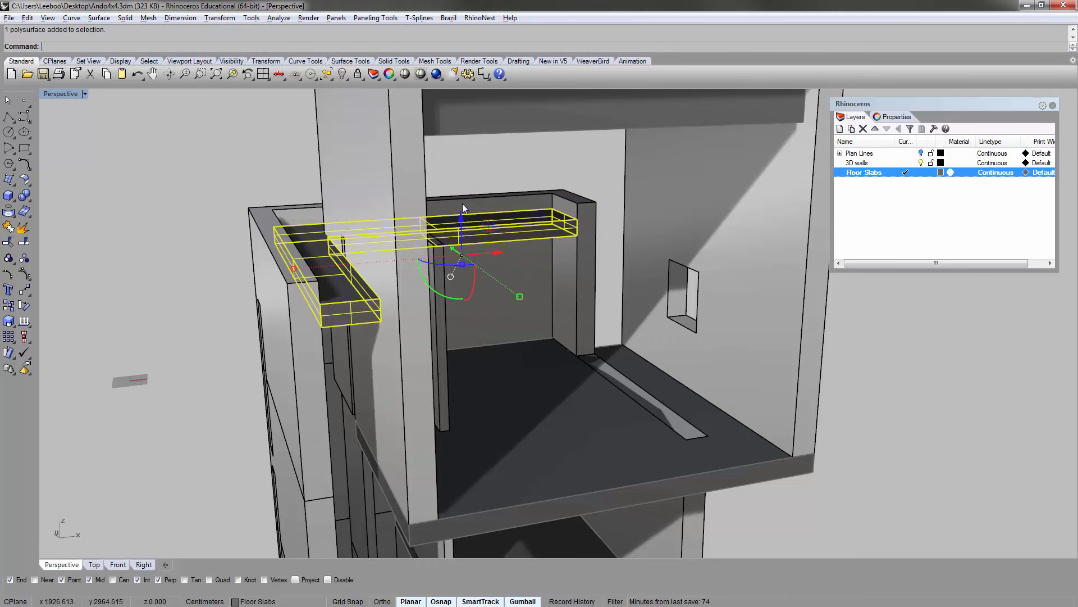
{"action": "key", "text": "Escape"}
- Examine the lowered roof slab from several sides, checking its fit between the lower walls and the top-floor wall
{"action": "right_click_drag", "start_coordinate": [130, 194], "coordinate": [271, 278]}
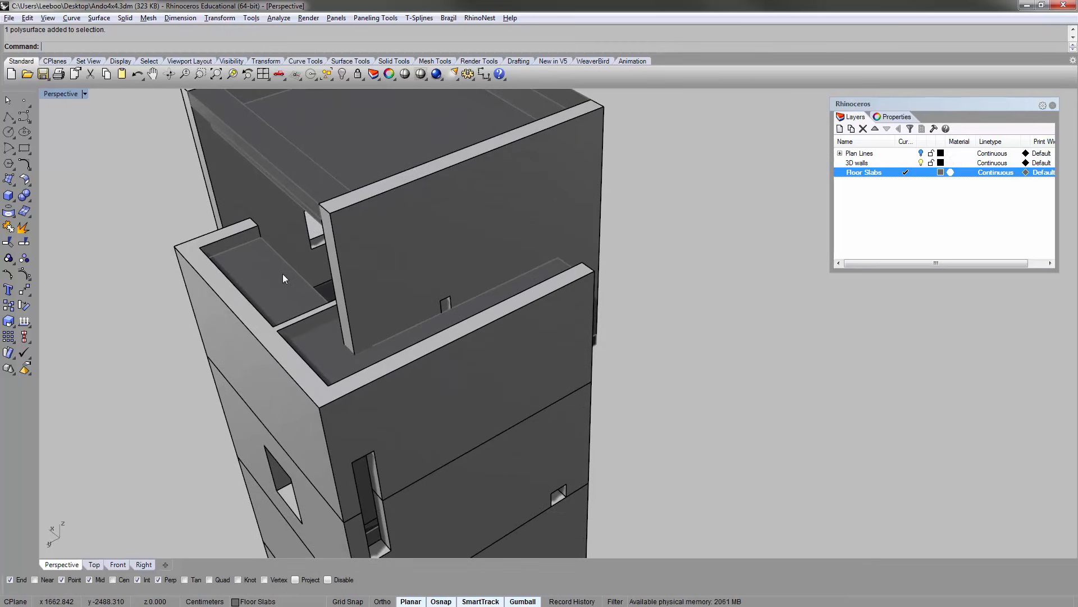
{"action": "right_click_drag", "start_coordinate": [369, 307], "coordinate": [337, 306]}
{"action": "scroll", "coordinate": [417, 313], "scroll_direction": "down", "scroll_amount": 2}
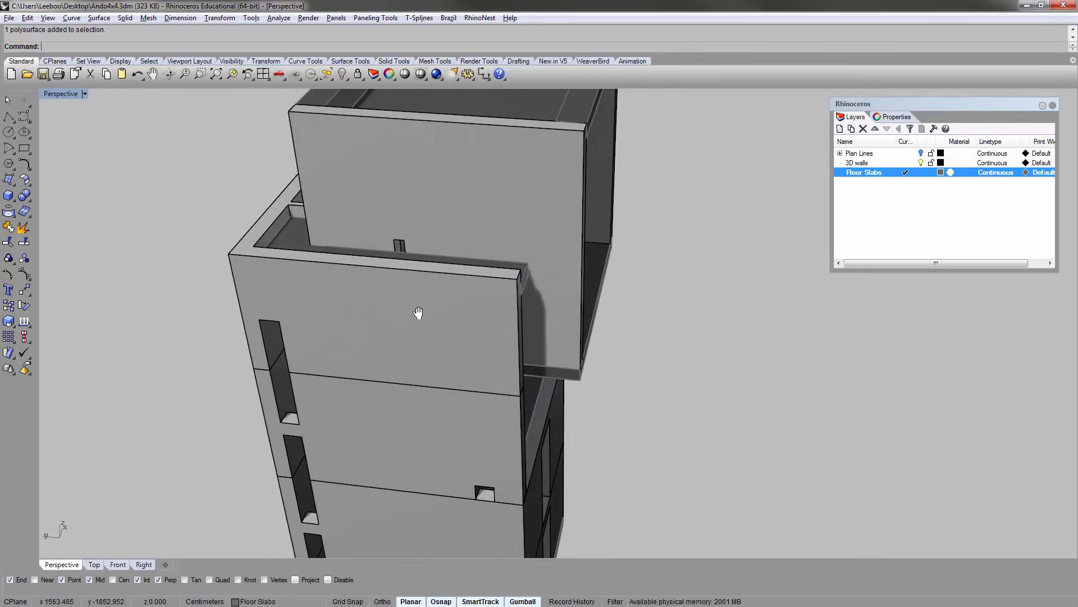
{"action": "right_click_drag", "start_coordinate": [416, 313], "coordinate": [469, 249]}
{"action": "scroll", "coordinate": [481, 276], "scroll_direction": "up", "scroll_amount": 5}
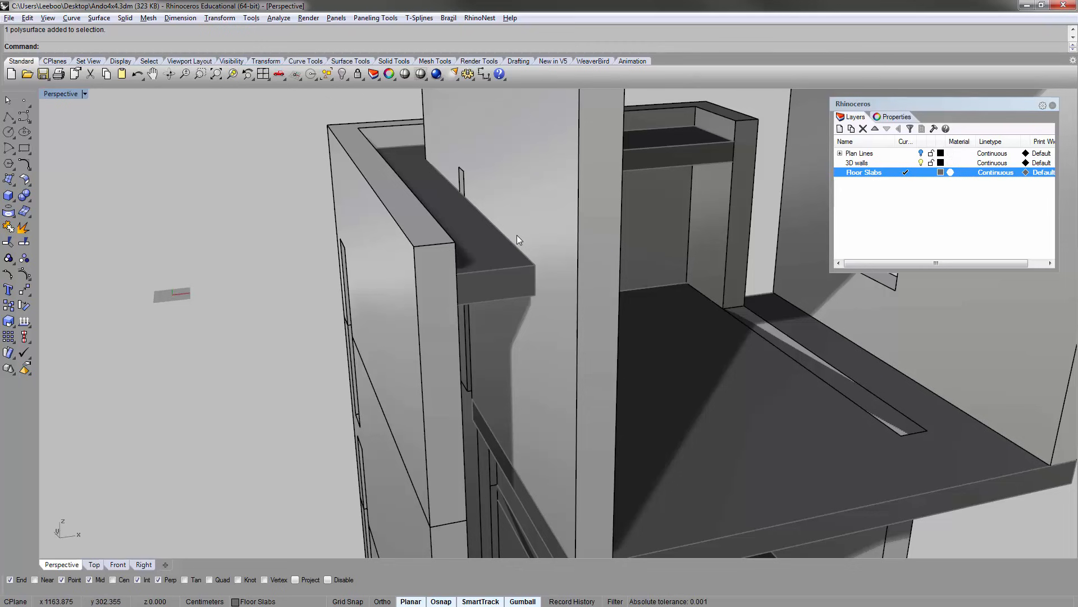
{"action": "right_click_drag", "start_coordinate": [503, 246], "coordinate": [482, 279]}
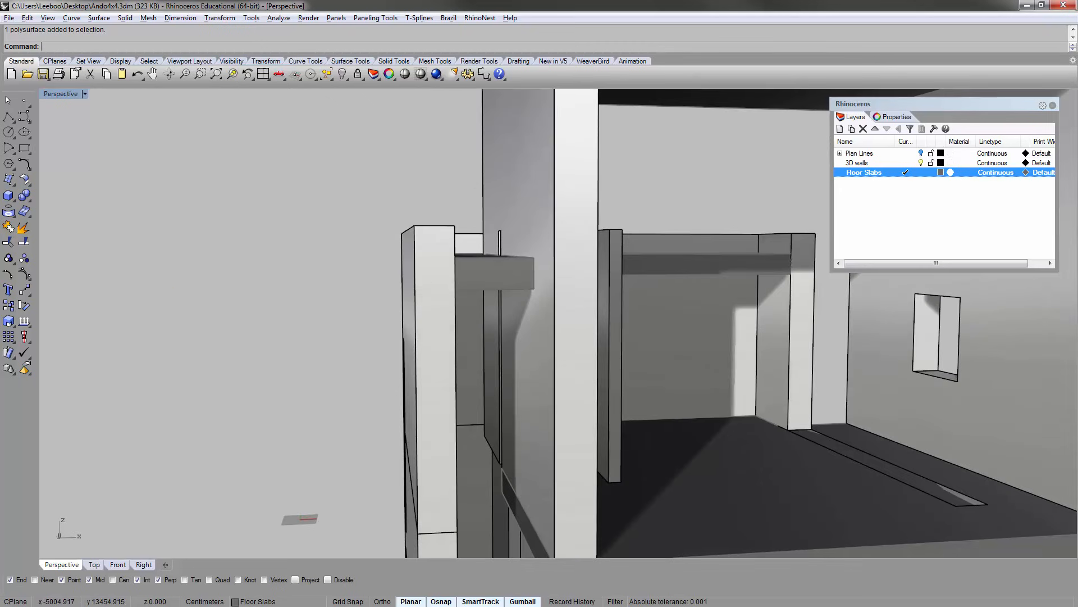
{"action": "key", "text": "alt+Tab"}
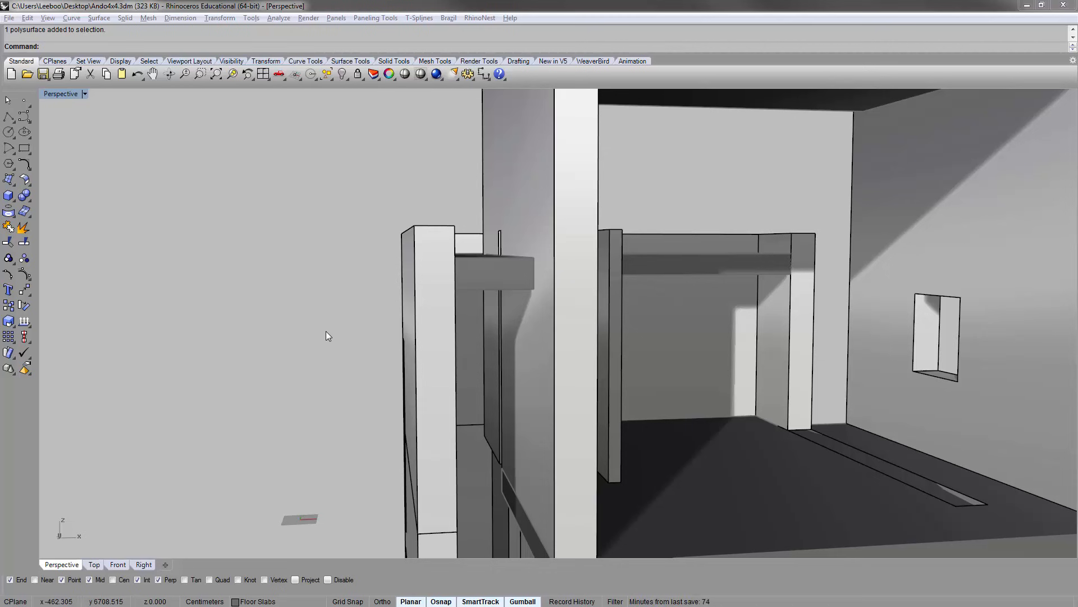
{"action": "key", "text": "alt+Tab"}
{"action": "right_click_drag", "start_coordinate": [340, 241], "coordinate": [387, 201]}
{"action": "scroll", "coordinate": [387, 201], "scroll_direction": "up", "scroll_amount": 6}
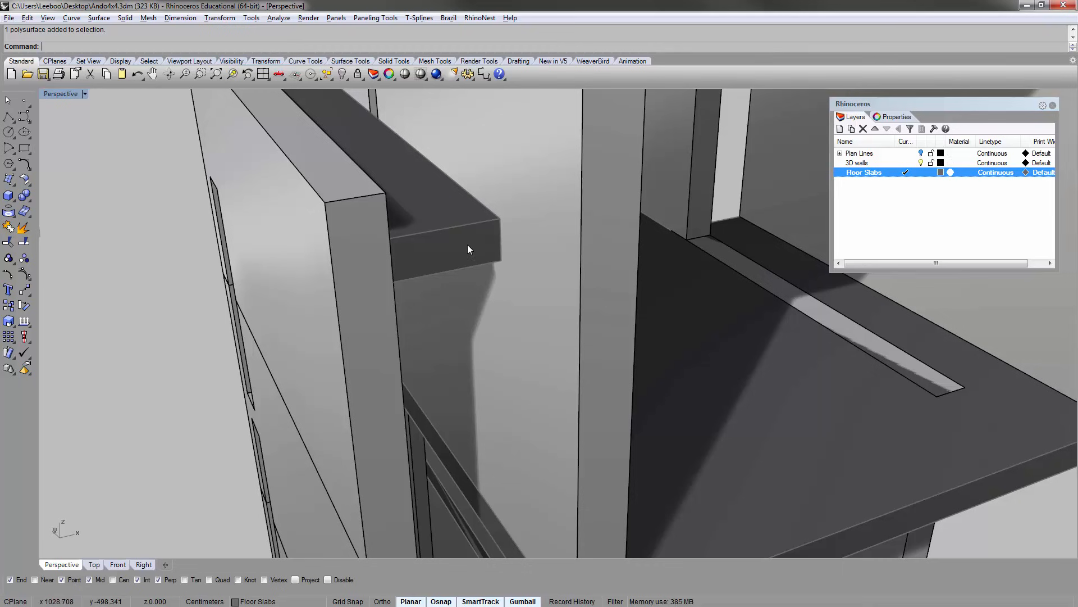
{"action": "right_click_drag", "start_coordinate": [464, 240], "coordinate": [468, 259]}
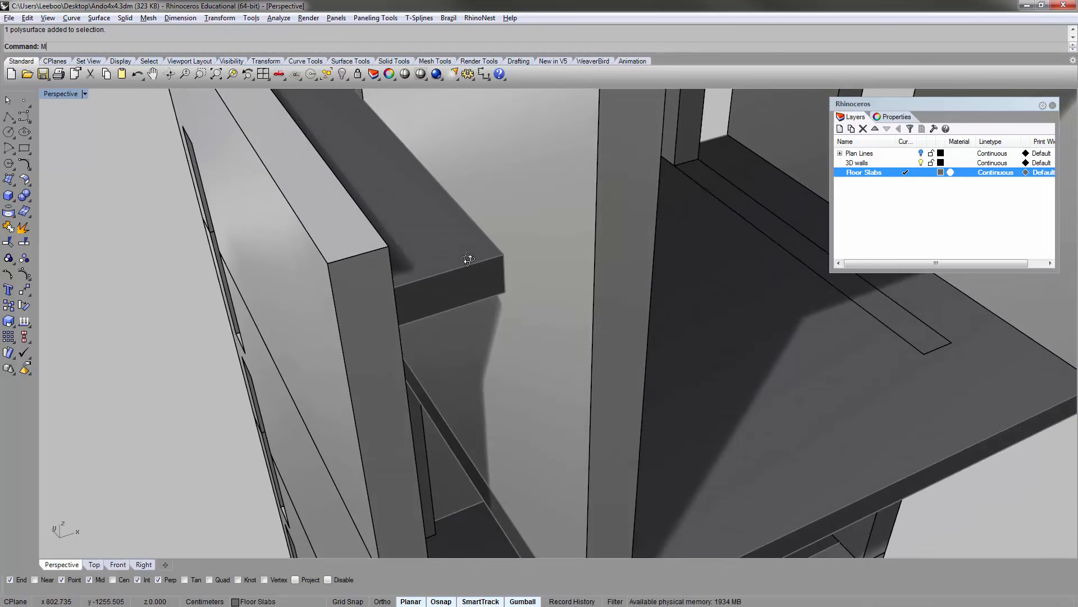
{"action": "left_click", "coordinate": [473, 275]}
{"action": "key", "text": "Return"}
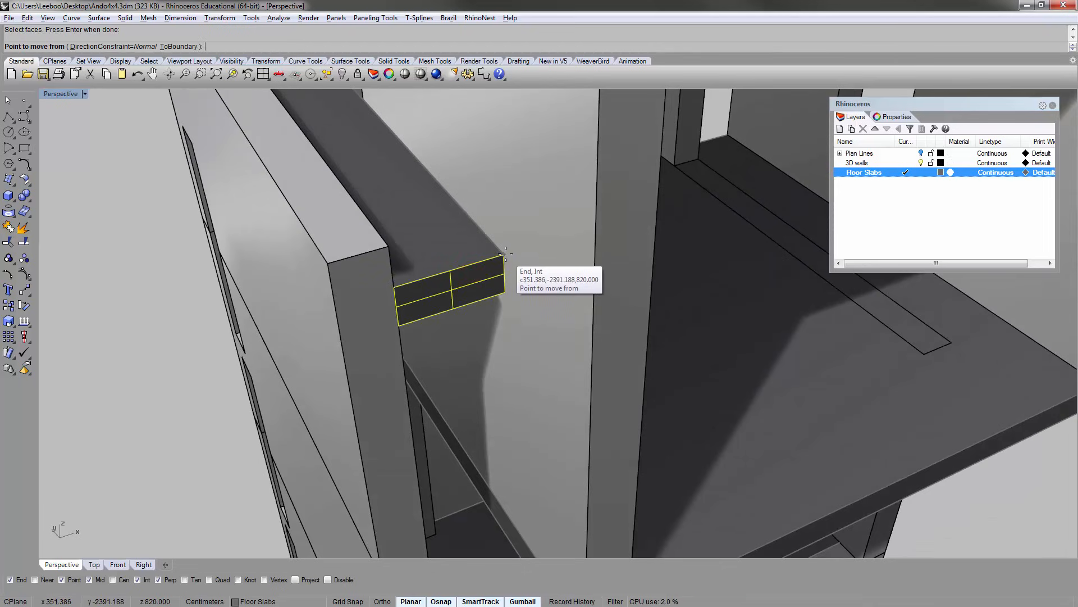
{"action": "left_click", "coordinate": [504, 256]}
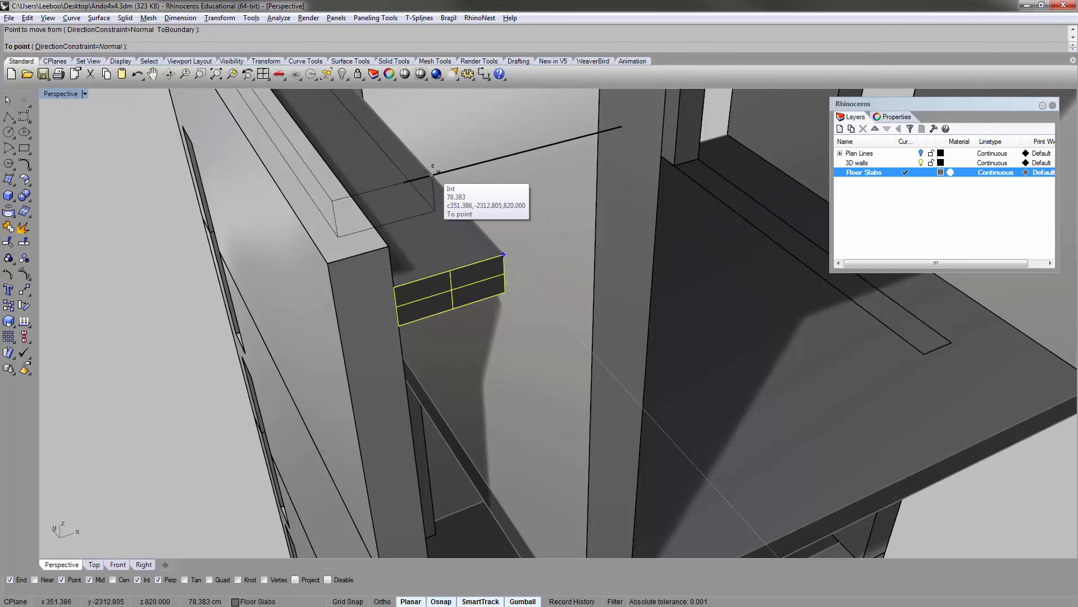
{"action": "key", "text": "Escape"}
- Try to move the exposed end face of the L-shaped roof slab inward by 25 cm
{"action": "key", "text": "Return"}
{"action": "left_click", "coordinate": [481, 274]}
{"action": "key", "text": "Return"}
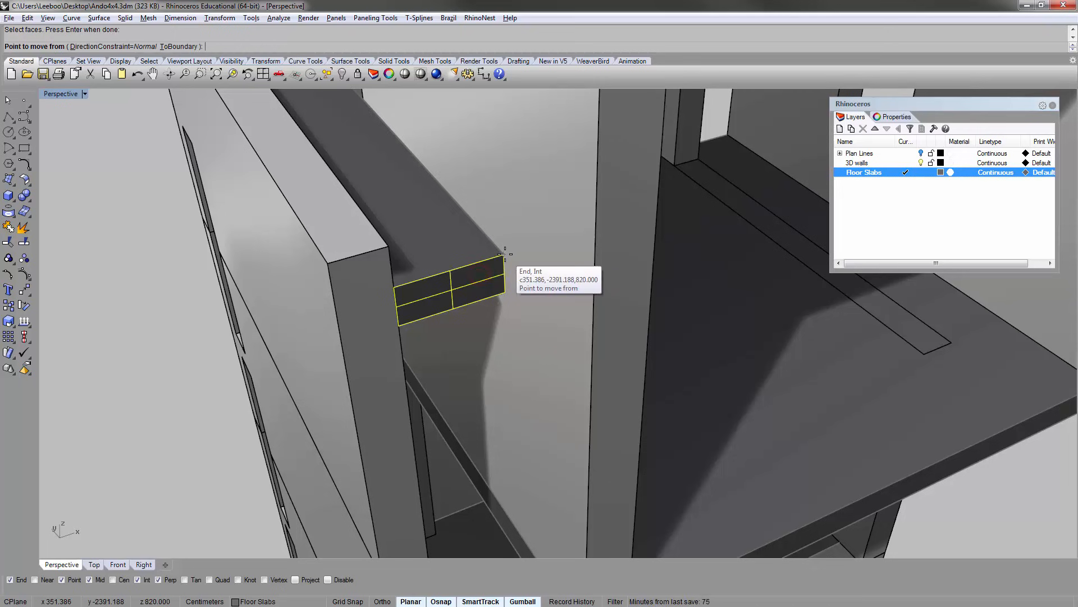
{"action": "left_click", "coordinate": [505, 255]}
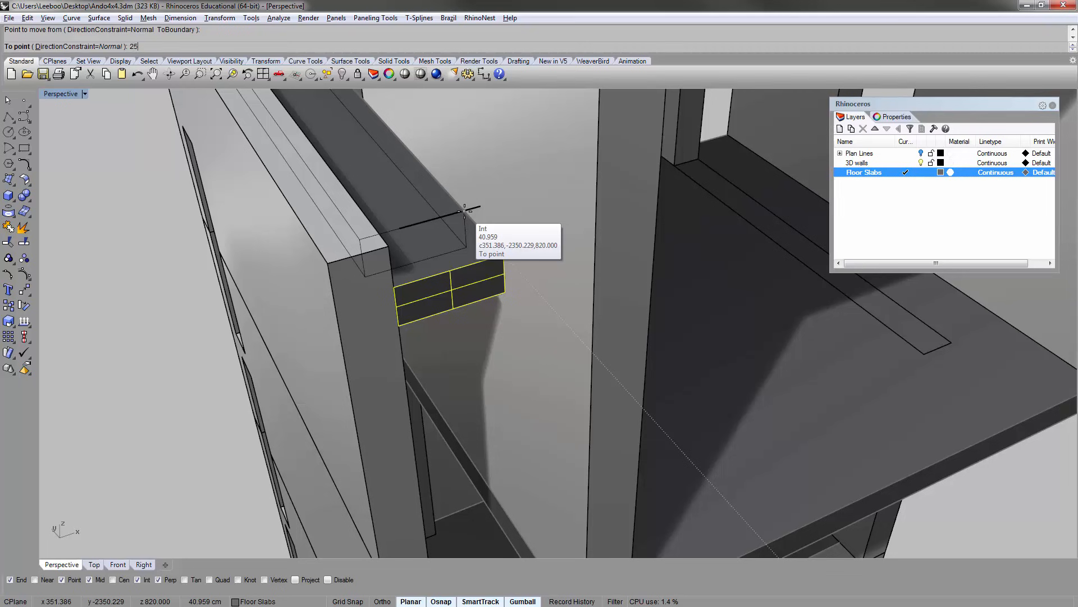
{"action": "key", "text": "Return"}
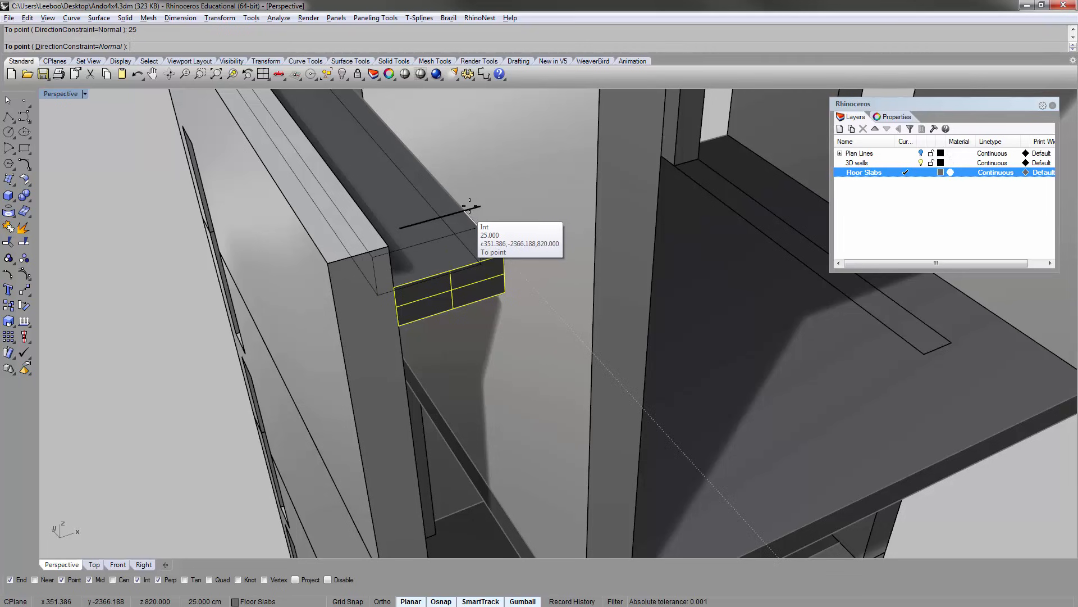
{"action": "left_click", "coordinate": [466, 211]}
{"action": "right_click_drag", "start_coordinate": [466, 211], "coordinate": [415, 184]}
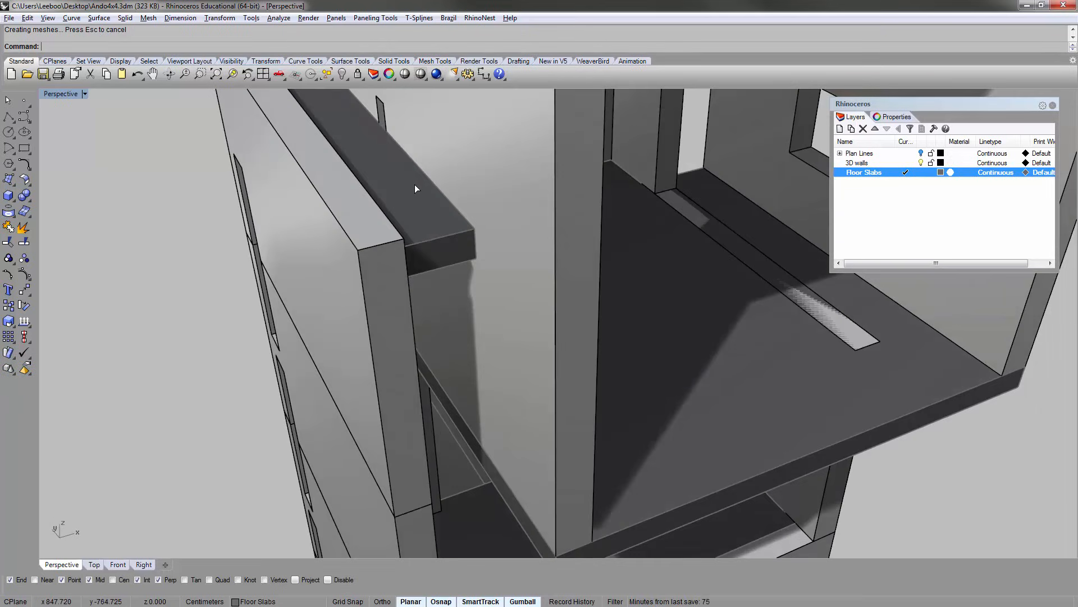
- Move the exposed end face of the L-shaped roof slab inward by 25 cm with MoveFace
{"action": "right_click", "coordinate": [488, 270]}
{"action": "left_click", "coordinate": [477, 270]}
{"action": "right_click", "coordinate": [487, 254]}
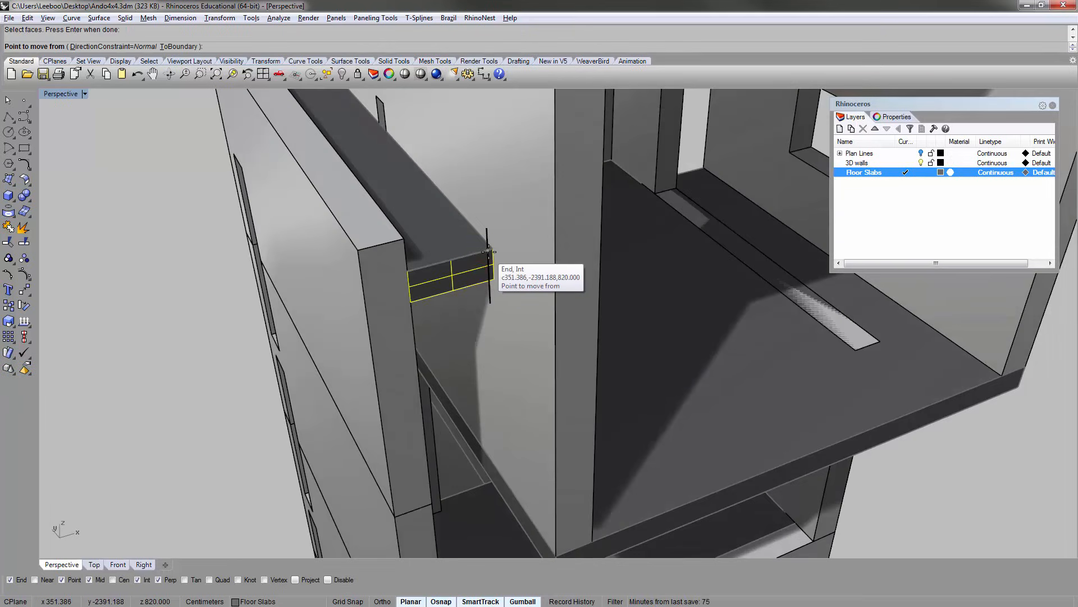
{"action": "left_click", "coordinate": [493, 250]}
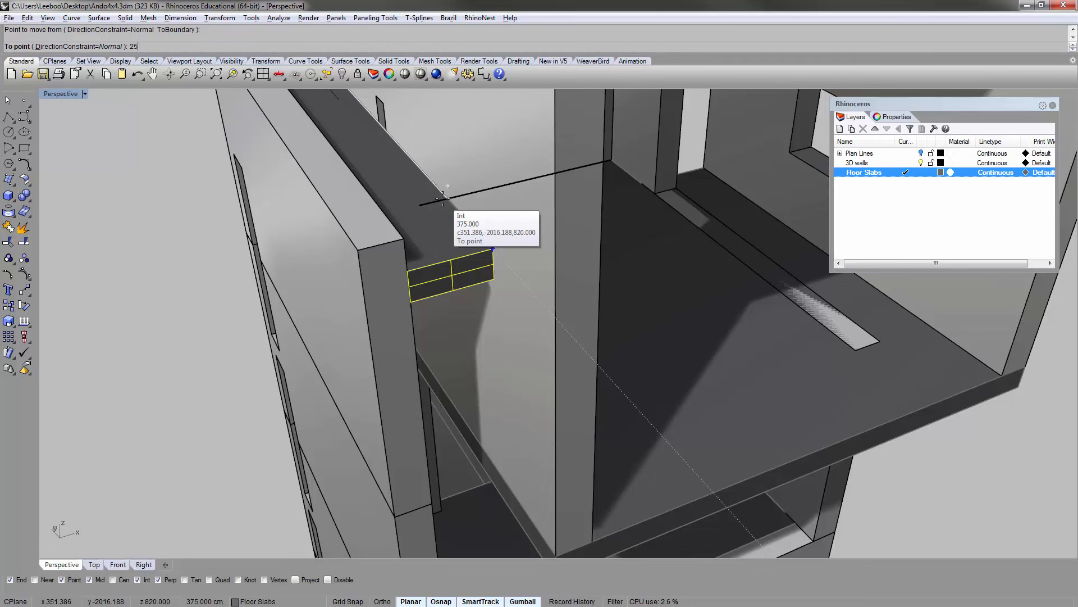
{"action": "key", "text": "Return"}
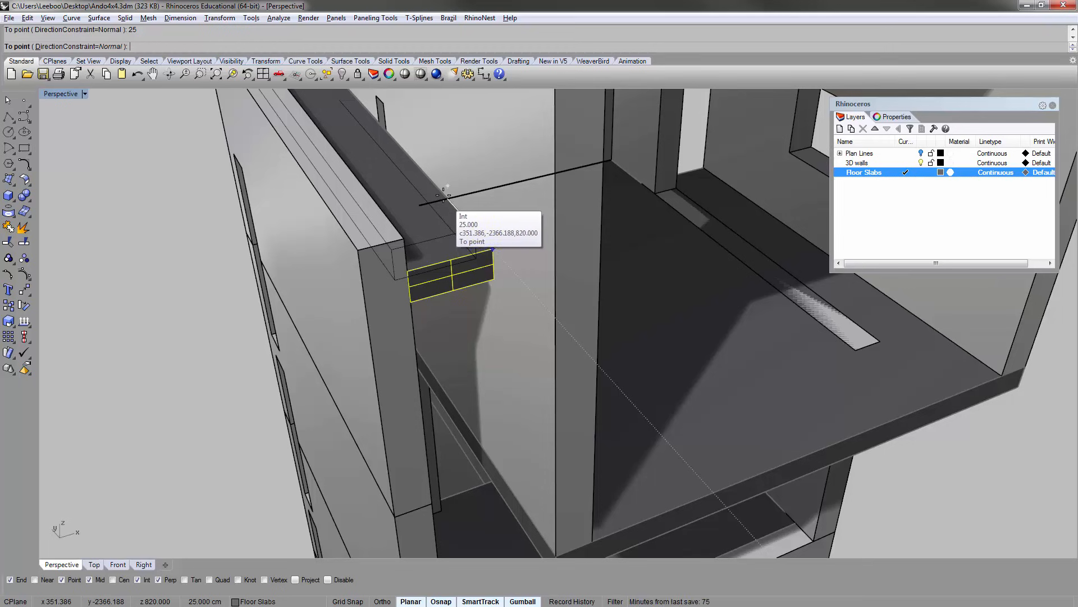
{"action": "left_click", "coordinate": [444, 195]}
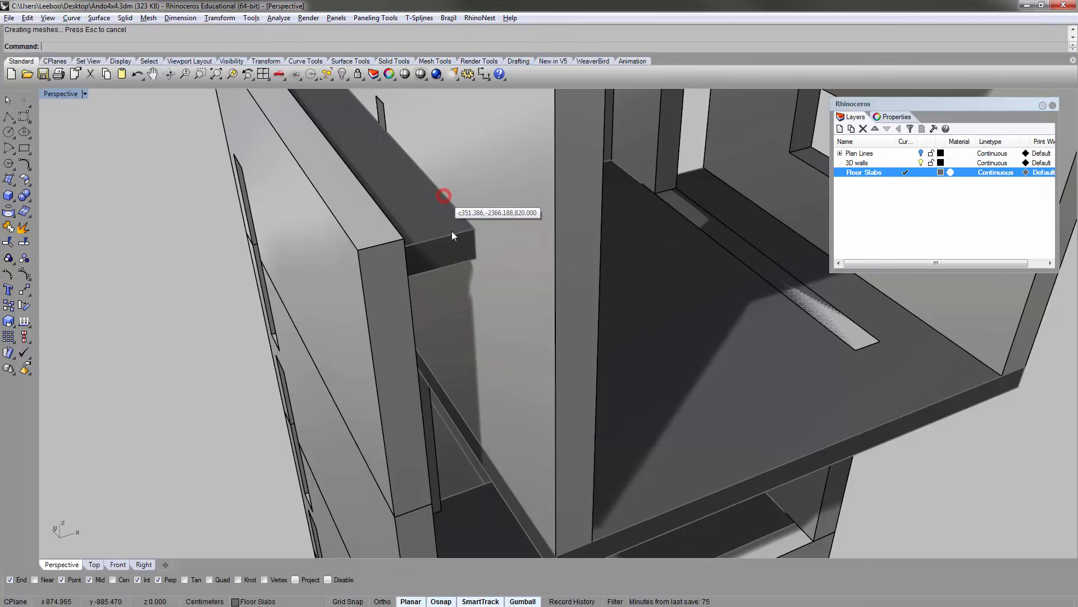
- Draw a rectangle in the gap at the roof slab's end, from the slab's lower corner out to the lower wall's outer end edge
{"action": "right_click_drag", "start_coordinate": [425, 232], "coordinate": [398, 205]}
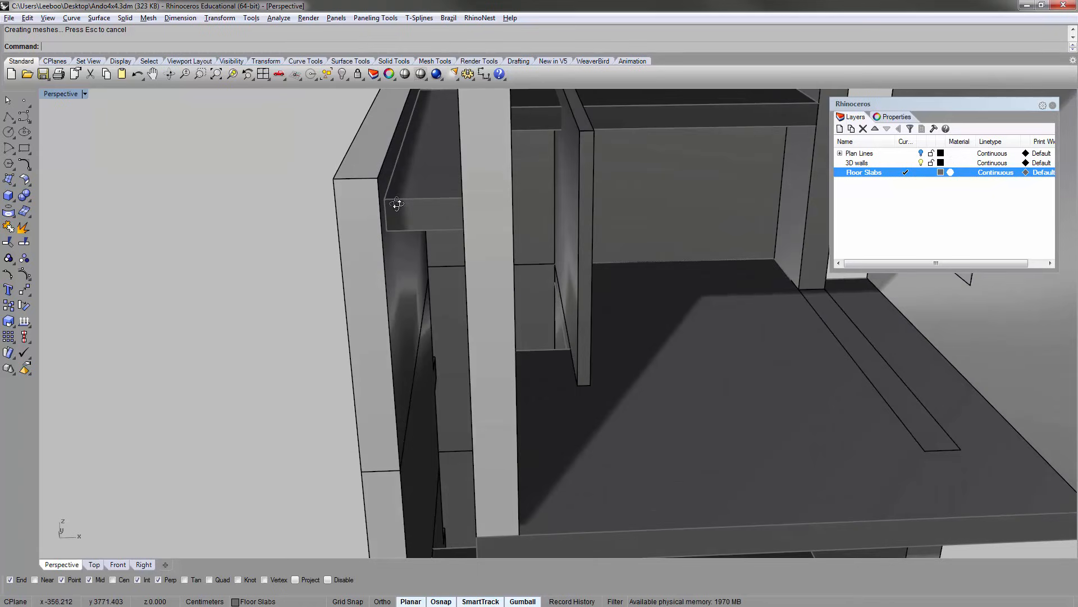
{"action": "left_click", "coordinate": [25, 149]}
{"action": "scroll", "coordinate": [477, 219], "scroll_direction": "up", "scroll_amount": 5}
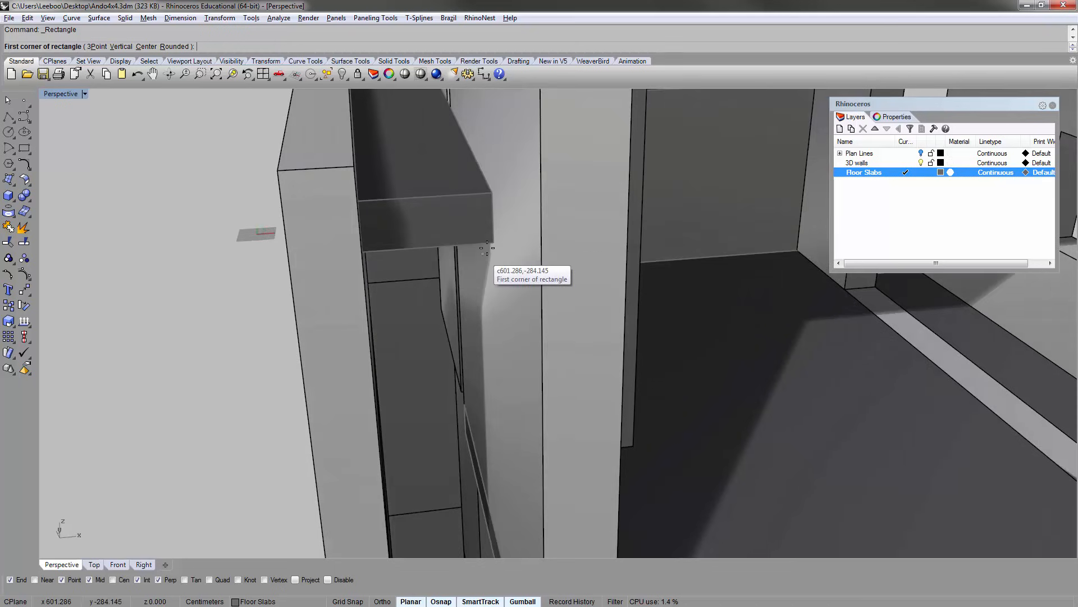
{"action": "left_click", "coordinate": [492, 243]}
{"action": "right_click_drag", "start_coordinate": [492, 243], "coordinate": [397, 254]}
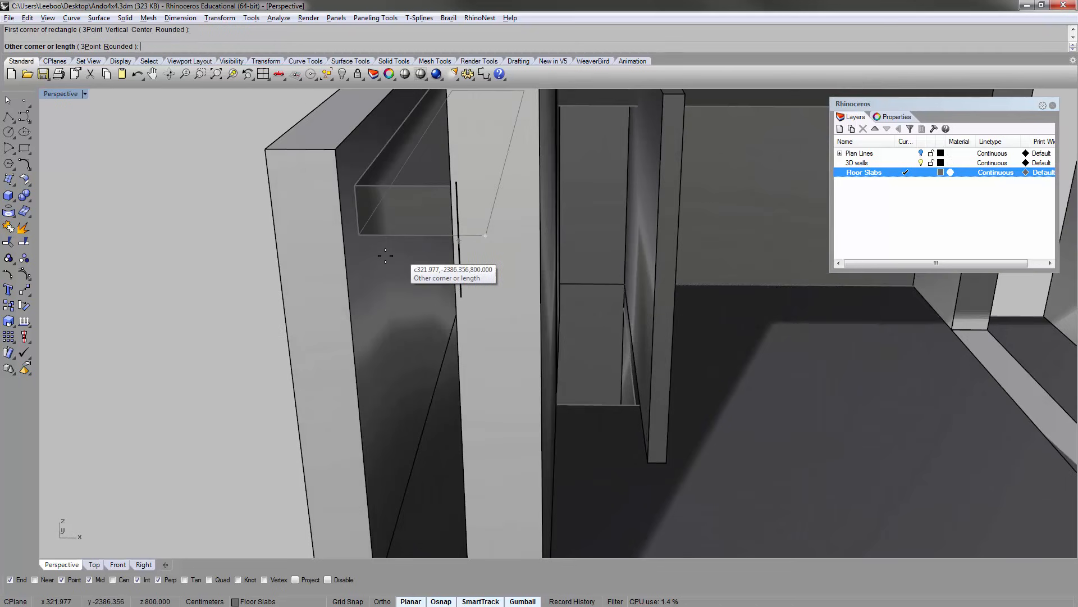
{"action": "left_click", "coordinate": [338, 255]}
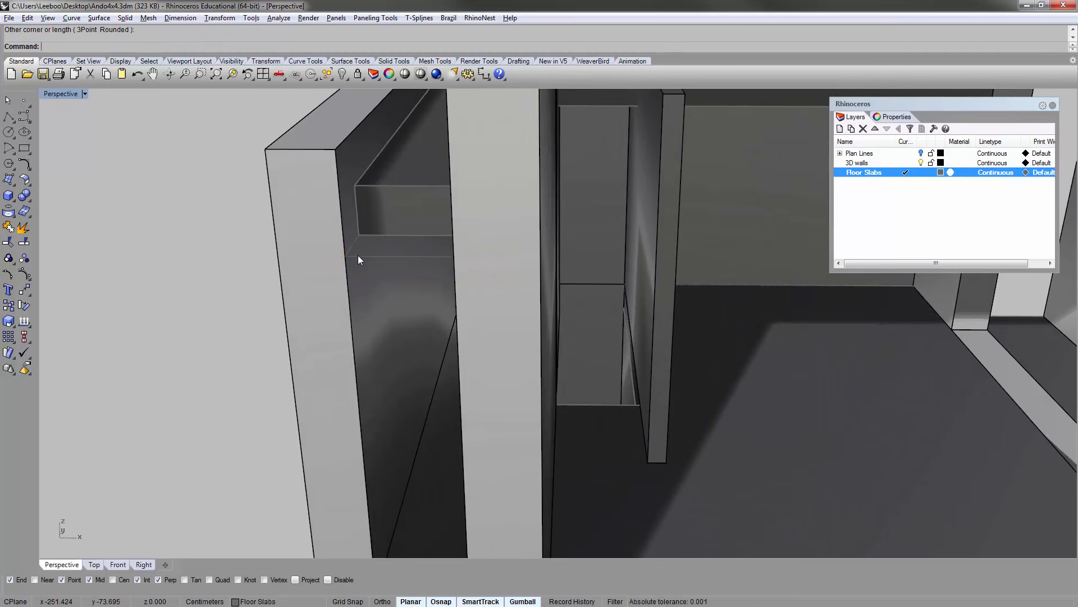
- Extrude the rectangle up to the lower wall's top corner as a closing block, and delete the leftover outline curve
{"action": "left_click", "coordinate": [360, 255]}
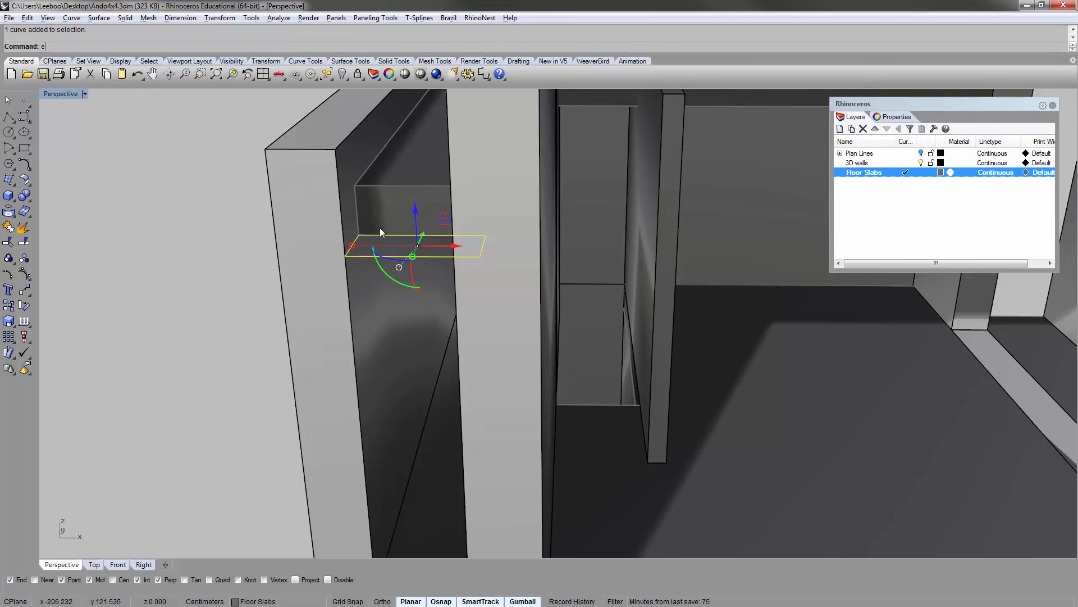
{"action": "key", "text": "Return"}
{"action": "left_click", "coordinate": [336, 151]}
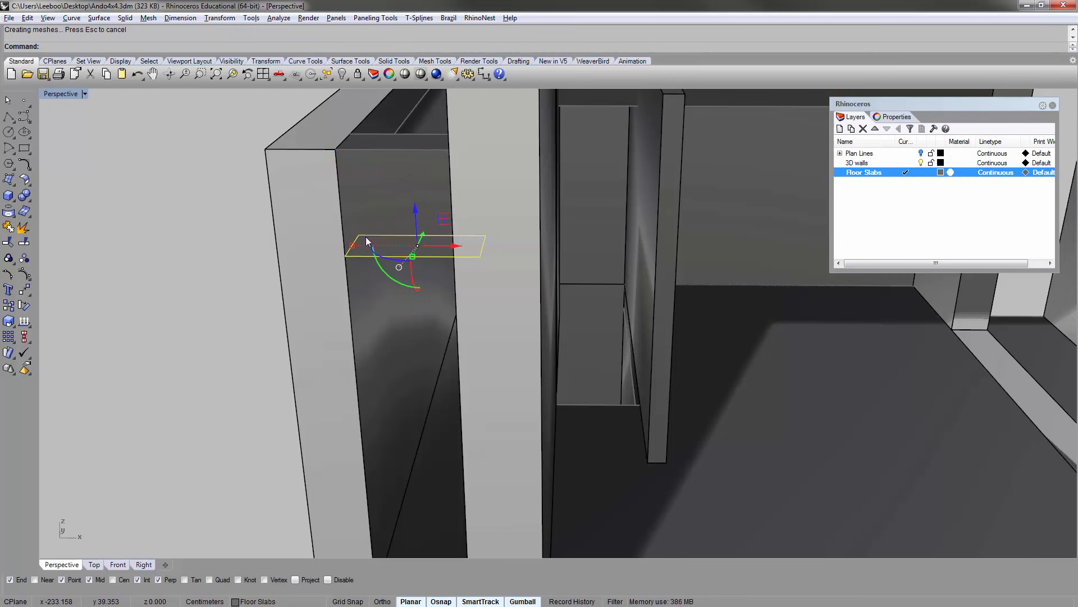
{"action": "key", "text": "Delete"}
{"action": "scroll", "coordinate": [375, 232], "scroll_direction": "down", "scroll_amount": 5}
- Move the new closing block at the slab's end onto the 3D walls layer
{"action": "left_click", "coordinate": [388, 225]}
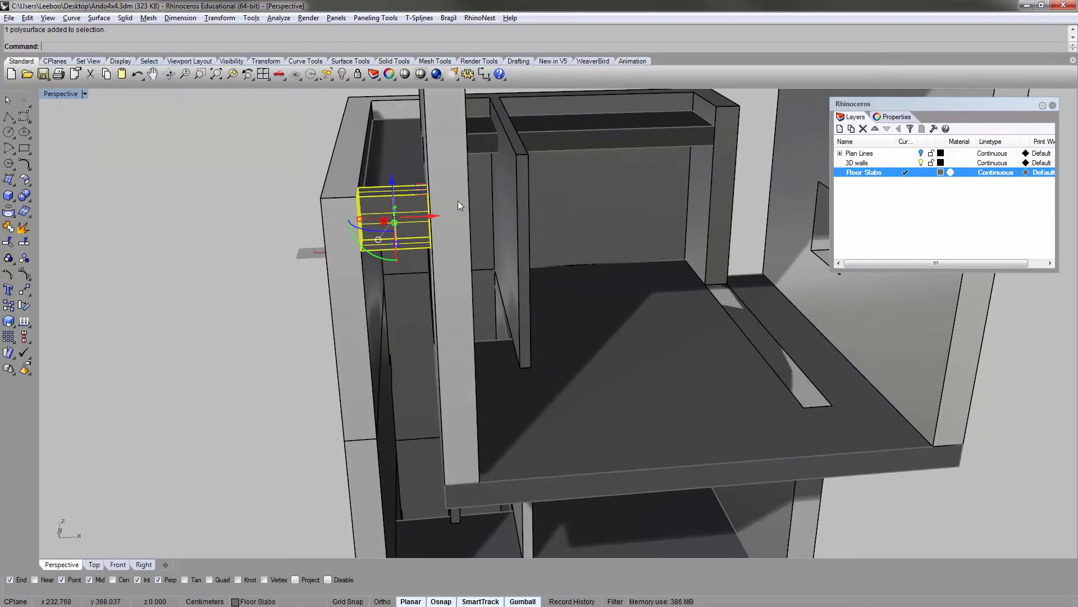
{"action": "right_click", "coordinate": [860, 163]}
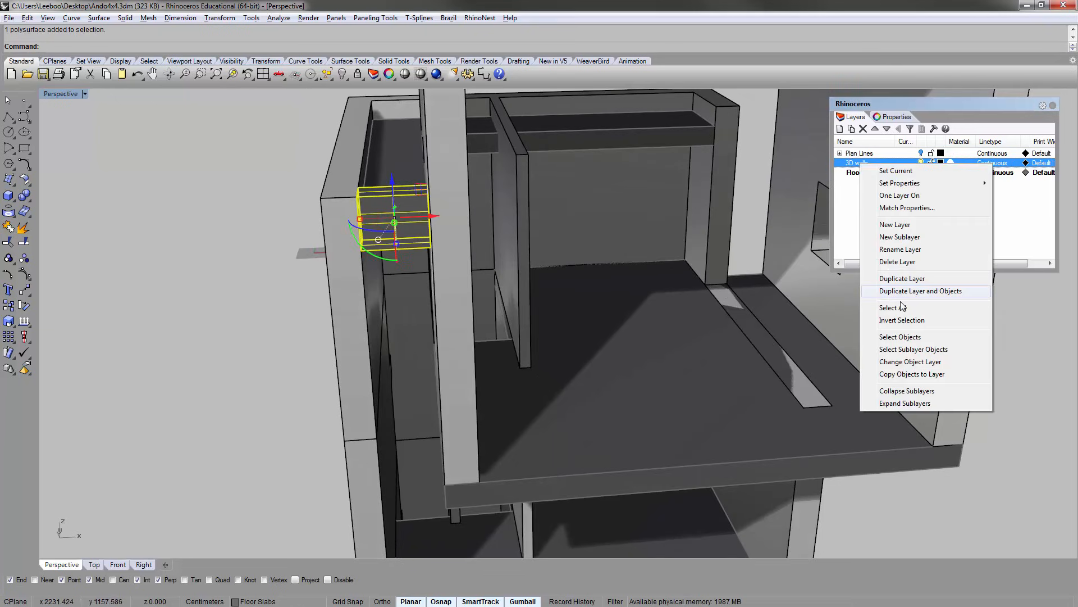
{"action": "left_click", "coordinate": [904, 361]}
{"action": "left_click", "coordinate": [268, 294]}
- Join the closing block and the adjoining lower wall into one solid with BooleanUnion
{"action": "right_click_drag", "start_coordinate": [268, 294], "coordinate": [344, 256]}
{"action": "left_click", "coordinate": [409, 218]}
{"action": "left_click", "coordinate": [321, 202], "text": "shift"}
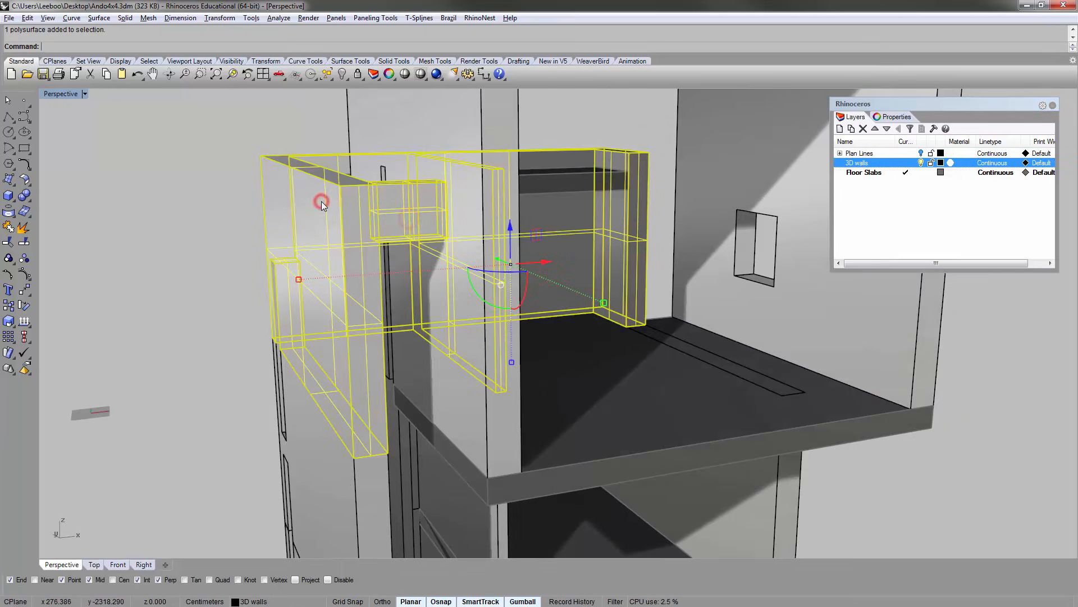
{"action": "key", "text": "Return"}
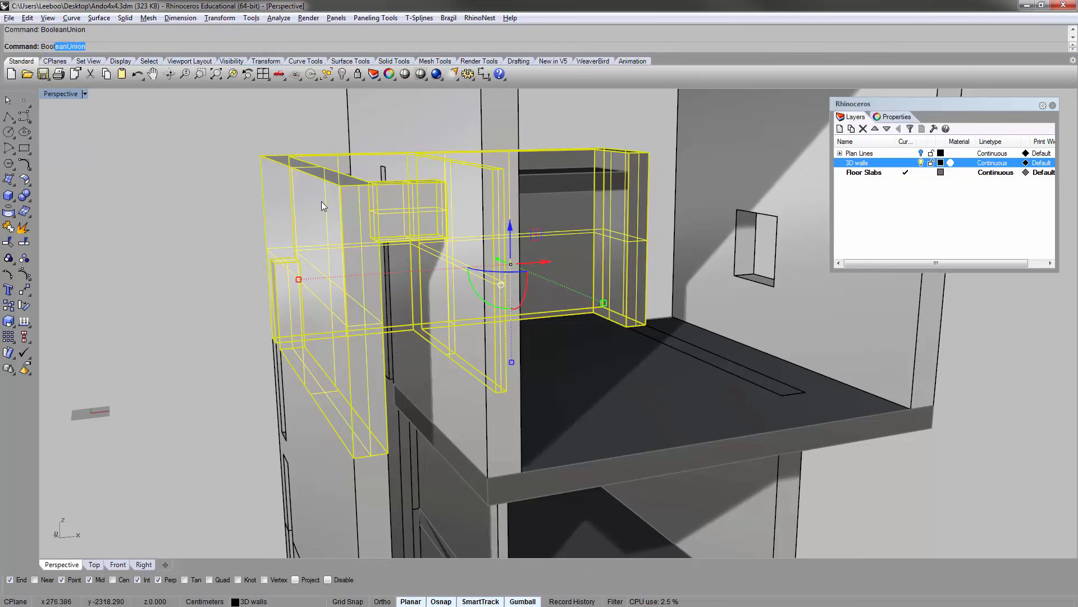
- Merge the coplanar faces of the combined lower wall solid with MergeAllFaces
{"action": "type", "text": "Merga"}
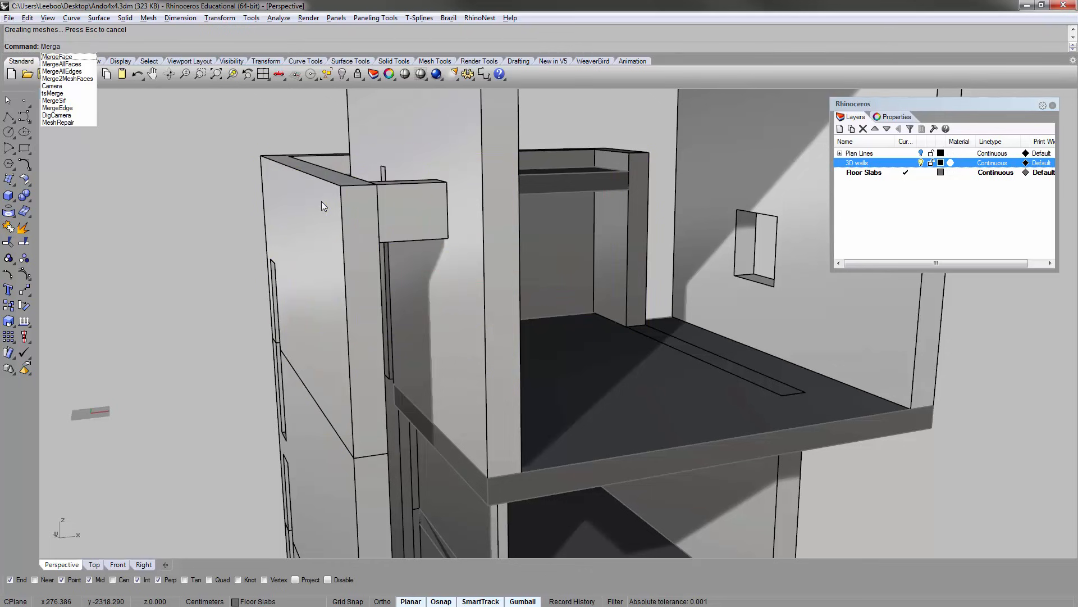
{"action": "key", "text": "BackSpace"}
{"action": "type", "text": "eAllFaces"}
{"action": "key", "text": "Return"}
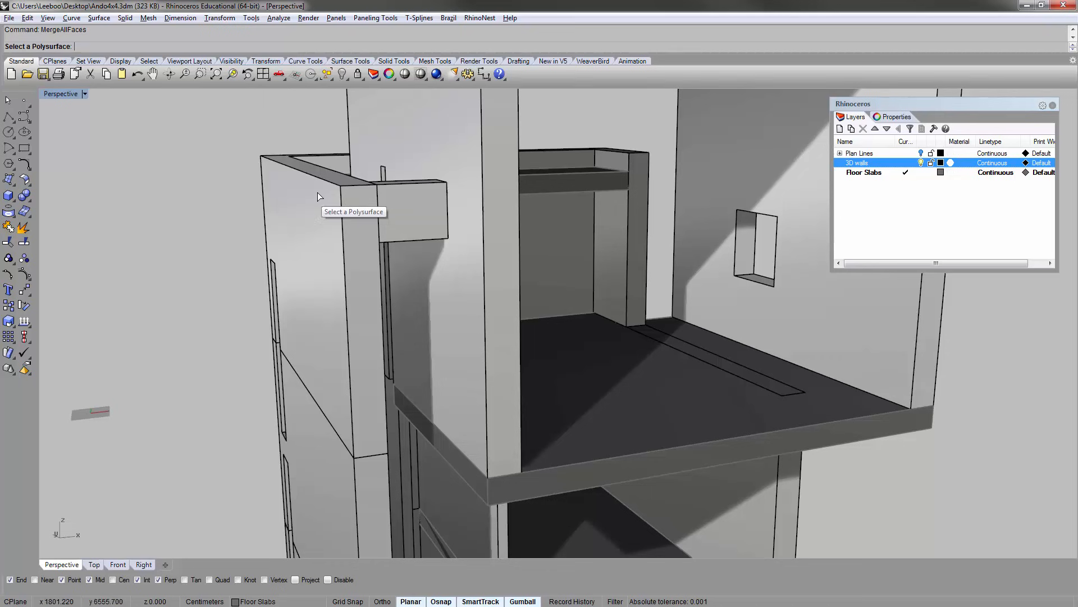
{"action": "left_click", "coordinate": [320, 197]}
{"action": "key", "text": "Return"}
{"action": "left_click", "coordinate": [201, 182]}
- Examine the narrow window opening in the tall wall and its relation to the roof slab and lower walls, from outside and inside
{"action": "right_click_drag", "start_coordinate": [248, 220], "coordinate": [582, 211]}
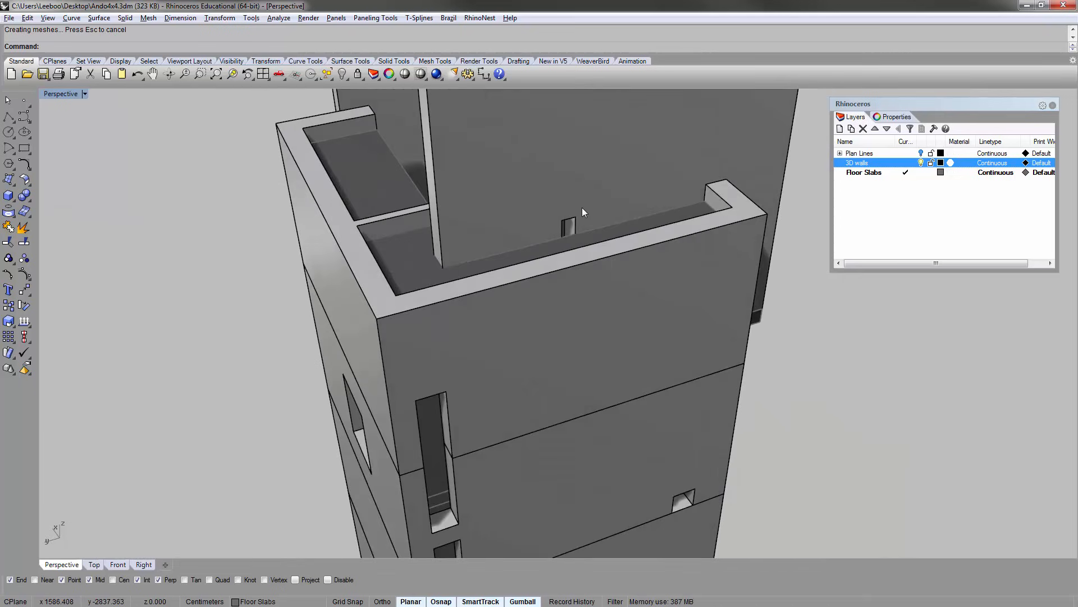
{"action": "scroll", "coordinate": [583, 211], "scroll_direction": "up", "scroll_amount": 3}
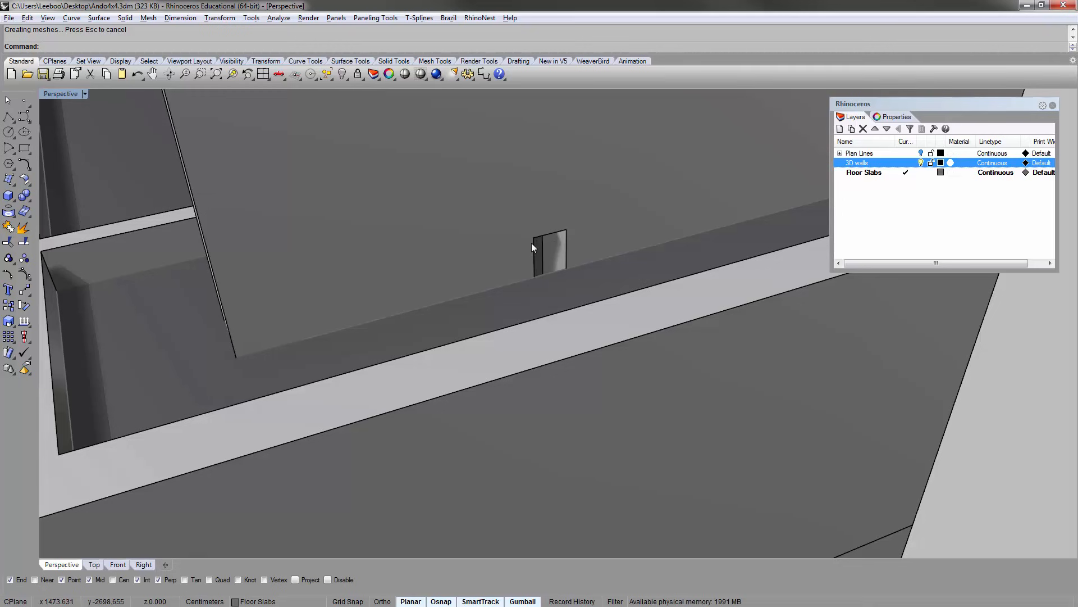
{"action": "scroll", "coordinate": [533, 243], "scroll_direction": "down", "scroll_amount": 1}
{"action": "right_click_drag", "start_coordinate": [570, 233], "coordinate": [371, 180]}
{"action": "right_click_drag", "start_coordinate": [371, 179], "coordinate": [533, 275], "text": "shift"}
{"action": "scroll", "coordinate": [520, 158], "scroll_direction": "up", "scroll_amount": 3}
{"action": "right_click_drag", "start_coordinate": [520, 158], "coordinate": [528, 200]}
{"action": "scroll", "coordinate": [500, 129], "scroll_direction": "down", "scroll_amount": 3}
{"action": "left_click", "coordinate": [528, 200]}
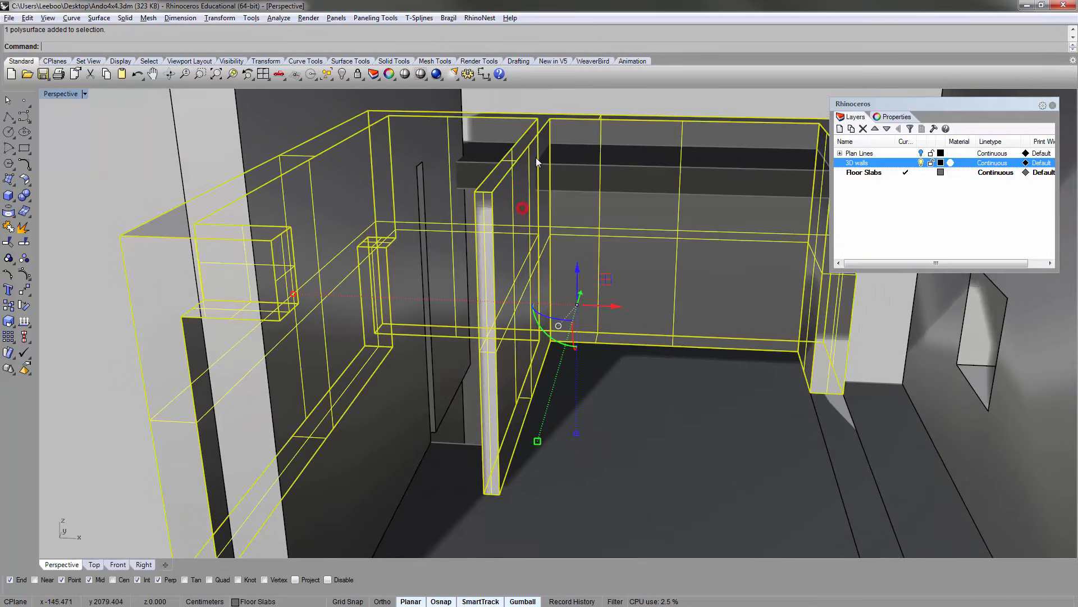
{"action": "left_click", "coordinate": [563, 103]}
{"action": "right_click_drag", "start_coordinate": [523, 161], "coordinate": [533, 141]}
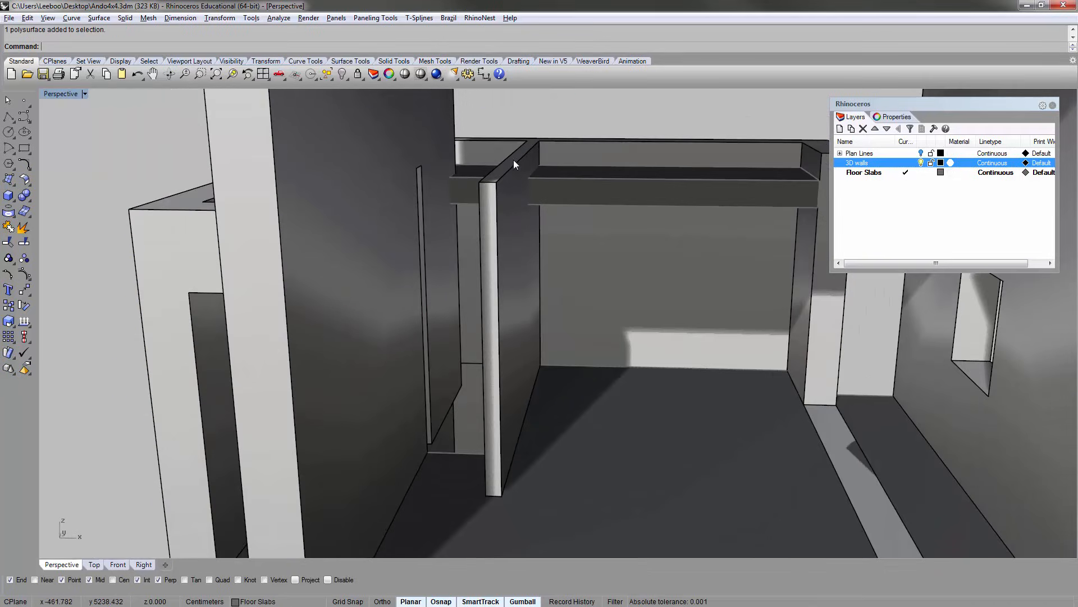
{"action": "right_click_drag", "start_coordinate": [498, 226], "coordinate": [550, 150]}
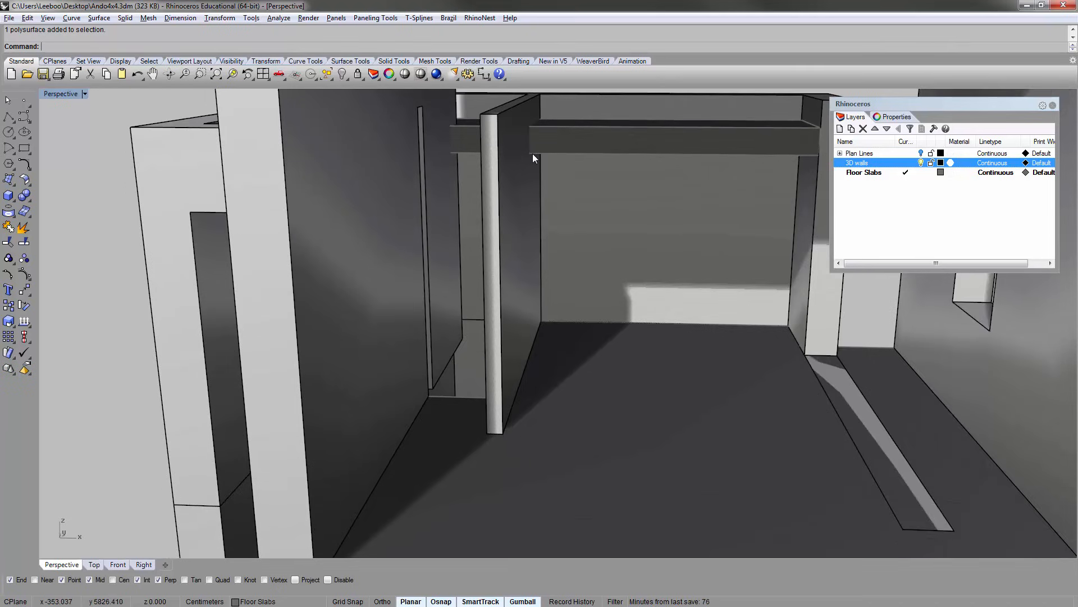
{"action": "scroll", "coordinate": [523, 126], "scroll_direction": "down", "scroll_amount": 4}
{"action": "right_click_drag", "start_coordinate": [523, 126], "coordinate": [565, 107]}
{"action": "scroll", "coordinate": [552, 119], "scroll_direction": "up", "scroll_amount": 2}
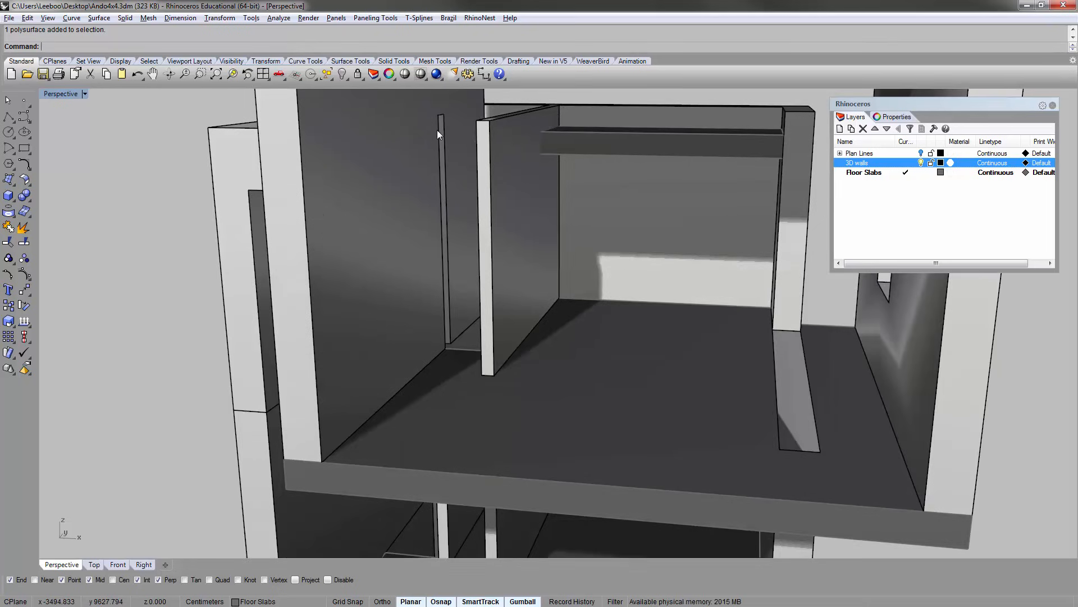
{"action": "right_click_drag", "start_coordinate": [379, 188], "coordinate": [496, 218]}
- Hide the combined lower wall solid, leaving the L-shaped roof slab out of the selection
{"action": "left_click", "coordinate": [284, 234]}
{"action": "mouse_move", "coordinate": [285, 233]}
{"action": "right_mouse_down"}
{"action": "mouse_move", "coordinate": [347, 236]}
{"action": "mouse_move", "coordinate": [296, 248]}
{"action": "right_mouse_up"}
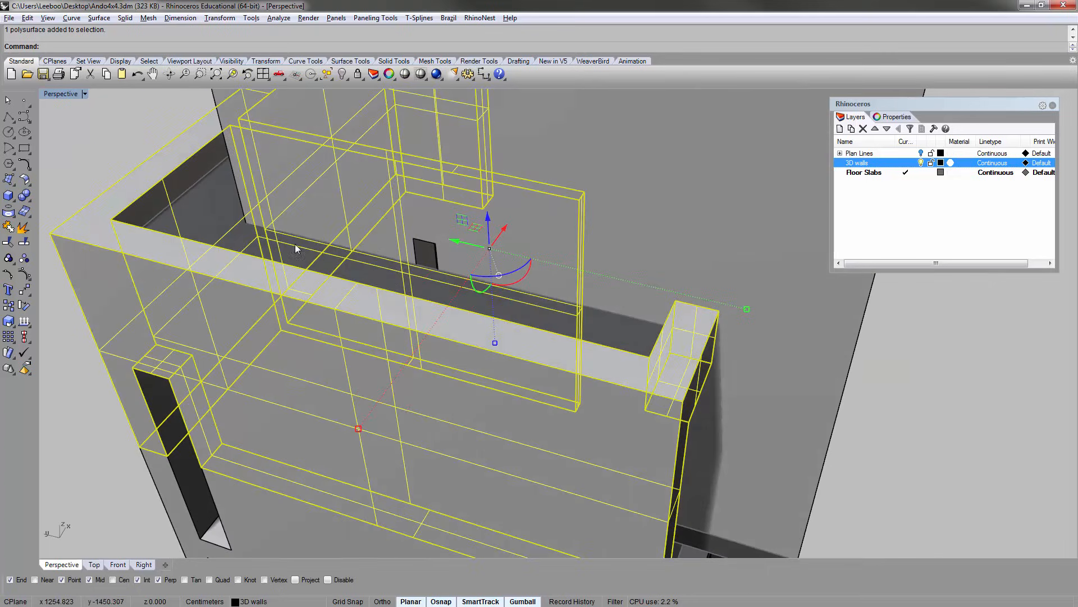
{"action": "left_click", "coordinate": [129, 147]}
{"action": "left_click", "coordinate": [211, 215]}
{"action": "left_click", "coordinate": [111, 173], "text": "shift"}
{"action": "left_click", "coordinate": [129, 190], "text": "shift"}
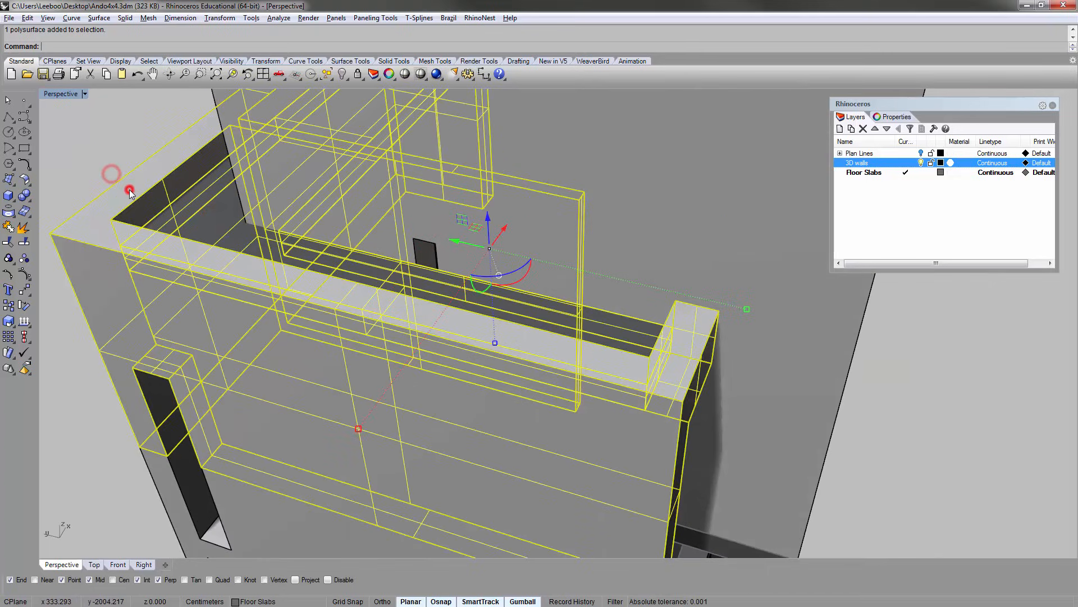
{"action": "type", "text": "Hide"}
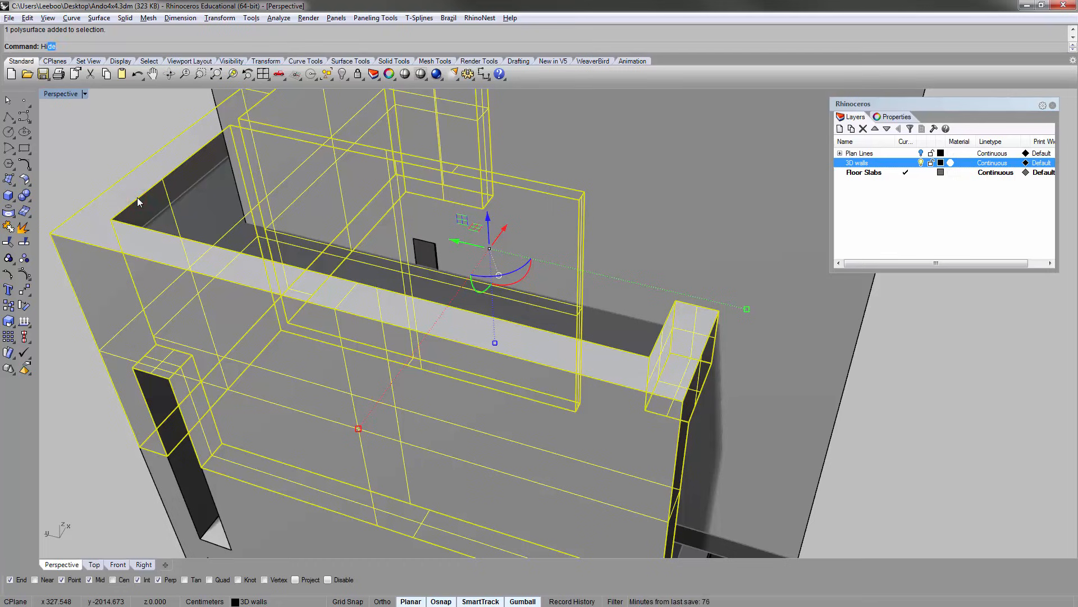
{"action": "key", "text": "Return"}
- Lower the top face of the narrow window opening to the roof slab's underside with MoveFace
{"action": "right_click_drag", "start_coordinate": [348, 259], "coordinate": [364, 191]}
{"action": "right_click_drag", "start_coordinate": [460, 104], "coordinate": [384, 189], "text": "shift"}
{"action": "scroll", "coordinate": [389, 192], "scroll_direction": "up", "scroll_amount": 6}
{"action": "type", "text": "MoveFace"}
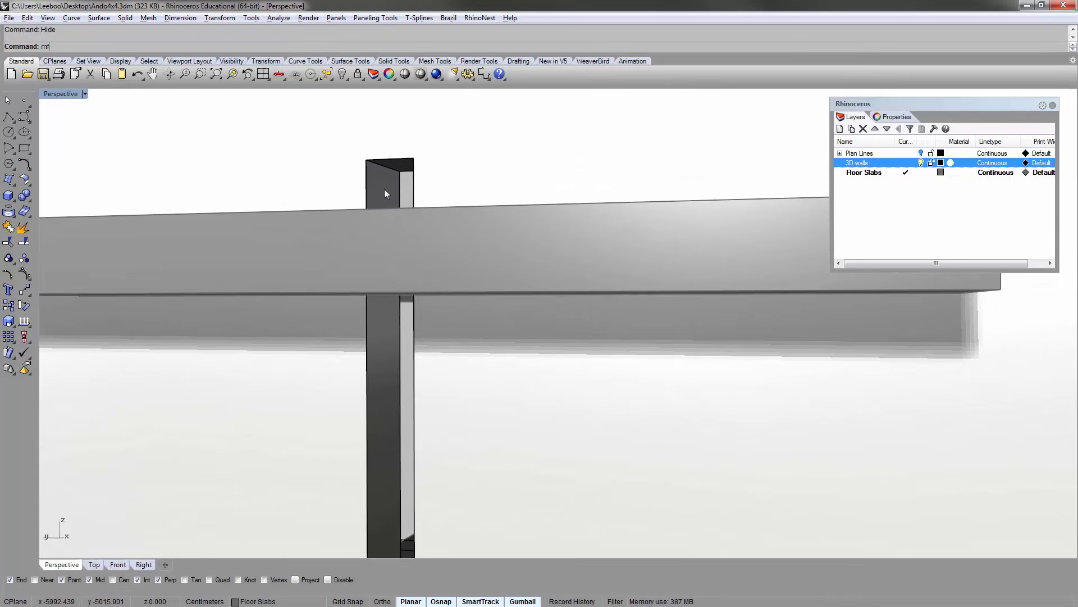
{"action": "key", "text": "Return"}
{"action": "key", "text": "Return"}
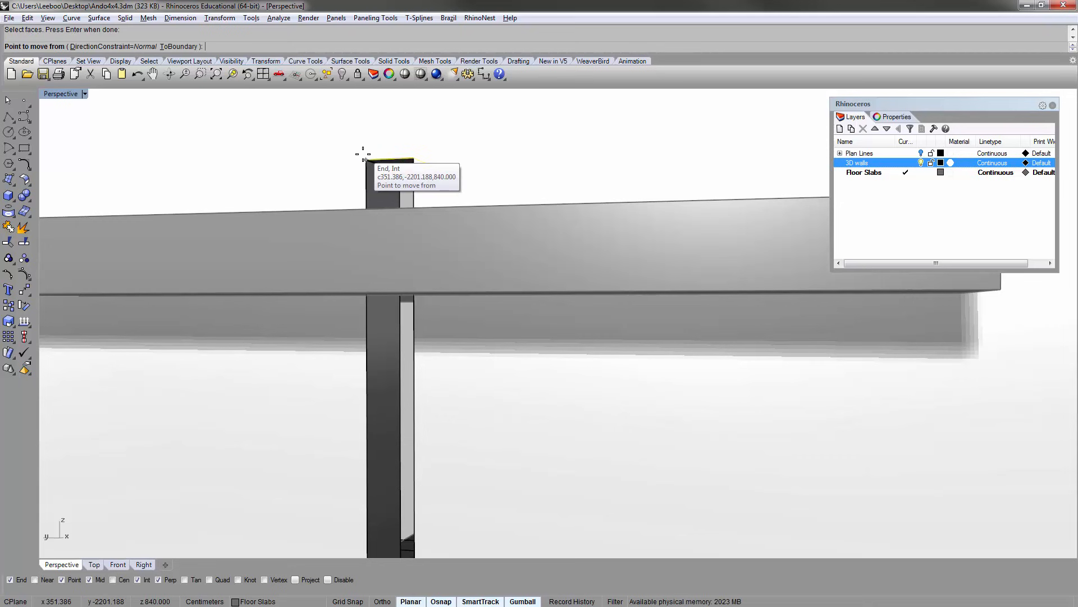
{"action": "left_click", "coordinate": [363, 159]}
{"action": "scroll", "coordinate": [363, 152], "scroll_direction": "down", "scroll_amount": 5}
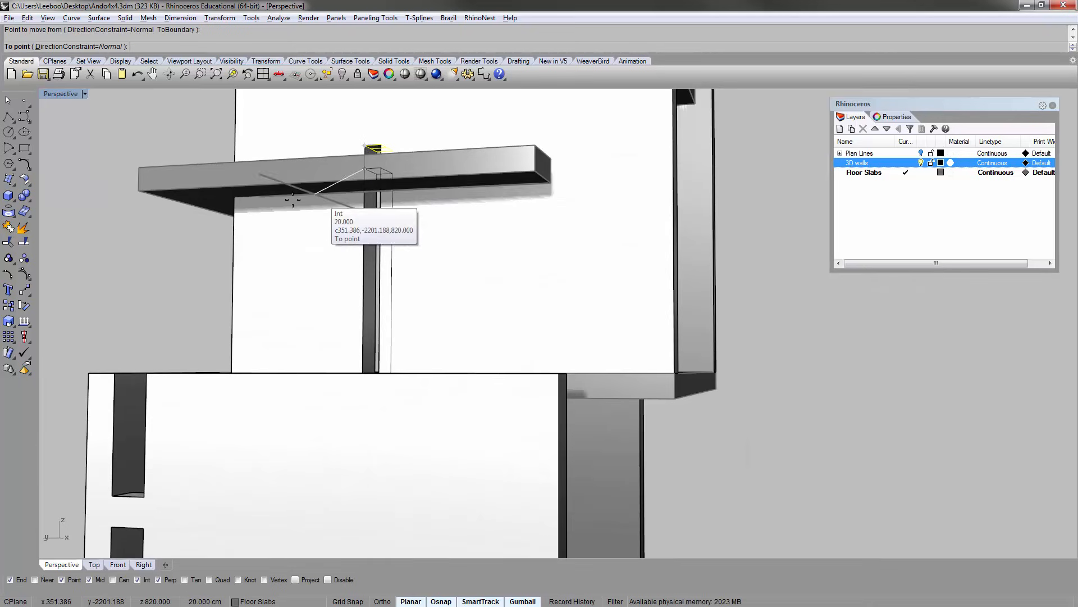
{"action": "left_click", "coordinate": [135, 192]}
{"action": "scroll", "coordinate": [146, 228], "scroll_direction": "up", "scroll_amount": 5}
{"action": "scroll", "coordinate": [409, 161], "scroll_direction": "down", "scroll_amount": 5}
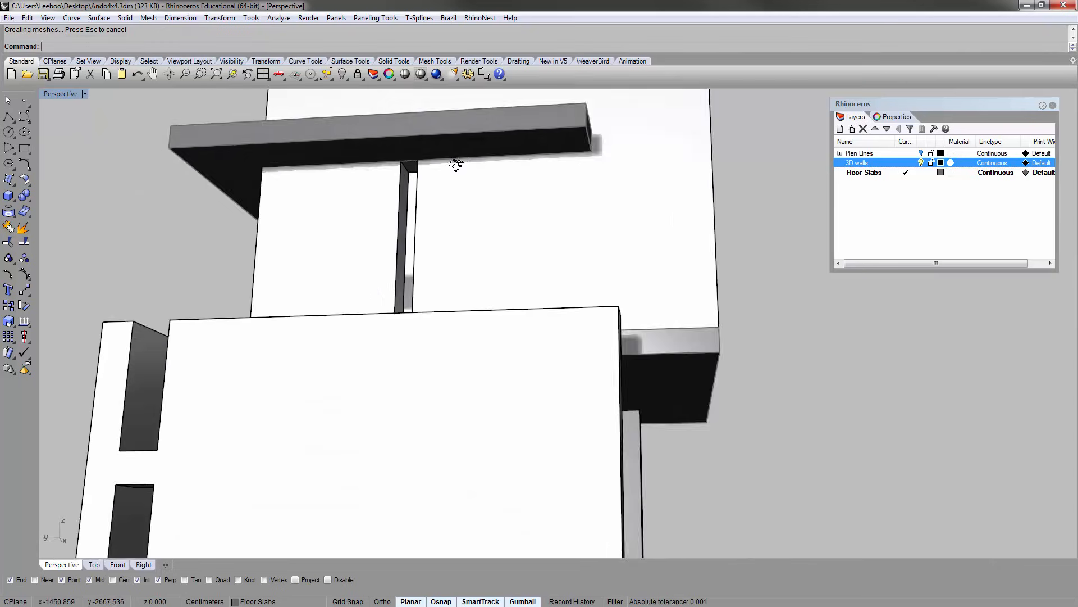
- Show the hidden lower wall solid again around the L-shaped roof slab
{"action": "right_click_drag", "start_coordinate": [457, 164], "coordinate": [333, 216]}
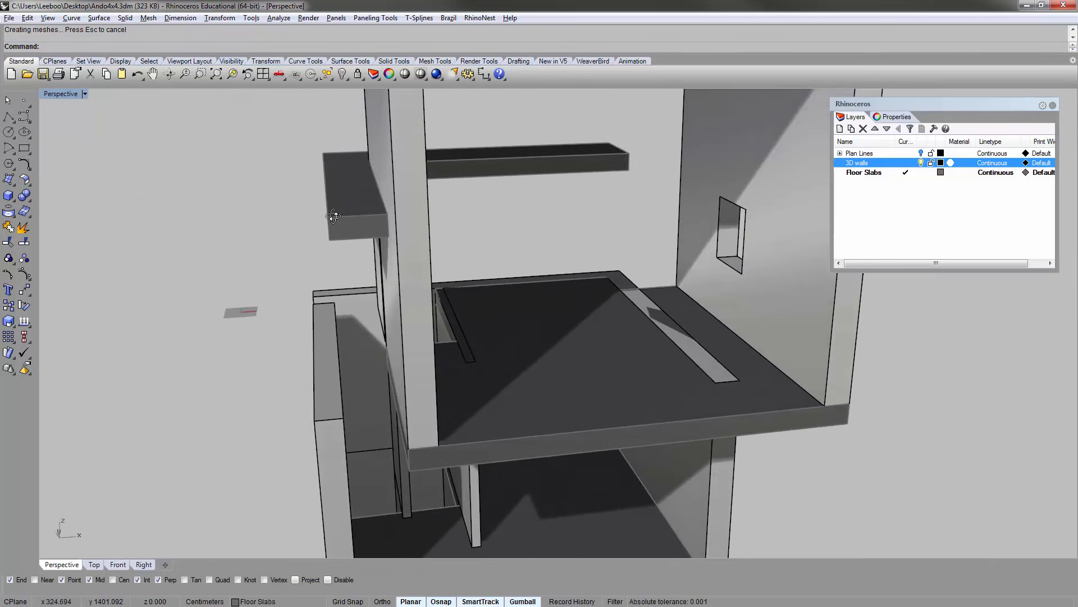
{"action": "key", "text": "Return"}
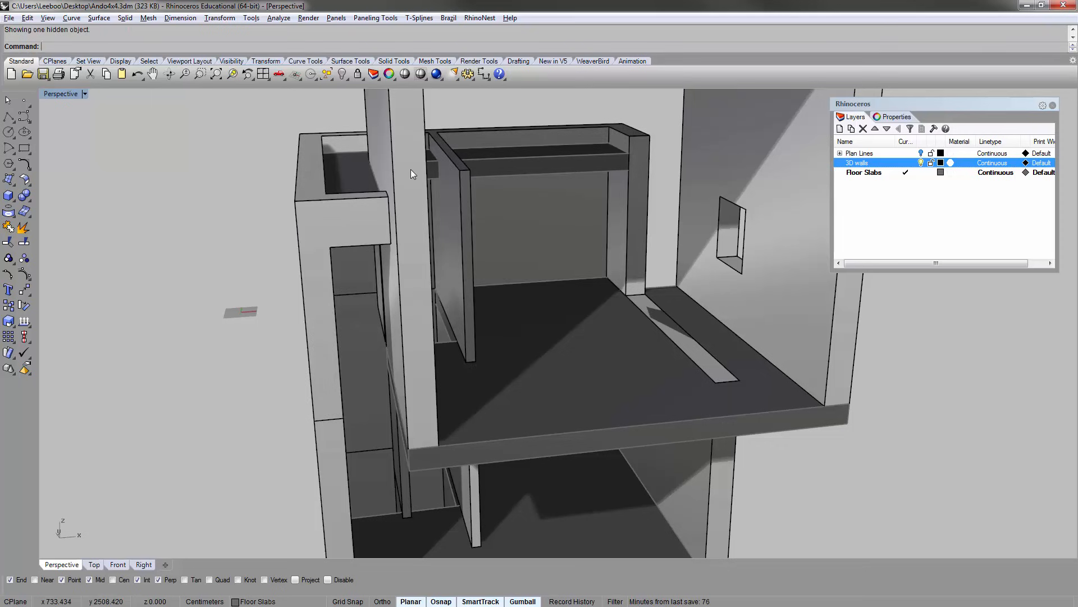
{"action": "right_click_drag", "start_coordinate": [410, 170], "coordinate": [336, 284]}
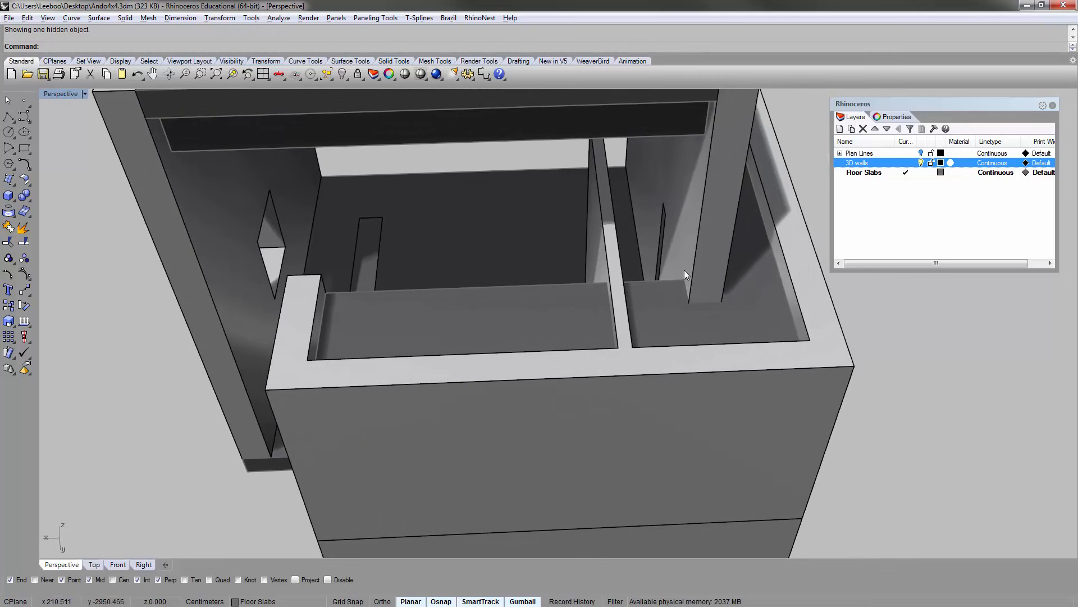
{"action": "left_click", "coordinate": [668, 319]}
{"action": "key", "text": "Escape"}
- Draw a rectangle along the roof slab's open inner edge, from the tall wall's end corner to the lower end wall
{"action": "right_click_drag", "start_coordinate": [652, 326], "coordinate": [643, 318]}
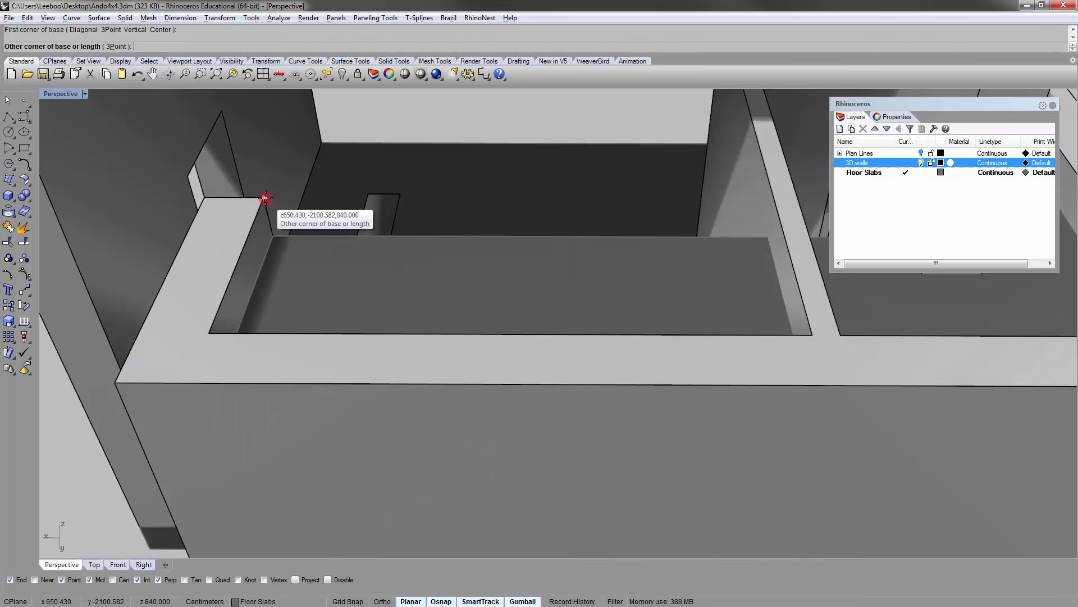
{"action": "left_click", "coordinate": [263, 200]}
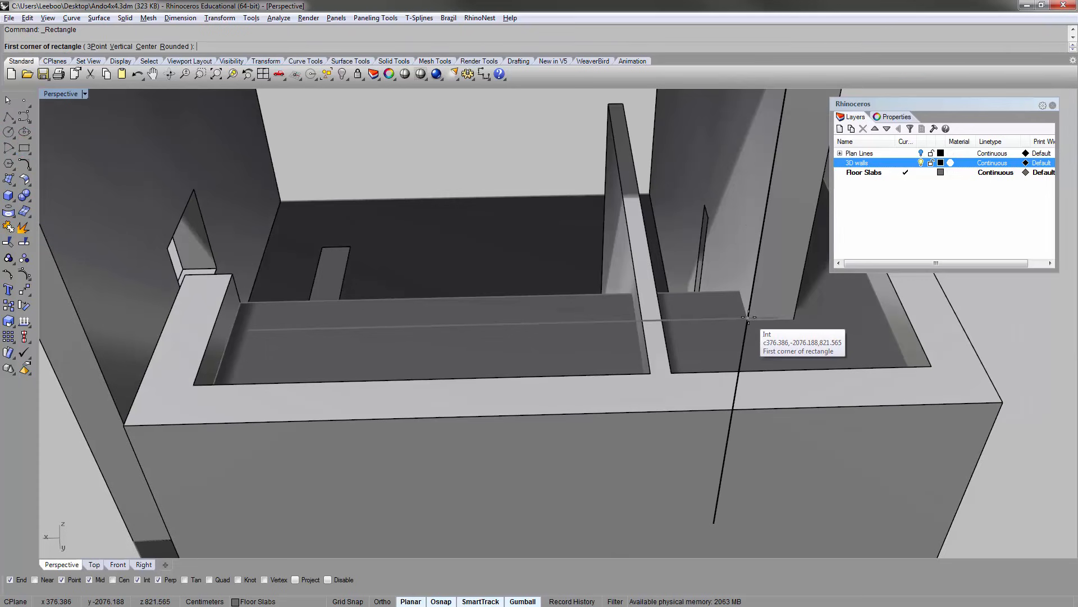
{"action": "left_click", "coordinate": [749, 318]}
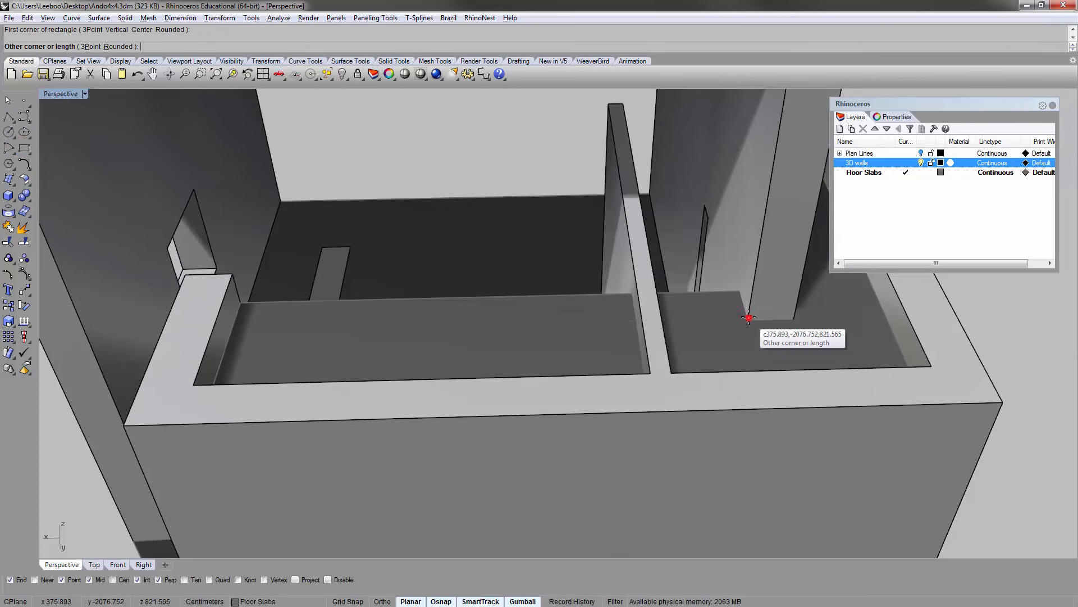
{"action": "left_click", "coordinate": [239, 305]}
- Extrude the rectangle up to the top of the lower end wall as a solid and delete its base curve
{"action": "left_click", "coordinate": [288, 330]}
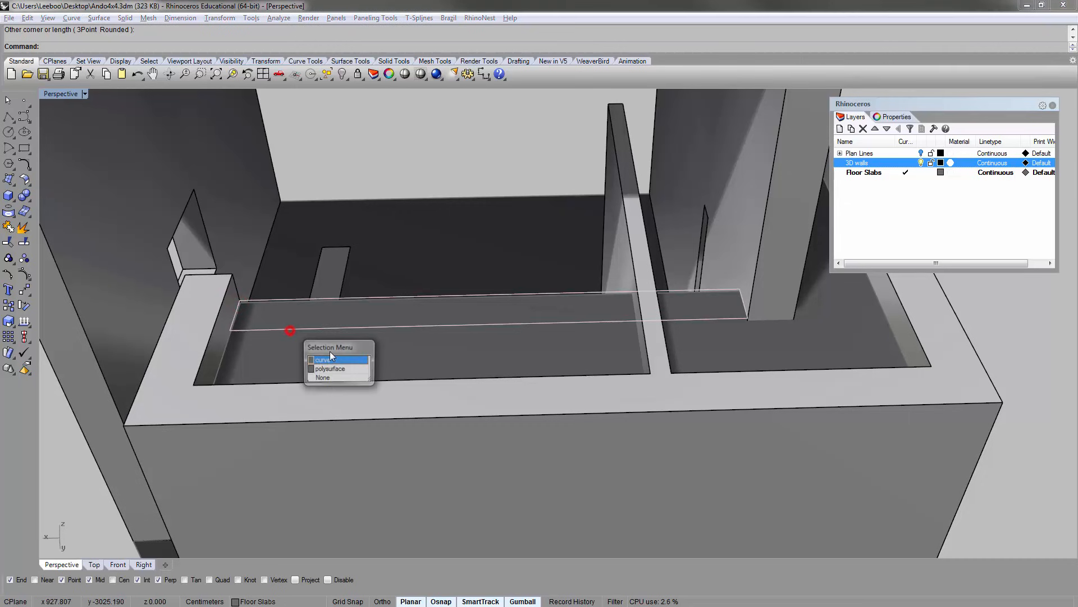
{"action": "left_click", "coordinate": [339, 360]}
{"action": "right_click_drag", "start_coordinate": [340, 358], "coordinate": [369, 306]}
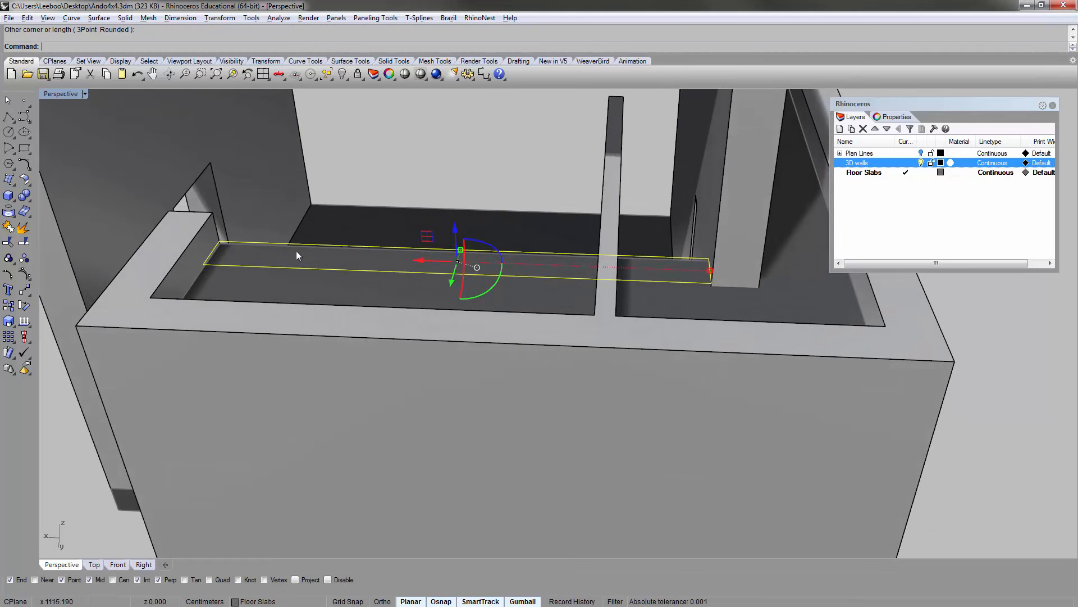
{"action": "type", "text": "e"}
{"action": "key", "text": "Return"}
{"action": "left_click", "coordinate": [212, 216]}
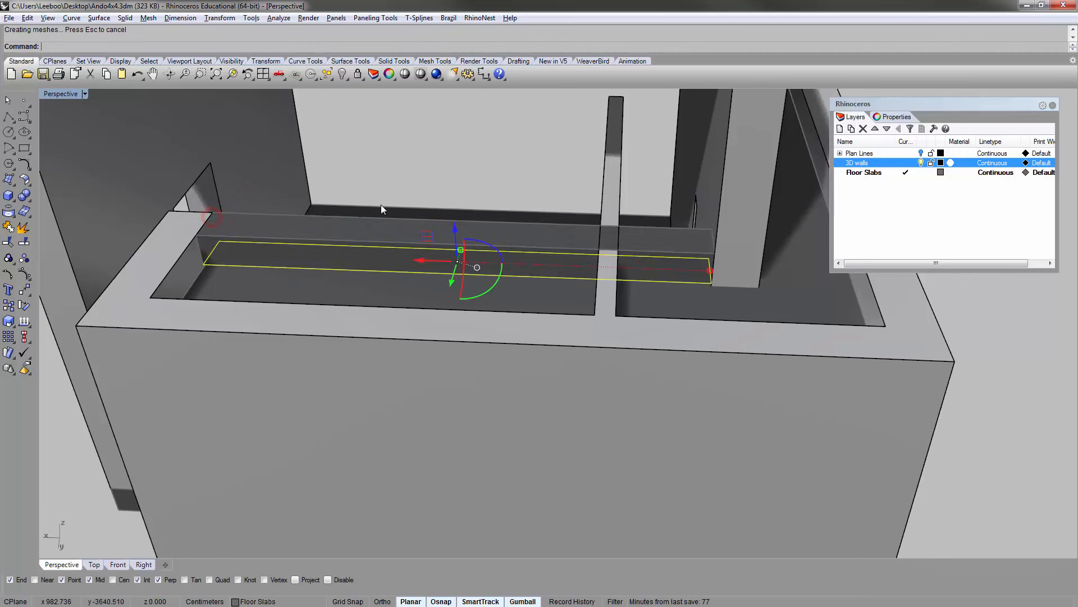
{"action": "key", "text": "Delete"}
- Examine the new block on the L-shaped roof slab, between the lower end wall and the tall wall, from several sides
{"action": "left_click", "coordinate": [457, 241]}
{"action": "type", "text": "zs"}
{"action": "key", "text": "Return"}
{"action": "key", "text": "Escape"}
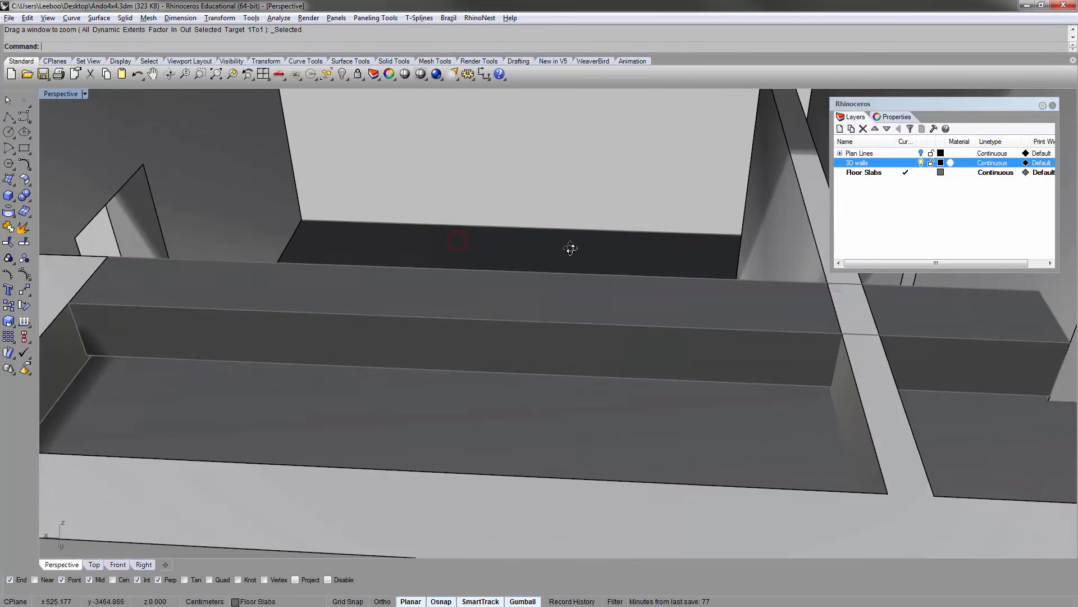
{"action": "right_click_drag", "start_coordinate": [570, 248], "coordinate": [416, 276]}
{"action": "left_click", "coordinate": [417, 276]}
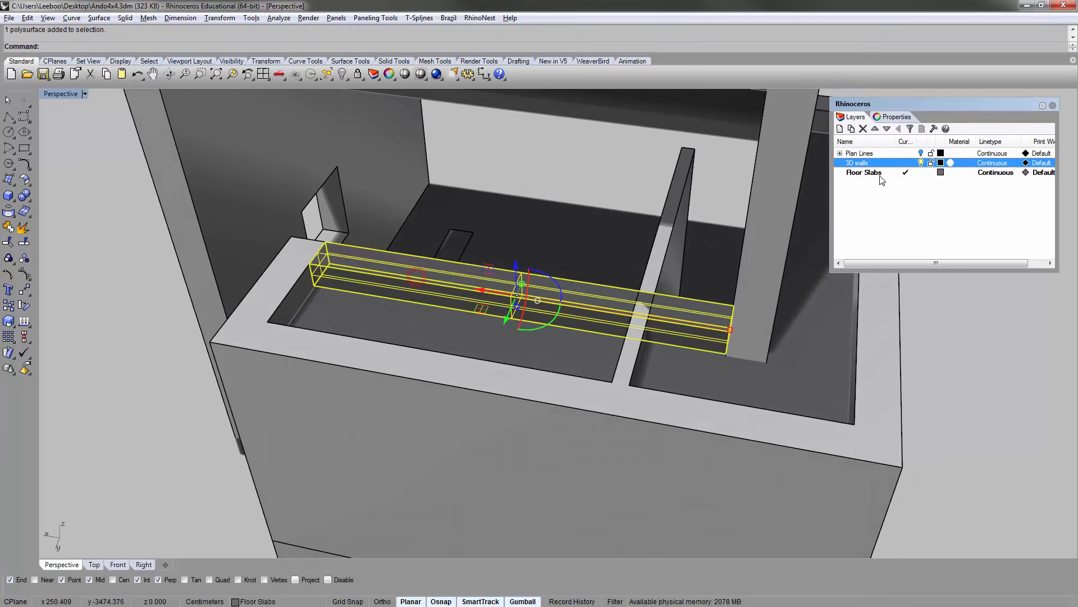
{"action": "left_click", "coordinate": [784, 383], "text": "shift"}
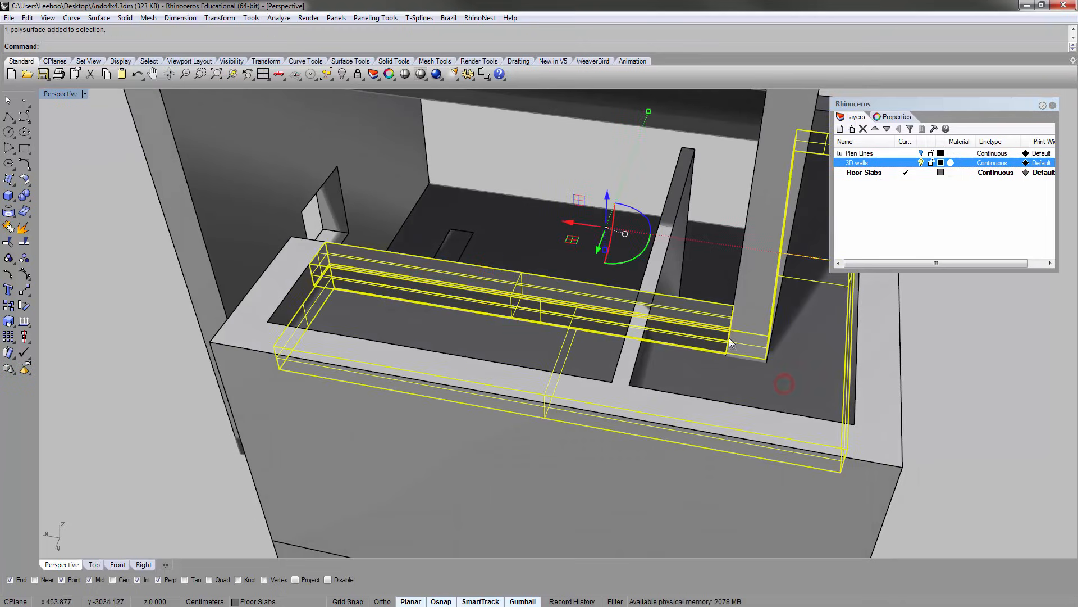
{"action": "right_click_drag", "start_coordinate": [730, 343], "coordinate": [507, 261]}
{"action": "key", "text": "Escape"}
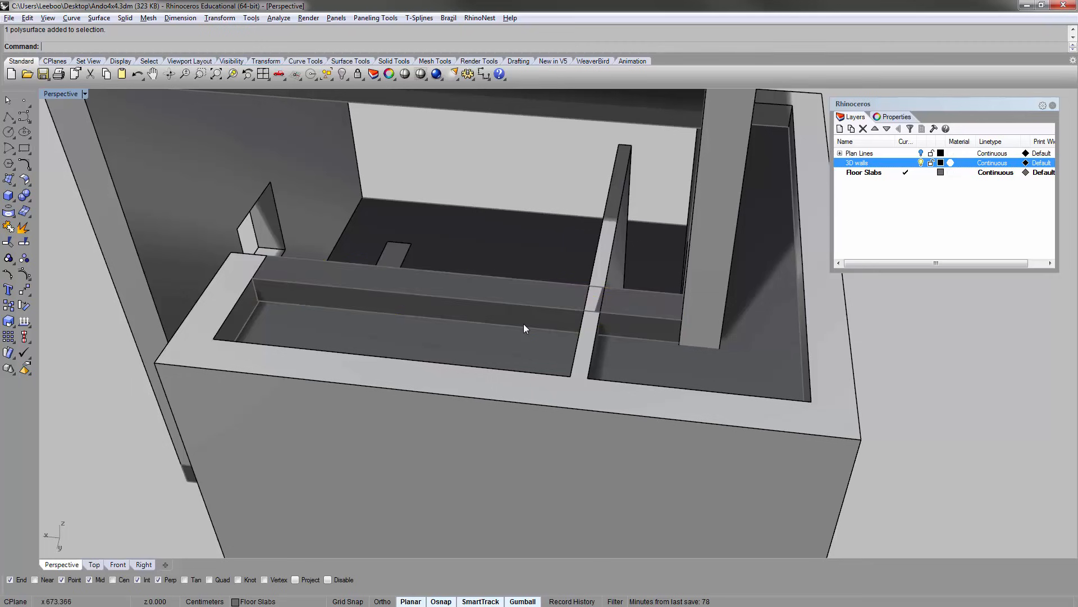
{"action": "right_click_drag", "start_coordinate": [674, 354], "coordinate": [630, 325]}
{"action": "right_click_drag", "start_coordinate": [579, 292], "coordinate": [291, 308]}
{"action": "left_click", "coordinate": [460, 357]}
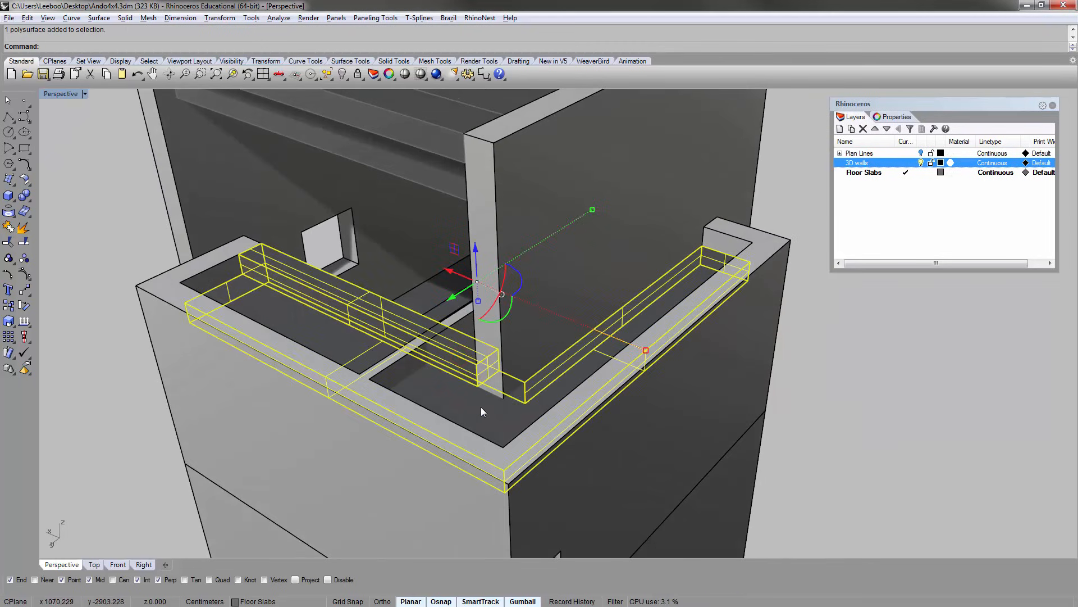
{"action": "right_click_drag", "start_coordinate": [481, 406], "coordinate": [680, 400]}
{"action": "left_click", "coordinate": [845, 345]}
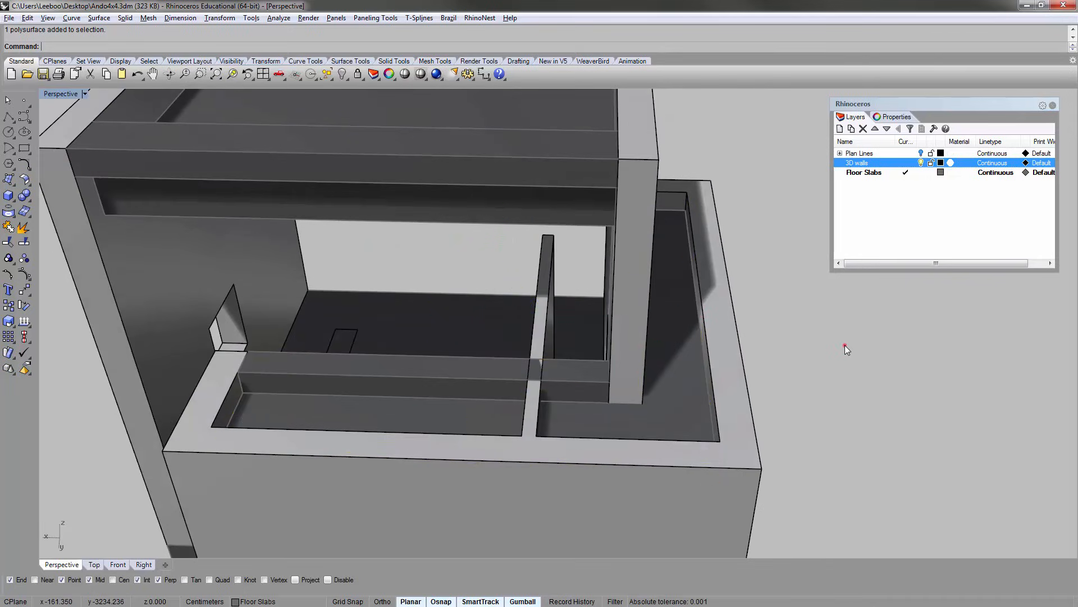
{"action": "left_click", "coordinate": [710, 377]}
{"action": "left_click", "coordinate": [812, 350]}
{"action": "right_click_drag", "start_coordinate": [824, 340], "coordinate": [663, 371]}
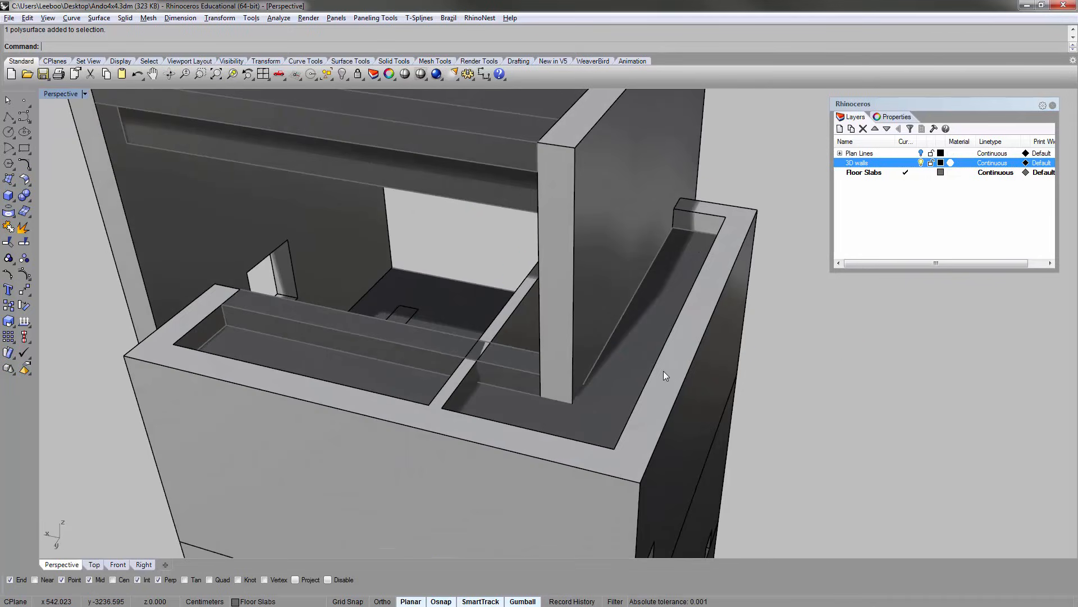
{"action": "left_click", "coordinate": [659, 374]}
{"action": "left_click", "coordinate": [643, 376]}
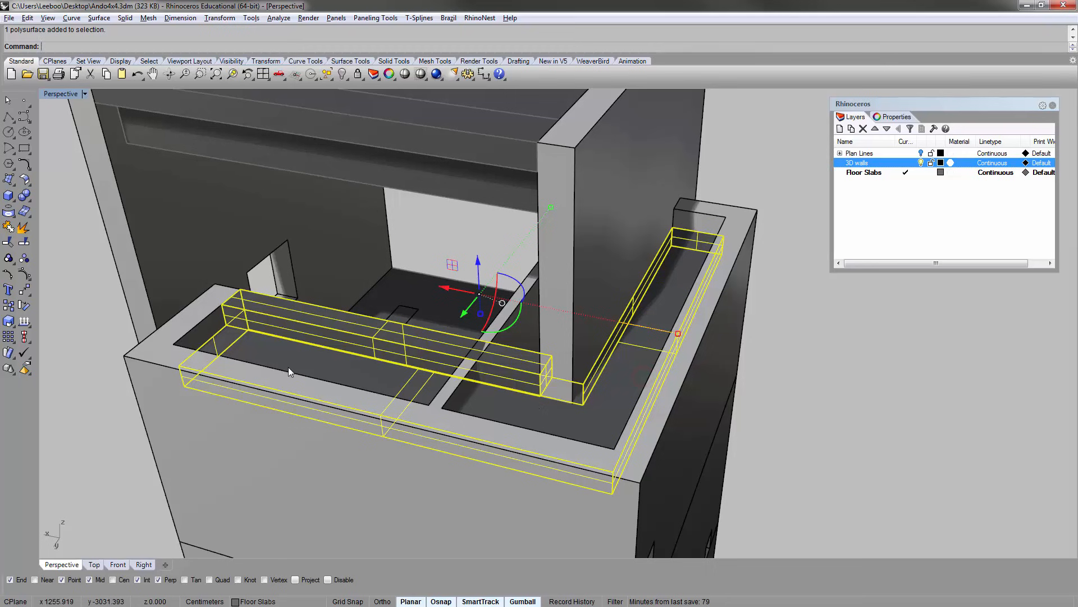
{"action": "key", "text": "Escape"}
{"action": "right_click_drag", "start_coordinate": [233, 339], "coordinate": [663, 322]}
- Examine where the new block crosses the thin partition wall, from outside and from inside the upper room
{"action": "left_click", "coordinate": [550, 306]}
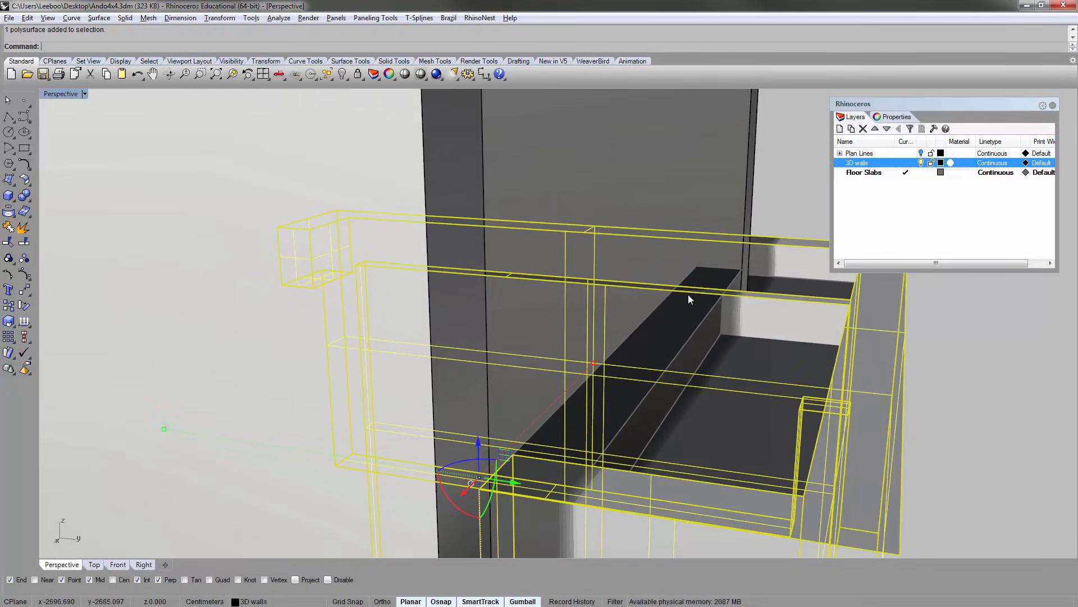
{"action": "key", "text": "Escape"}
{"action": "left_click", "coordinate": [802, 305]}
{"action": "left_click", "coordinate": [968, 318]}
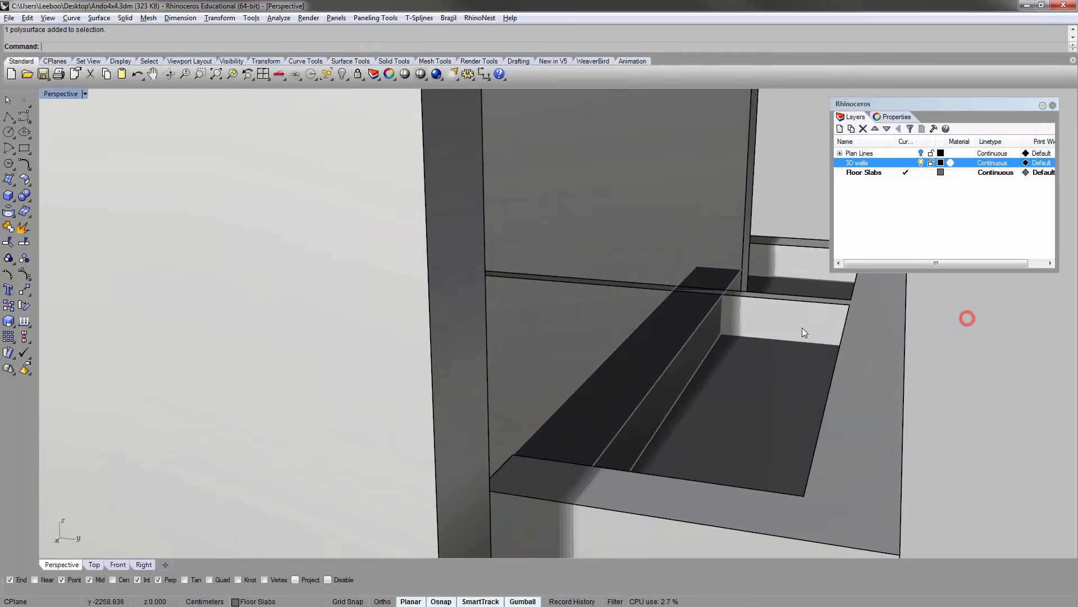
{"action": "left_click", "coordinate": [801, 326]}
{"action": "key", "text": "Escape"}
{"action": "scroll", "coordinate": [907, 331], "scroll_direction": "down", "scroll_amount": 6}
{"action": "right_click_drag", "start_coordinate": [743, 313], "coordinate": [888, 308]}
{"action": "right_click_drag", "start_coordinate": [702, 250], "coordinate": [739, 235]}
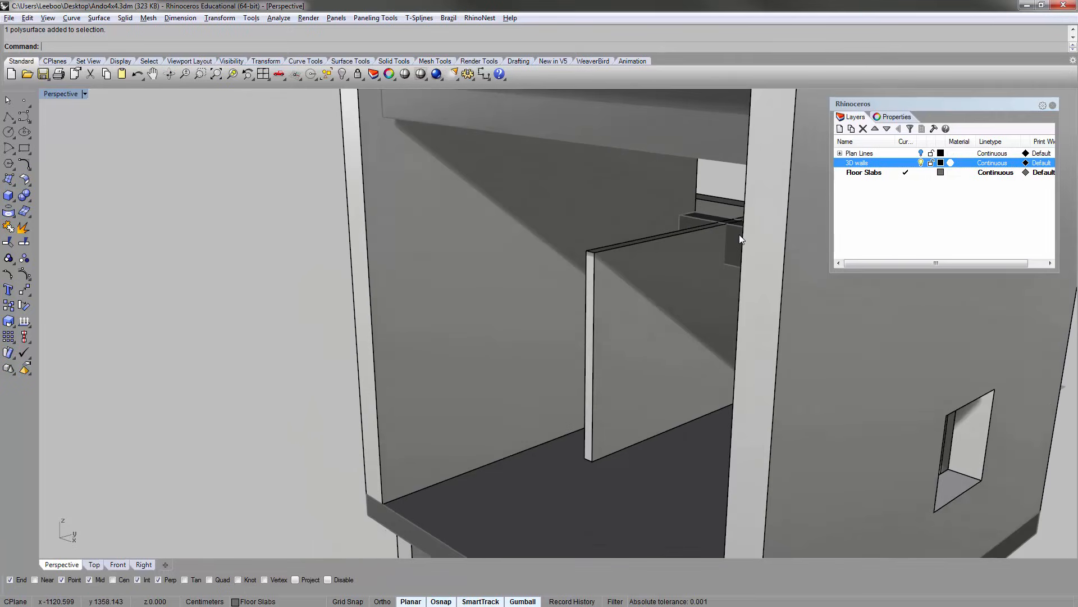
{"action": "left_click_drag", "start_coordinate": [866, 231], "coordinate": [786, 246]}
{"action": "scroll", "coordinate": [760, 249], "scroll_direction": "up", "scroll_amount": 2}
{"action": "right_click_drag", "start_coordinate": [759, 250], "coordinate": [485, 283]}
{"action": "scroll", "coordinate": [633, 264], "scroll_direction": "up", "scroll_amount": 2}
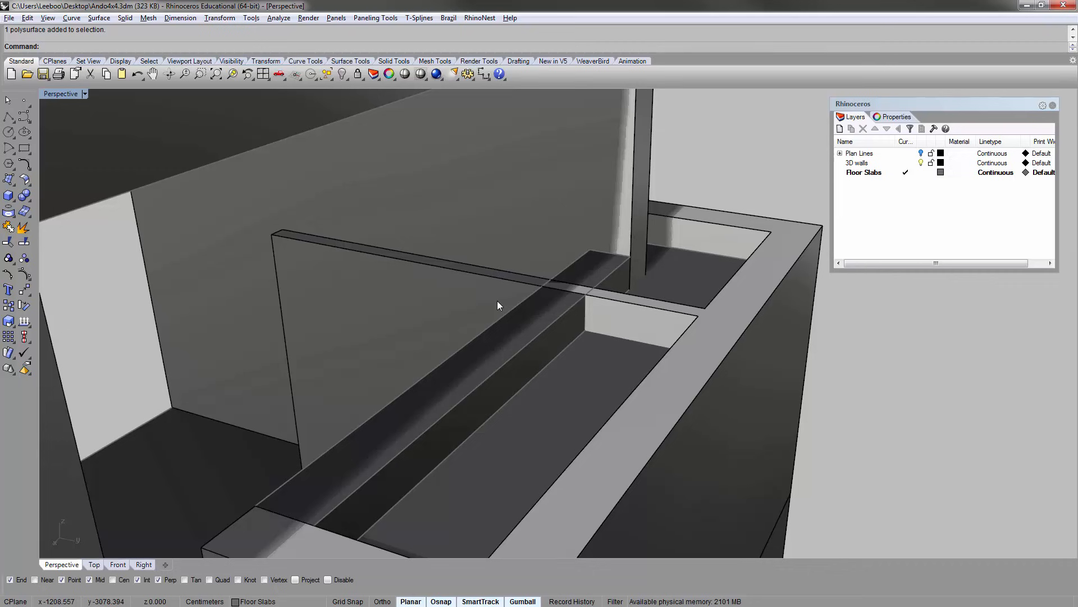
{"action": "right_click_drag", "start_coordinate": [497, 304], "coordinate": [723, 321]}
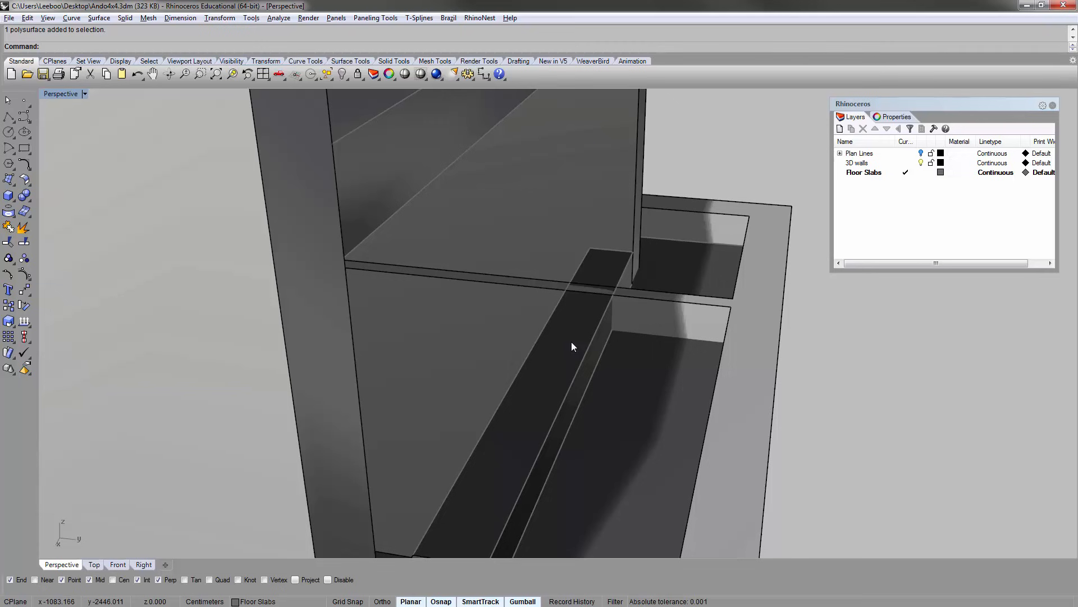
- Hide the tall slotted wall and the upper volume's other solids that cover the lower roof
{"action": "left_click", "coordinate": [628, 165]}
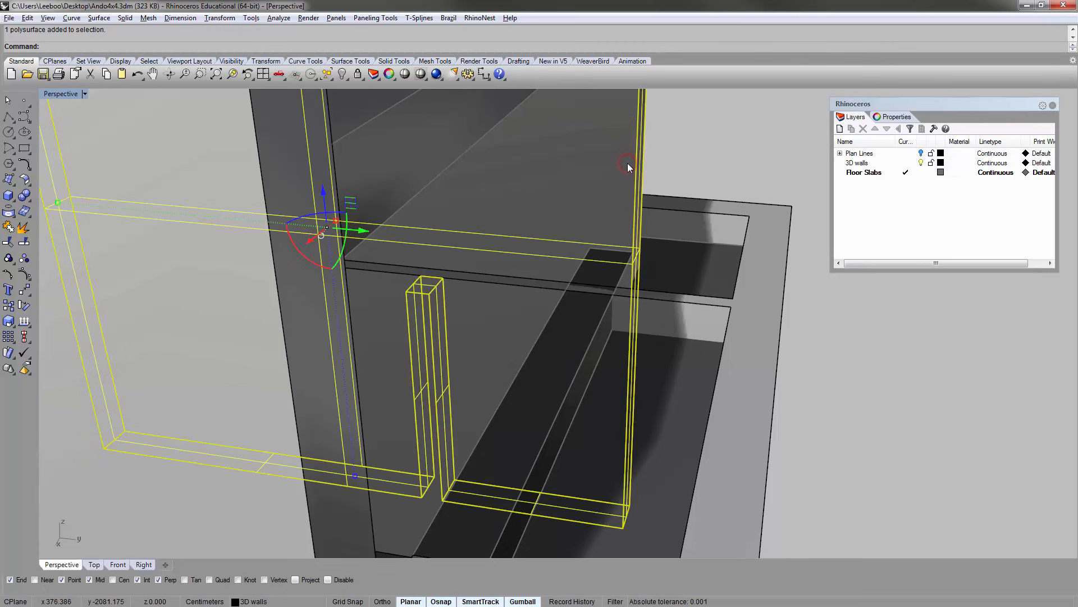
{"action": "scroll", "coordinate": [627, 163], "scroll_direction": "down", "scroll_amount": 3}
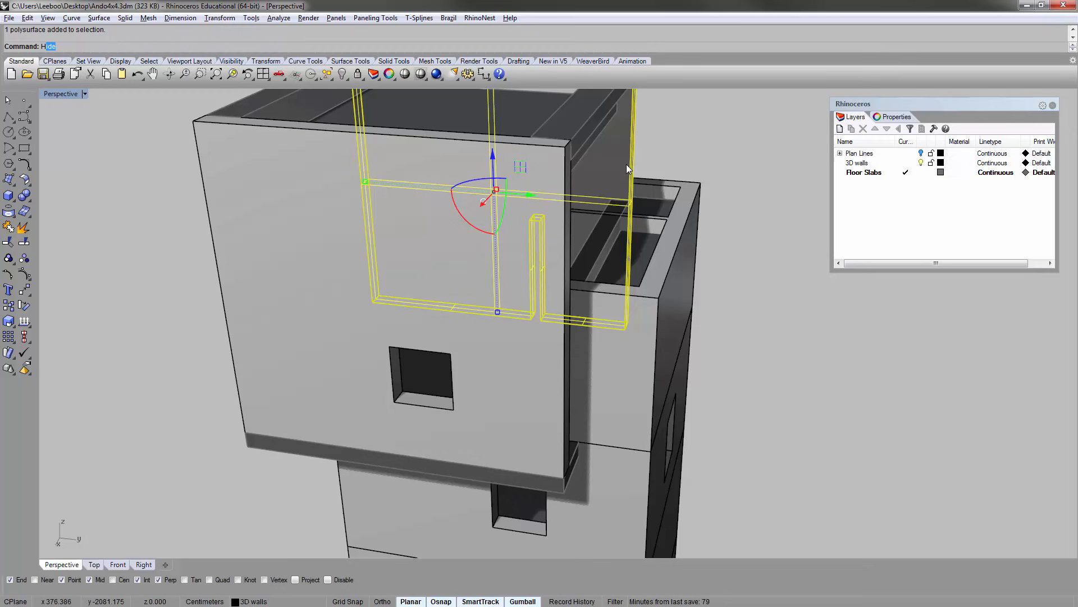
{"action": "key", "text": "Return"}
{"action": "left_click", "coordinate": [514, 194]}
{"action": "key", "text": "Return"}
{"action": "left_click", "coordinate": [582, 132]}
{"action": "key", "text": "Return"}
- Inspect the crossing of the block and the thin partition wall with the upper solids hidden
{"action": "scroll", "coordinate": [538, 211], "scroll_direction": "up", "scroll_amount": 10}
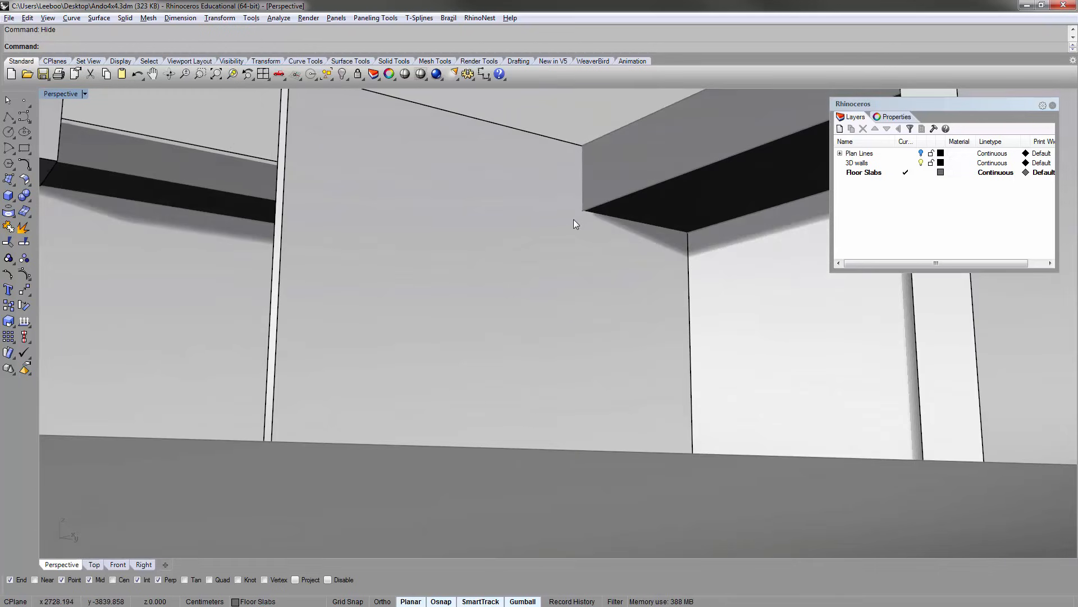
{"action": "scroll", "coordinate": [545, 224], "scroll_direction": "down", "scroll_amount": 5}
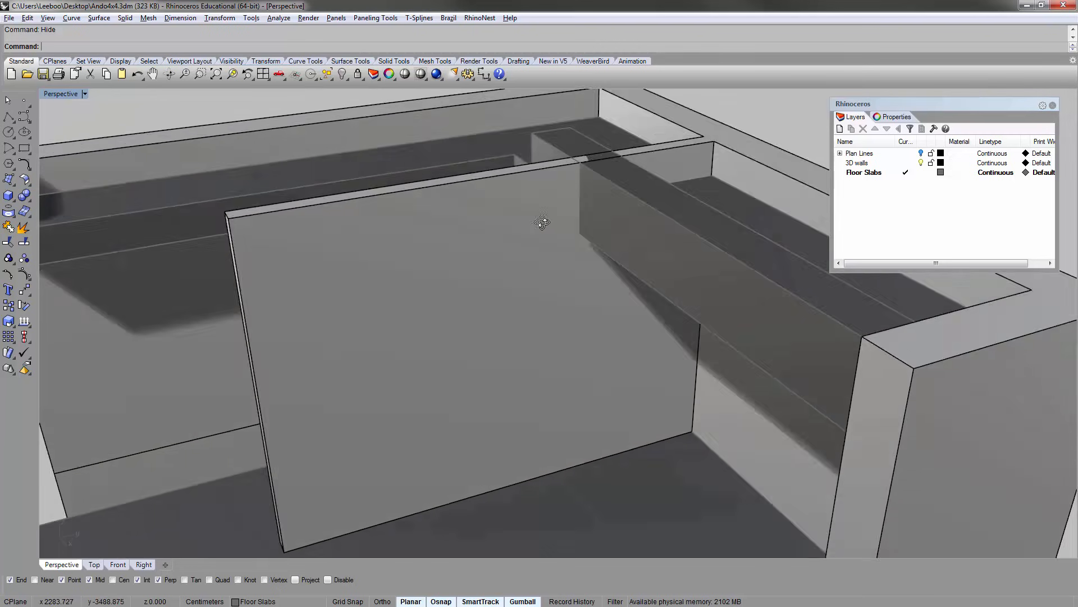
{"action": "left_click", "coordinate": [570, 235]}
{"action": "left_click", "coordinate": [762, 116]}
{"action": "scroll", "coordinate": [625, 296], "scroll_direction": "down", "scroll_amount": 2}
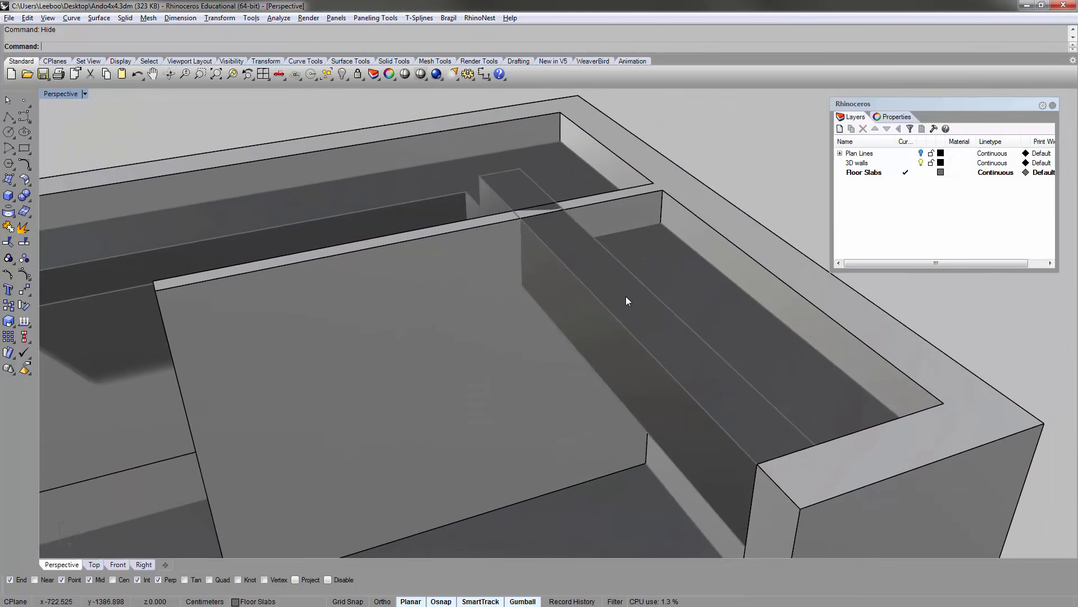
{"action": "left_click", "coordinate": [626, 296]}
{"action": "left_click", "coordinate": [710, 131]}
{"action": "scroll", "coordinate": [658, 191], "scroll_direction": "up", "scroll_amount": 5}
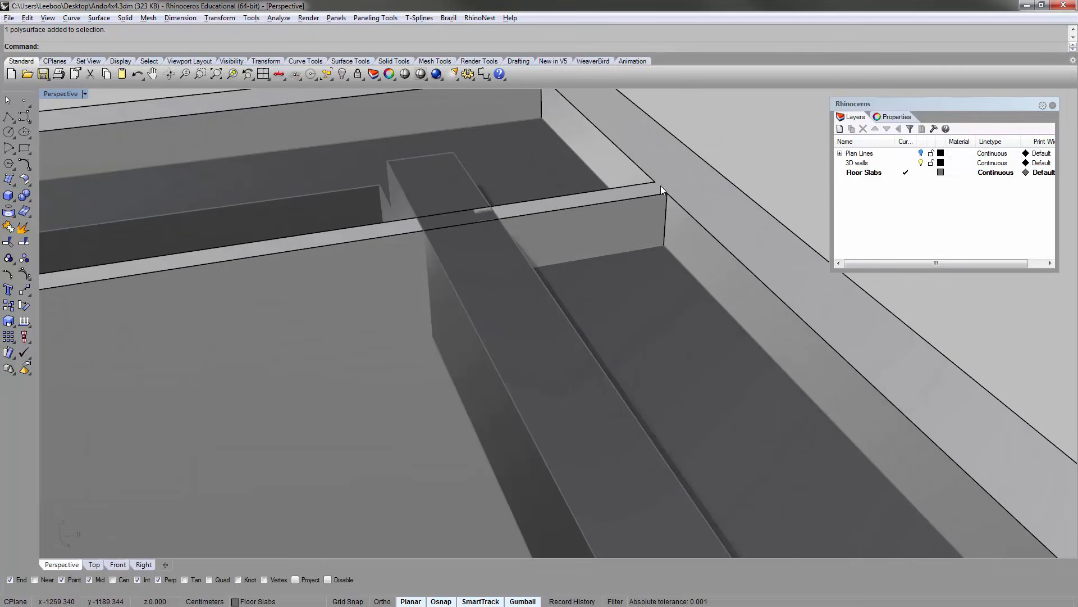
{"action": "scroll", "coordinate": [661, 187], "scroll_direction": "down", "scroll_amount": 3}
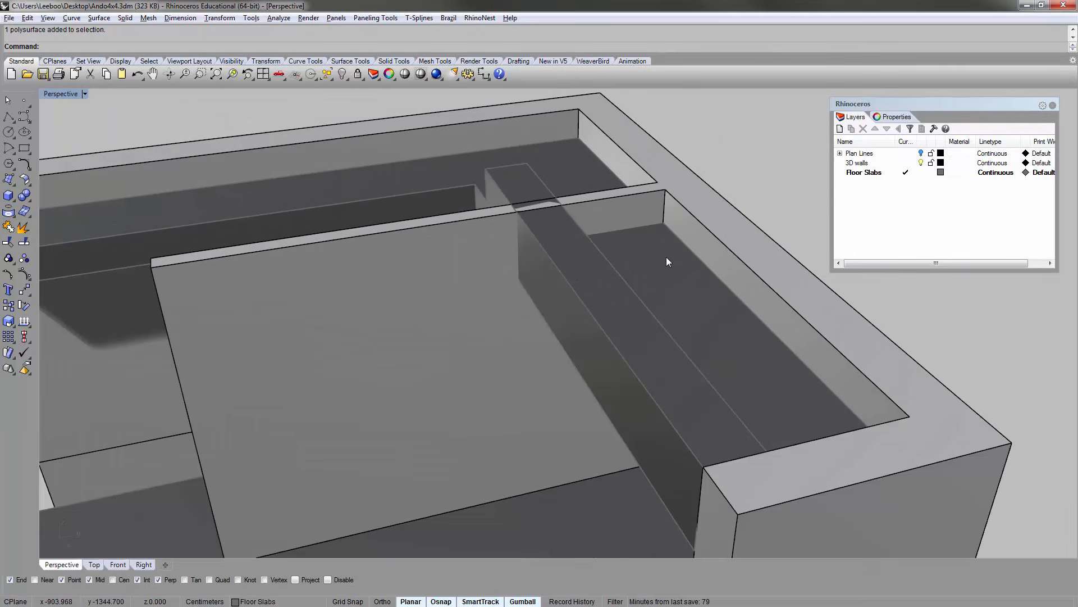
{"action": "scroll", "coordinate": [666, 257], "scroll_direction": "down", "scroll_amount": 3}
- Select the L-shaped roof slab, the block on it, and the lower wall solid together
{"action": "left_click", "coordinate": [665, 282]}
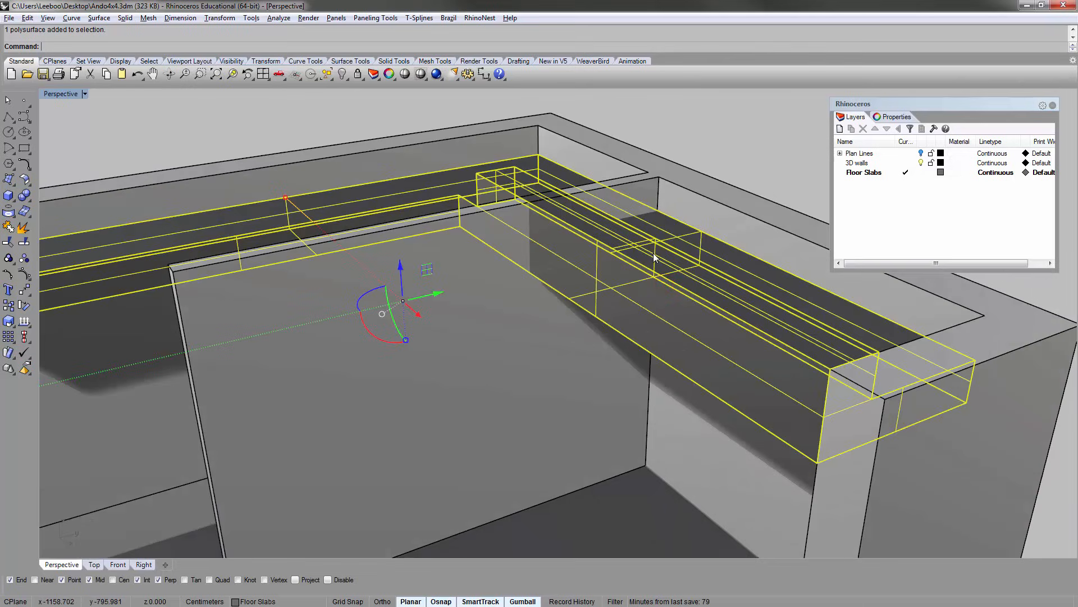
{"action": "left_click", "coordinate": [516, 328], "text": "shift"}
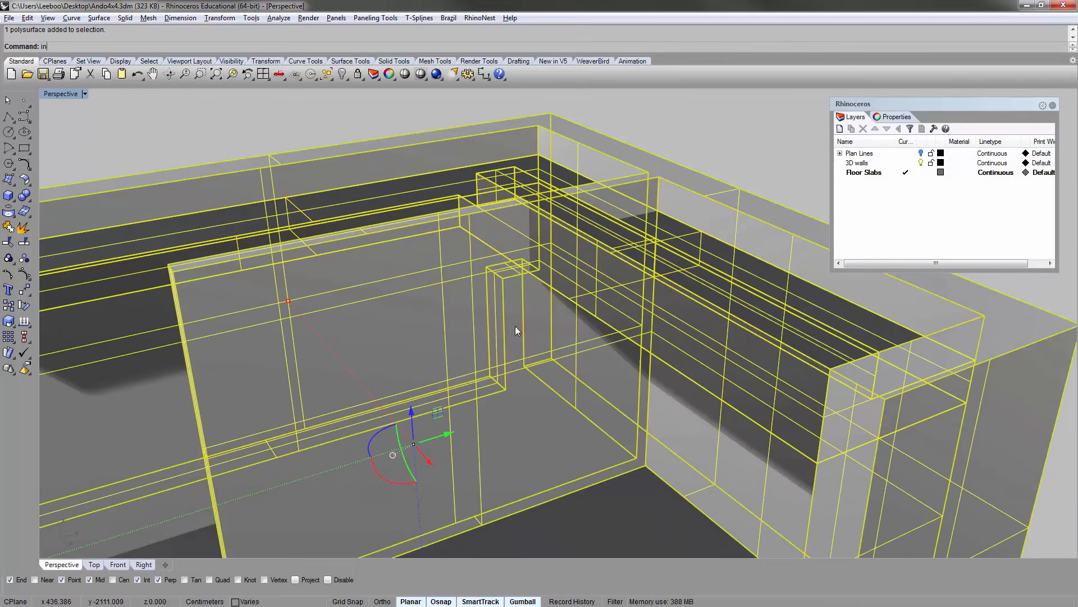
- Create intersection curves between the lower walls and the adjoining floor slab, and hide both solids
{"action": "key", "text": "Return"}
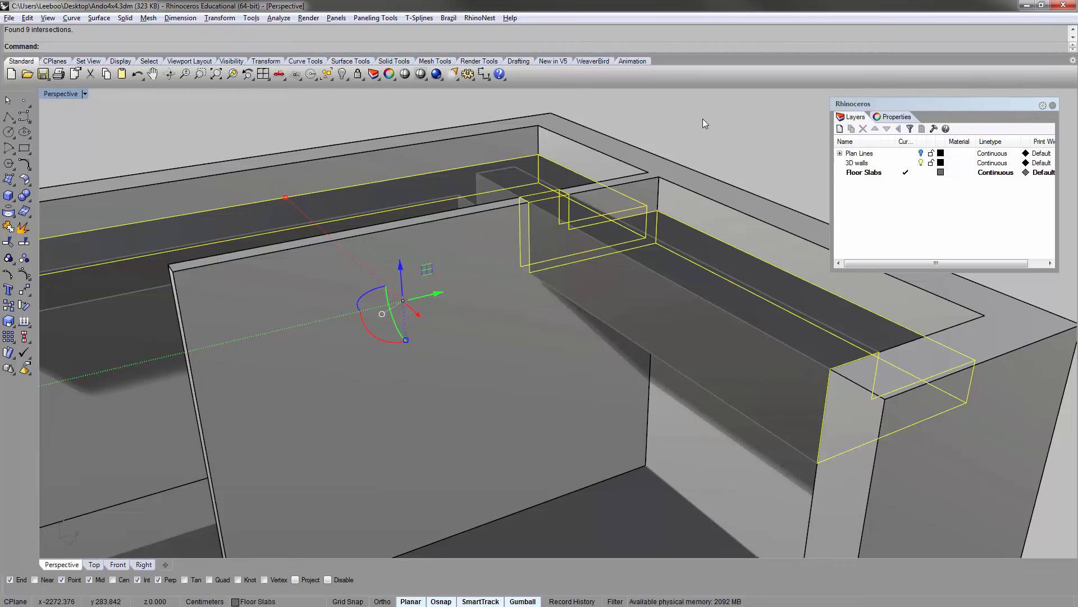
{"action": "left_click", "coordinate": [703, 119]}
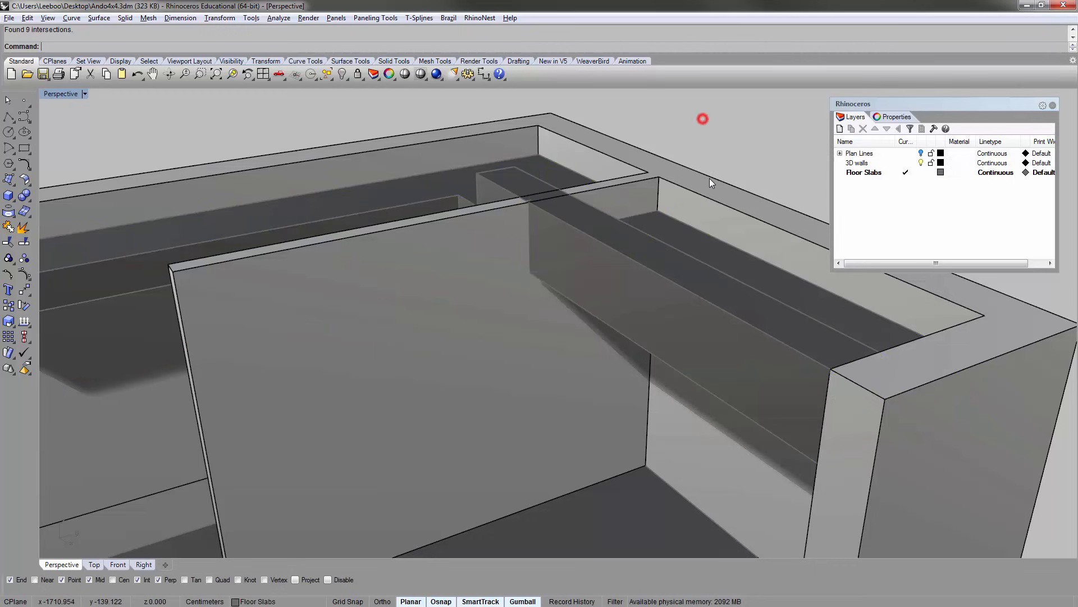
{"action": "left_click", "coordinate": [704, 187]}
{"action": "left_click", "coordinate": [599, 254], "text": "shift"}
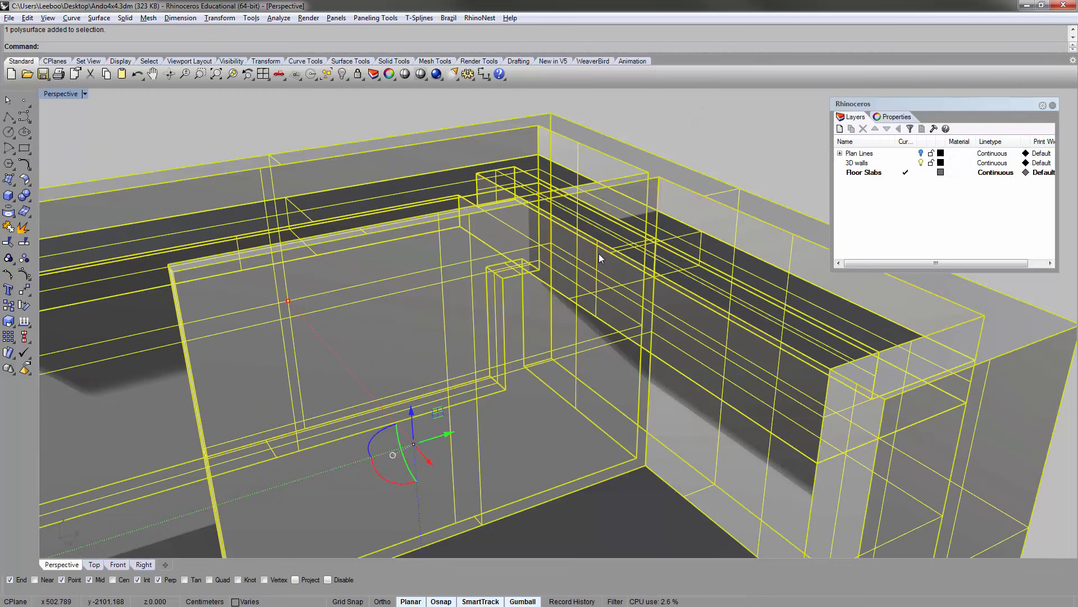
{"action": "key", "text": "ctrl+h"}
- Delete the surplus intersection curves, keeping only the small L-shaped outline where the slab crosses the partition wall
{"action": "right_click_drag", "start_coordinate": [628, 207], "coordinate": [716, 227]}
{"action": "left_click_drag", "start_coordinate": [710, 258], "coordinate": [683, 186]}
{"action": "scroll", "coordinate": [686, 214], "scroll_direction": "down", "scroll_amount": 5}
{"action": "key", "text": "Delete"}
{"action": "left_click_drag", "start_coordinate": [798, 293], "coordinate": [733, 239]}
{"action": "key", "text": "Delete"}
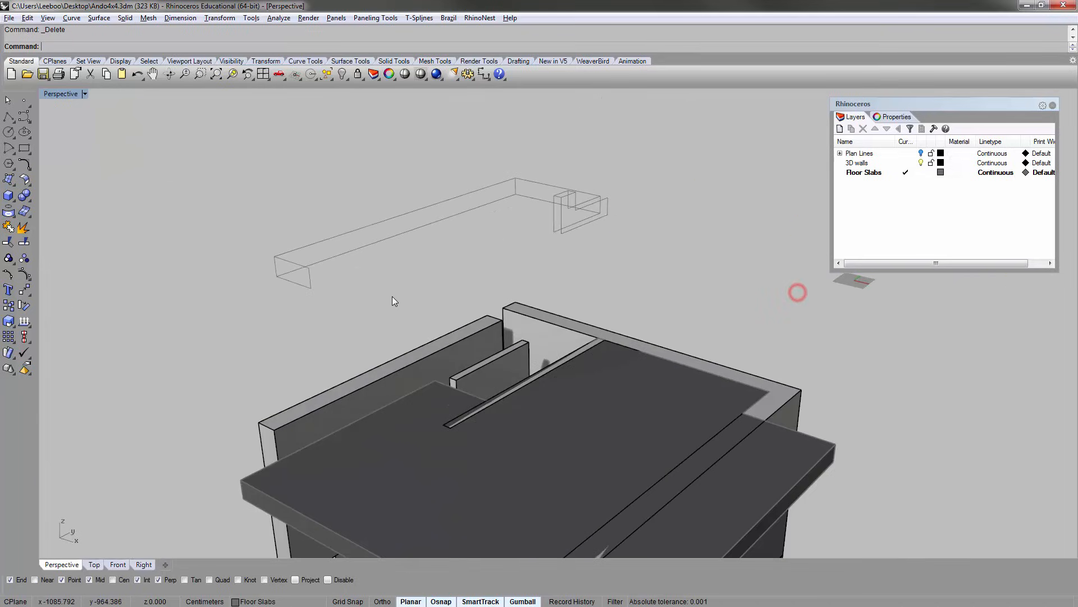
{"action": "left_click_drag", "start_coordinate": [358, 315], "coordinate": [320, 225]}
{"action": "key", "text": "Delete"}
- Draw a box spanning the corners of the L-shaped intersection outline, from its lower edge up to its full height
{"action": "scroll", "coordinate": [500, 175], "scroll_direction": "up", "scroll_amount": 6}
{"action": "right_click_drag", "start_coordinate": [639, 188], "coordinate": [539, 371]}
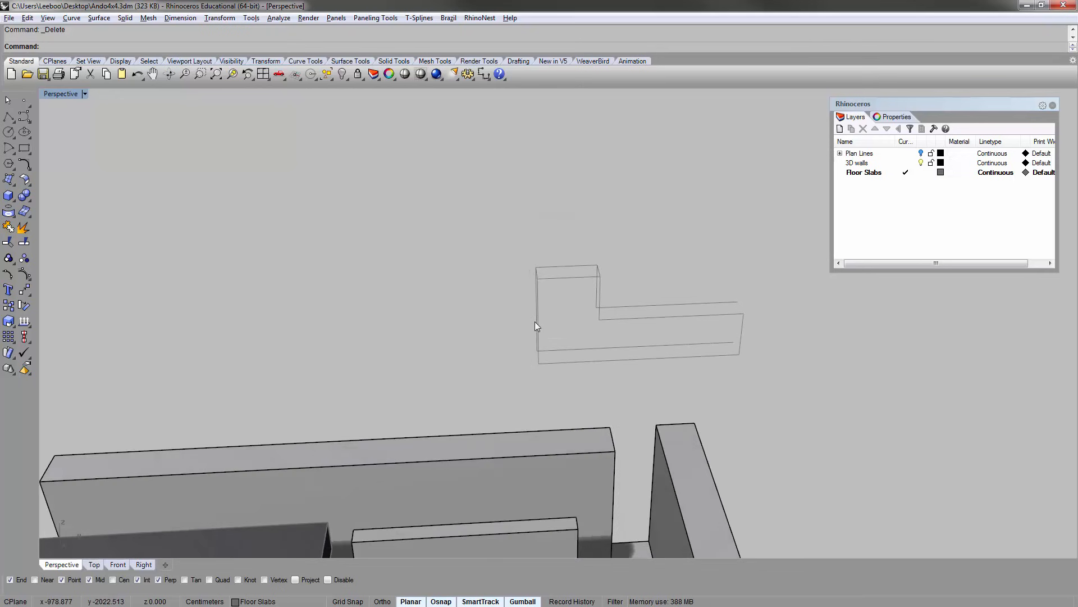
{"action": "right_click_drag", "start_coordinate": [756, 235], "coordinate": [567, 225]}
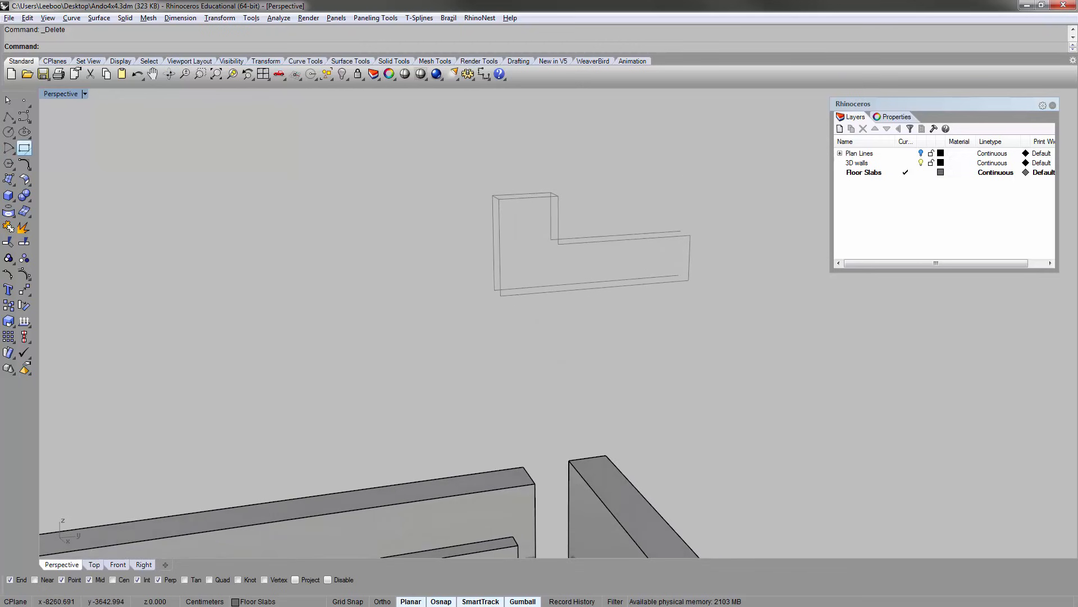
{"action": "left_click", "coordinate": [8, 198]}
{"action": "right_click_drag", "start_coordinate": [436, 270], "coordinate": [463, 306]}
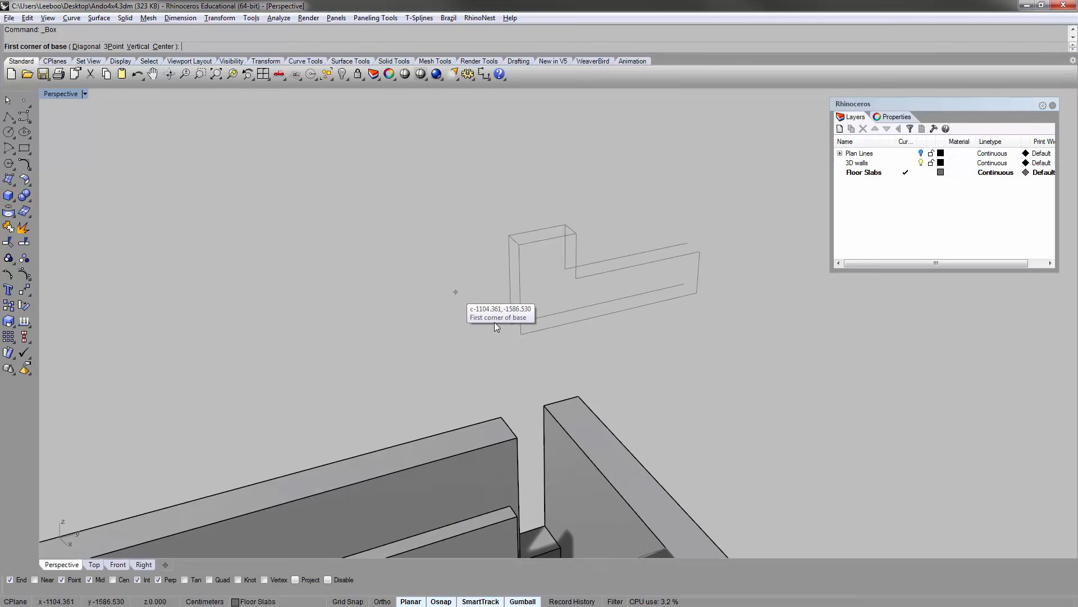
{"action": "left_click", "coordinate": [509, 322]}
{"action": "left_click", "coordinate": [696, 292]}
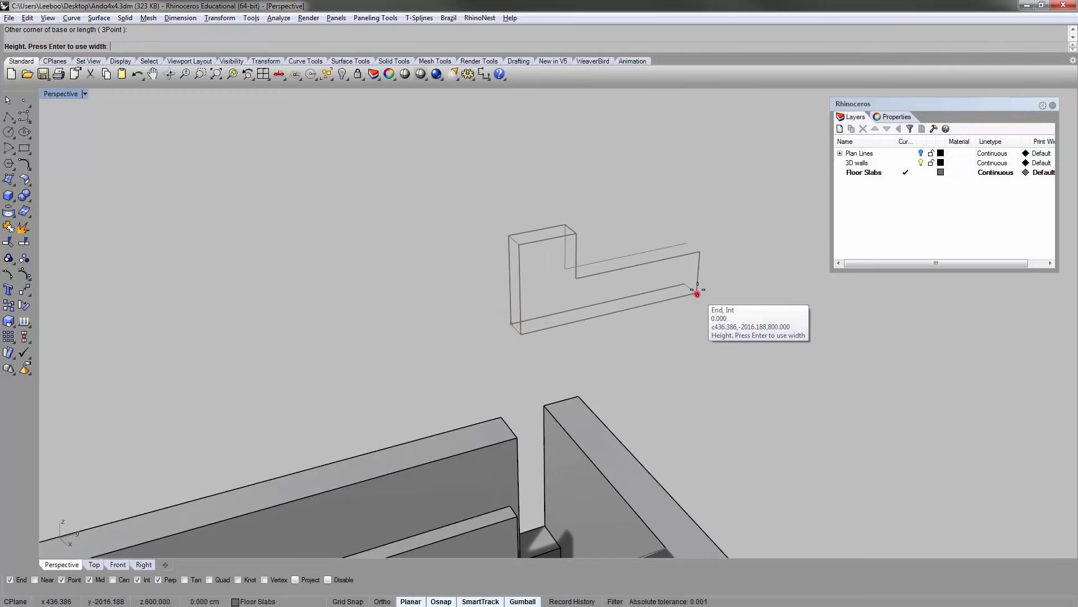
{"action": "left_click", "coordinate": [510, 232]}
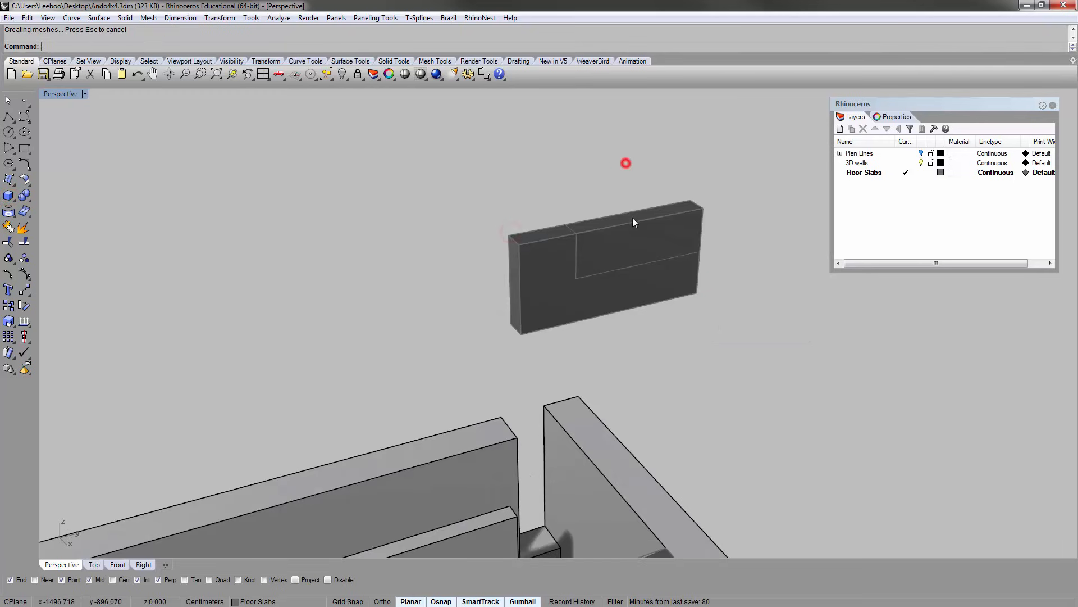
- Move both long side faces of the box outward with MoveFace to make it thicker than the partition wall
{"action": "mouse_move", "coordinate": [633, 222]}
{"action": "right_mouse_down"}
{"action": "mouse_move", "coordinate": [706, 267]}
{"action": "mouse_move", "coordinate": [739, 263]}
{"action": "mouse_move", "coordinate": [547, 201]}
{"action": "mouse_move", "coordinate": [581, 234]}
{"action": "mouse_move", "coordinate": [636, 226]}
{"action": "right_mouse_up"}
{"action": "type", "text": "mf"}
{"action": "key", "text": "Return"}
{"action": "left_click", "coordinate": [560, 188]}
{"action": "left_click", "coordinate": [585, 227]}
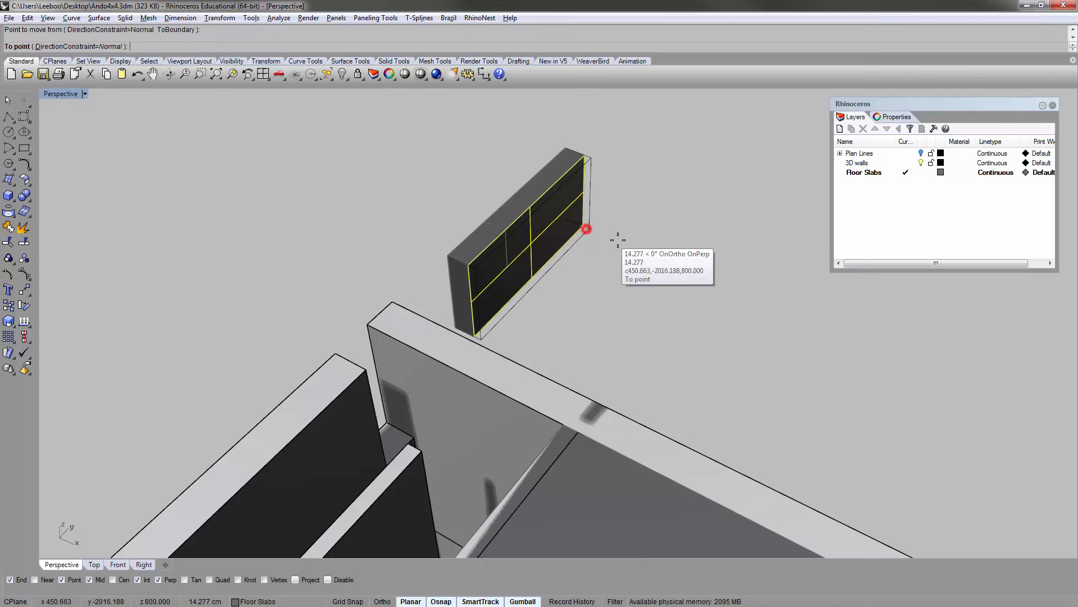
{"action": "left_click", "coordinate": [625, 245]}
{"action": "right_click", "coordinate": [602, 269]}
{"action": "right_click_drag", "start_coordinate": [602, 269], "coordinate": [676, 222]}
{"action": "left_click", "coordinate": [557, 206]}
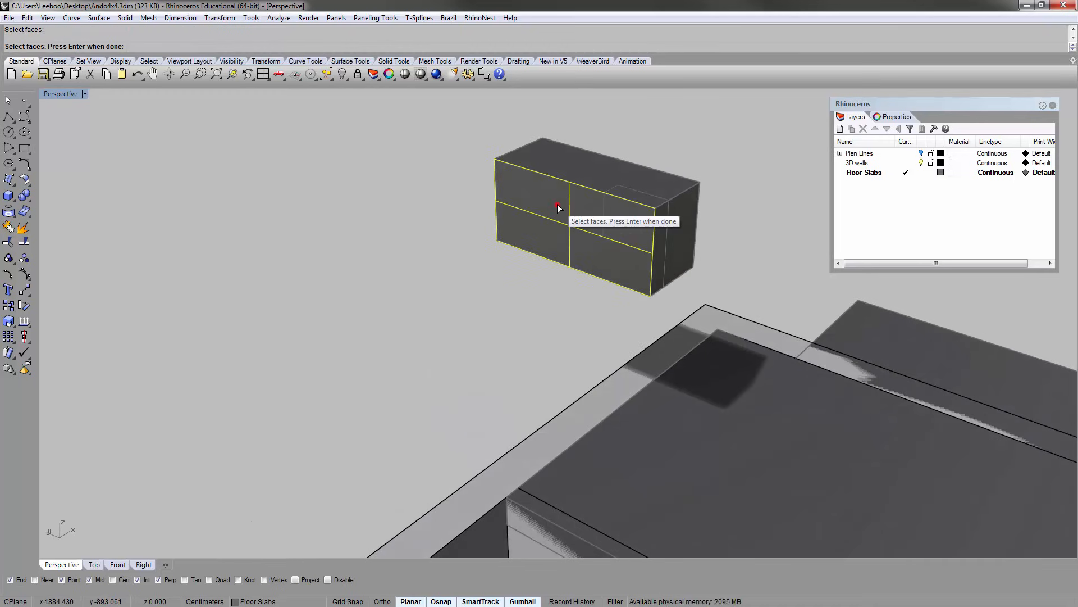
{"action": "right_click", "coordinate": [484, 247]}
{"action": "left_click", "coordinate": [494, 240]}
{"action": "left_click", "coordinate": [417, 268]}
- Unhide all objects and raise the box's top face about 28 cm above the wall with MoveFace
{"action": "right_click_drag", "start_coordinate": [653, 170], "coordinate": [455, 273]}
{"action": "type", "text": "ow"}
{"action": "key", "text": "Return"}
{"action": "type", "text": "mf"}
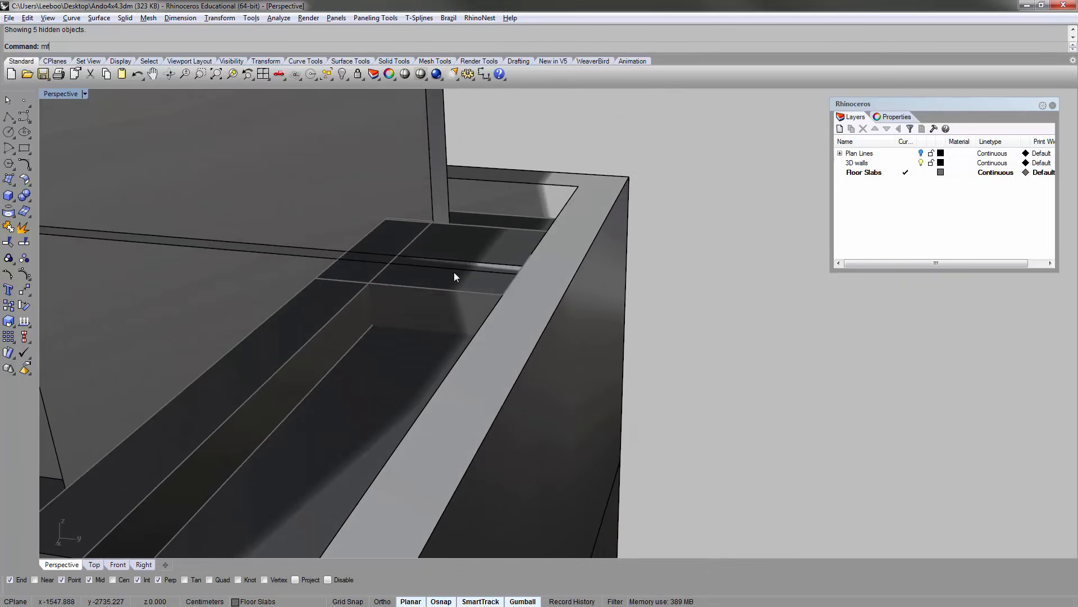
{"action": "key", "text": "Return"}
{"action": "left_click", "coordinate": [461, 245]}
{"action": "right_click_drag", "start_coordinate": [505, 233], "coordinate": [525, 208]}
{"action": "key", "text": "Return"}
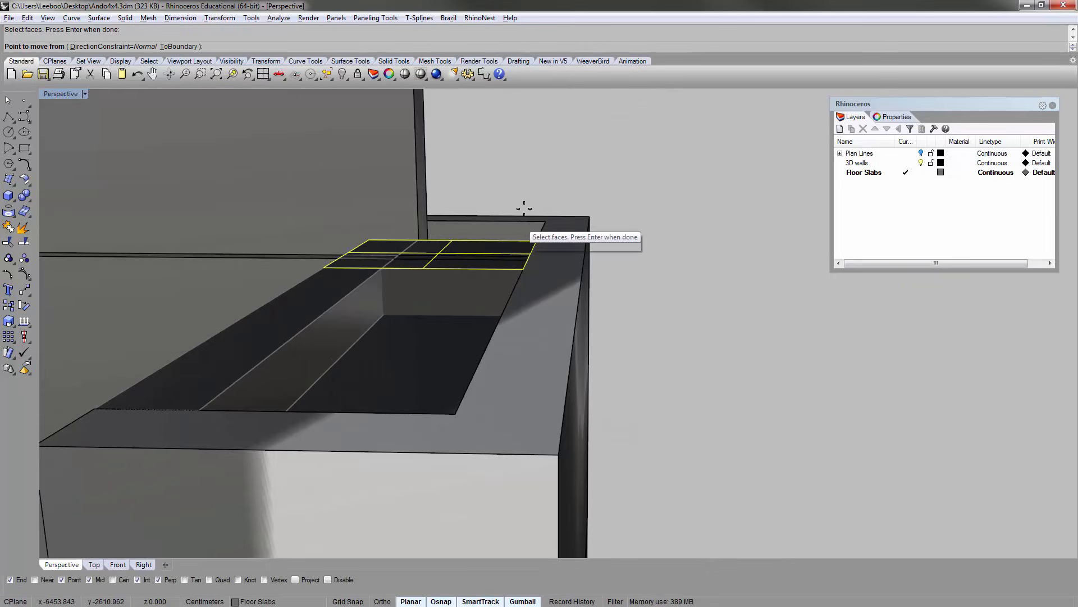
{"action": "left_click", "coordinate": [538, 238]}
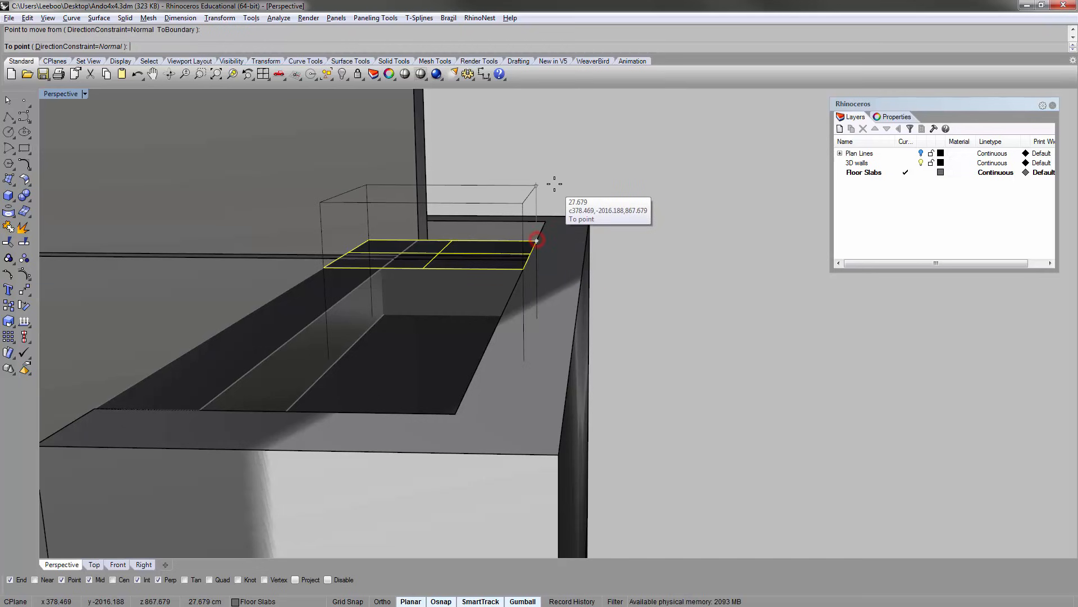
{"action": "left_click", "coordinate": [554, 180]}
- Hide the upper storey's walls and slabs to clear the view of the box and lower walls
{"action": "right_click_drag", "start_coordinate": [553, 180], "coordinate": [599, 207]}
{"action": "scroll", "coordinate": [606, 211], "scroll_direction": "down", "scroll_amount": 5}
{"action": "left_click", "coordinate": [600, 207]}
{"action": "left_click", "coordinate": [463, 337], "text": "shift"}
{"action": "left_click", "coordinate": [649, 190]}
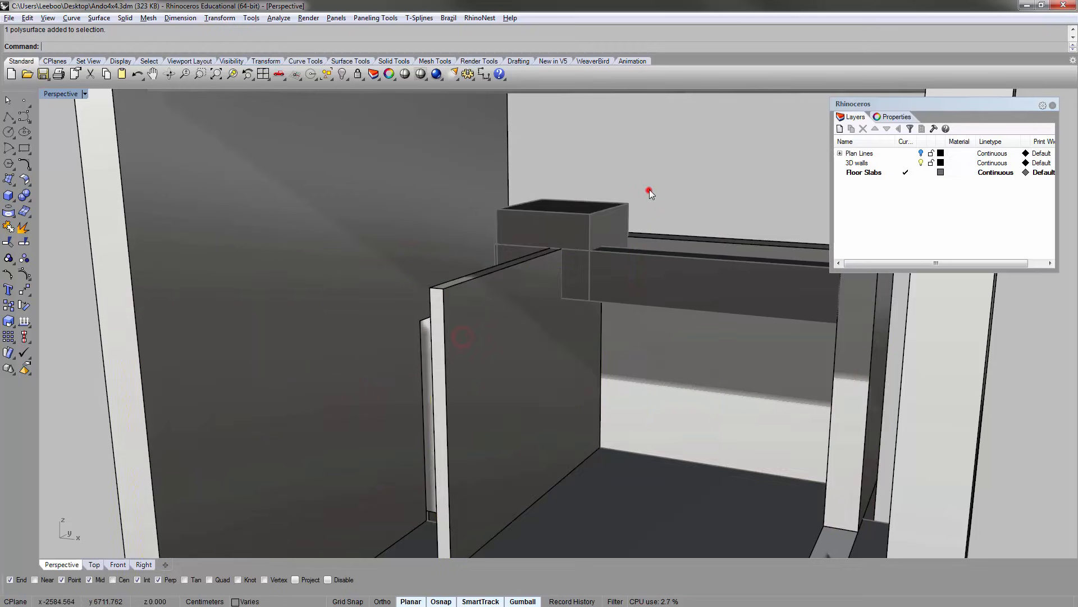
{"action": "scroll", "coordinate": [588, 185], "scroll_direction": "down", "scroll_amount": 6}
{"action": "right_click_drag", "start_coordinate": [588, 185], "coordinate": [663, 165]}
{"action": "left_click", "coordinate": [739, 176]}
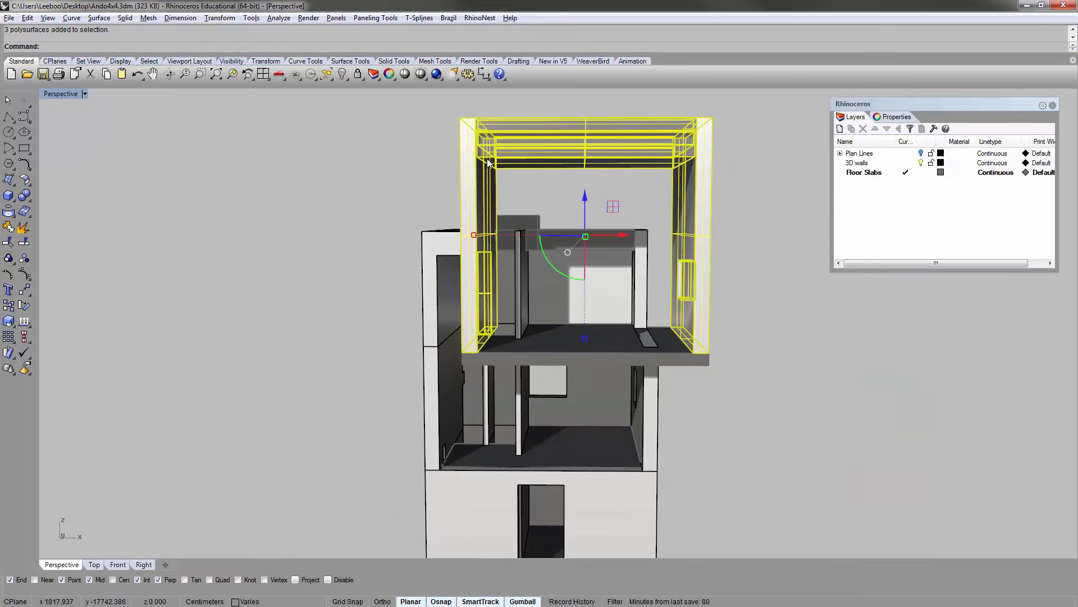
{"action": "key", "text": "ctrl+h"}
- Hide the floor slab that runs through the box at the lower walls' corner
{"action": "right_click_drag", "start_coordinate": [588, 179], "coordinate": [542, 240]}
{"action": "scroll", "coordinate": [506, 233], "scroll_direction": "up", "scroll_amount": 5}
{"action": "left_click", "coordinate": [562, 306]}
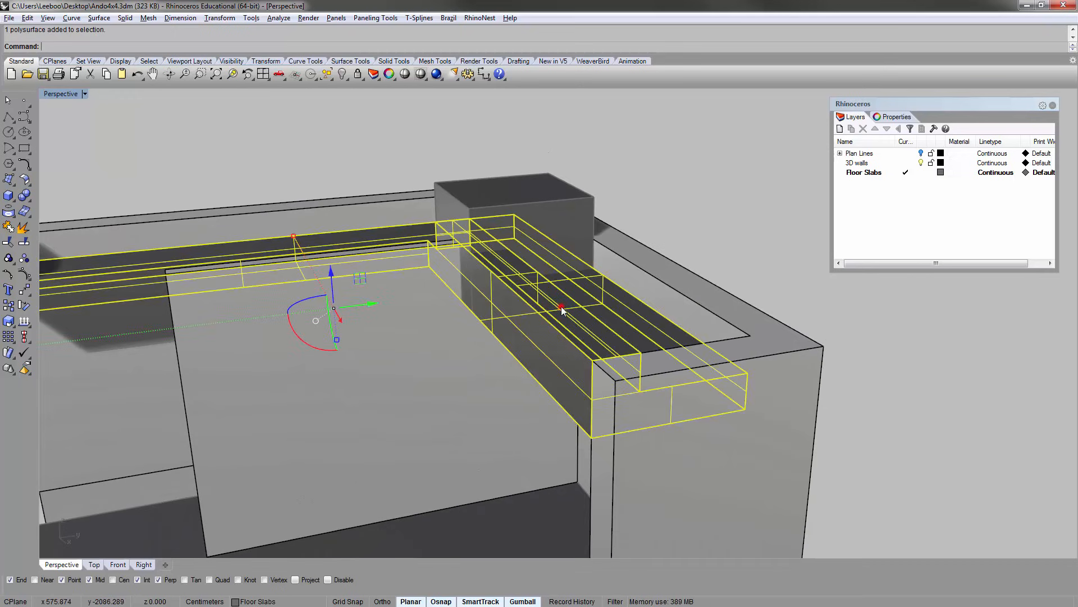
{"action": "key", "text": "ctrl+h"}
{"action": "right_click_drag", "start_coordinate": [638, 142], "coordinate": [549, 197]}
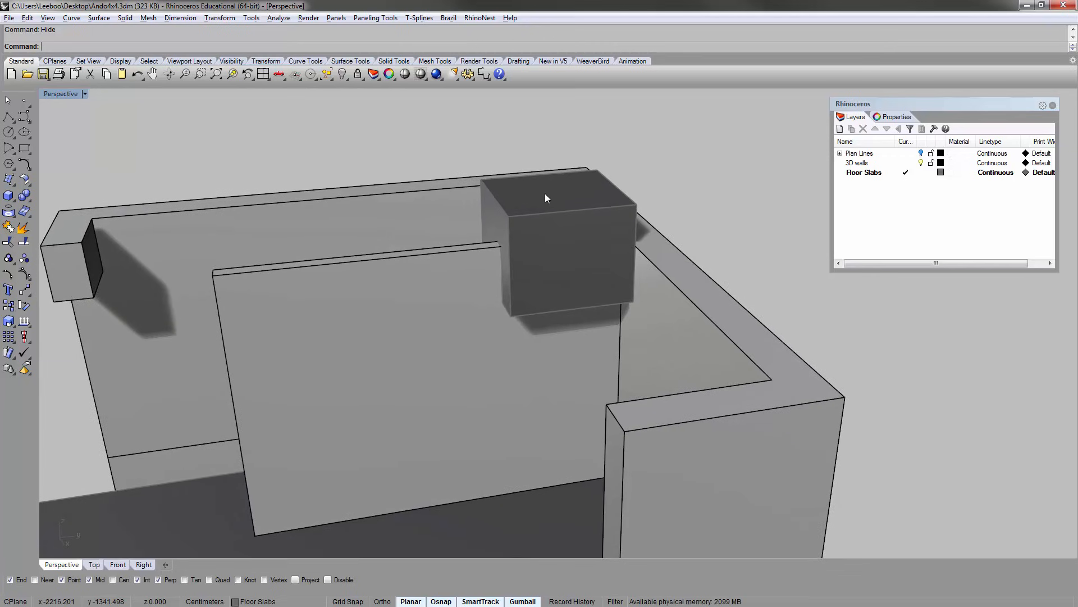
- Subtract the box from the lower walls with BooleanDifference to cut a notch in the partition wall's upper corner
{"action": "left_click", "coordinate": [546, 232]}
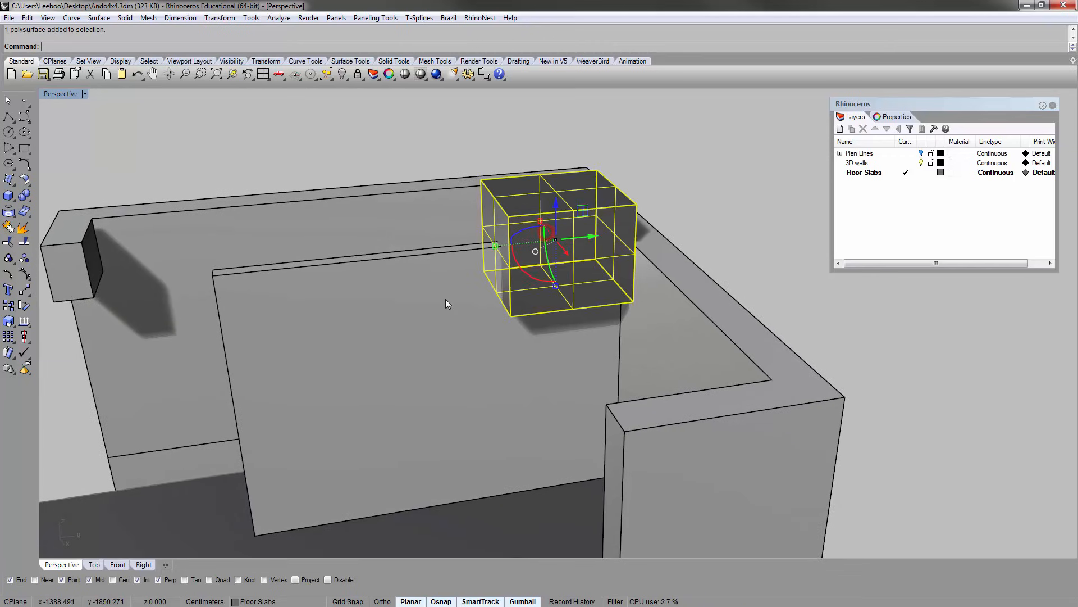
{"action": "left_click", "coordinate": [412, 186], "text": "shift"}
{"action": "type", "text": "BooleanUnion"}
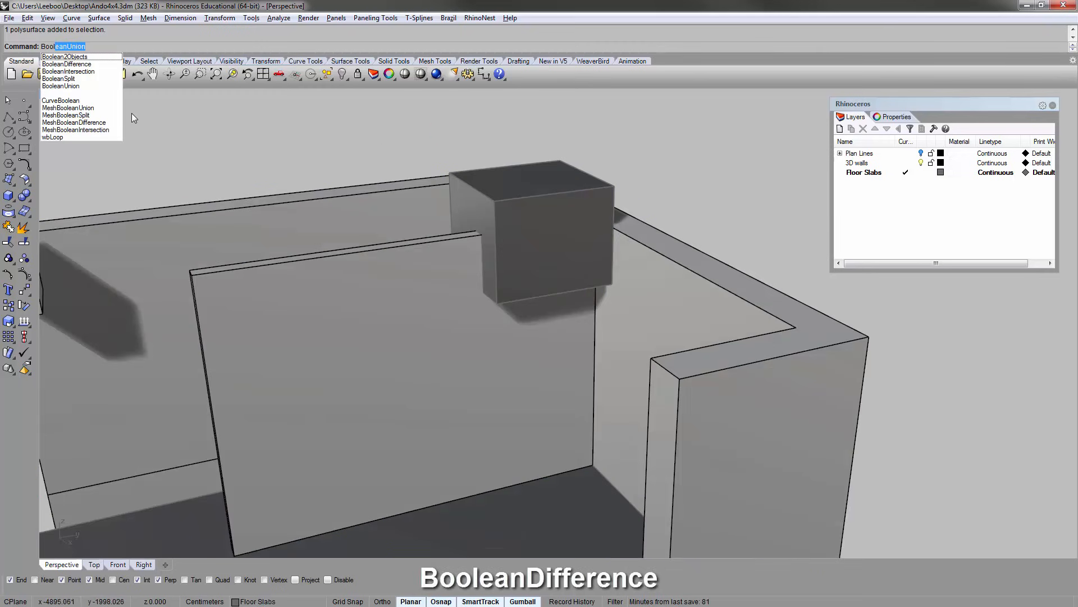
{"action": "left_click", "coordinate": [73, 64]}
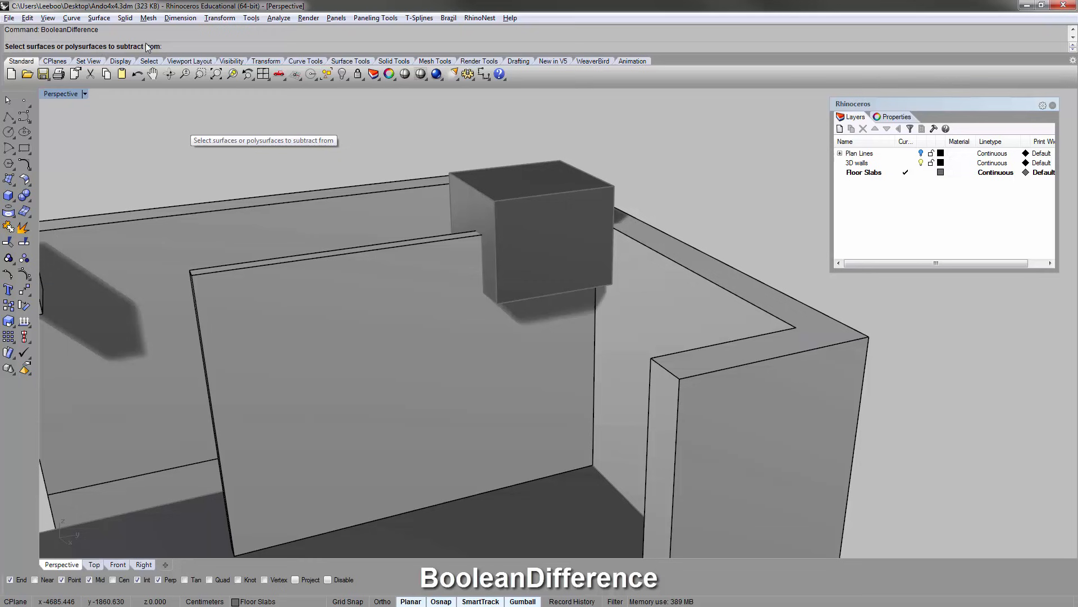
{"action": "left_click", "coordinate": [439, 337]}
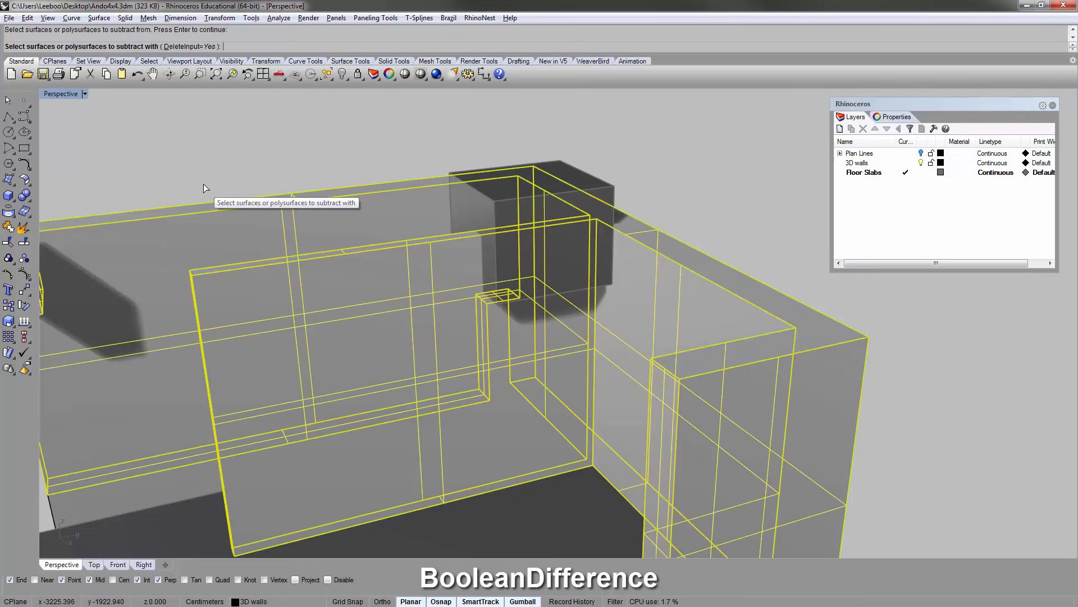
{"action": "key", "text": "Return"}
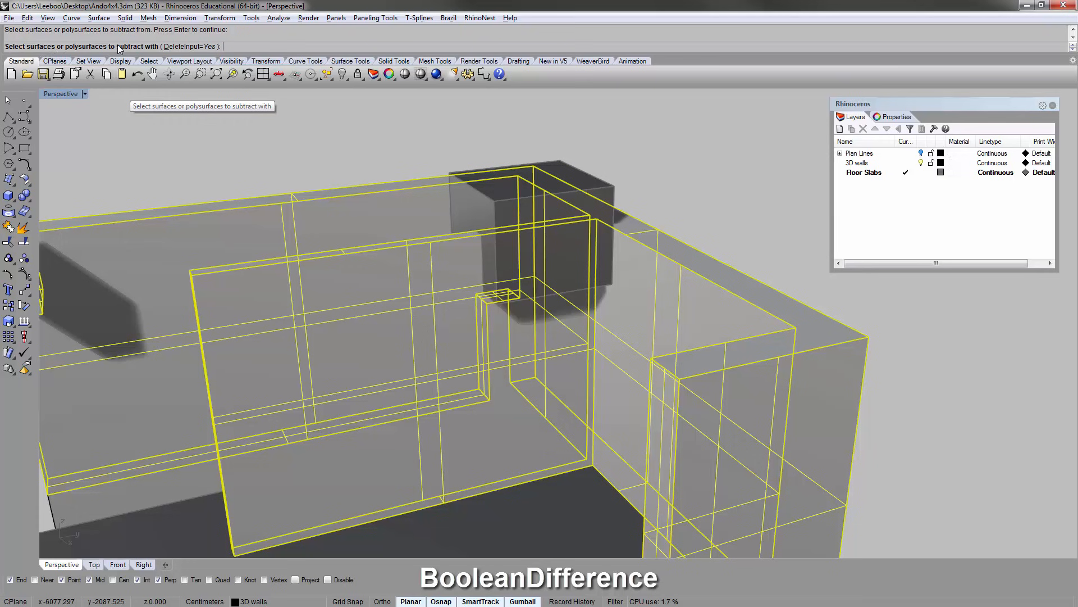
{"action": "right_click_drag", "start_coordinate": [644, 150], "coordinate": [608, 174]}
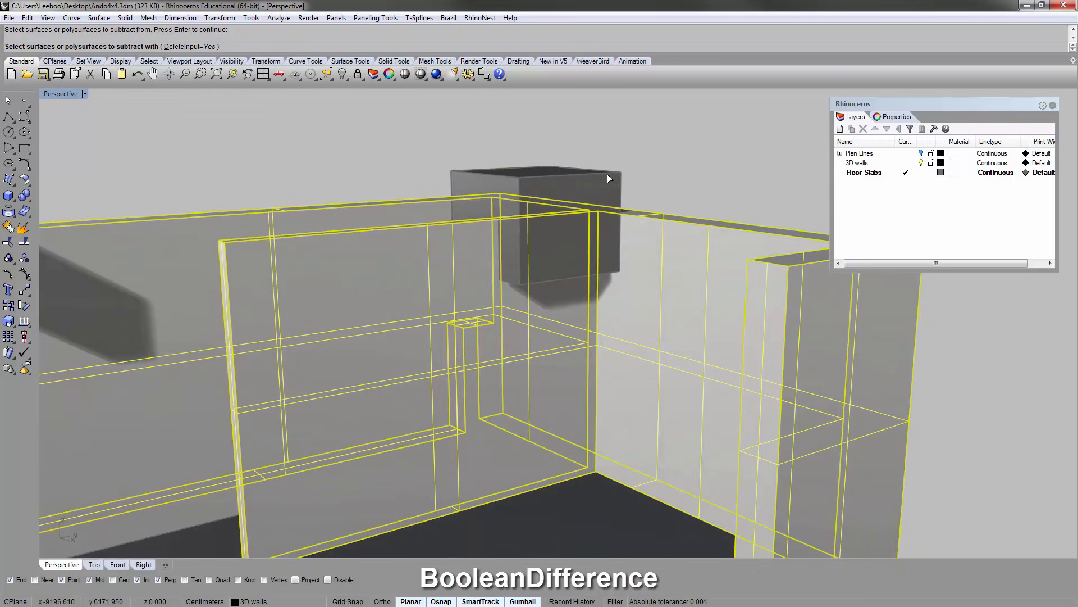
{"action": "left_click", "coordinate": [604, 178]}
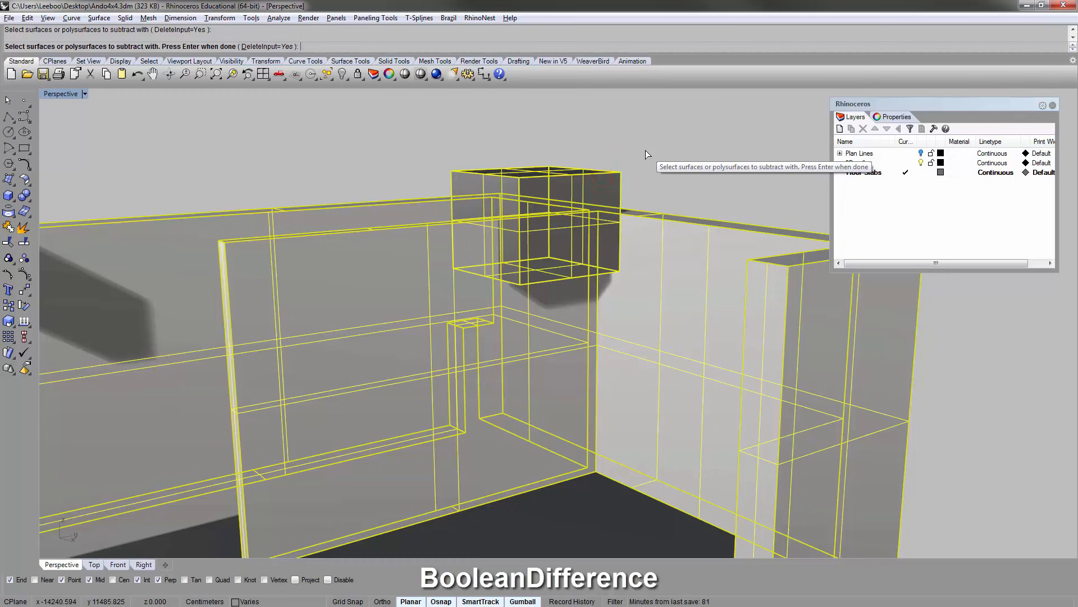
{"action": "key", "text": "Return"}
- Delete the leftover intersection curves around the wall notch and unhide all objects
{"action": "right_click_drag", "start_coordinate": [638, 167], "coordinate": [654, 237]}
{"action": "left_click", "coordinate": [662, 238]}
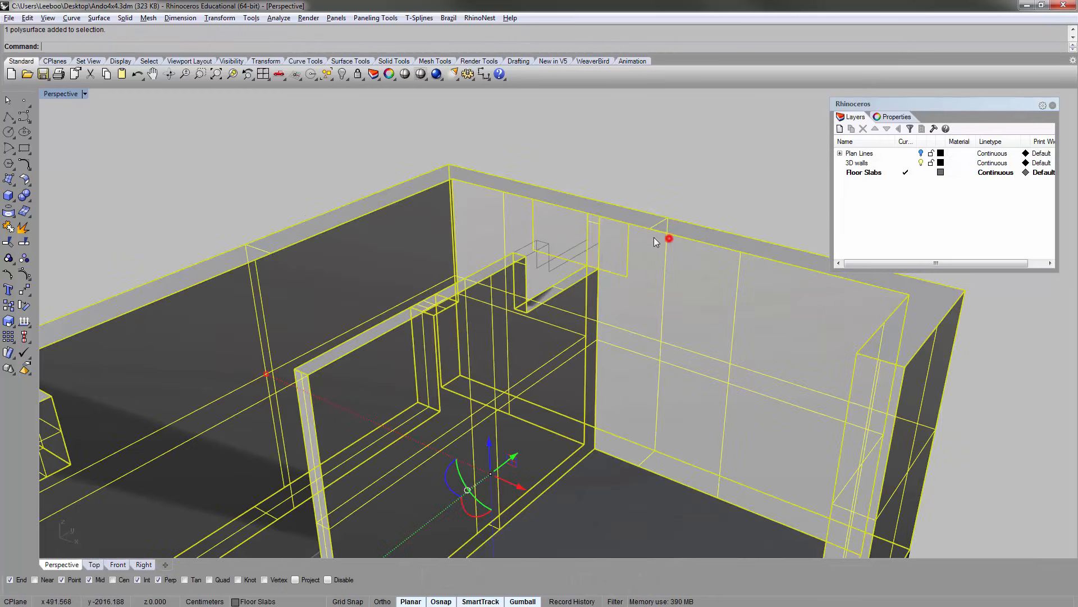
{"action": "key", "text": "Return"}
{"action": "left_click", "coordinate": [650, 173]}
{"action": "right_click_drag", "start_coordinate": [650, 176], "coordinate": [461, 158]}
{"action": "left_click_drag", "start_coordinate": [450, 156], "coordinate": [633, 310]}
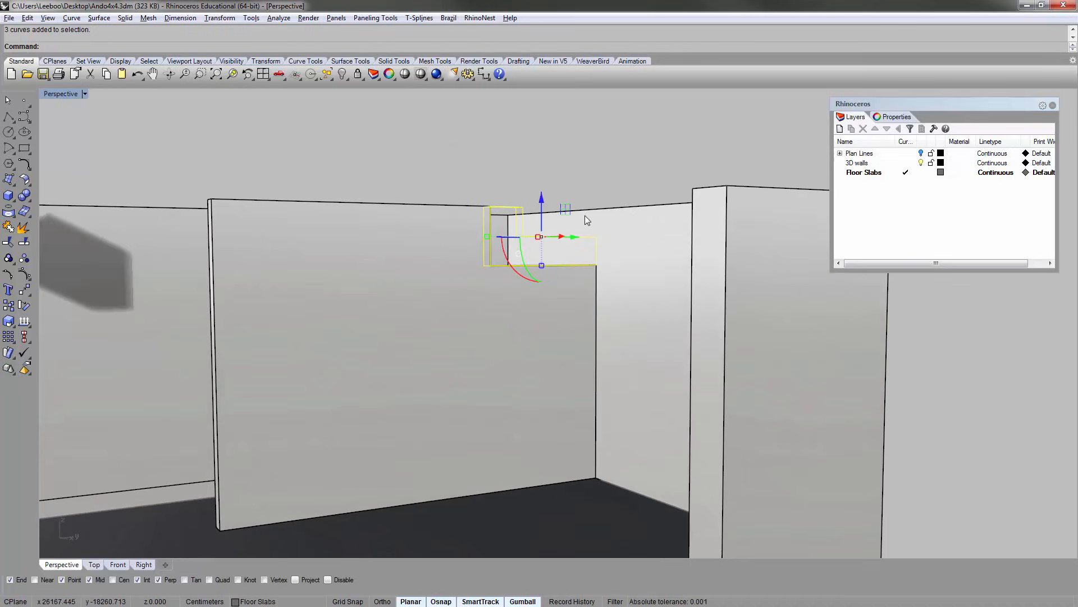
{"action": "right_click_drag", "start_coordinate": [584, 216], "coordinate": [640, 245]}
{"action": "scroll", "coordinate": [513, 227], "scroll_direction": "up", "scroll_amount": 4}
{"action": "scroll", "coordinate": [601, 298], "scroll_direction": "down", "scroll_amount": 4}
{"action": "key", "text": "Delete"}
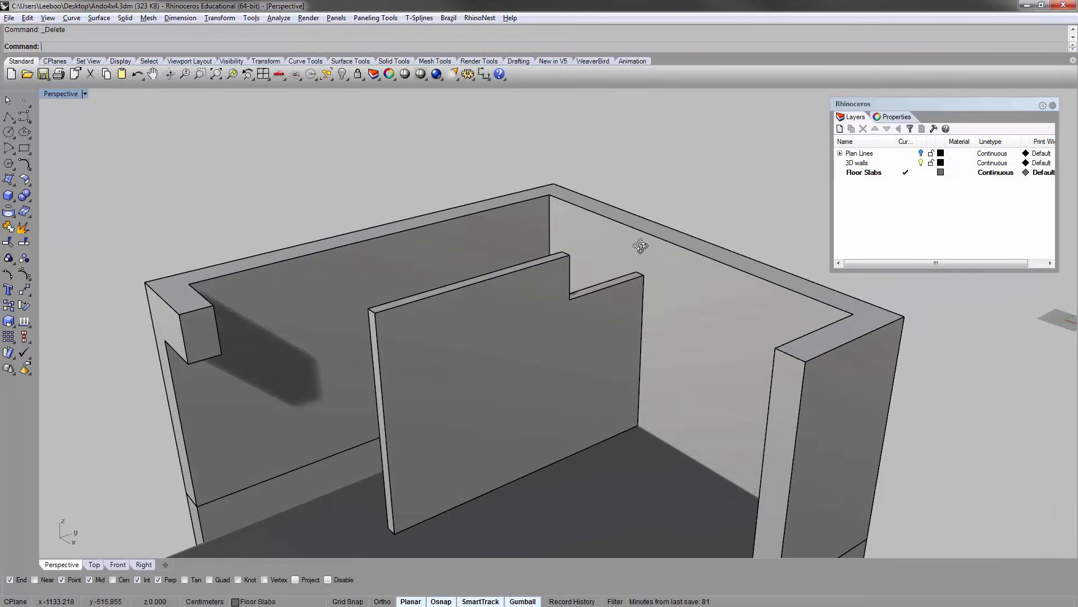
{"action": "type", "text": "Show"}
{"action": "key", "text": "Return"}
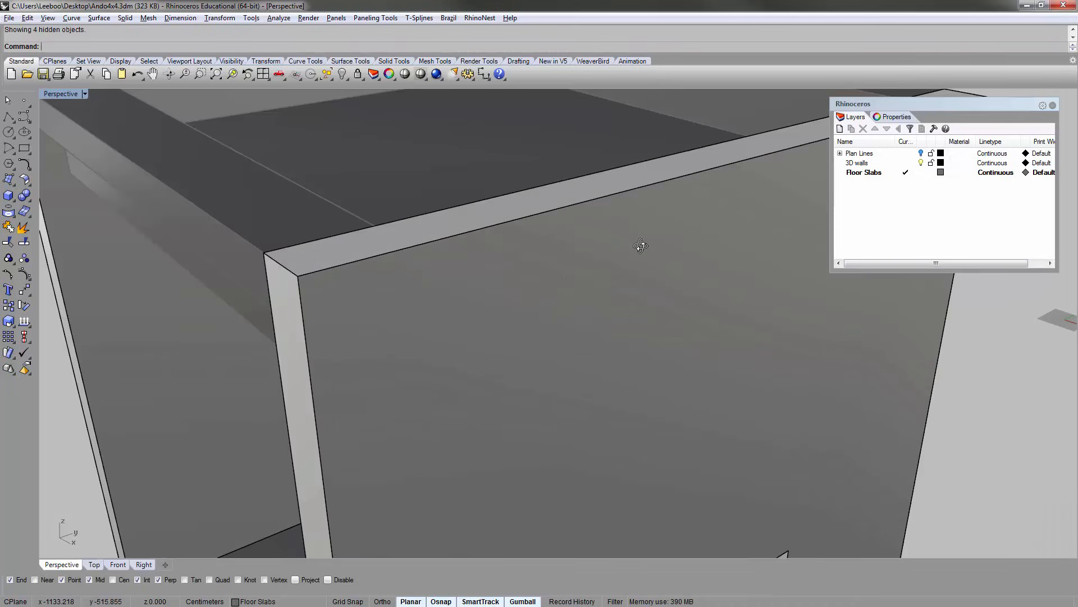
- Examine how the floor slab meets the notched partition wall by selecting the slab and walls from several angles
{"action": "right_click_drag", "start_coordinate": [341, 277], "coordinate": [558, 253]}
{"action": "scroll", "coordinate": [558, 253], "scroll_direction": "up", "scroll_amount": 5}
{"action": "left_click", "coordinate": [744, 249]}
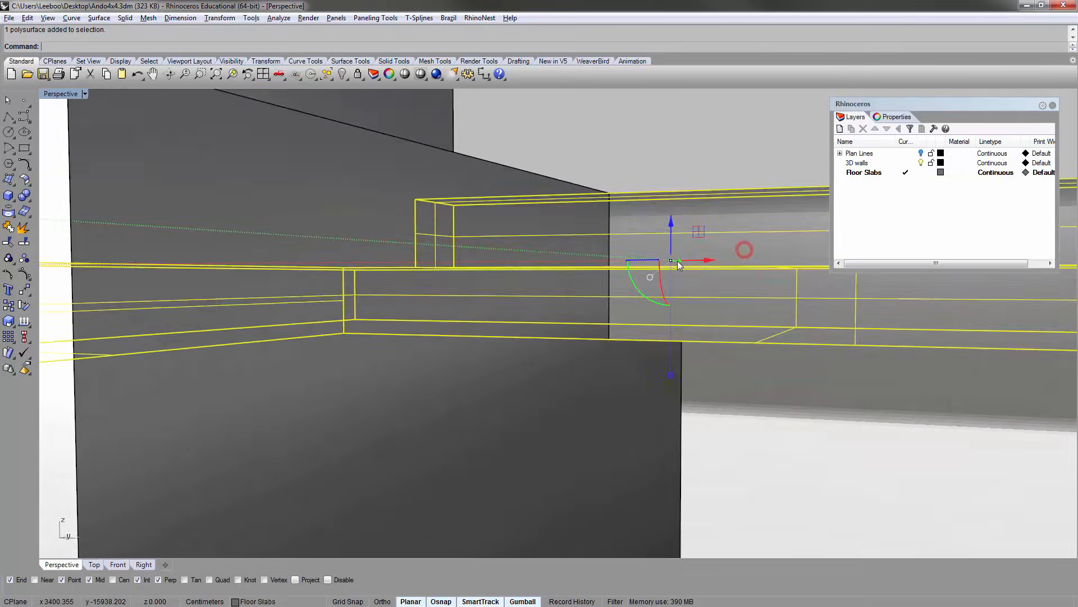
{"action": "right_click_drag", "start_coordinate": [678, 261], "coordinate": [453, 302]}
{"action": "left_click", "coordinate": [440, 296]}
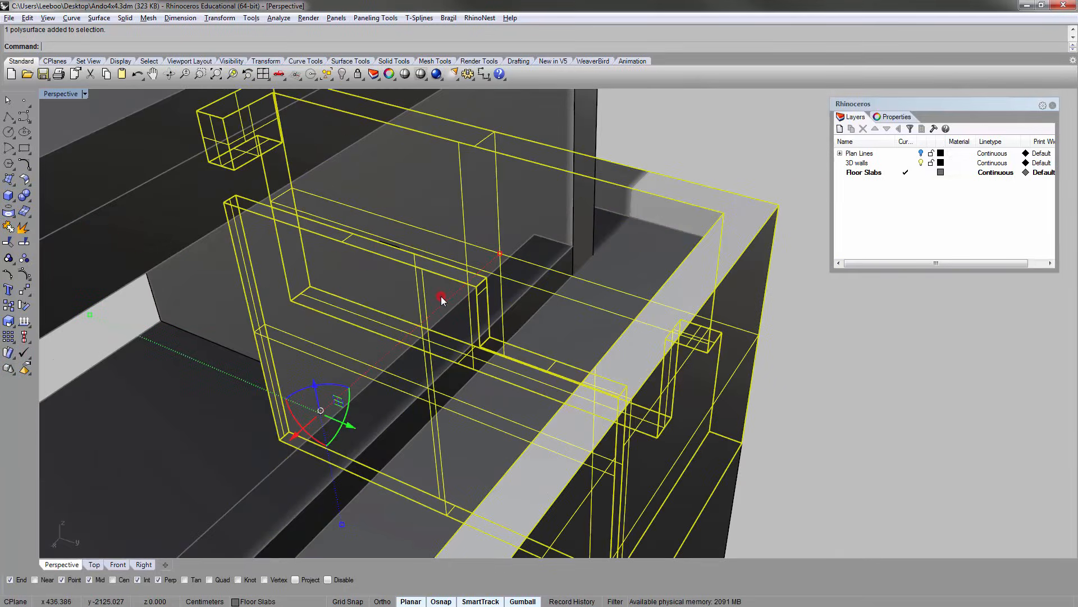
{"action": "right_click_drag", "start_coordinate": [534, 302], "coordinate": [571, 273]}
{"action": "left_click", "coordinate": [618, 272]}
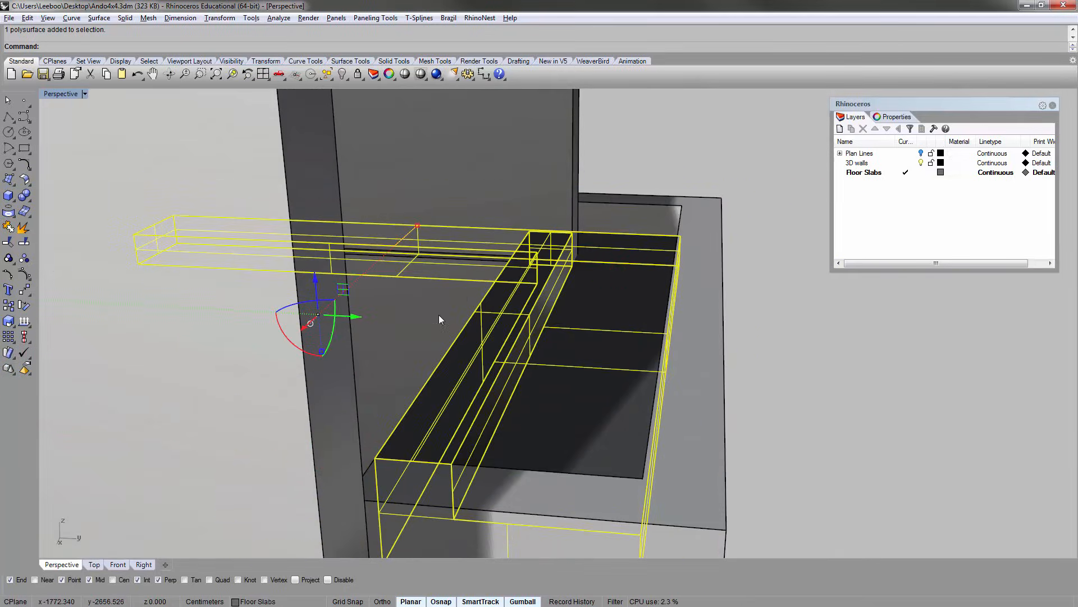
{"action": "left_click", "coordinate": [423, 317]}
{"action": "left_click", "coordinate": [859, 347]}
{"action": "right_click_drag", "start_coordinate": [710, 295], "coordinate": [650, 329]}
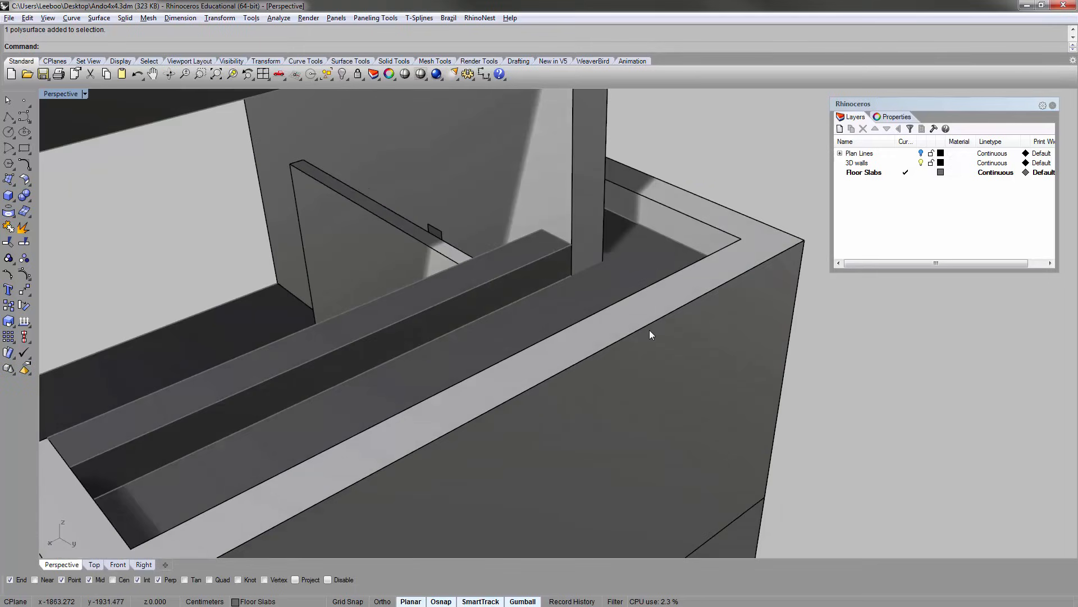
{"action": "scroll", "coordinate": [649, 329], "scroll_direction": "down", "scroll_amount": 5}
- Set the perspective view to Ghosted display and examine the junction of the slab and notched wall
{"action": "left_click", "coordinate": [67, 94]}
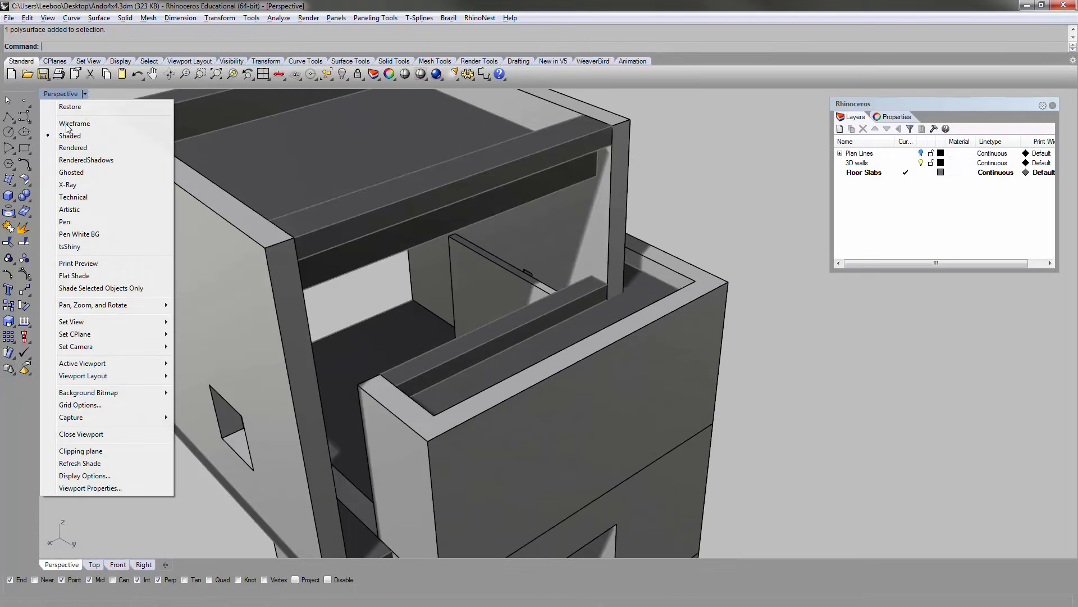
{"action": "left_click", "coordinate": [84, 172]}
{"action": "right_click_drag", "start_coordinate": [474, 245], "coordinate": [747, 227]}
{"action": "right_click_drag", "start_coordinate": [482, 304], "coordinate": [372, 318]}
{"action": "scroll", "coordinate": [623, 281], "scroll_direction": "up", "scroll_amount": 5}
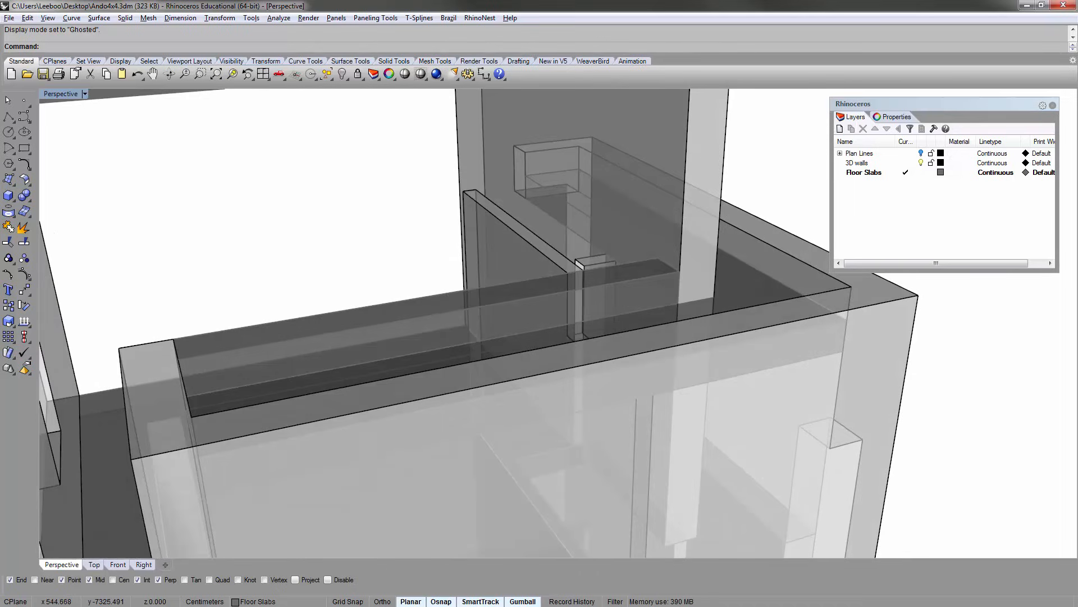
- Switch the perspective view back to Shaded display and frame the whole house tower from its open-fronted side
{"action": "left_click", "coordinate": [71, 95]}
{"action": "left_click", "coordinate": [80, 136]}
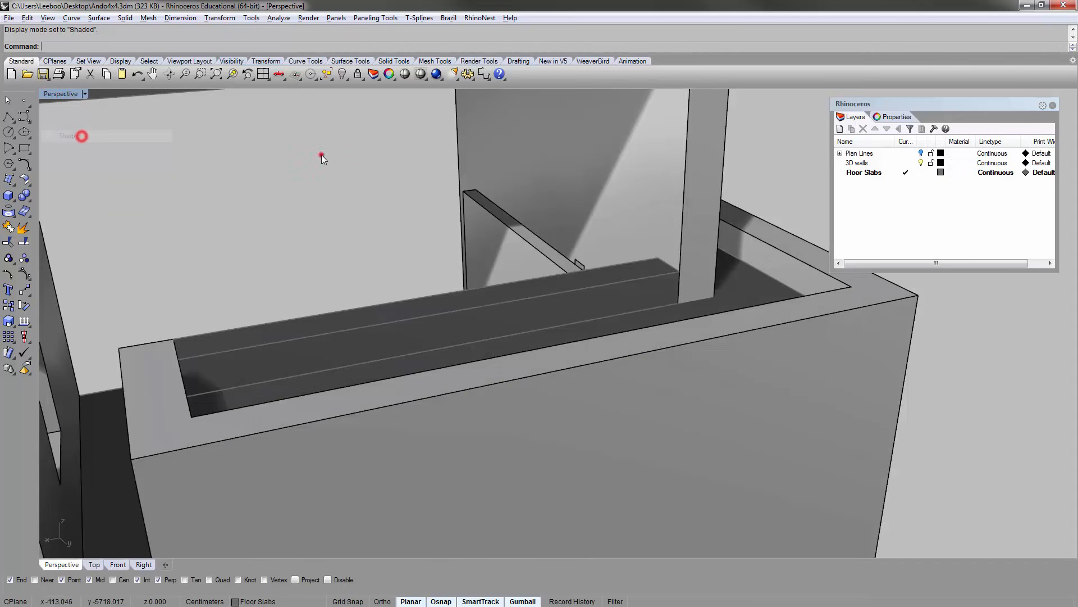
{"action": "mouse_move", "coordinate": [321, 154]}
{"action": "right_mouse_down"}
{"action": "mouse_move", "coordinate": [323, 190]}
{"action": "mouse_move", "coordinate": [440, 185]}
{"action": "mouse_move", "coordinate": [466, 209]}
{"action": "mouse_move", "coordinate": [423, 206]}
{"action": "right_mouse_up"}
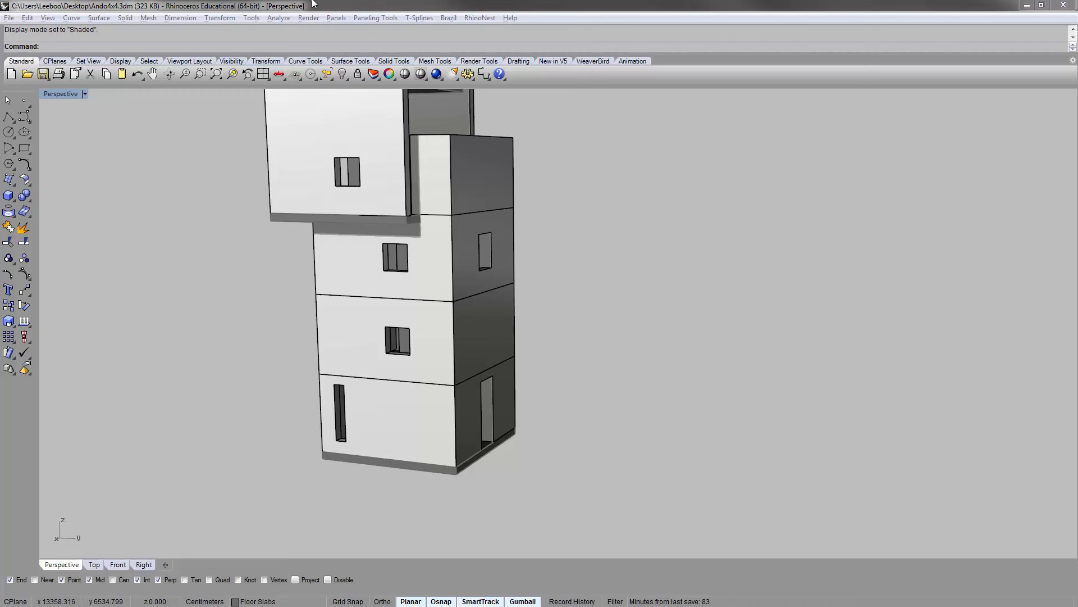
{"action": "scroll", "coordinate": [471, 225], "scroll_direction": "down", "scroll_amount": 5}
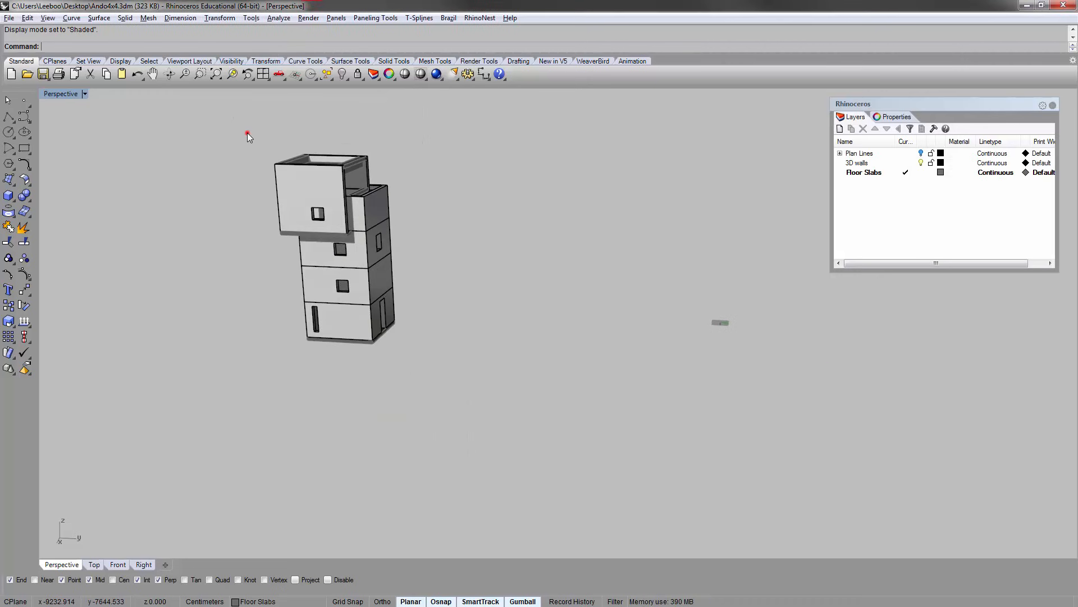
{"action": "left_click_drag", "start_coordinate": [248, 133], "coordinate": [455, 377]}
{"action": "type", "text": "zs"}
{"action": "key", "text": "Return"}
{"action": "left_click", "coordinate": [308, 292]}
{"action": "mouse_move", "coordinate": [670, 270]}
{"action": "right_mouse_down"}
{"action": "mouse_move", "coordinate": [499, 264]}
{"action": "mouse_move", "coordinate": [674, 268]}
{"action": "right_mouse_up"}
{"action": "right_click_drag", "start_coordinate": [464, 242], "coordinate": [572, 231]}
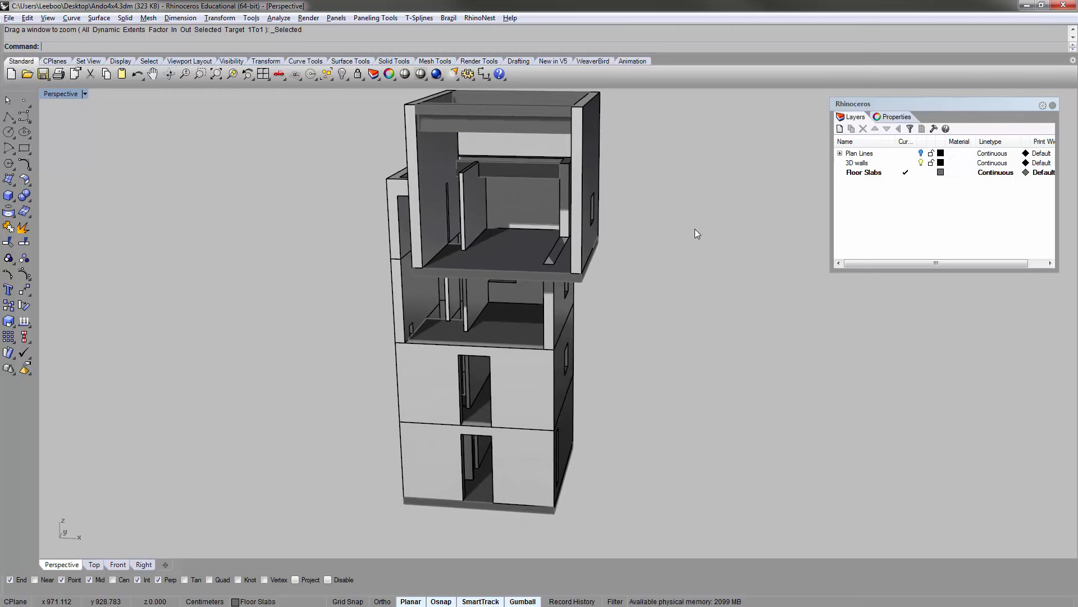
- Create two new layers named Glass and Window+Doors
{"action": "left_click", "coordinate": [841, 128]}
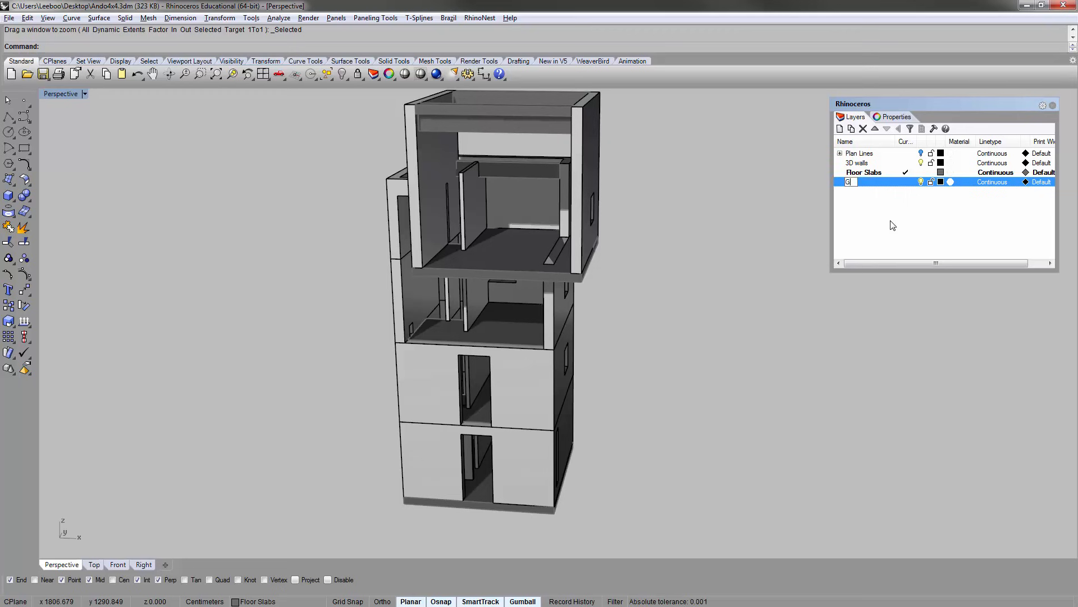
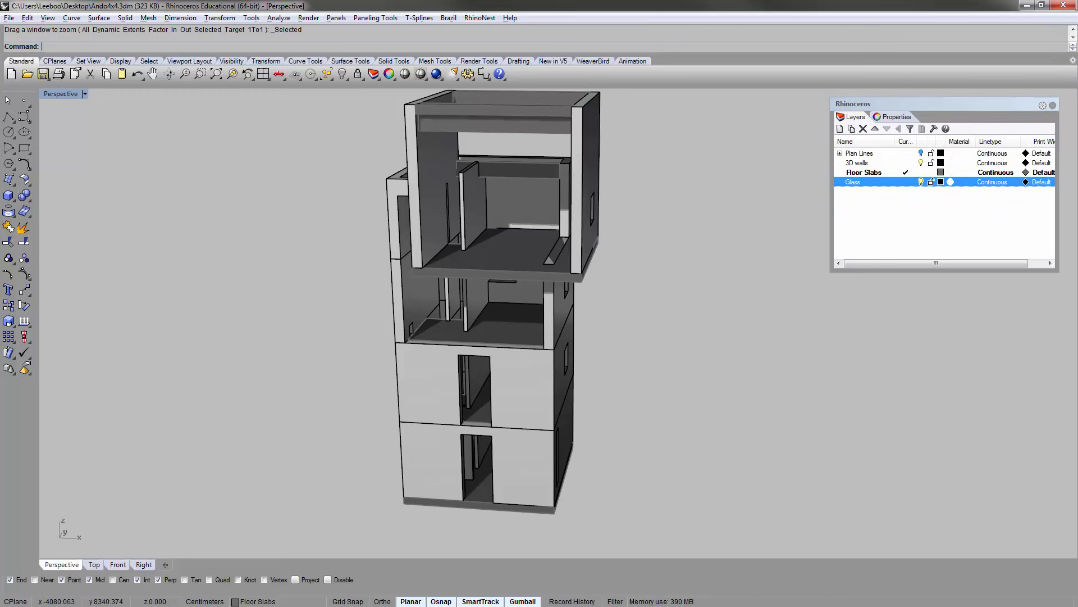
{"action": "key", "text": "alt+Tab"}
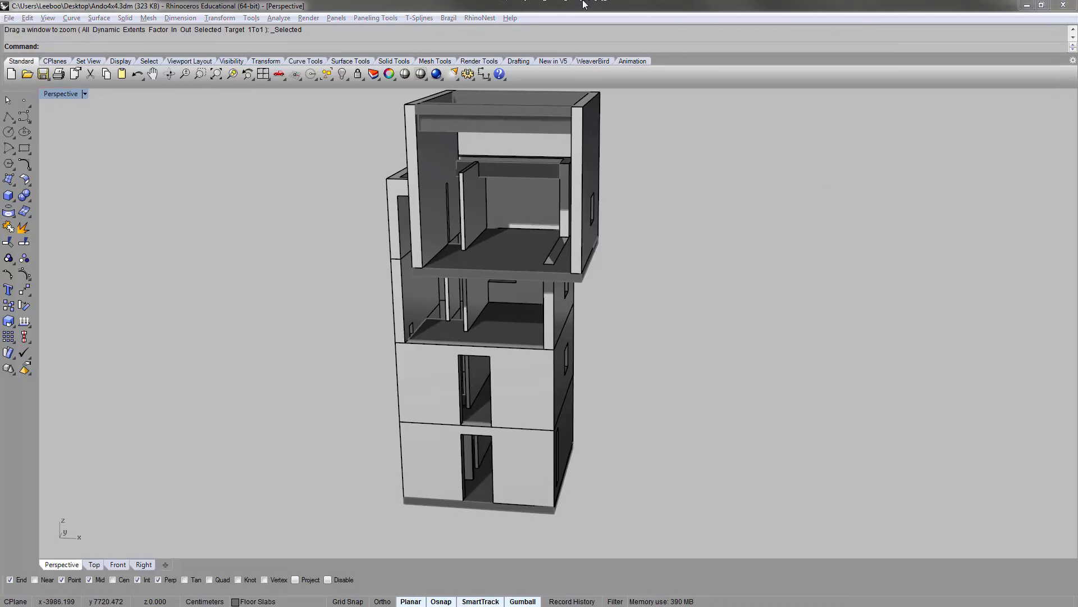
{"action": "left_click", "coordinate": [430, 4]}
{"action": "left_click", "coordinate": [841, 129]}
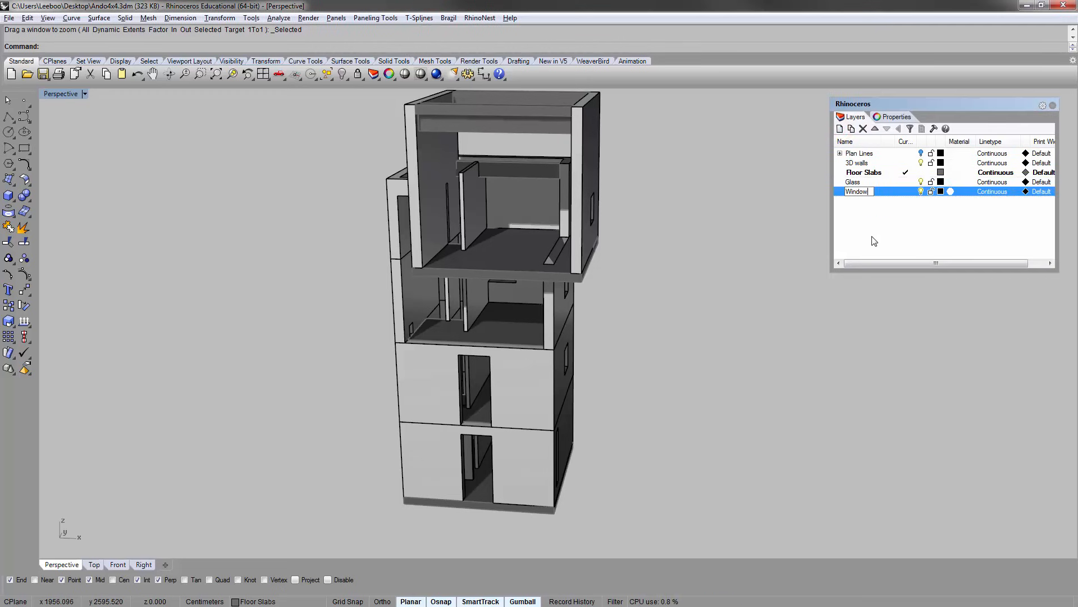
{"action": "type", "text": "Window+Doors"}
{"action": "key", "text": "Return"}
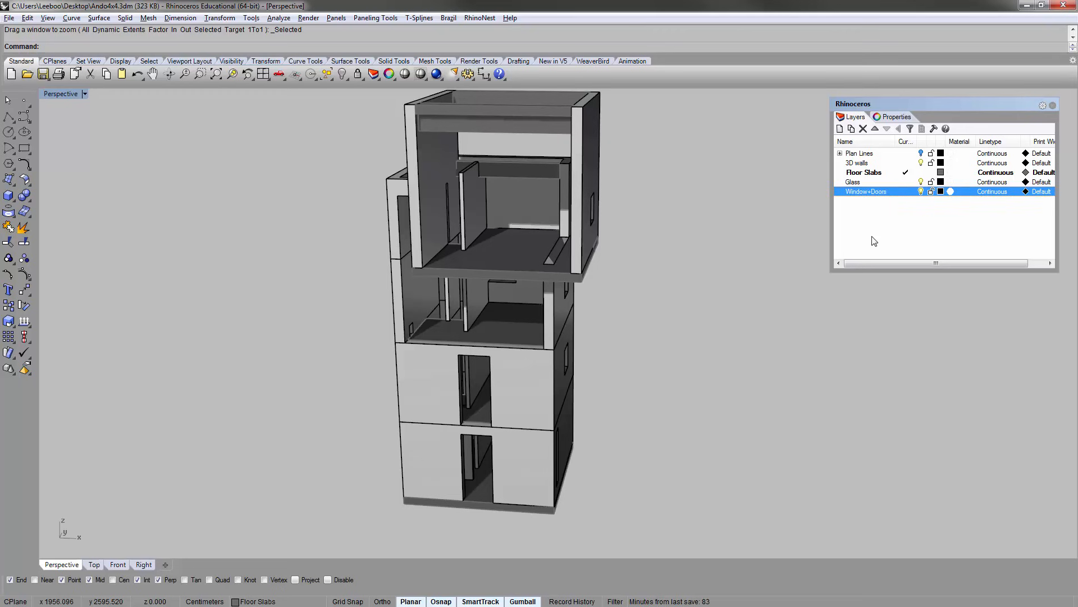
- Set the Window+Doors layer color to Blue and the Glass layer color to Lavender
{"action": "left_click", "coordinate": [943, 191]}
{"action": "left_click", "coordinate": [561, 353]}
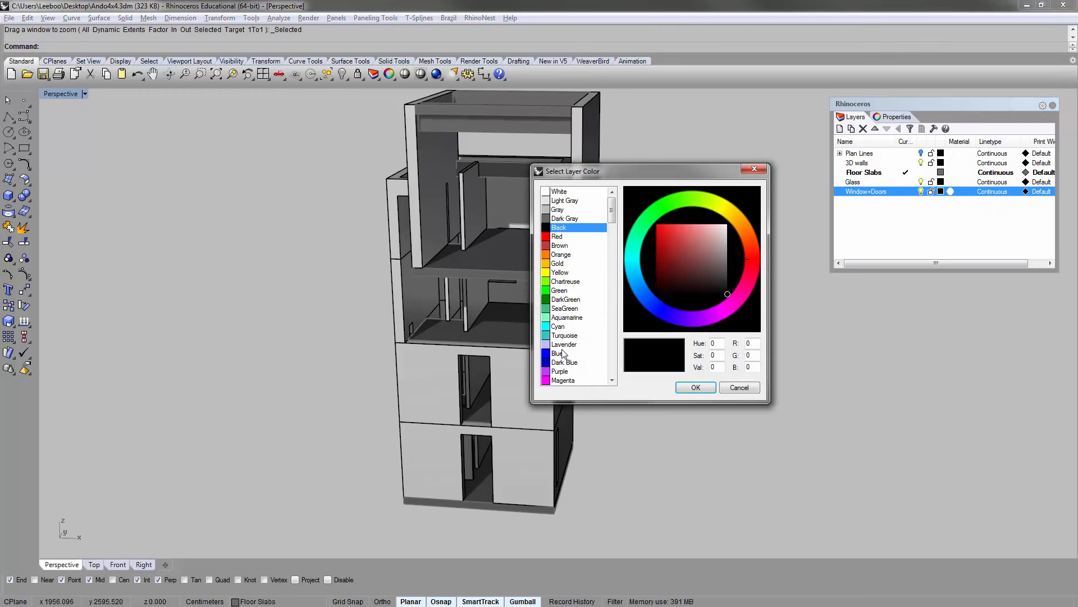
{"action": "left_click", "coordinate": [696, 388]}
{"action": "left_click", "coordinate": [941, 181]}
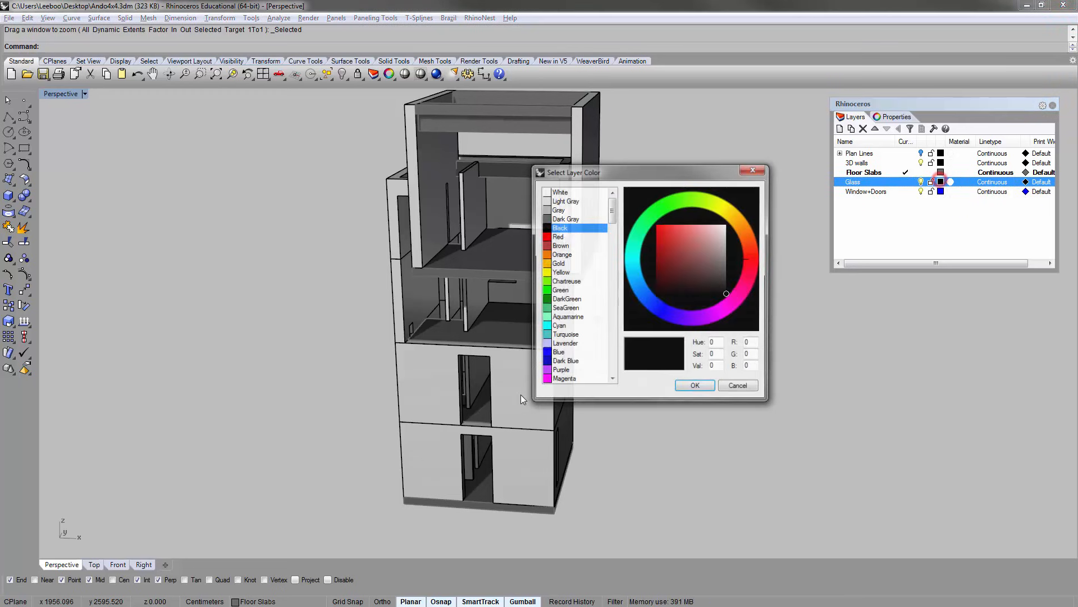
{"action": "left_click", "coordinate": [562, 344]}
{"action": "left_click", "coordinate": [695, 387]}
{"action": "left_click", "coordinate": [888, 230]}
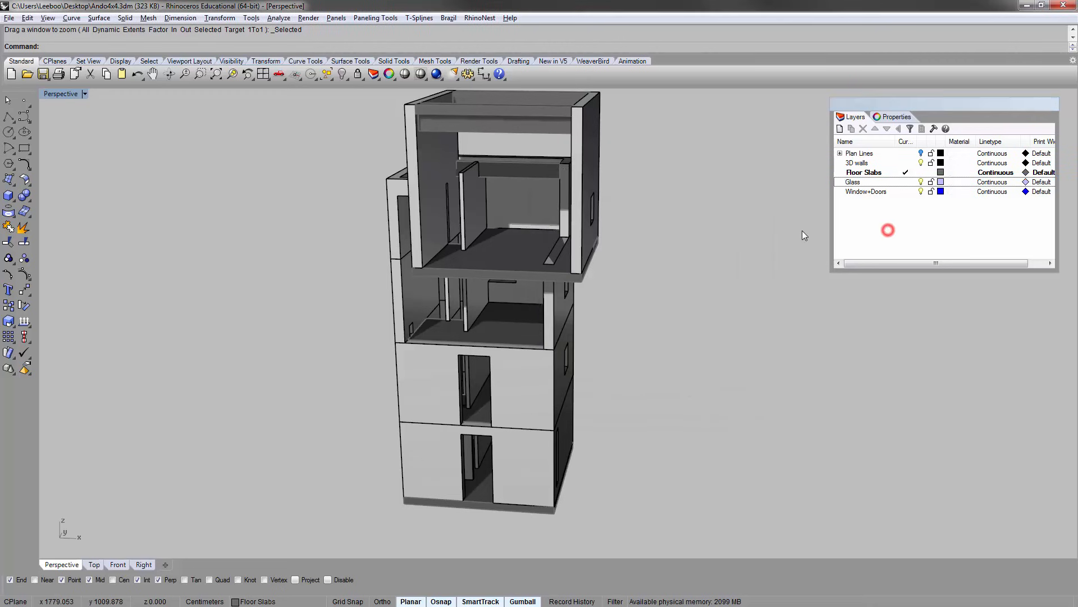
- Make Window+Doors the current layer
{"action": "right_click_drag", "start_coordinate": [567, 340], "coordinate": [529, 303], "text": "shift"}
{"action": "right_click_drag", "start_coordinate": [554, 256], "coordinate": [570, 259]}
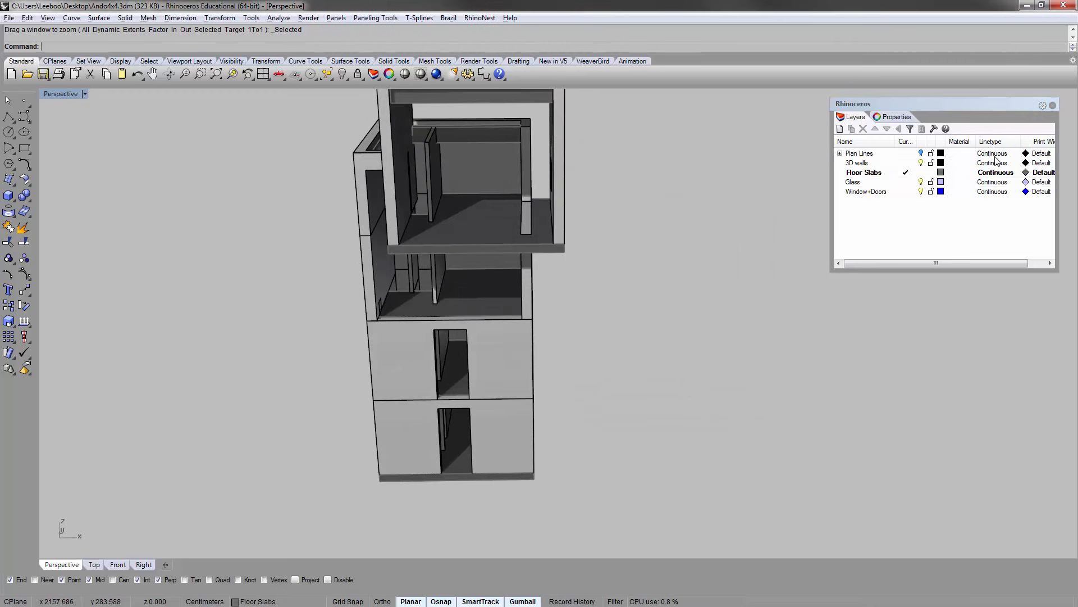
{"action": "left_click", "coordinate": [906, 193]}
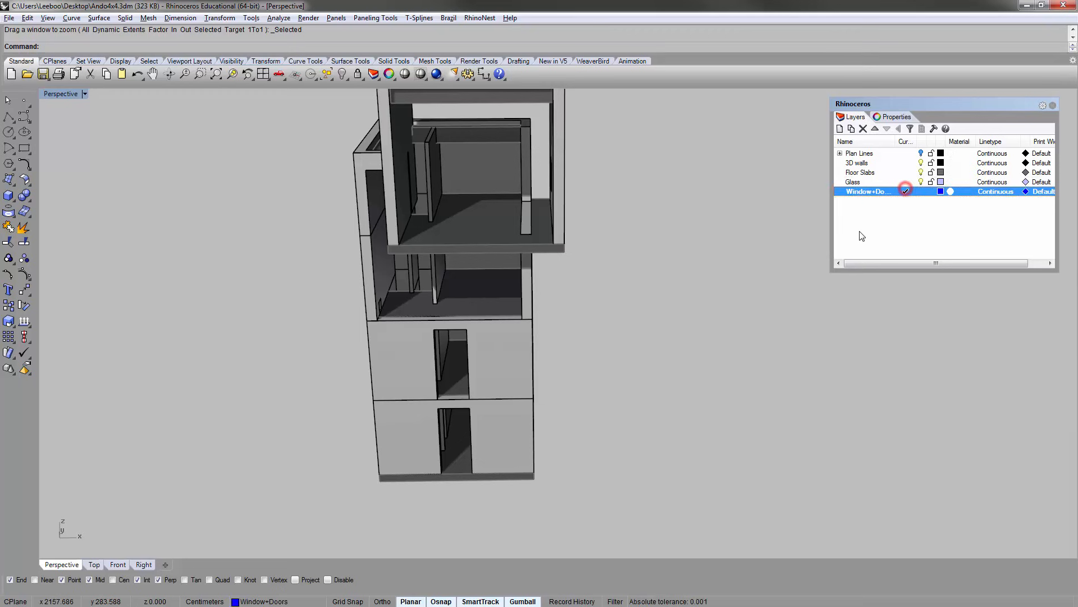
{"action": "left_click", "coordinate": [668, 318]}
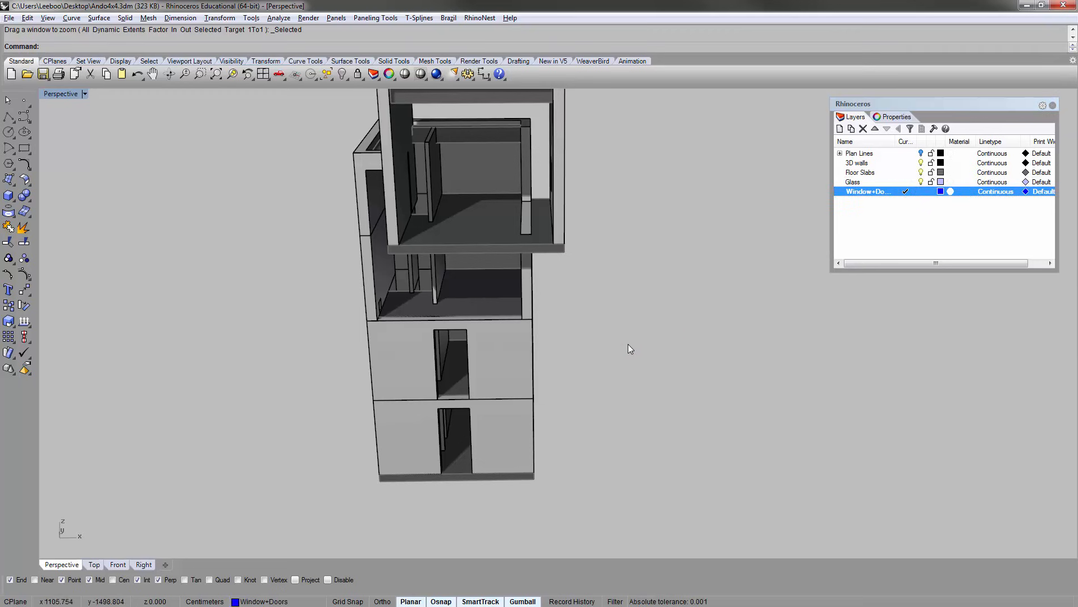
- Examine the small opening at the base of the ground-floor wall and the window dimensions on the reference elevation drawing
{"action": "right_click_drag", "start_coordinate": [582, 375], "coordinate": [593, 295], "text": "shift"}
{"action": "right_click_drag", "start_coordinate": [394, 348], "coordinate": [493, 345]}
{"action": "left_click", "coordinate": [494, 344]}
{"action": "type", "text": "zs"}
{"action": "key", "text": "Return"}
{"action": "key", "text": "Escape"}
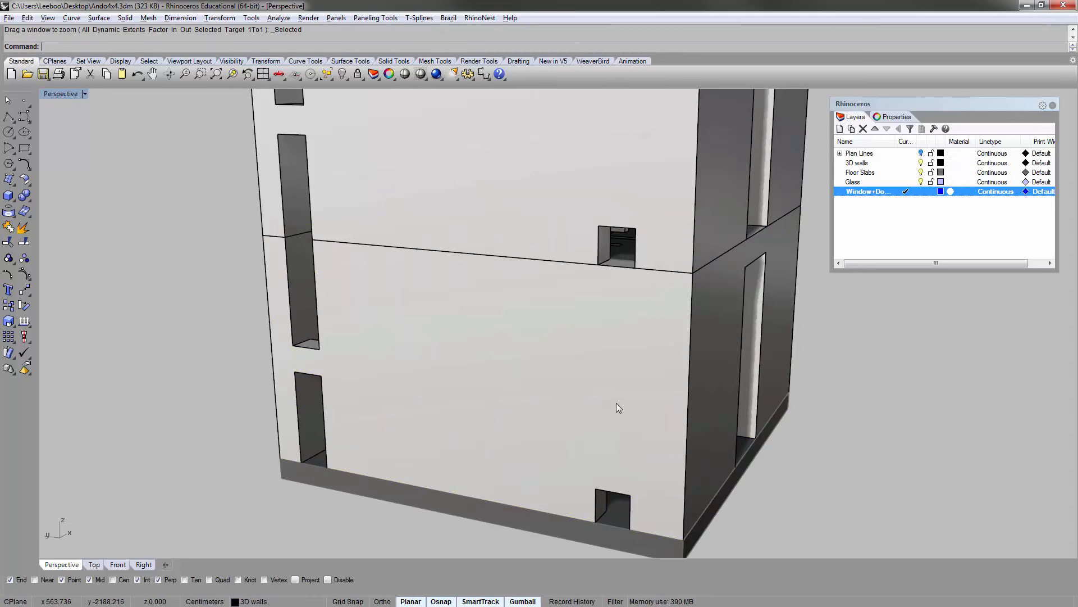
{"action": "right_click_drag", "start_coordinate": [620, 542], "coordinate": [520, 339], "text": "shift"}
{"action": "scroll", "coordinate": [521, 333], "scroll_direction": "up", "scroll_amount": 4}
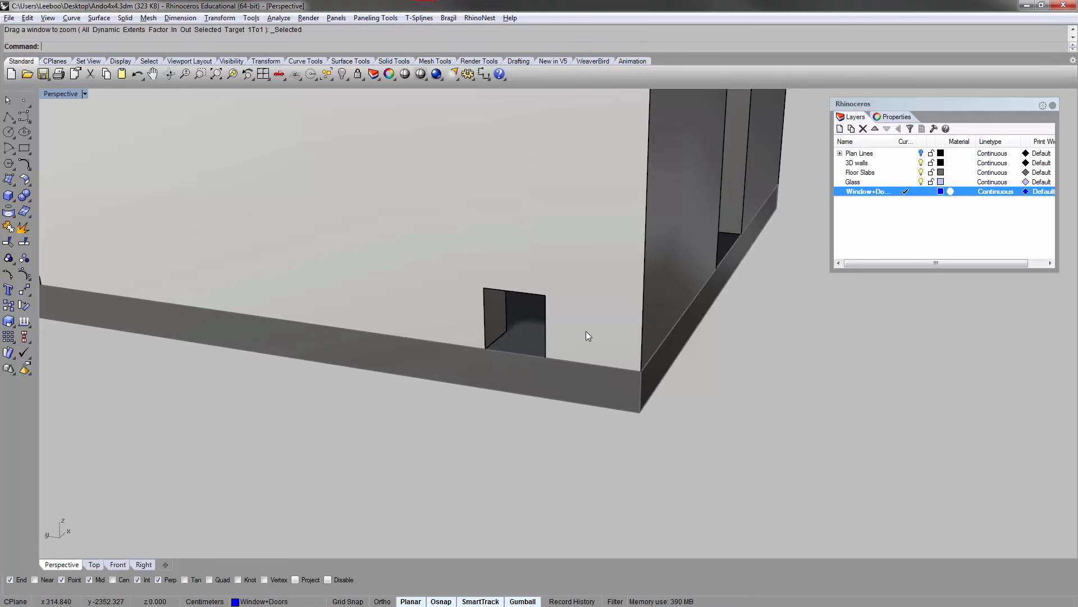
{"action": "right_click_drag", "start_coordinate": [541, 295], "coordinate": [493, 351]}
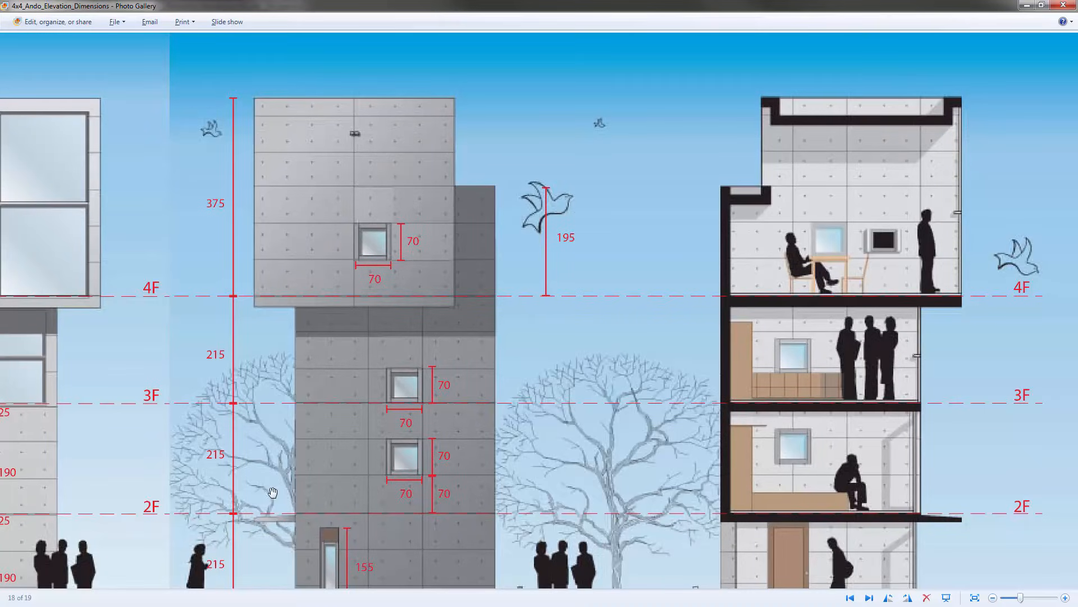
{"action": "mouse_move", "coordinate": [319, 573]}
{"action": "left_mouse_down"}
{"action": "mouse_move", "coordinate": [319, 462]}
{"action": "mouse_move", "coordinate": [602, 463]}
{"action": "left_mouse_up"}
{"action": "scroll", "coordinate": [602, 463], "scroll_direction": "up", "scroll_amount": 2}
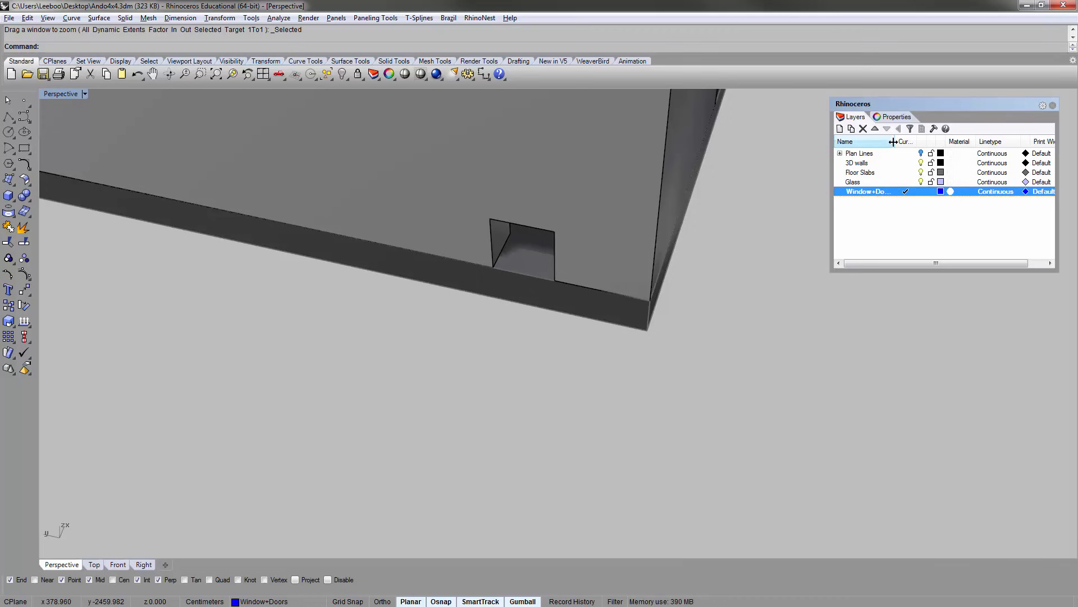
- Widen the layer name column and draw a rectangle 30 cm wide on the ground plane near the small wall opening
{"action": "left_click_drag", "start_coordinate": [896, 141], "coordinate": [910, 141]}
{"action": "right_click_drag", "start_coordinate": [362, 358], "coordinate": [350, 361]}
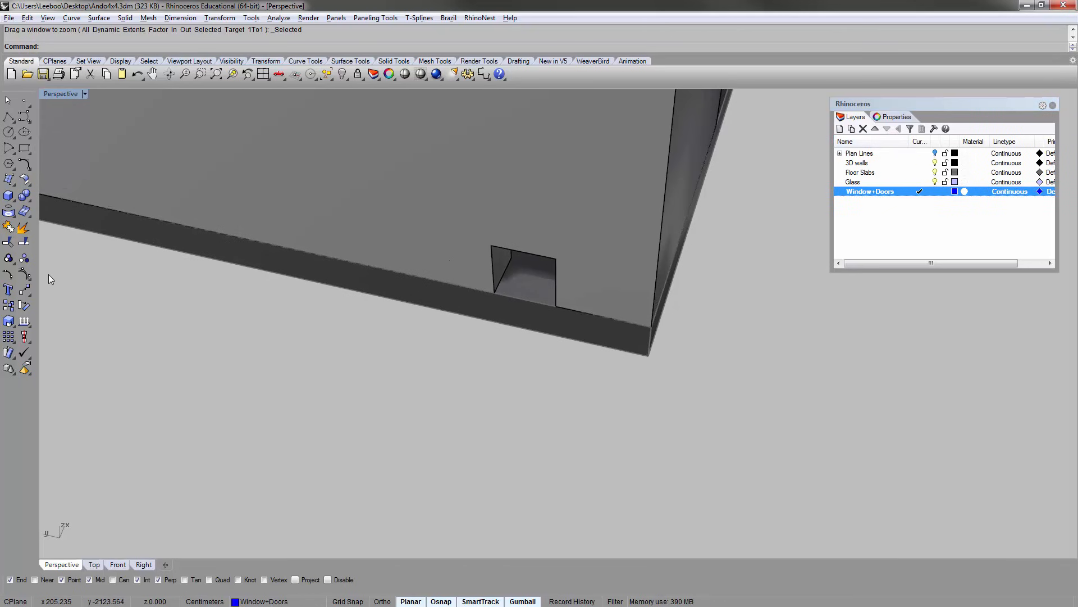
{"action": "left_click", "coordinate": [22, 150]}
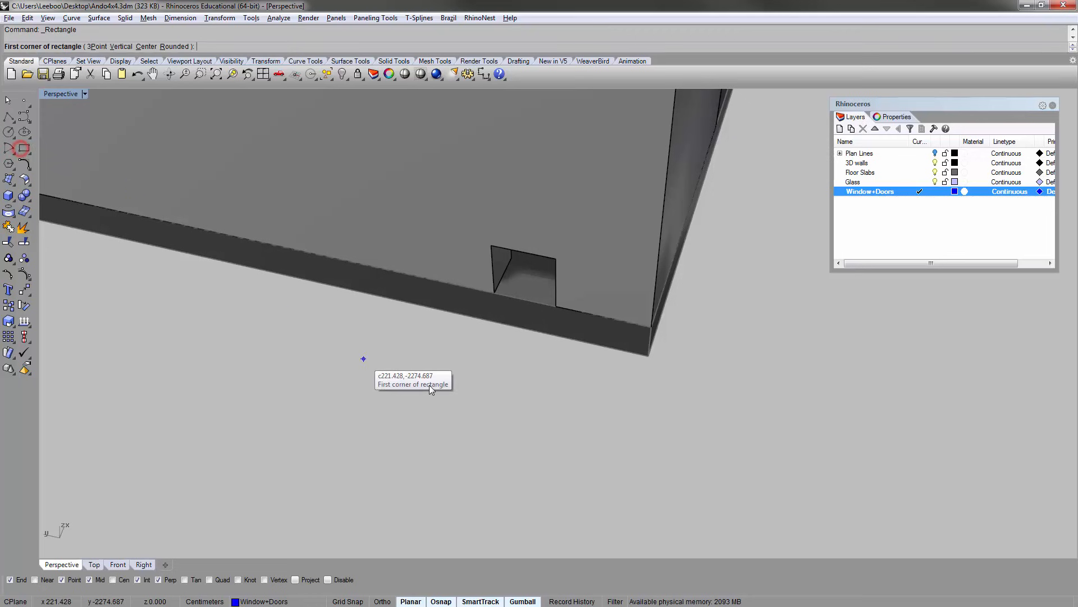
{"action": "left_click", "coordinate": [464, 451]}
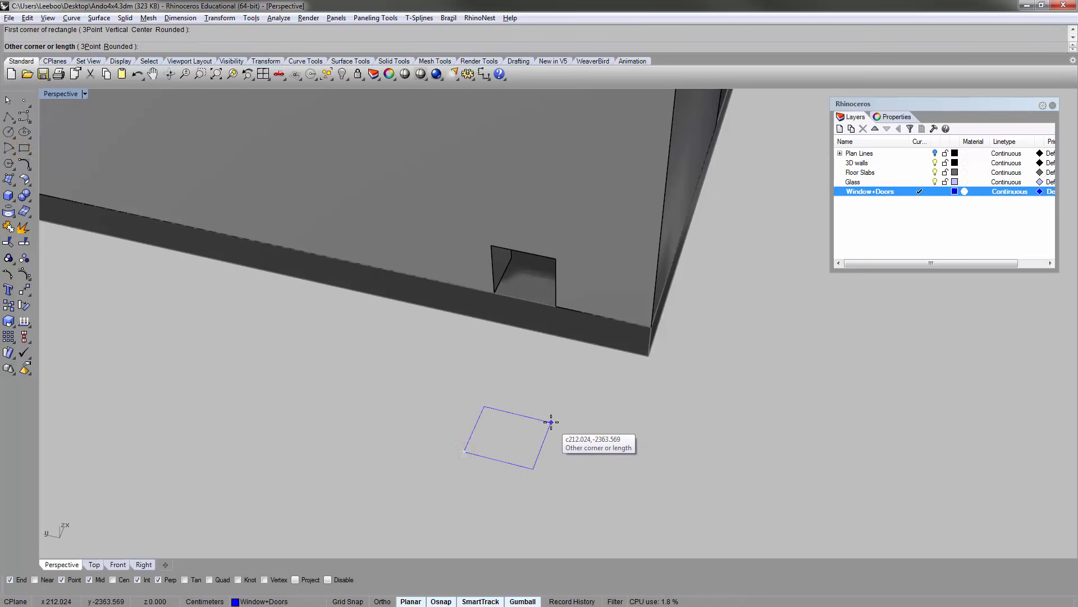
{"action": "key", "text": "Return"}
{"action": "key", "text": "Return"}
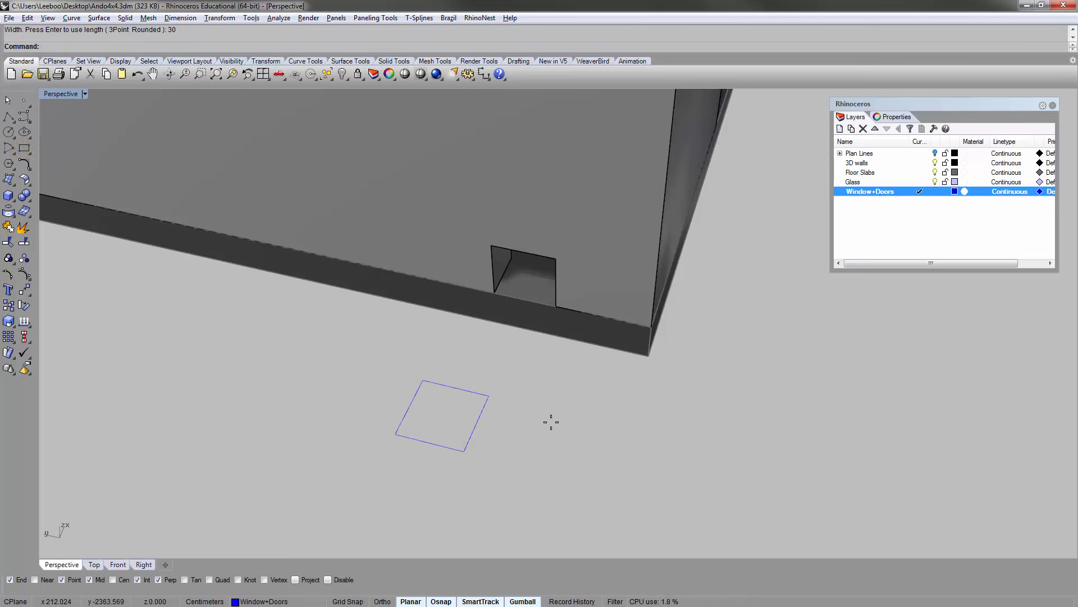
- Offset the rectangle 5 cm inward to outline the window frame
{"action": "left_click", "coordinate": [478, 421]}
{"action": "left_click", "coordinate": [518, 421]}
{"action": "right_click_drag", "start_coordinate": [519, 420], "coordinate": [522, 420]}
{"action": "type", "text": "Offset"}
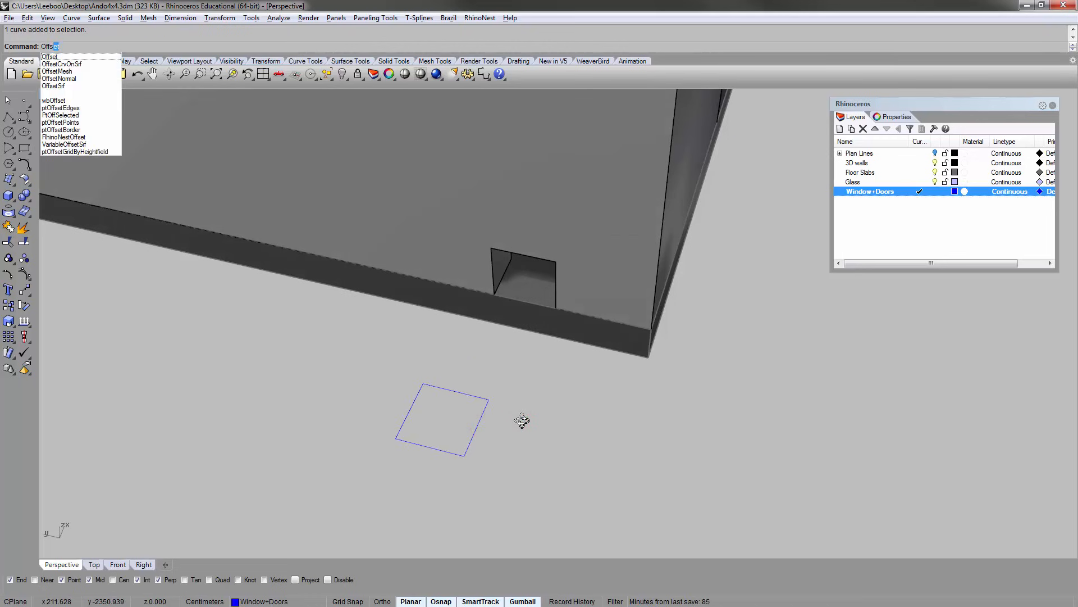
{"action": "key", "text": "Return"}
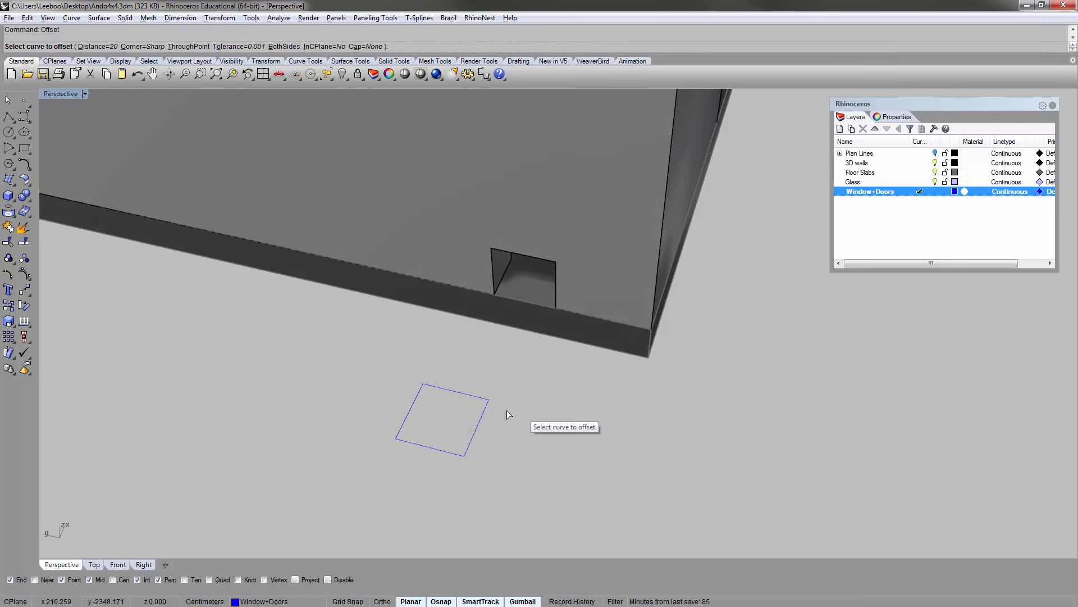
{"action": "left_click", "coordinate": [99, 47]}
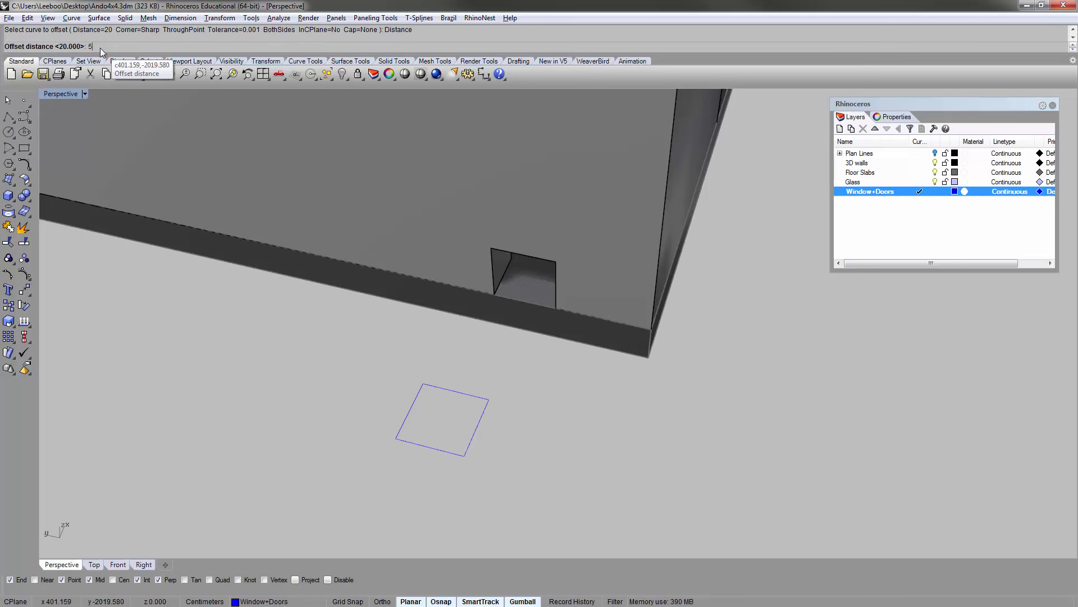
{"action": "type", "text": "5"}
{"action": "key", "text": "Return"}
{"action": "scroll", "coordinate": [416, 397], "scroll_direction": "up", "scroll_amount": 5}
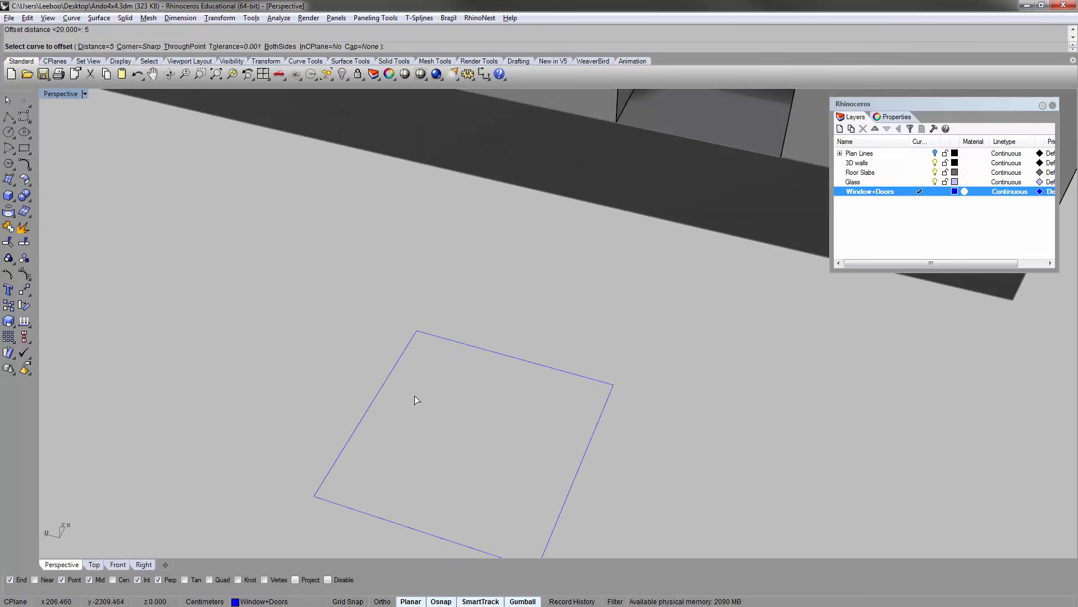
{"action": "scroll", "coordinate": [402, 384], "scroll_direction": "down", "scroll_amount": 3}
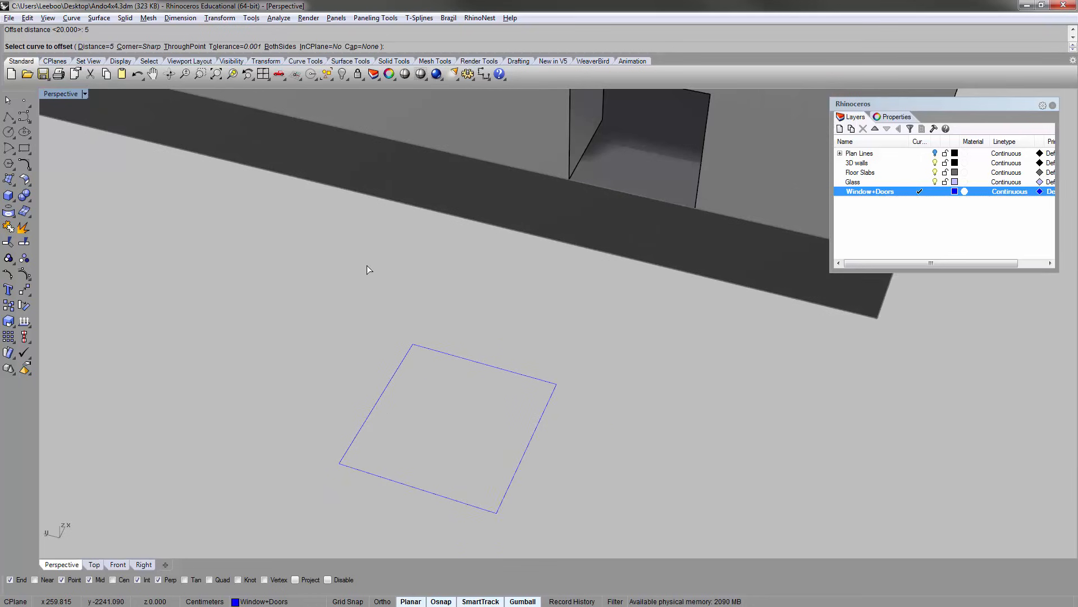
{"action": "left_click", "coordinate": [392, 378]}
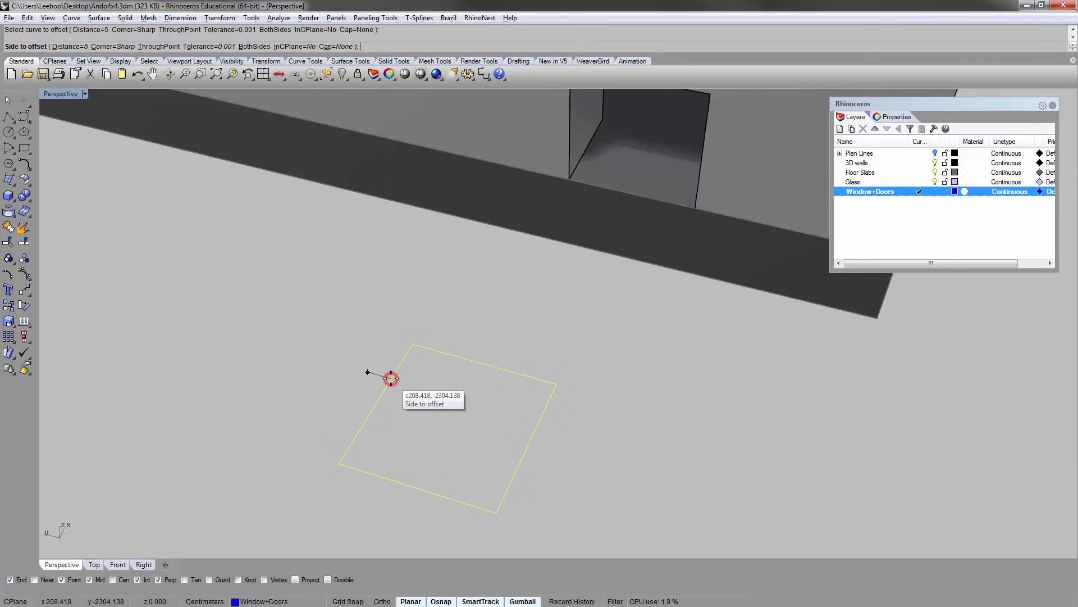
{"action": "left_click", "coordinate": [461, 404]}
- Extrude the two nested rectangles together by 5 cm into a solid window frame
{"action": "right_click_drag", "start_coordinate": [588, 421], "coordinate": [564, 398]}
{"action": "left_click_drag", "start_coordinate": [563, 398], "coordinate": [452, 357]}
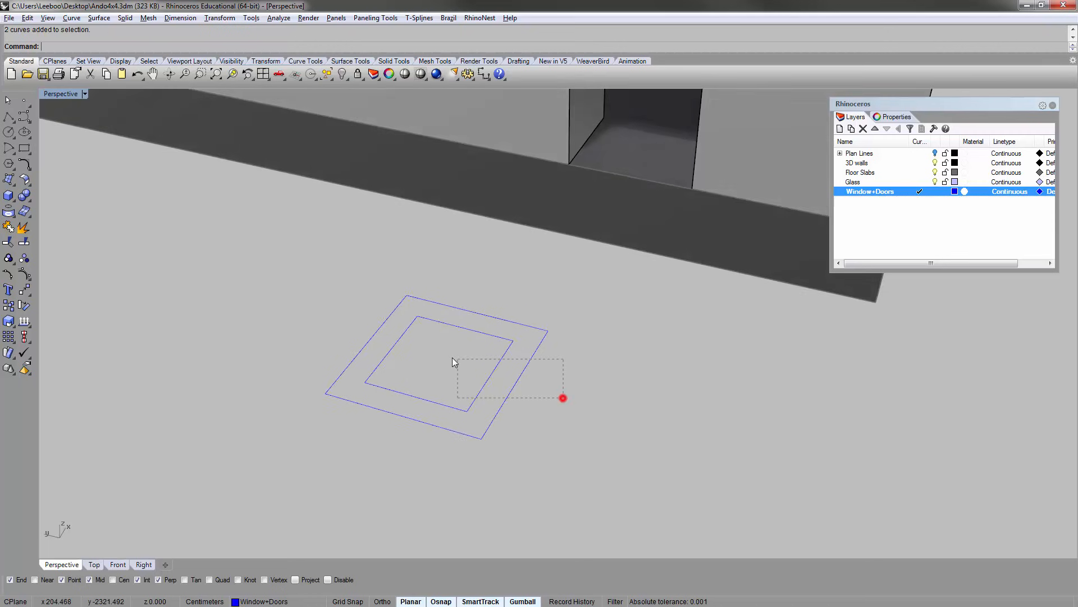
{"action": "type", "text": "zs"}
{"action": "key", "text": "Return"}
{"action": "scroll", "coordinate": [388, 352], "scroll_direction": "down", "scroll_amount": 5}
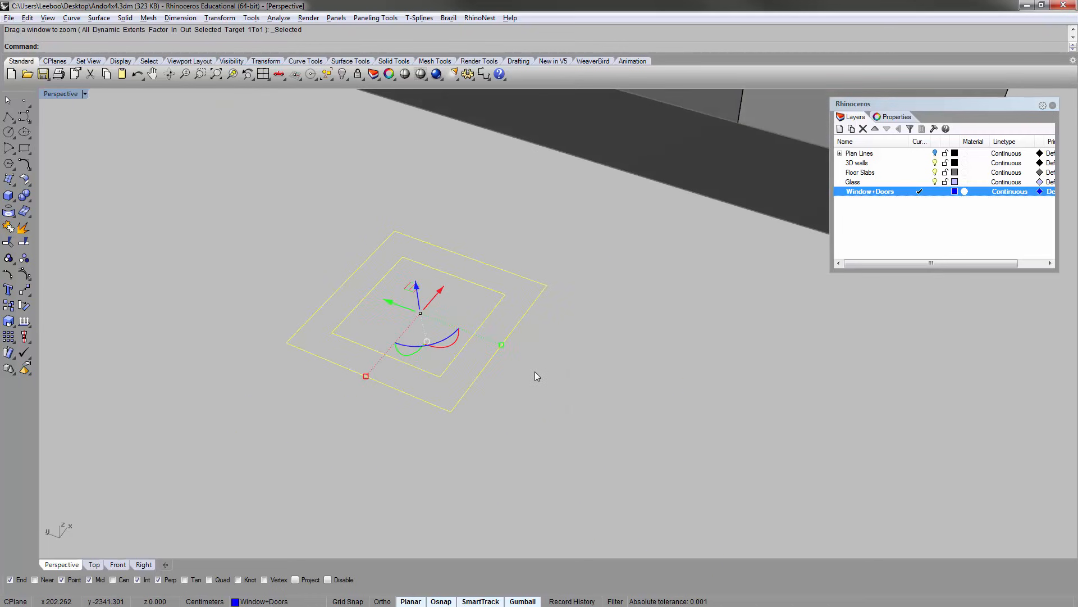
{"action": "right_click_drag", "start_coordinate": [545, 347], "coordinate": [453, 305], "text": "shift"}
{"action": "type", "text": "e"}
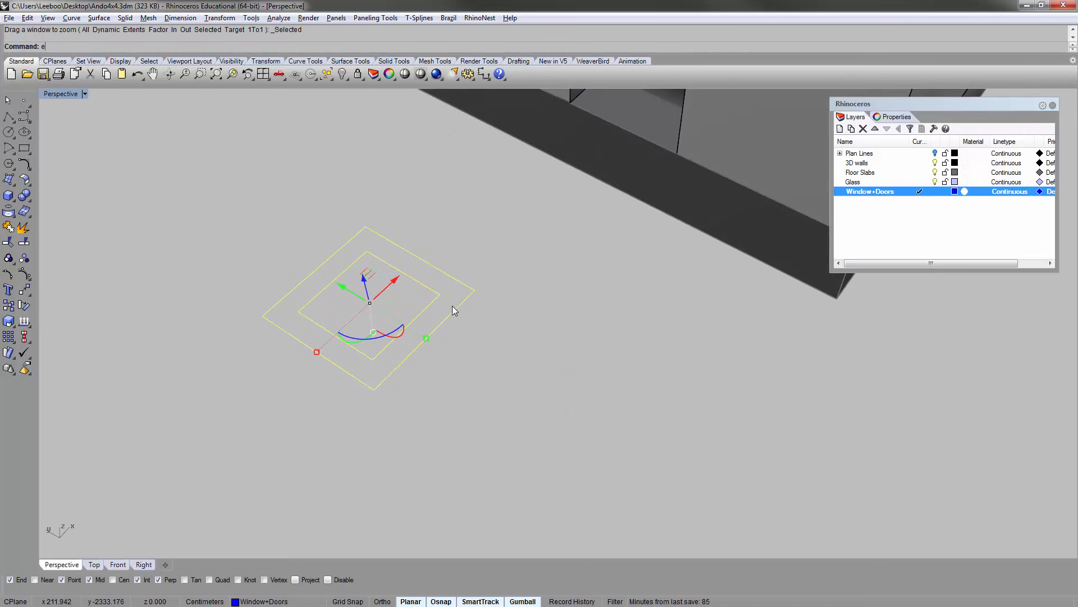
{"action": "key", "text": "Return"}
{"action": "type", "text": "5"}
{"action": "key", "text": "Return"}
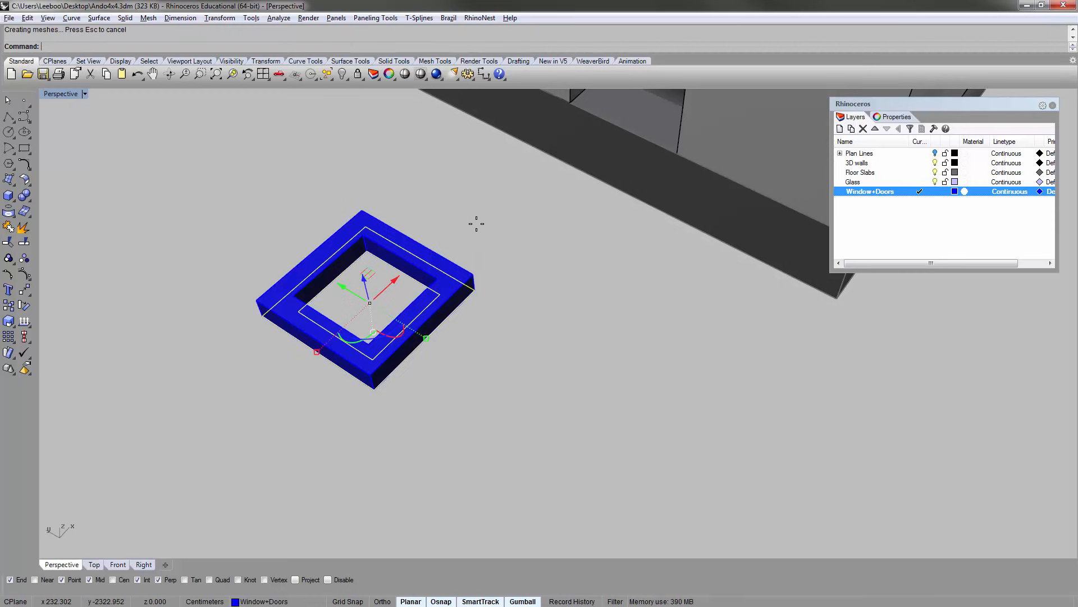
- Move the solid window frame sideways, clear of its two outline curves
{"action": "right_click_drag", "start_coordinate": [476, 247], "coordinate": [508, 197]}
{"action": "left_click", "coordinate": [473, 339]}
{"action": "right_click_drag", "start_coordinate": [473, 338], "coordinate": [503, 365]}
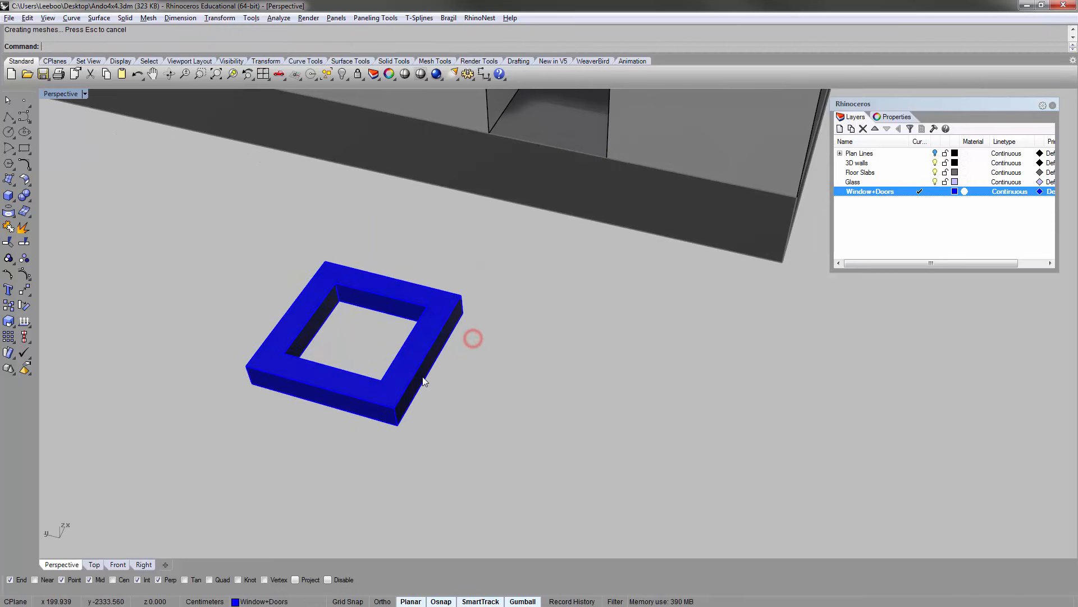
{"action": "left_click", "coordinate": [422, 377]}
{"action": "scroll", "coordinate": [378, 348], "scroll_direction": "down", "scroll_amount": 5}
{"action": "left_click_drag", "start_coordinate": [355, 339], "coordinate": [495, 386]}
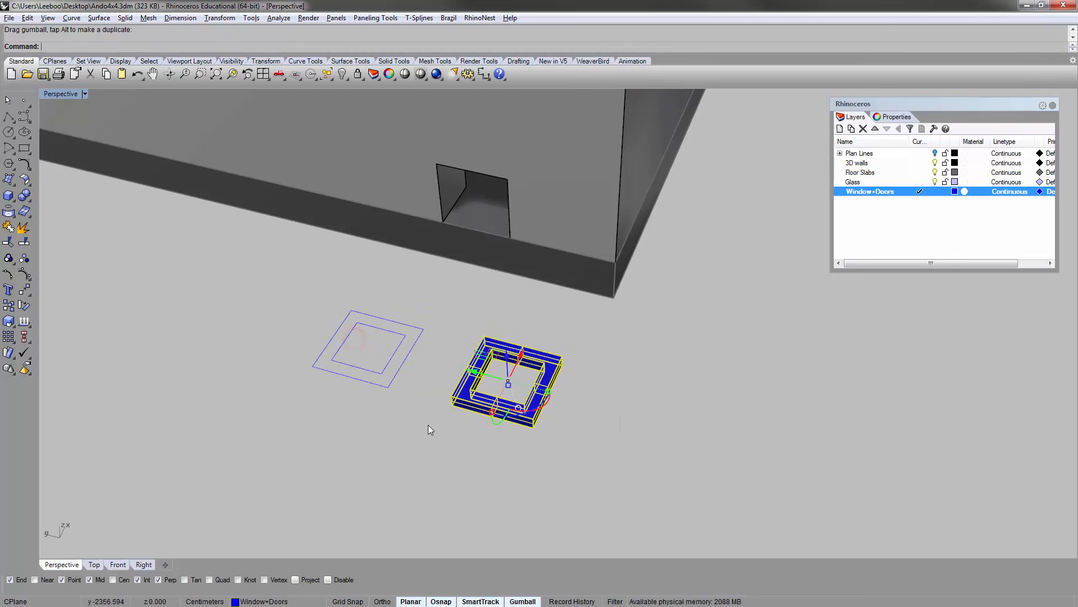
- Delete the solid window frame and the inner offset rectangle, keeping the outer rectangle
{"action": "left_click", "coordinate": [428, 425]}
{"action": "right_click_drag", "start_coordinate": [438, 390], "coordinate": [383, 382], "text": "shift"}
{"action": "scroll", "coordinate": [439, 387], "scroll_direction": "up", "scroll_amount": 3}
{"action": "left_click", "coordinate": [355, 373]}
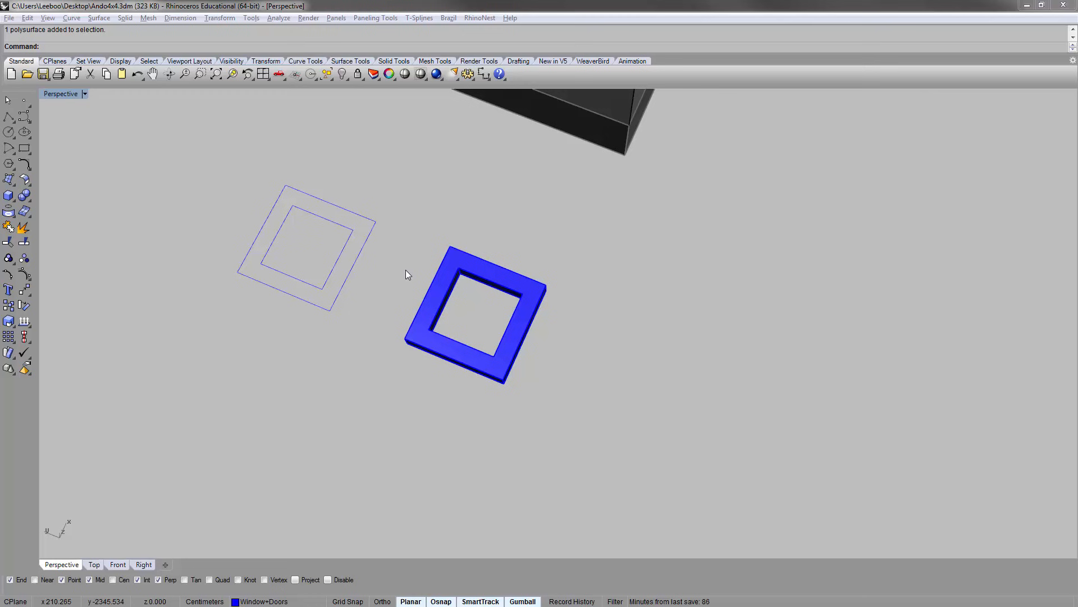
{"action": "mouse_move", "coordinate": [406, 270]}
{"action": "right_mouse_down", "text": "shift"}
{"action": "mouse_move", "coordinate": [390, 306]}
{"action": "mouse_move", "coordinate": [421, 279]}
{"action": "right_mouse_up", "text": "shift"}
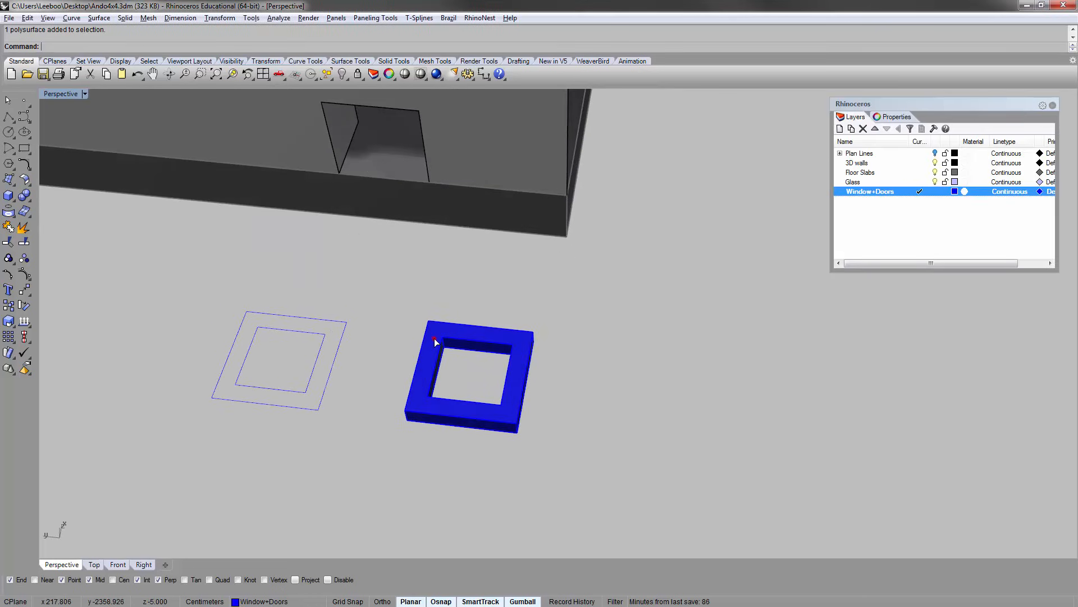
{"action": "left_click", "coordinate": [434, 339]}
{"action": "key", "text": "Delete"}
{"action": "scroll", "coordinate": [439, 335], "scroll_direction": "down", "scroll_amount": 4}
{"action": "scroll", "coordinate": [296, 363], "scroll_direction": "up", "scroll_amount": 5}
{"action": "left_click", "coordinate": [352, 372]}
{"action": "key", "text": "Delete"}
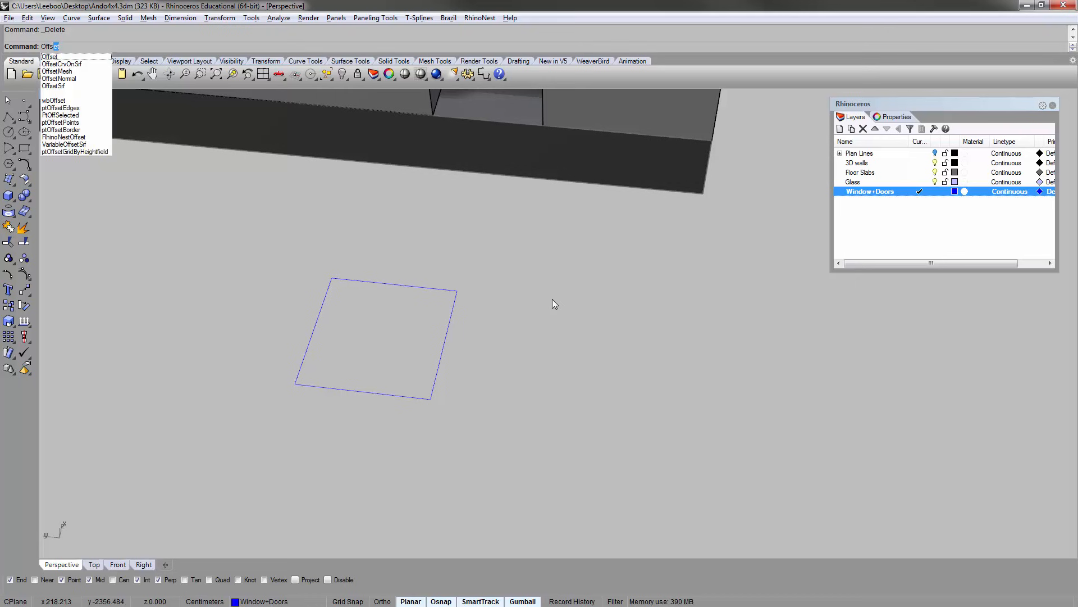
- Offset the outer rectangle 3 cm inward to outline a slimmer window frame
{"action": "key", "text": "Return"}
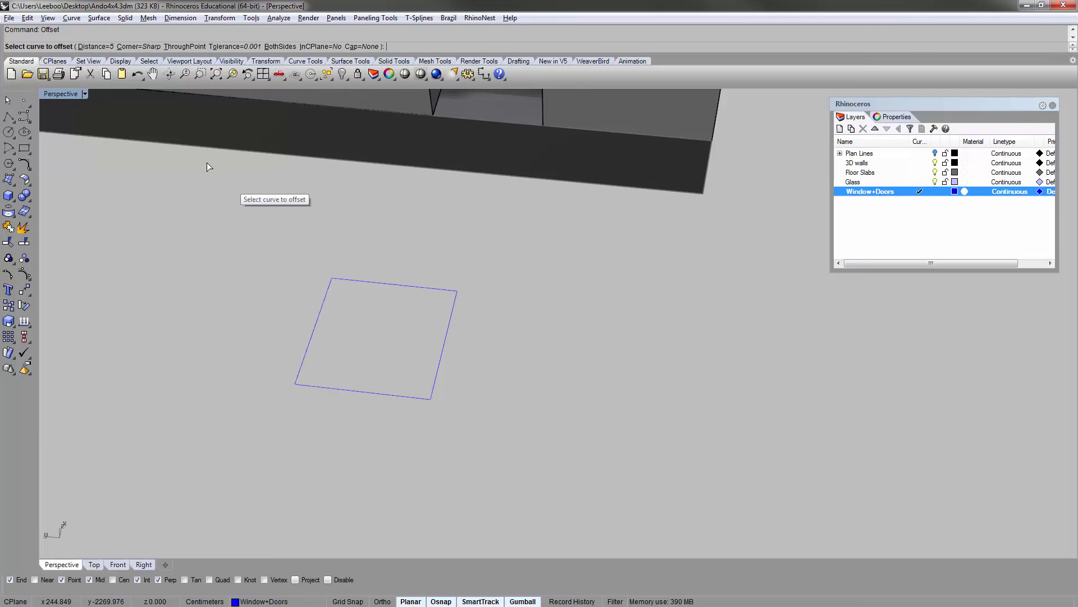
{"action": "left_click", "coordinate": [104, 45]}
{"action": "type", "text": "3"}
{"action": "key", "text": "Return"}
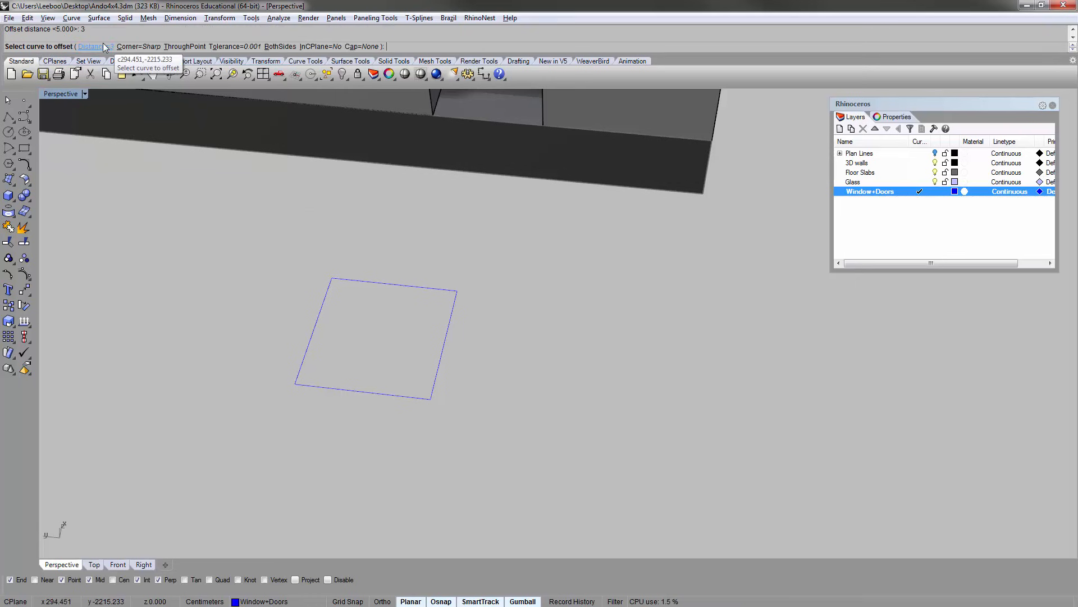
{"action": "scroll", "coordinate": [352, 276], "scroll_direction": "up", "scroll_amount": 1}
{"action": "left_click", "coordinate": [351, 280]}
{"action": "left_click", "coordinate": [348, 312]}
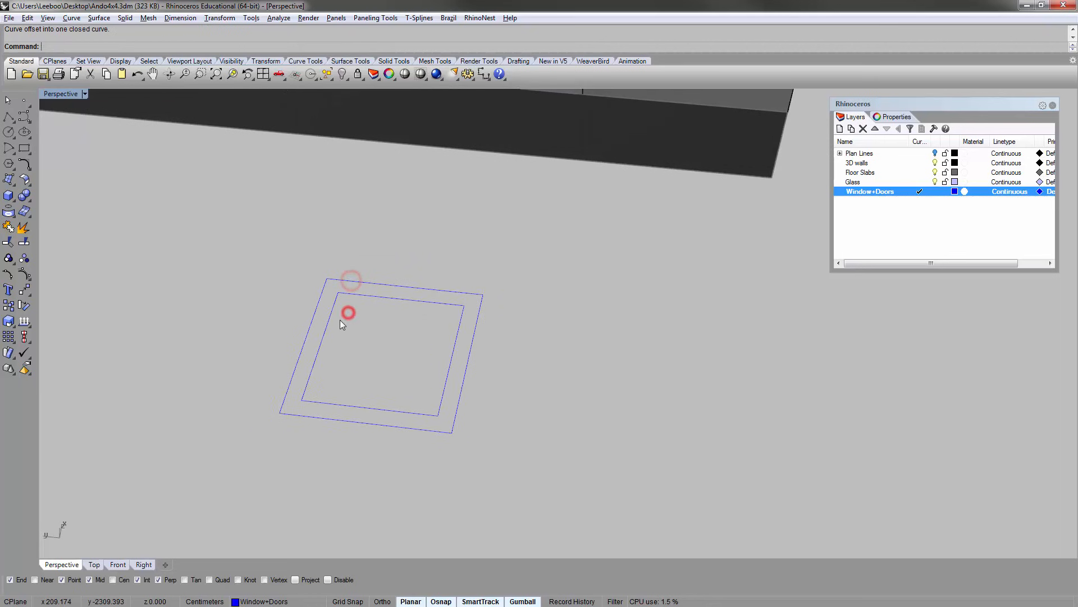
- Extrude both nested rectangles by 3 cm into a solid window frame and move the outline curves sideways, clear of it
{"action": "right_click_drag", "start_coordinate": [392, 353], "coordinate": [523, 396]}
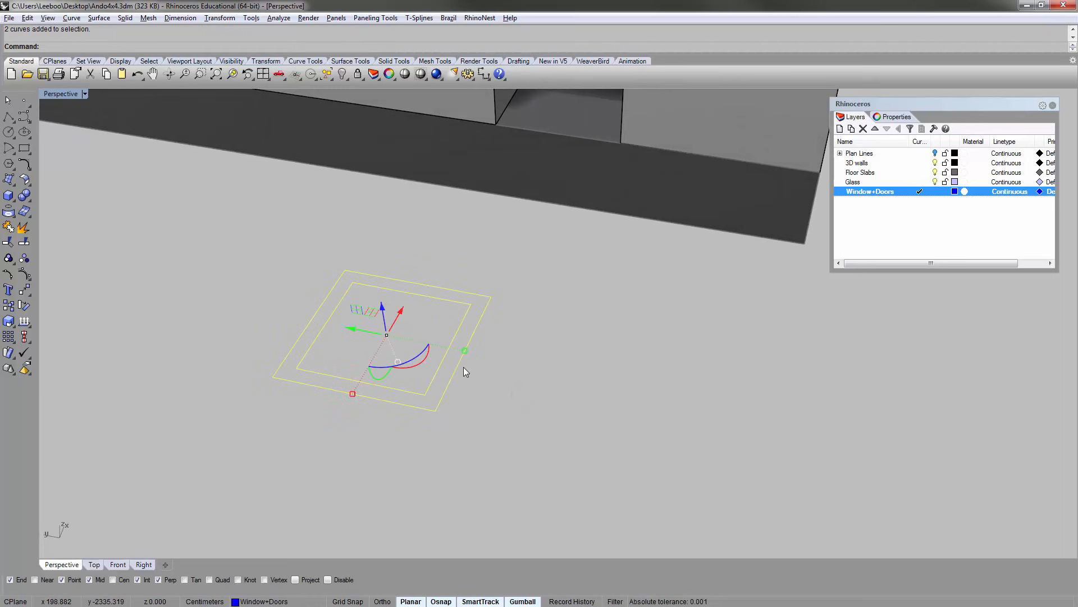
{"action": "key", "text": "Return"}
{"action": "key", "text": "Return"}
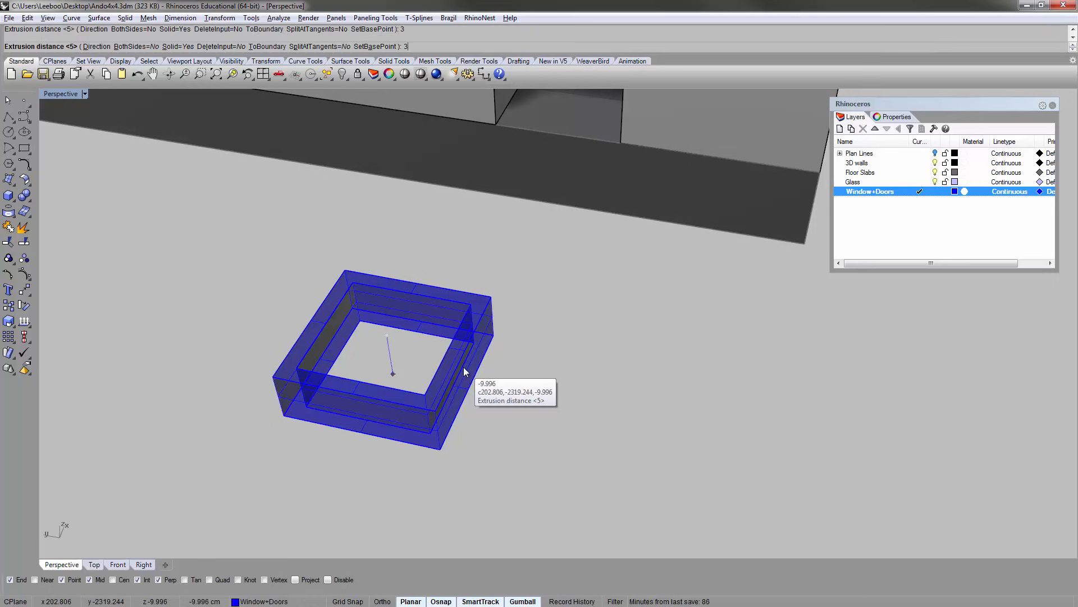
{"action": "left_click_drag", "start_coordinate": [360, 334], "coordinate": [590, 374]}
{"action": "right_click_drag", "start_coordinate": [449, 451], "coordinate": [482, 400]}
{"action": "key", "text": "Escape"}
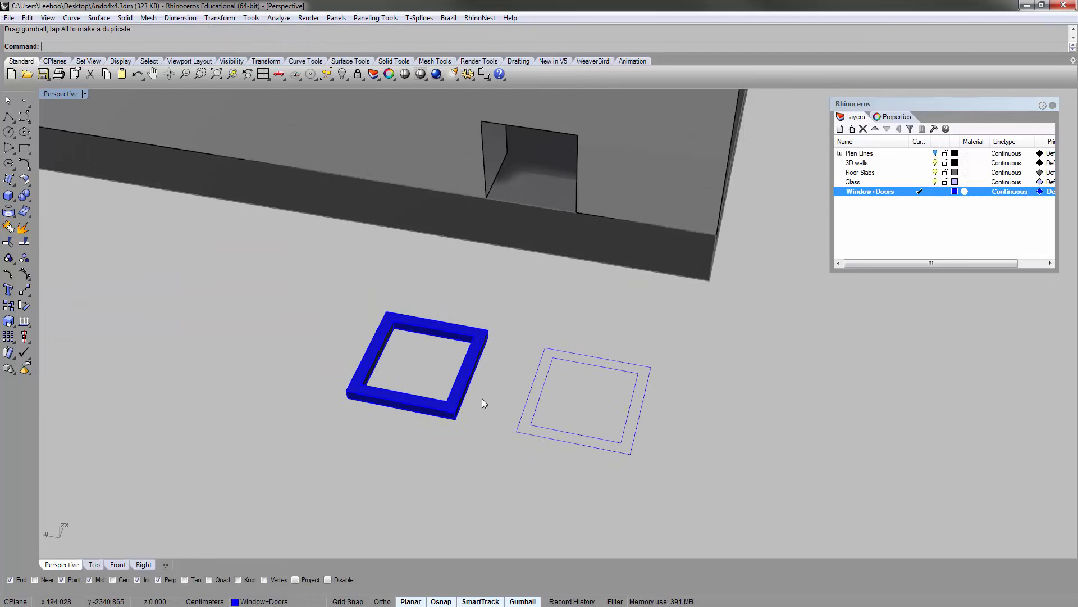
- Make the Glass layer current for modelling the pane
{"action": "left_click", "coordinate": [446, 388]}
{"action": "type", "text": "zs"}
{"action": "key", "text": "Return"}
{"action": "left_click", "coordinate": [320, 332]}
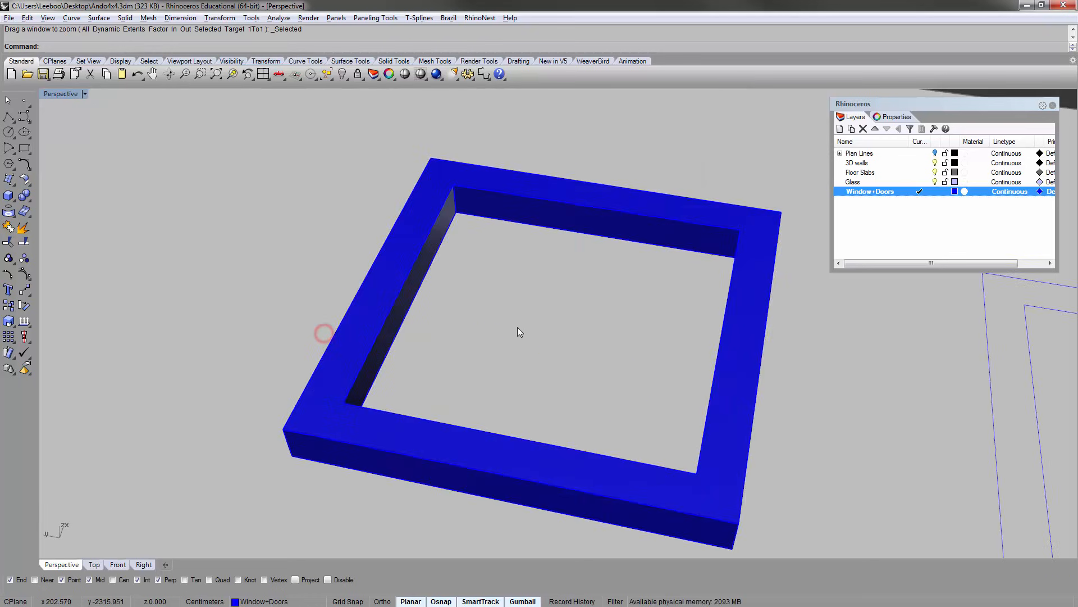
{"action": "right_click_drag", "start_coordinate": [517, 327], "coordinate": [471, 288]}
{"action": "right_click_drag", "start_coordinate": [546, 284], "coordinate": [544, 270]}
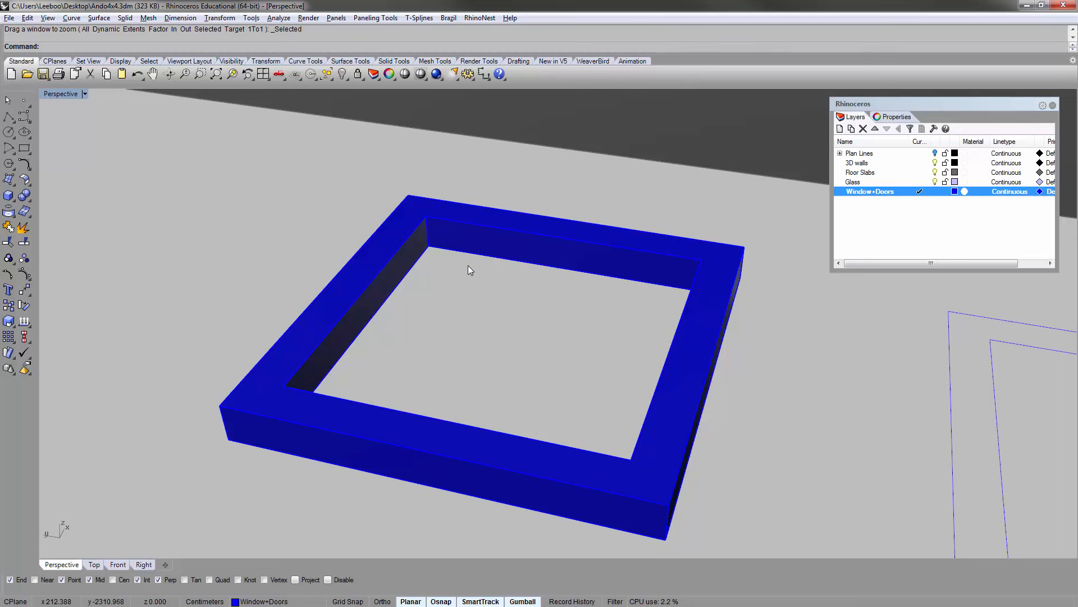
{"action": "left_click", "coordinate": [927, 182]}
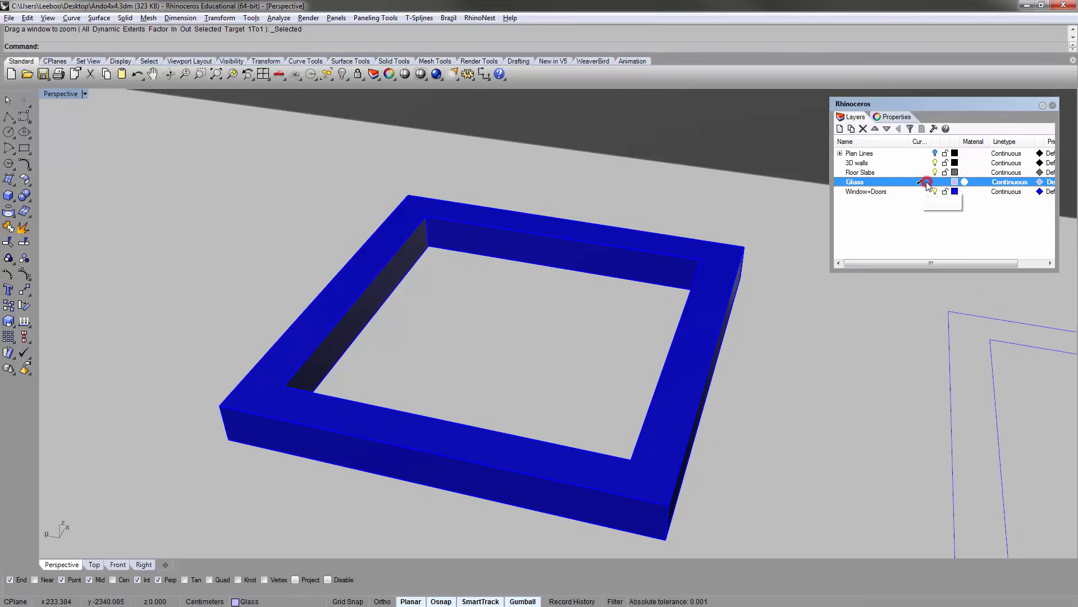
- Try a 2 cm solid extrusion of the inner rectangle as the glass pane, and delete it
{"action": "right_click_drag", "start_coordinate": [573, 193], "coordinate": [445, 253]}
{"action": "scroll", "coordinate": [539, 279], "scroll_direction": "down", "scroll_amount": 7}
{"action": "right_click_drag", "start_coordinate": [538, 279], "coordinate": [379, 237], "text": "shift"}
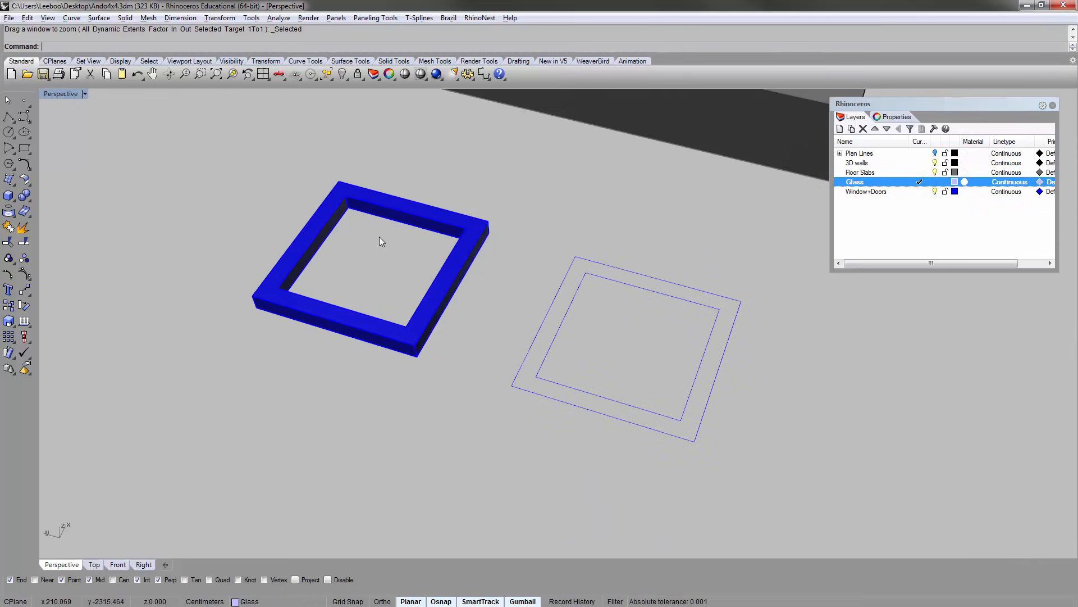
{"action": "right_click_drag", "start_coordinate": [681, 287], "coordinate": [548, 277], "text": "shift"}
{"action": "right_click_drag", "start_coordinate": [451, 300], "coordinate": [454, 294]}
{"action": "type", "text": "e"}
{"action": "key", "text": "Return"}
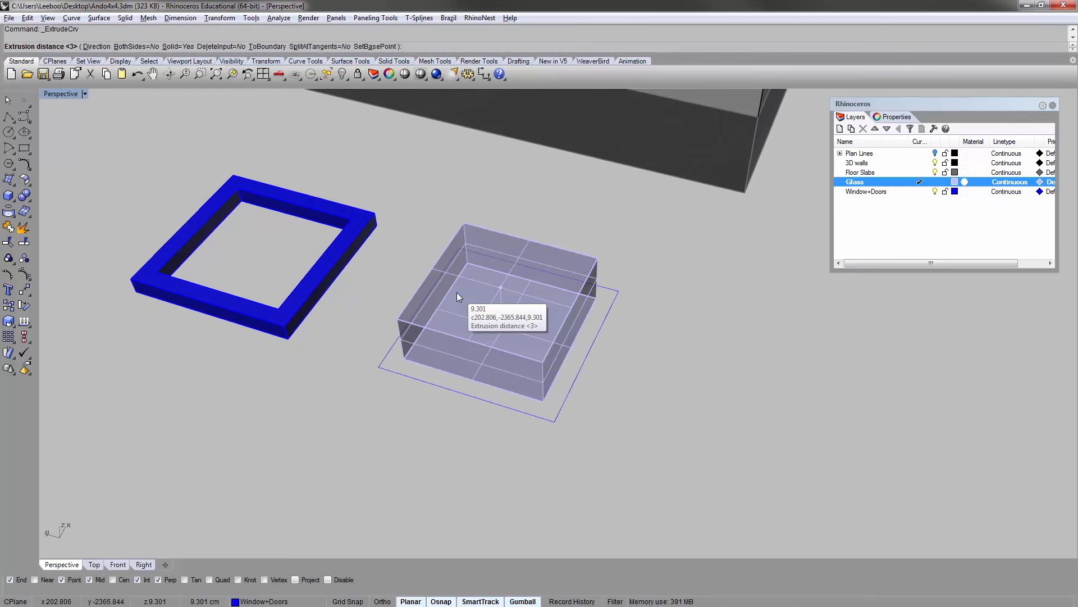
{"action": "key", "text": "Return"}
{"action": "left_click", "coordinate": [366, 406]}
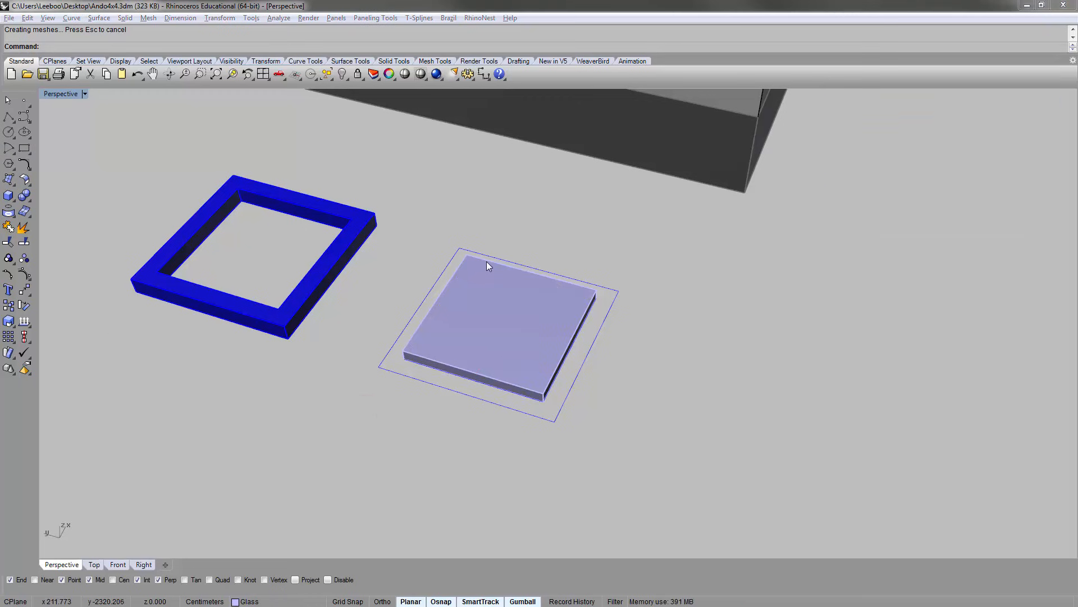
{"action": "left_click", "coordinate": [499, 324]}
{"action": "key", "text": "Delete"}
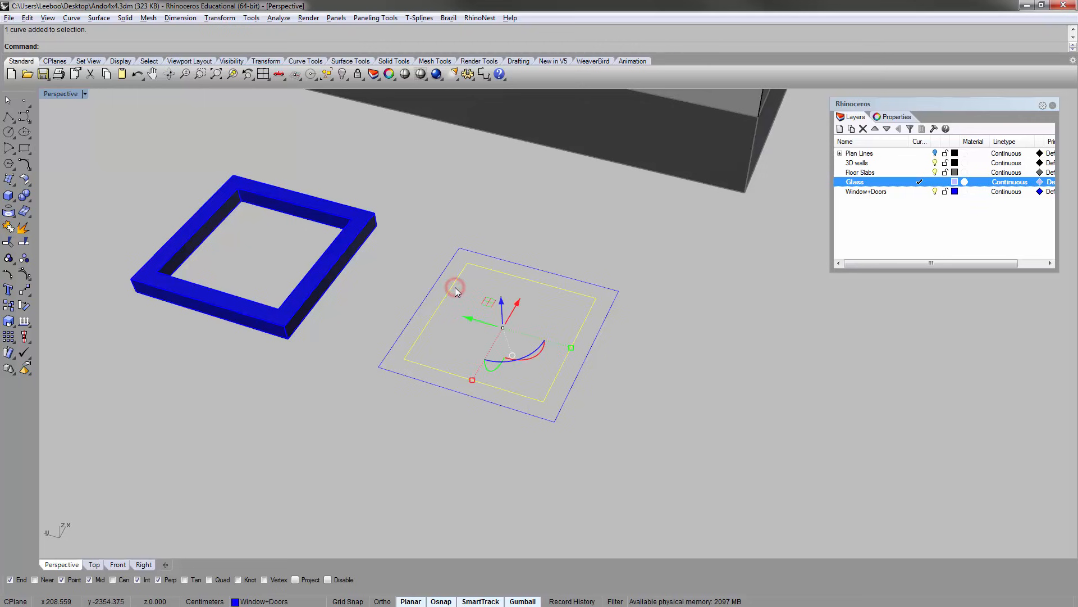
- Extrude the inner rectangle by 1.5 cm into a solid glass pane
{"action": "key", "text": "Return"}
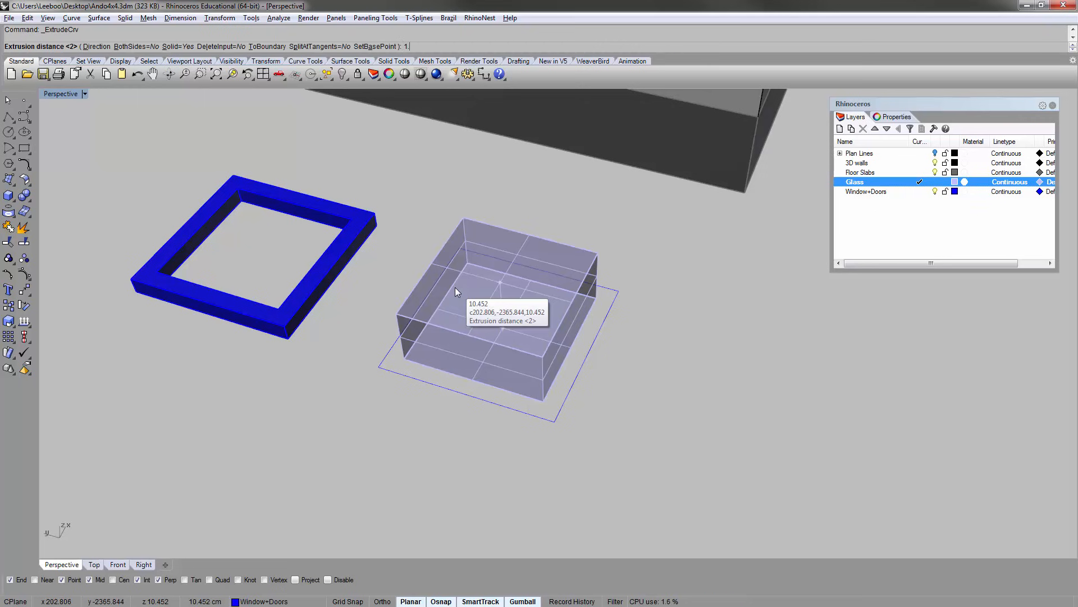
{"action": "type", "text": "1.5"}
{"action": "key", "text": "Return"}
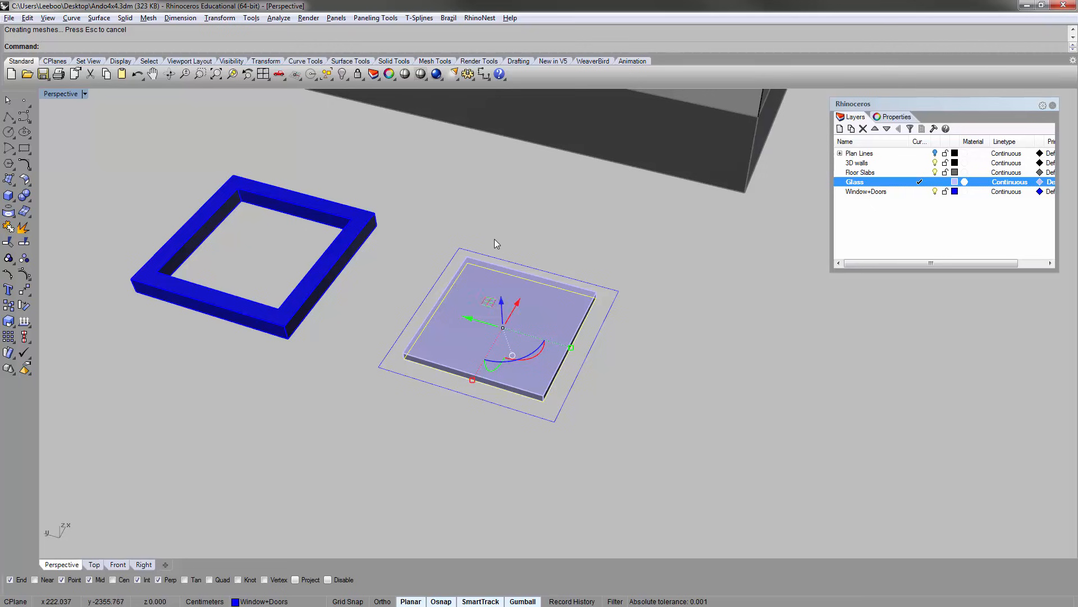
{"action": "scroll", "coordinate": [387, 329], "scroll_direction": "up", "scroll_amount": 4}
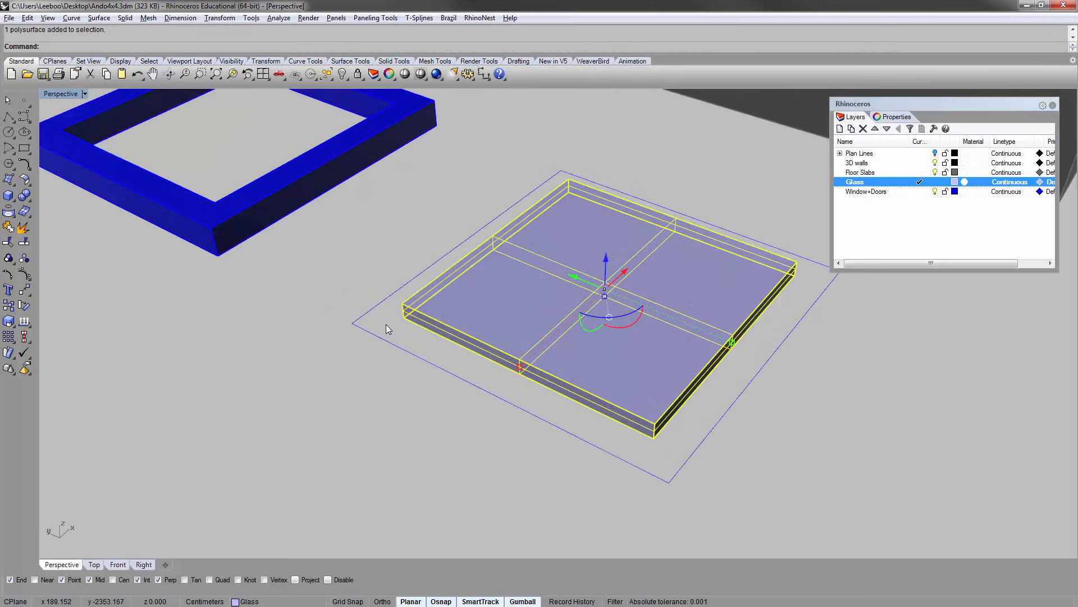
{"action": "scroll", "coordinate": [389, 321], "scroll_direction": "up", "scroll_amount": 6}
{"action": "type", "text": "m"}
{"action": "key", "text": "Return"}
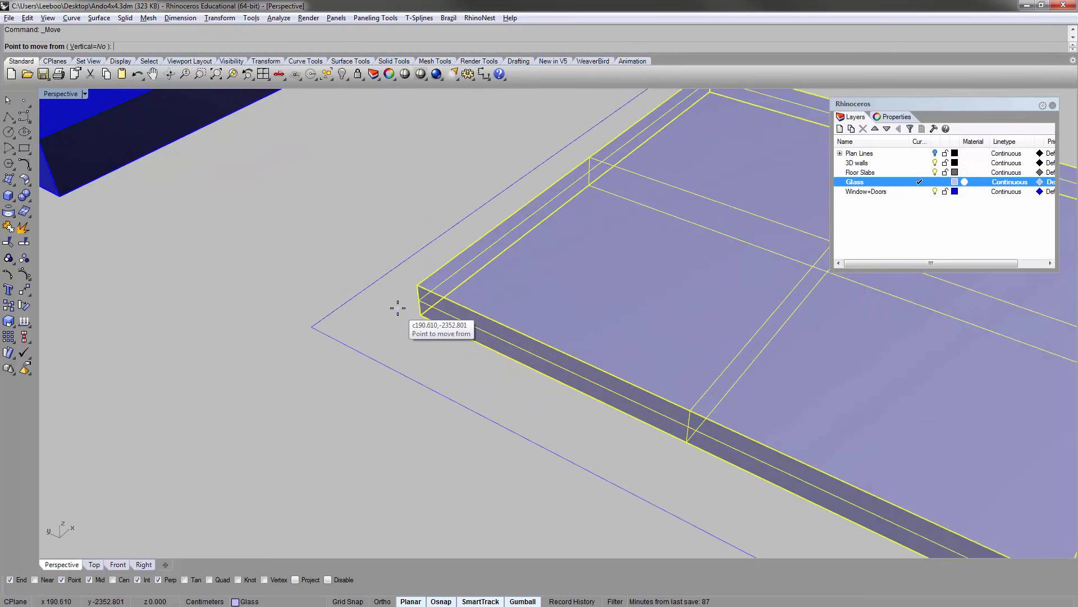
{"action": "key", "text": "Escape"}
{"action": "key", "text": "Escape"}
- Move the glass pane into the window frame, from its vertical corner edge's midpoint to the midpoint of the frame's matching inner corner edge
{"action": "scroll", "coordinate": [405, 309], "scroll_direction": "down", "scroll_amount": 5}
{"action": "left_click", "coordinate": [410, 309]}
{"action": "scroll", "coordinate": [410, 309], "scroll_direction": "up", "scroll_amount": 5}
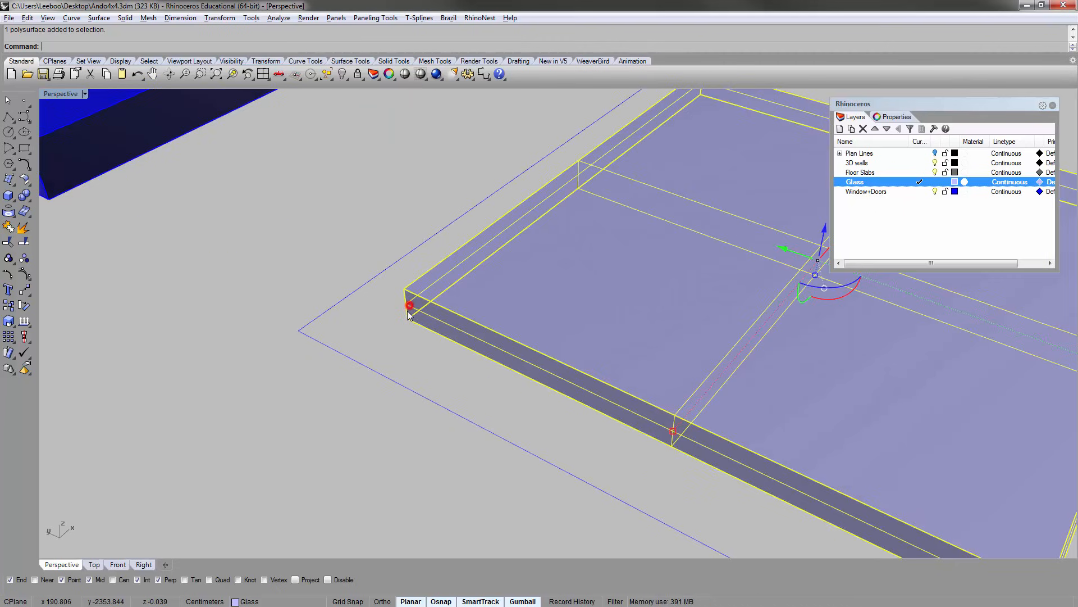
{"action": "type", "text": "m"}
{"action": "key", "text": "Return"}
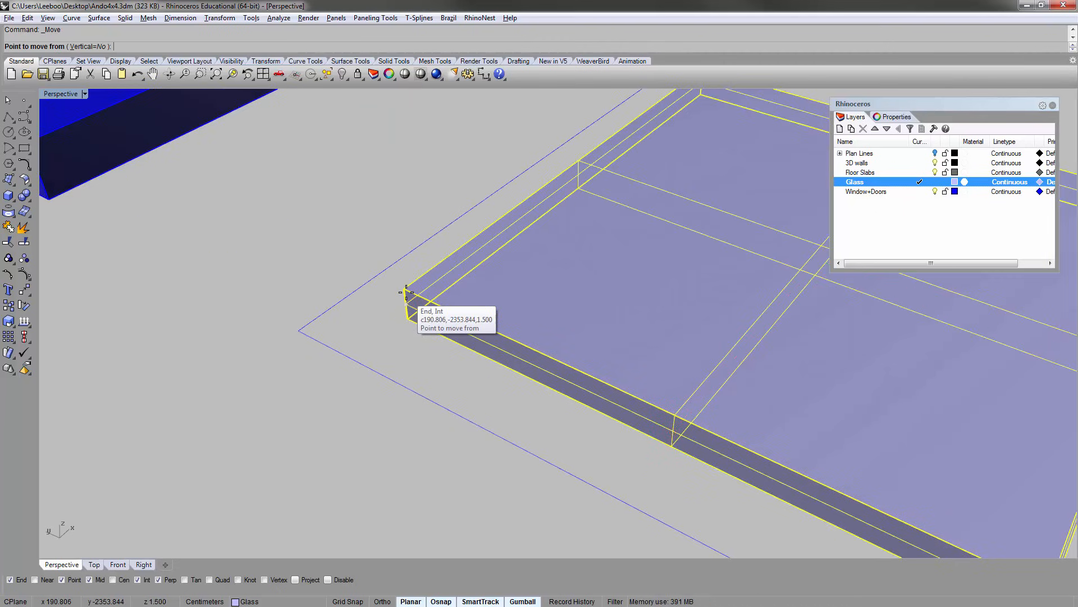
{"action": "scroll", "coordinate": [405, 307], "scroll_direction": "down", "scroll_amount": 5}
{"action": "scroll", "coordinate": [245, 195], "scroll_direction": "up", "scroll_amount": 3}
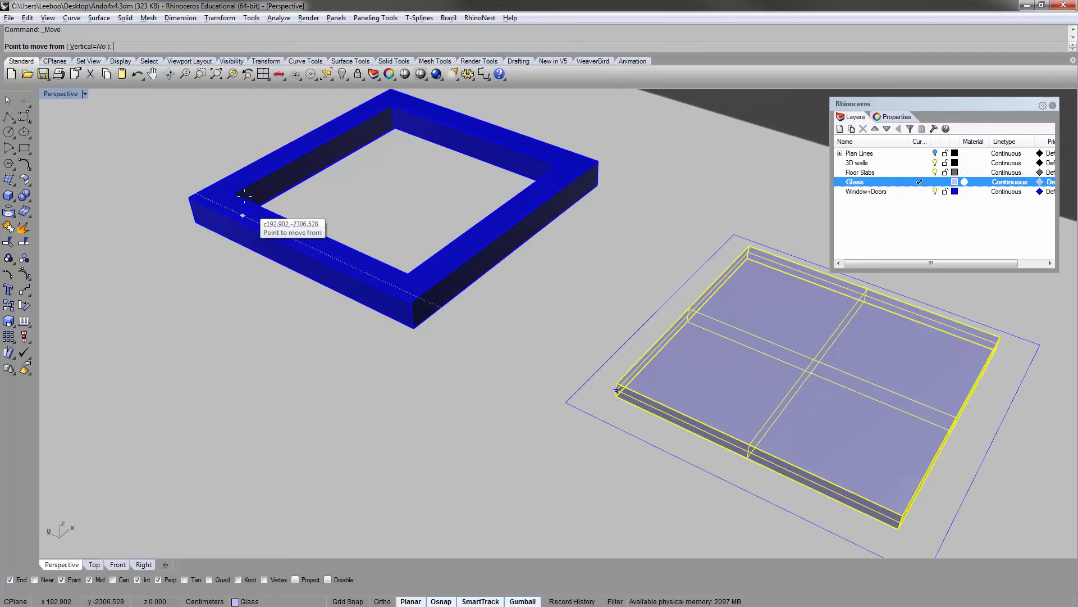
{"action": "left_click", "coordinate": [239, 197]}
{"action": "scroll", "coordinate": [632, 382], "scroll_direction": "up", "scroll_amount": 4}
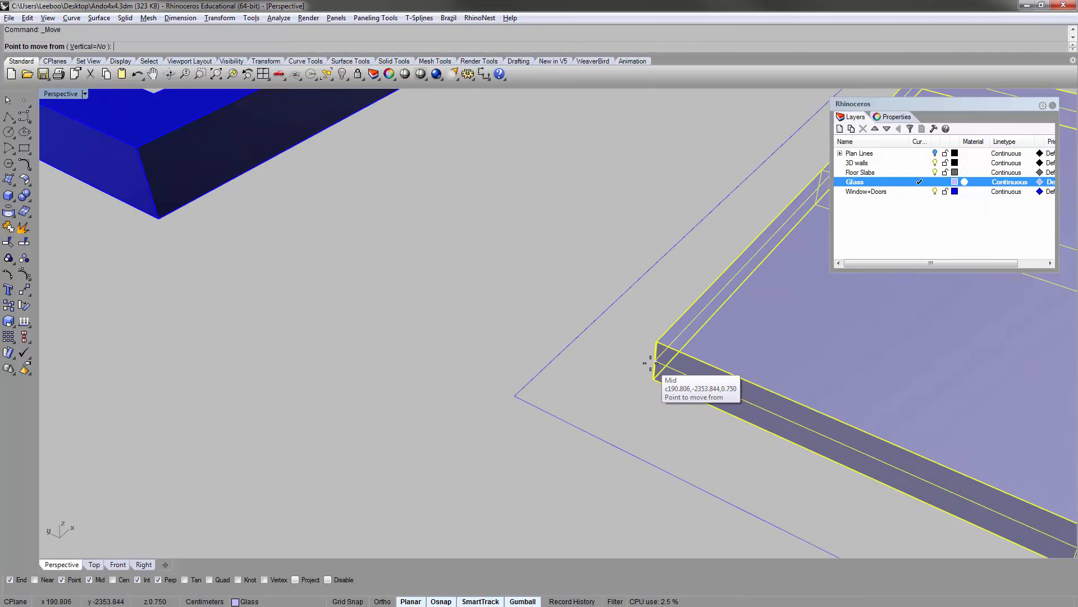
{"action": "scroll", "coordinate": [678, 362], "scroll_direction": "down", "scroll_amount": 8}
{"action": "scroll", "coordinate": [562, 281], "scroll_direction": "up", "scroll_amount": 5}
{"action": "right_click_drag", "start_coordinate": [563, 282], "coordinate": [431, 302]}
{"action": "scroll", "coordinate": [644, 310], "scroll_direction": "up", "scroll_amount": 6}
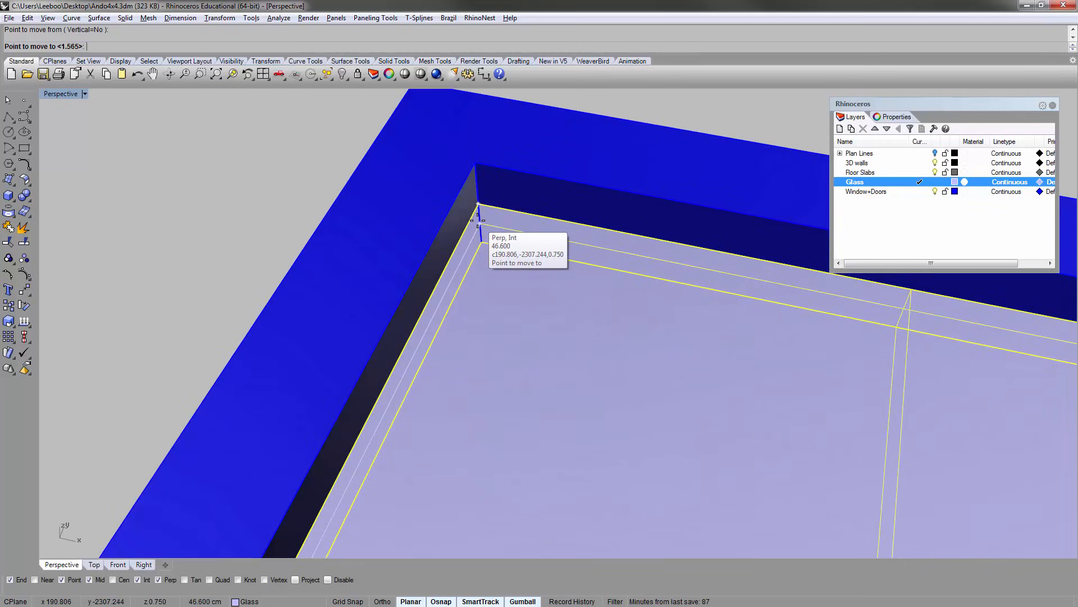
{"action": "left_click", "coordinate": [475, 207]}
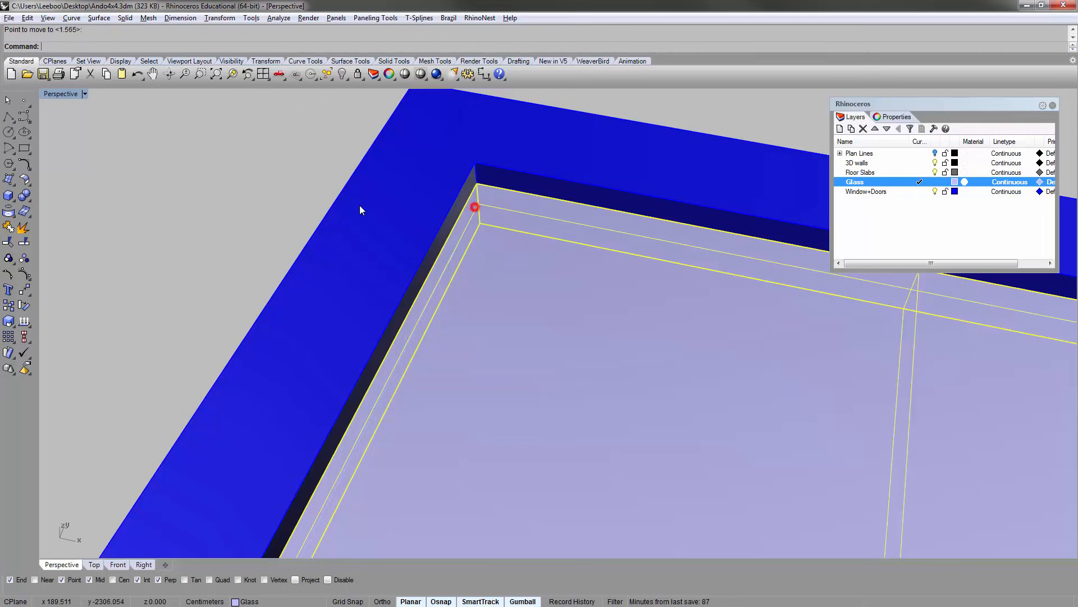
- Examine from above and below how the glass pane sits within the frame's thickness
{"action": "scroll", "coordinate": [272, 202], "scroll_direction": "down", "scroll_amount": 8}
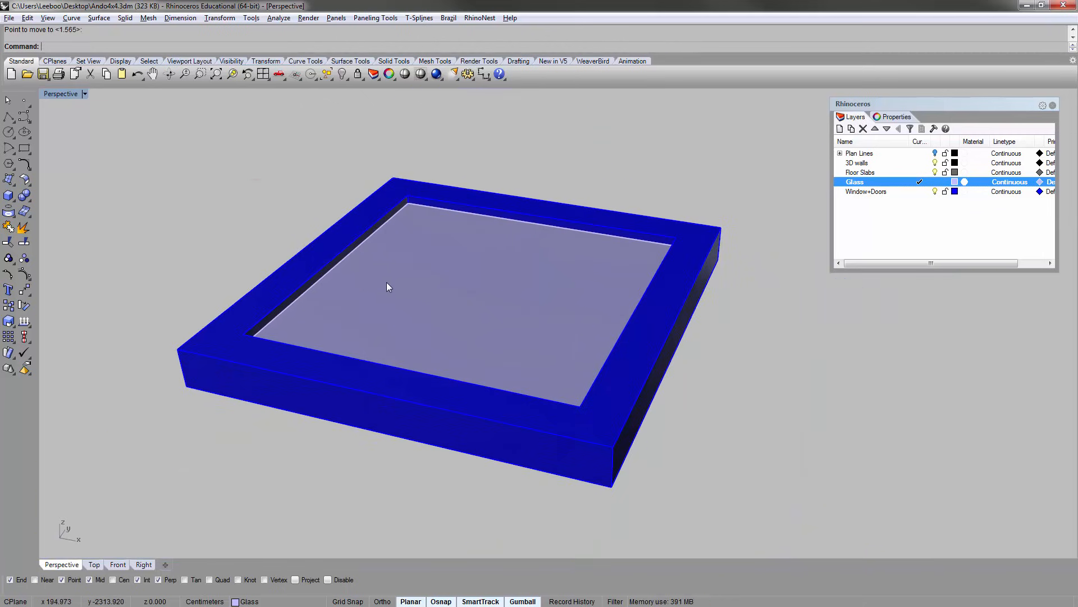
{"action": "scroll", "coordinate": [386, 282], "scroll_direction": "up", "scroll_amount": 6}
{"action": "right_click_drag", "start_coordinate": [270, 281], "coordinate": [275, 358]}
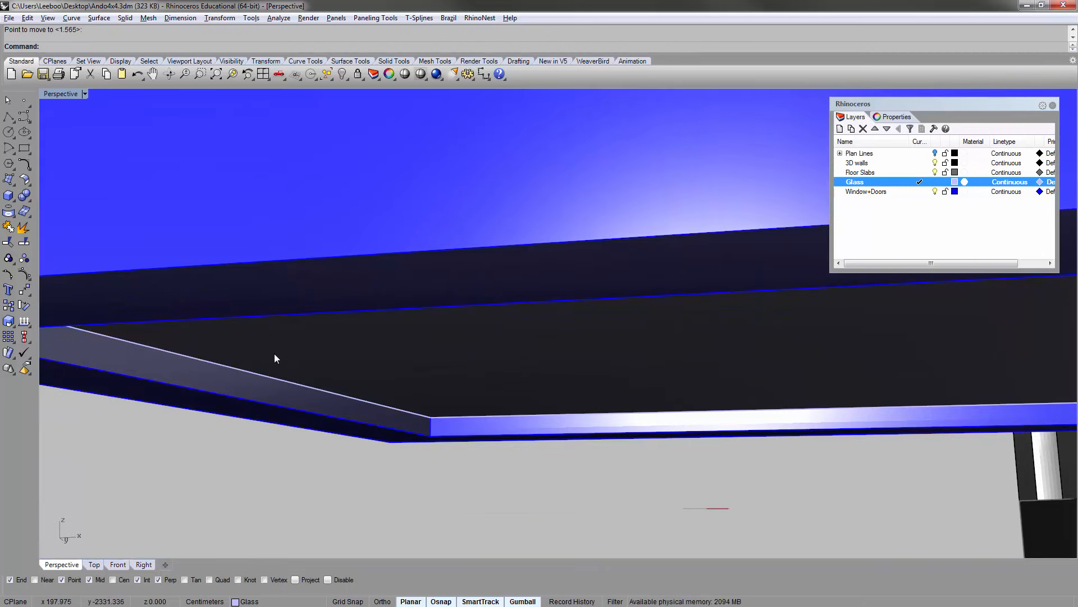
{"action": "right_click_drag", "start_coordinate": [320, 293], "coordinate": [439, 318]}
{"action": "scroll", "coordinate": [527, 351], "scroll_direction": "down", "scroll_amount": 6}
{"action": "right_click_drag", "start_coordinate": [329, 281], "coordinate": [296, 217]}
{"action": "scroll", "coordinate": [416, 369], "scroll_direction": "up", "scroll_amount": 5}
{"action": "right_click_drag", "start_coordinate": [417, 368], "coordinate": [358, 354]}
- Lower the glass pane slightly within the window frame and check it from underneath
{"action": "left_click", "coordinate": [347, 285]}
{"action": "left_click", "coordinate": [521, 290]}
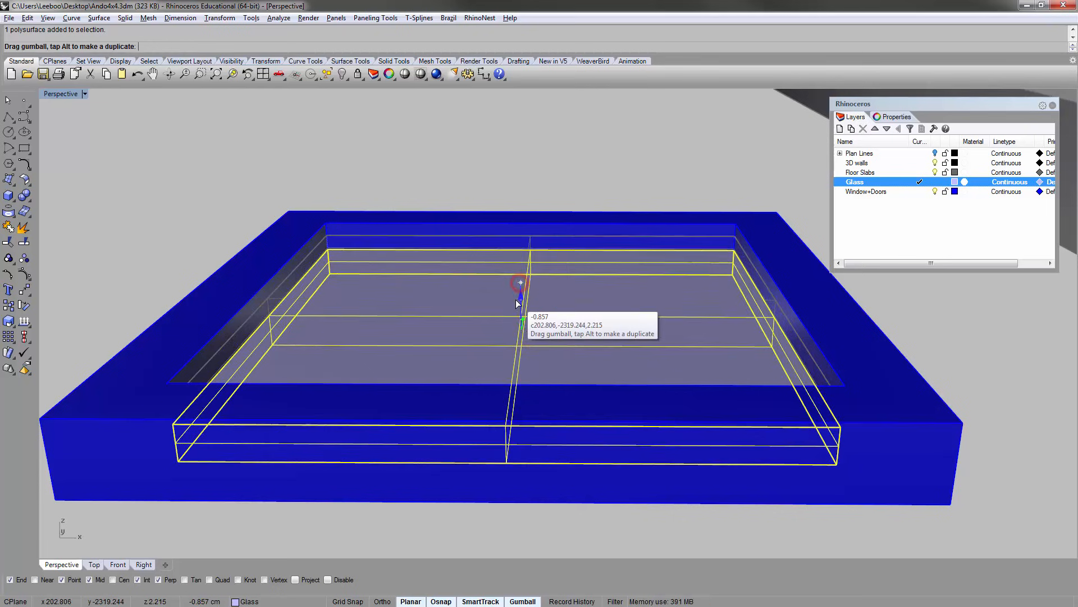
{"action": "left_click", "coordinate": [328, 144]}
{"action": "right_click_drag", "start_coordinate": [369, 311], "coordinate": [323, 335]}
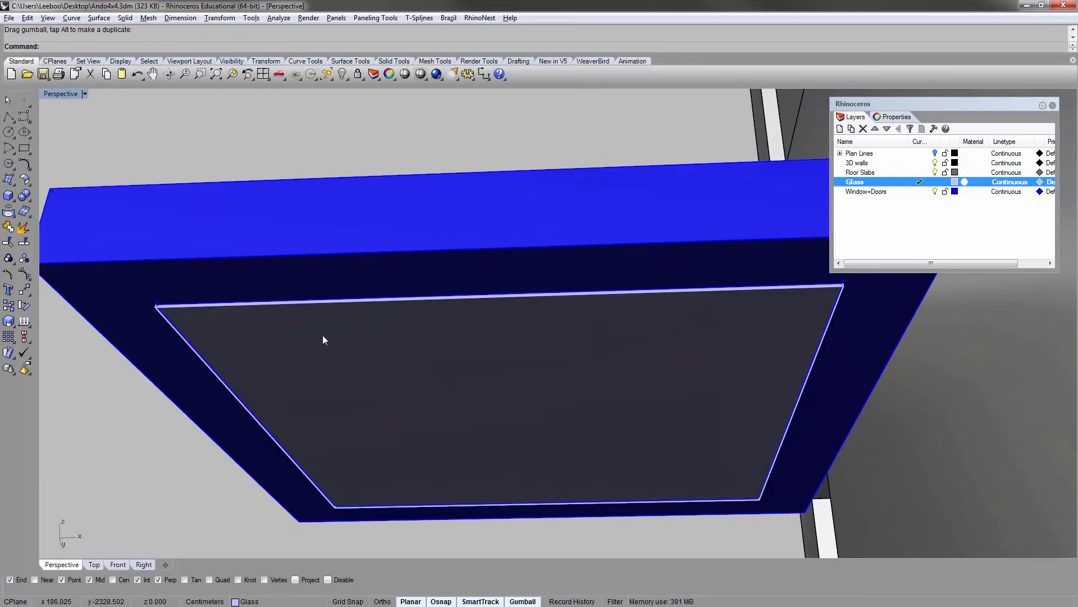
- Raise the glass pane straight up until it is clear above the window frame
{"action": "left_click", "coordinate": [323, 335]}
{"action": "right_click_drag", "start_coordinate": [230, 322], "coordinate": [395, 385]}
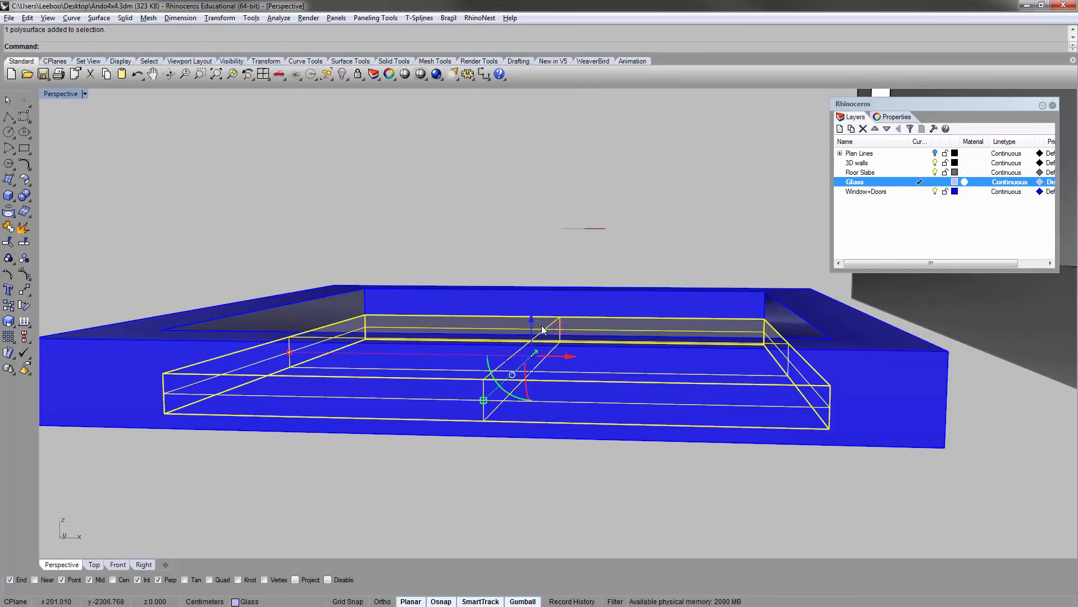
{"action": "left_click_drag", "start_coordinate": [531, 321], "coordinate": [534, 199]}
{"action": "left_click", "coordinate": [187, 185]}
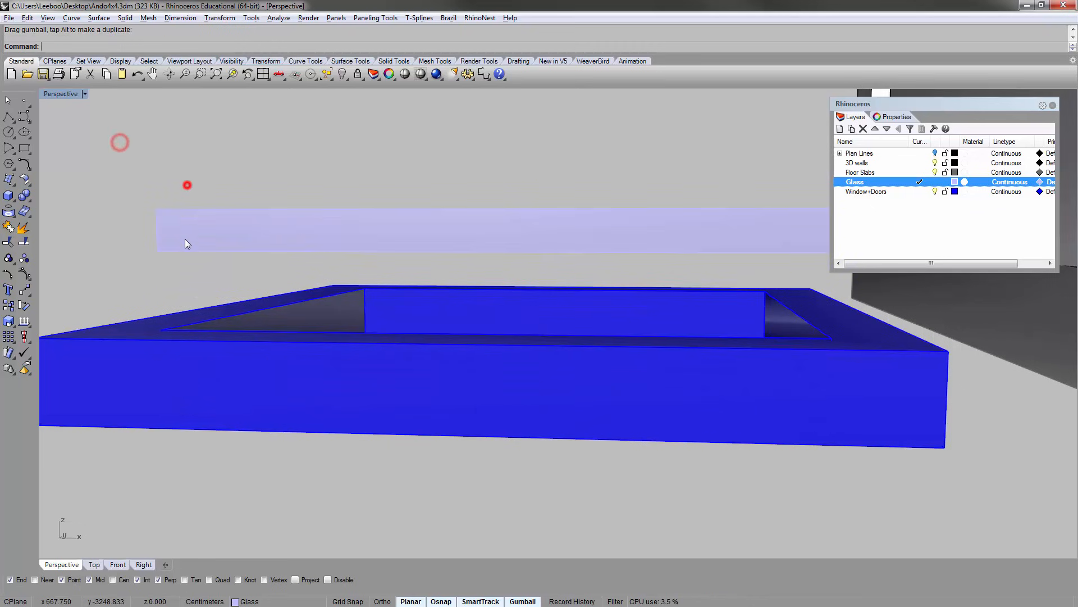
{"action": "left_click", "coordinate": [184, 240]}
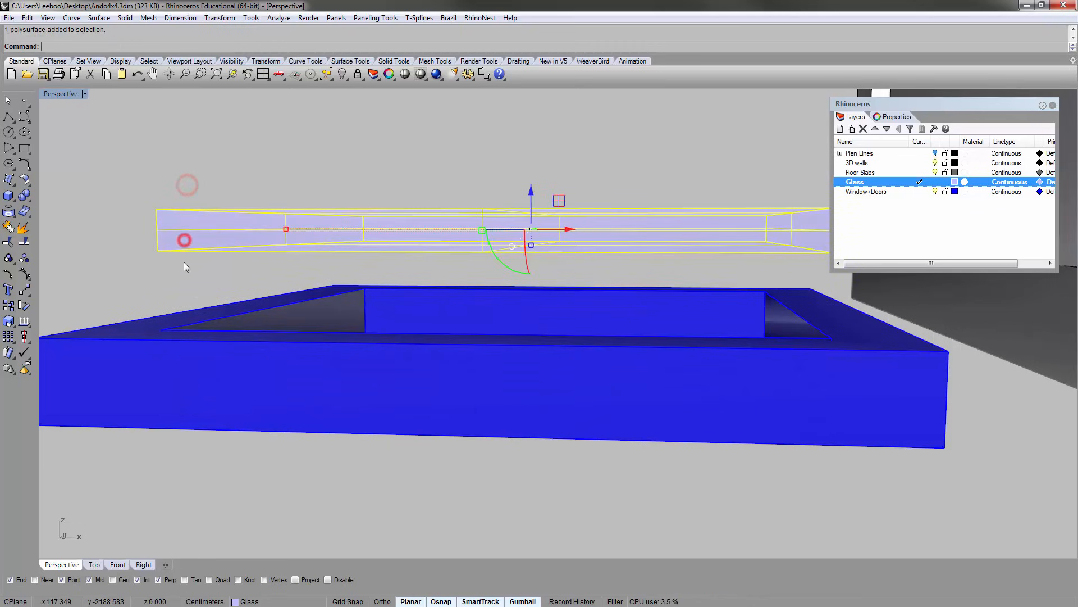
{"action": "left_click", "coordinate": [157, 250]}
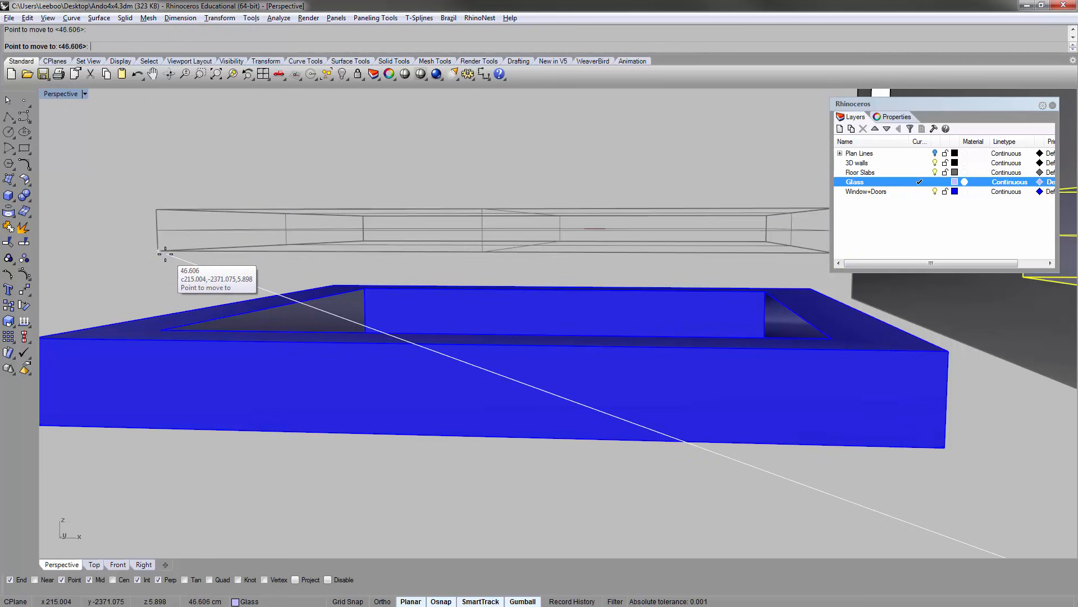
{"action": "left_click", "coordinate": [159, 247]}
{"action": "scroll", "coordinate": [158, 252], "scroll_direction": "down", "scroll_amount": 5}
{"action": "left_click", "coordinate": [158, 251]}
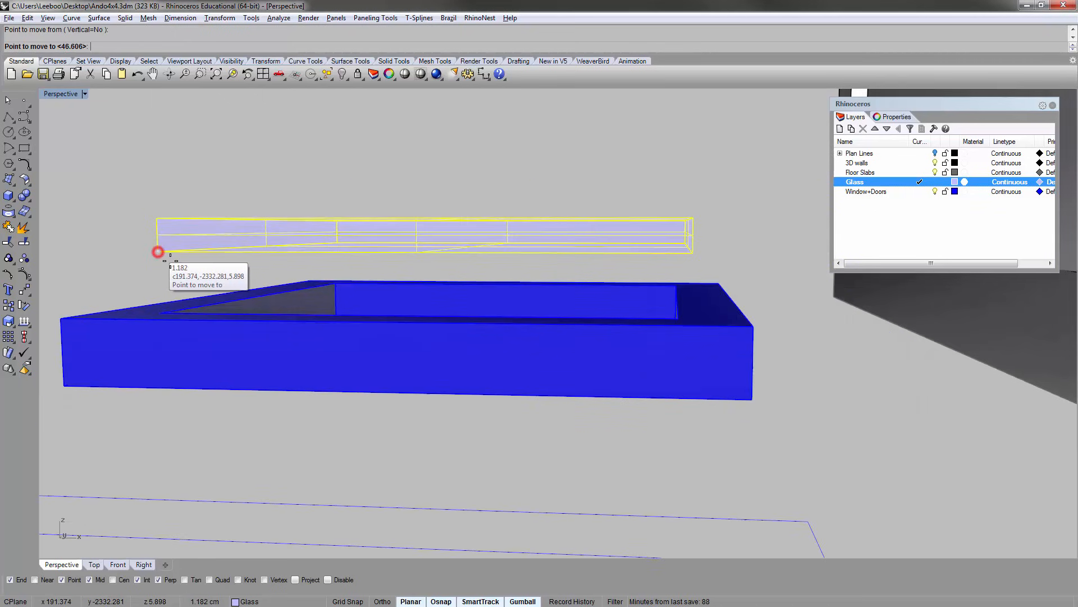
{"action": "key", "text": "Escape"}
- Move the glass pane from its vertical corner edge's midpoint to the midpoint of the window frame's matching inner corner edge
{"action": "right_click_drag", "start_coordinate": [173, 257], "coordinate": [183, 248]}
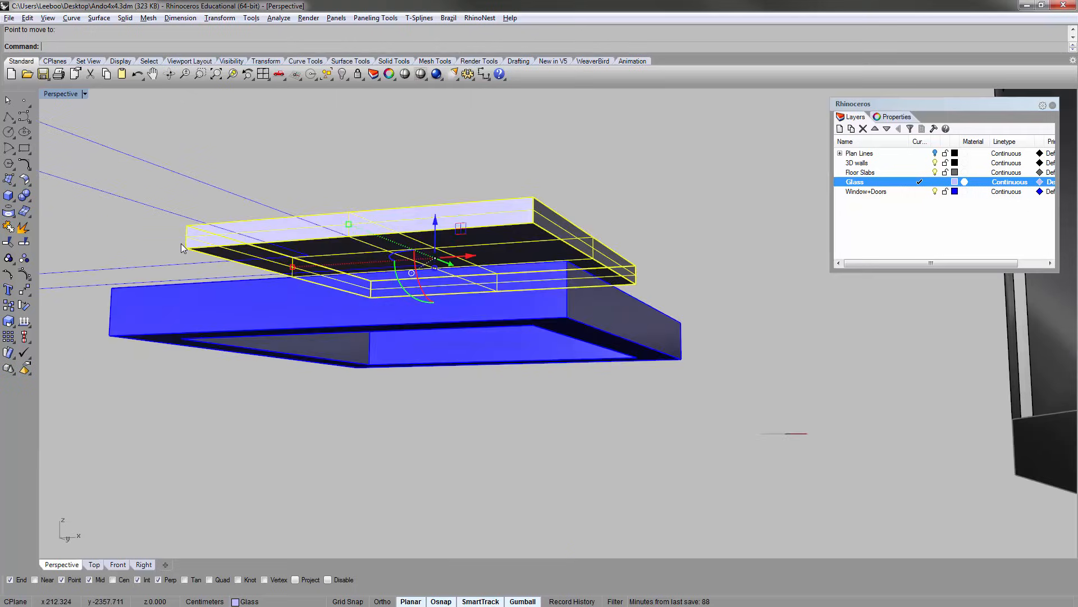
{"action": "scroll", "coordinate": [183, 247], "scroll_direction": "up", "scroll_amount": 9}
{"action": "right_click", "coordinate": [183, 246]}
{"action": "left_click", "coordinate": [183, 234]}
{"action": "scroll", "coordinate": [211, 226], "scroll_direction": "down", "scroll_amount": 5}
{"action": "scroll", "coordinate": [211, 226], "scroll_direction": "down", "scroll_amount": 5}
{"action": "right_click_drag", "start_coordinate": [211, 292], "coordinate": [368, 365]}
{"action": "scroll", "coordinate": [267, 349], "scroll_direction": "up", "scroll_amount": 5}
{"action": "left_click", "coordinate": [188, 308]}
{"action": "key", "text": "Escape"}
- Shift the window frame and glass pane together toward the house wall and rotate them upright, parallel to the wall
{"action": "scroll", "coordinate": [360, 322], "scroll_direction": "down", "scroll_amount": 9}
{"action": "left_click_drag", "start_coordinate": [348, 363], "coordinate": [334, 293]}
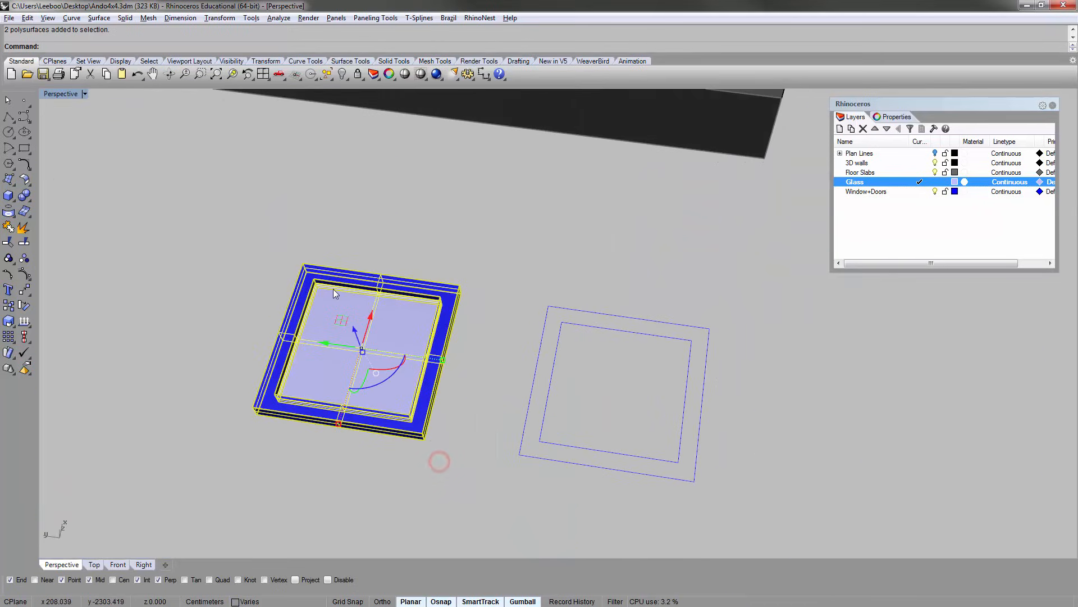
{"action": "left_click", "coordinate": [235, 255]}
{"action": "left_click", "coordinate": [346, 331]}
{"action": "left_click_drag", "start_coordinate": [370, 321], "coordinate": [433, 210]}
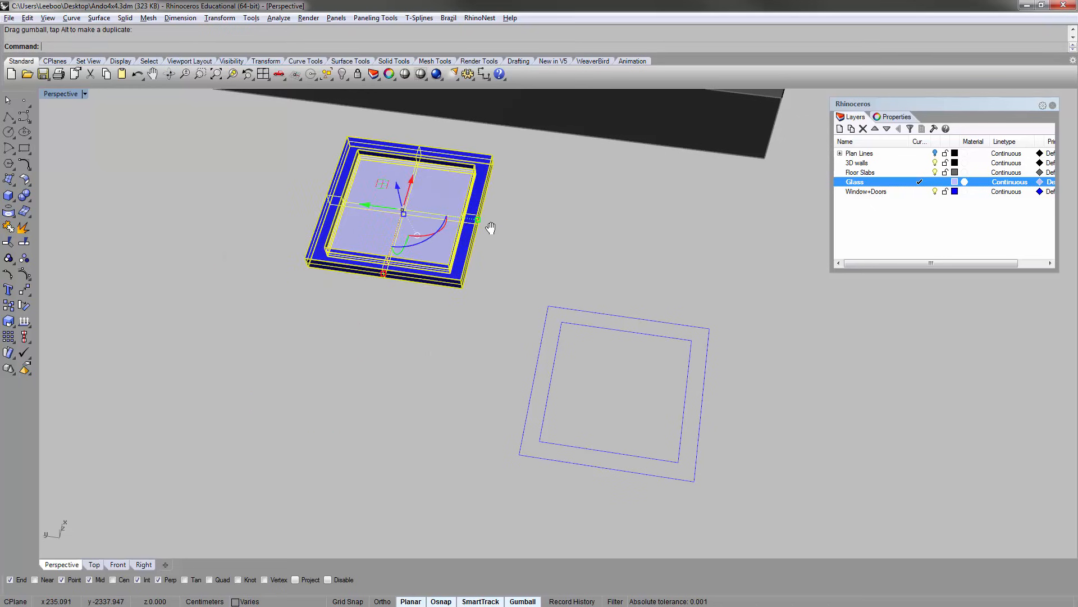
{"action": "right_click_drag", "start_coordinate": [491, 227], "coordinate": [405, 177]}
{"action": "left_click_drag", "start_coordinate": [361, 316], "coordinate": [426, 335]}
{"action": "left_click", "coordinate": [455, 305]}
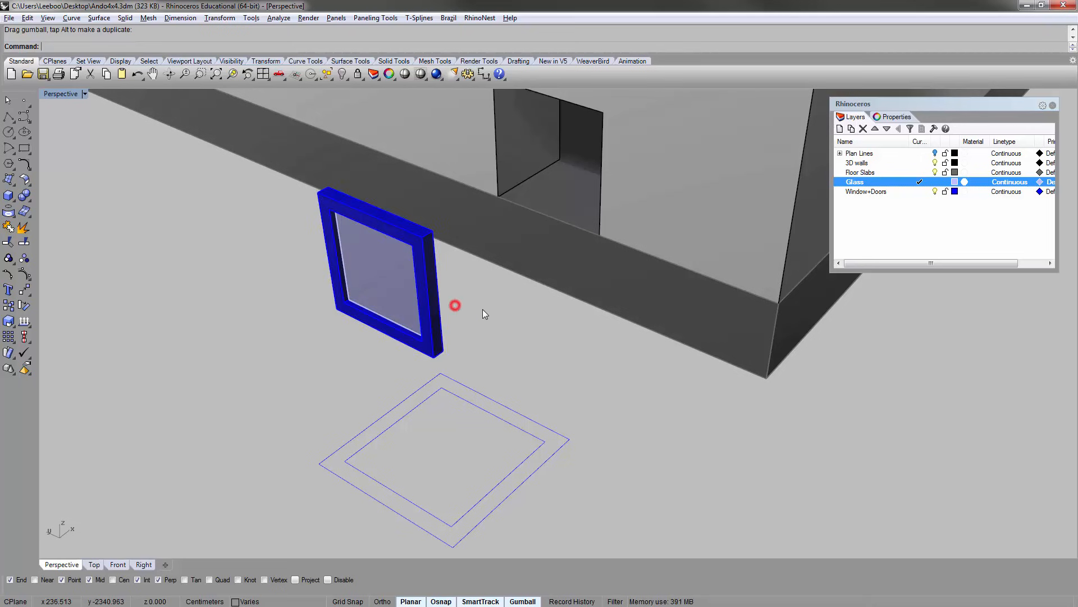
- Move the upright frame and glass from their lower outer corner to the matching bottom corner of the small ground-floor wall opening
{"action": "right_click_drag", "start_coordinate": [484, 310], "coordinate": [460, 326]}
{"action": "left_click", "coordinate": [368, 392]}
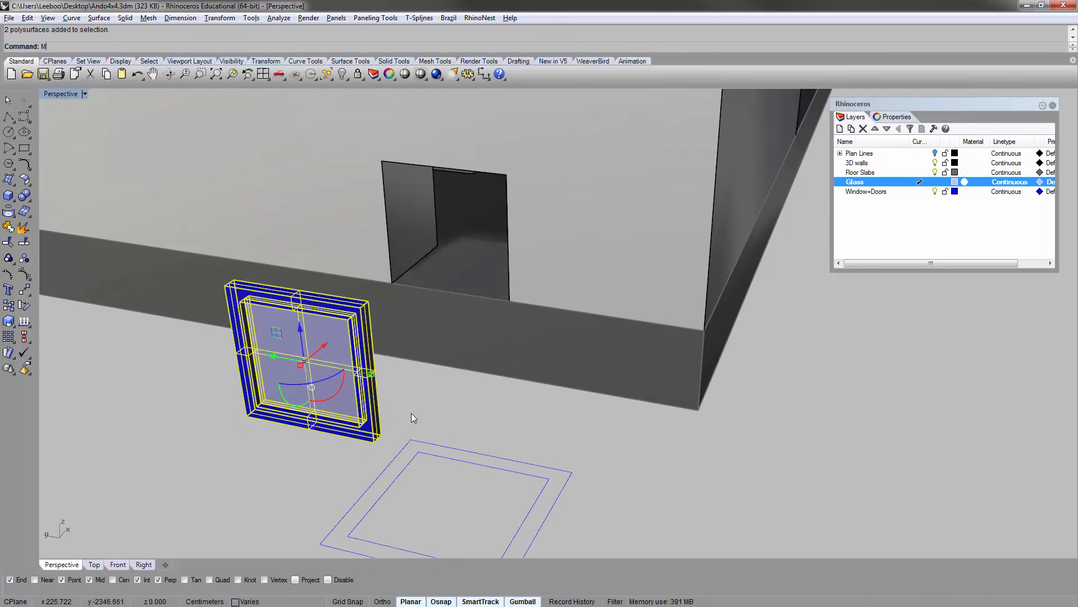
{"action": "key", "text": "Return"}
{"action": "left_click", "coordinate": [375, 440]}
{"action": "scroll", "coordinate": [458, 342], "scroll_direction": "up", "scroll_amount": 5}
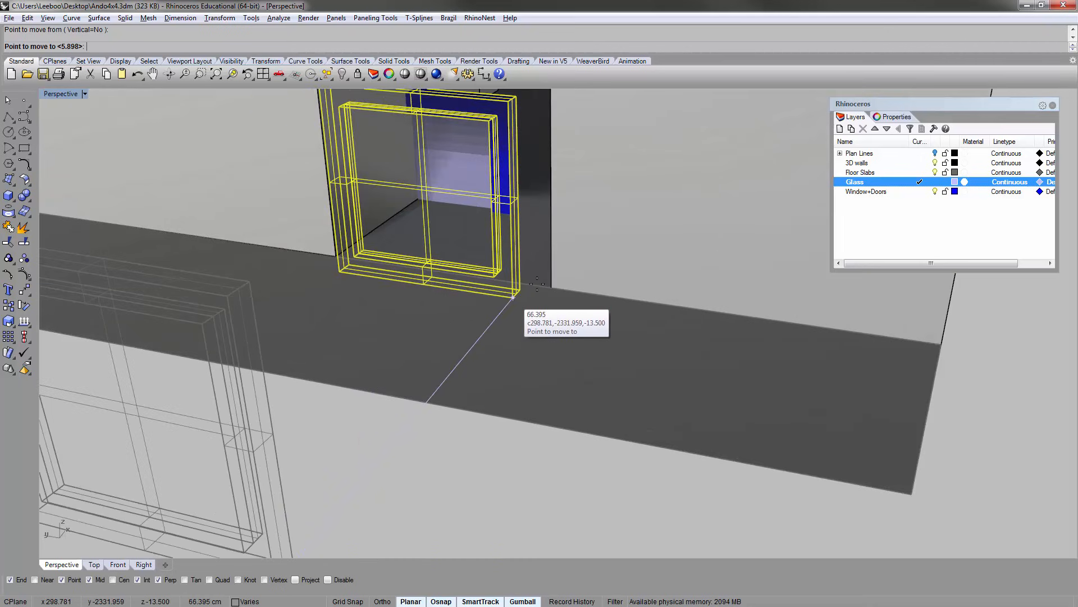
{"action": "left_click", "coordinate": [552, 288]}
{"action": "key", "text": "Escape"}
{"action": "scroll", "coordinate": [483, 297], "scroll_direction": "down", "scroll_amount": 5}
{"action": "left_click", "coordinate": [467, 245]}
{"action": "type", "text": "zs"}
{"action": "key", "text": "Return"}
{"action": "key", "text": "Escape"}
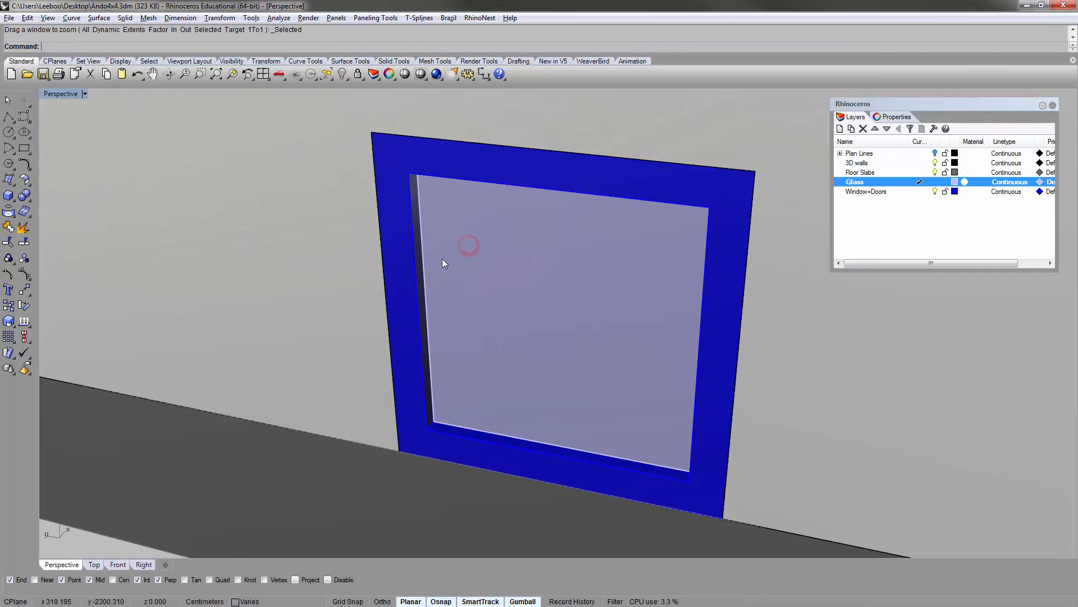
- Recess the window frame and glass 2 cm into the wall opening, perpendicular to the wall face
{"action": "mouse_move", "coordinate": [442, 263]}
{"action": "right_mouse_down"}
{"action": "mouse_move", "coordinate": [564, 246]}
{"action": "mouse_move", "coordinate": [389, 191]}
{"action": "mouse_move", "coordinate": [424, 264]}
{"action": "right_mouse_up"}
{"action": "left_click", "coordinate": [424, 264]}
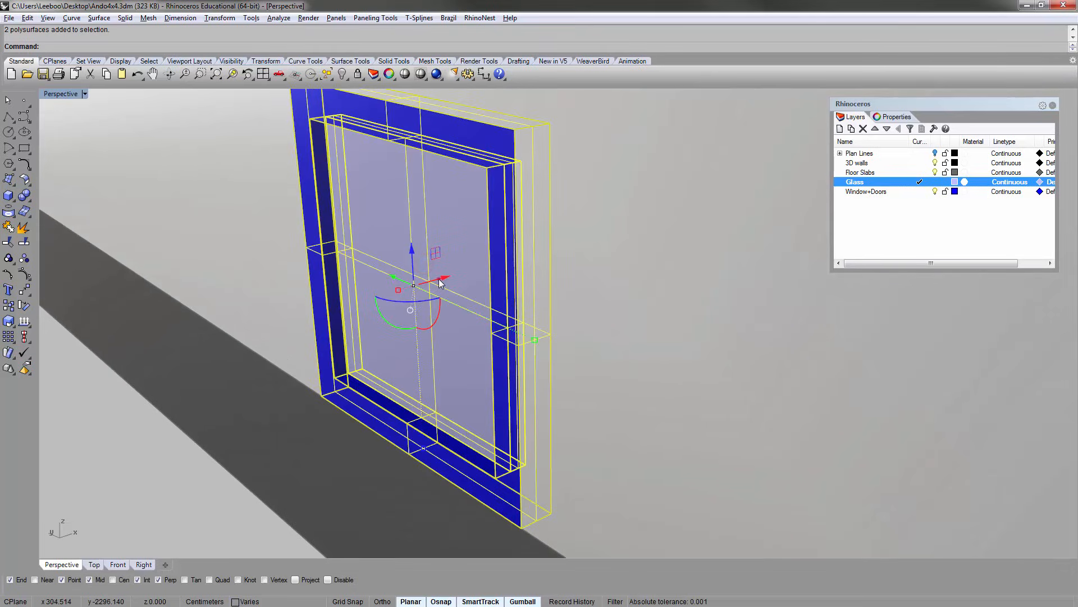
{"action": "left_click", "coordinate": [440, 281]}
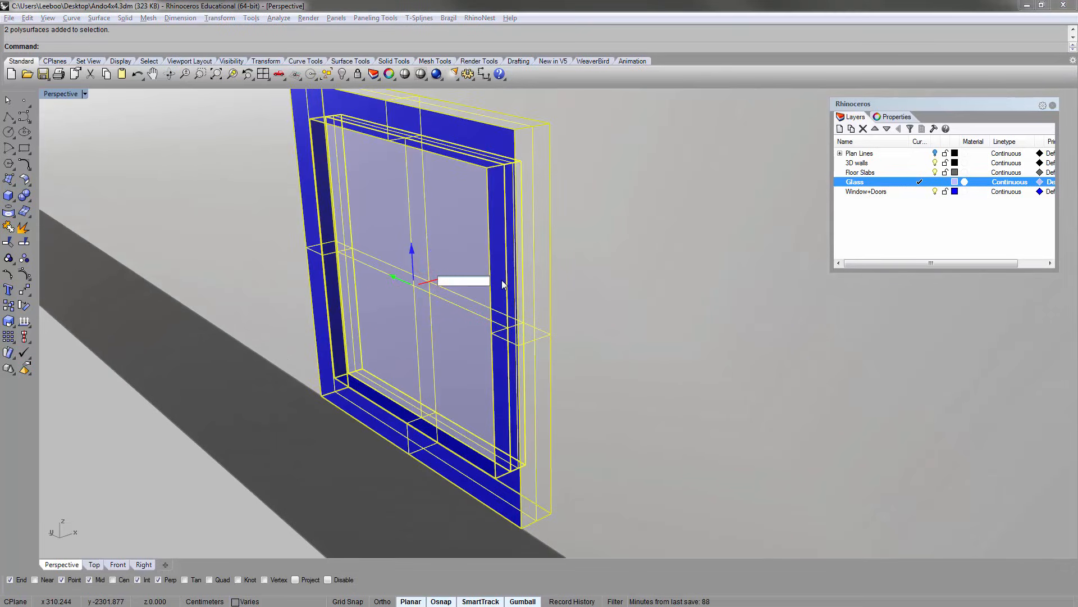
{"action": "type", "text": "10"}
{"action": "key", "text": "Return"}
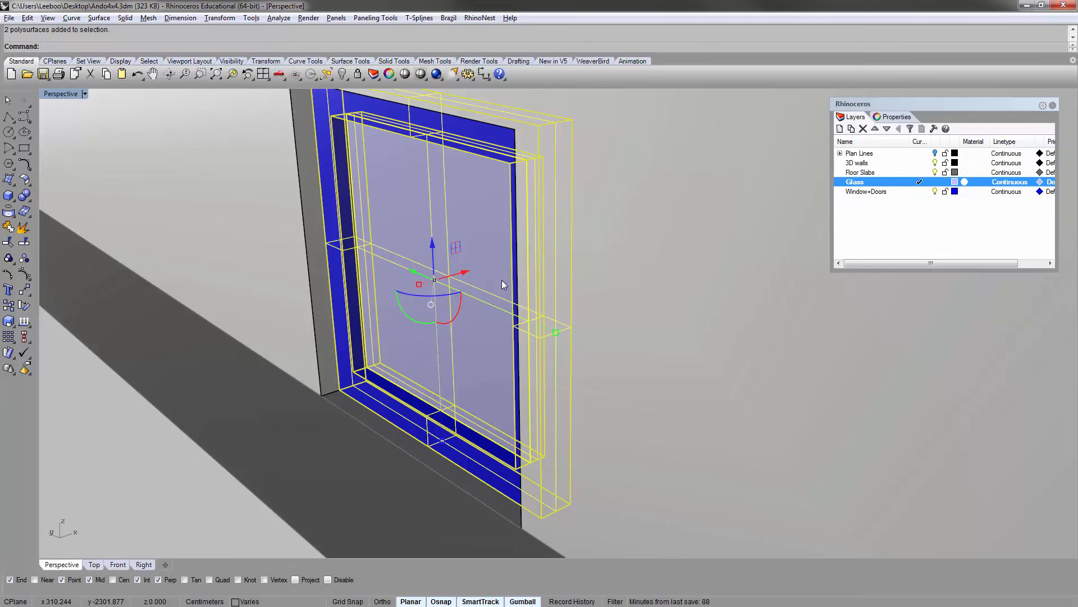
{"action": "key", "text": "Escape"}
- Examine from inside the house how the window frame and glass sit within the wall's depth
{"action": "scroll", "coordinate": [484, 269], "scroll_direction": "down", "scroll_amount": 5}
{"action": "right_click_drag", "start_coordinate": [483, 268], "coordinate": [432, 260]}
{"action": "scroll", "coordinate": [385, 288], "scroll_direction": "up", "scroll_amount": 6}
{"action": "right_click_drag", "start_coordinate": [624, 257], "coordinate": [433, 262]}
{"action": "scroll", "coordinate": [561, 273], "scroll_direction": "down", "scroll_amount": 2}
{"action": "left_click", "coordinate": [649, 313]}
{"action": "right_click_drag", "start_coordinate": [653, 313], "coordinate": [555, 336]}
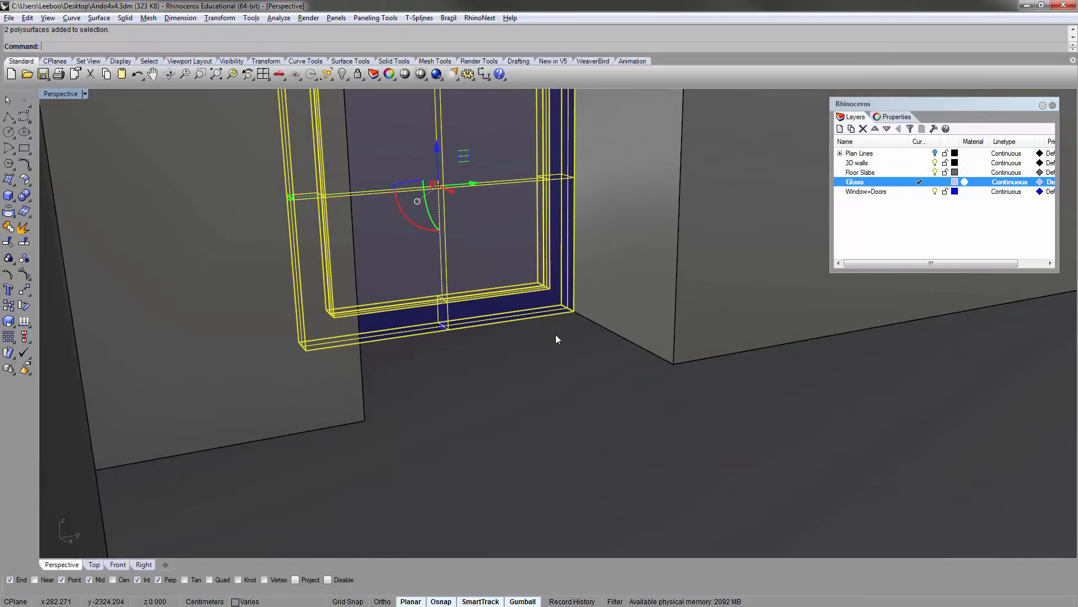
{"action": "right_click_drag", "start_coordinate": [449, 322], "coordinate": [591, 271]}
- Consult the interior reference photo in Photo Gallery for the small window's depth in the concrete wall, and return to Rhino
{"action": "left_click", "coordinate": [307, 458]}
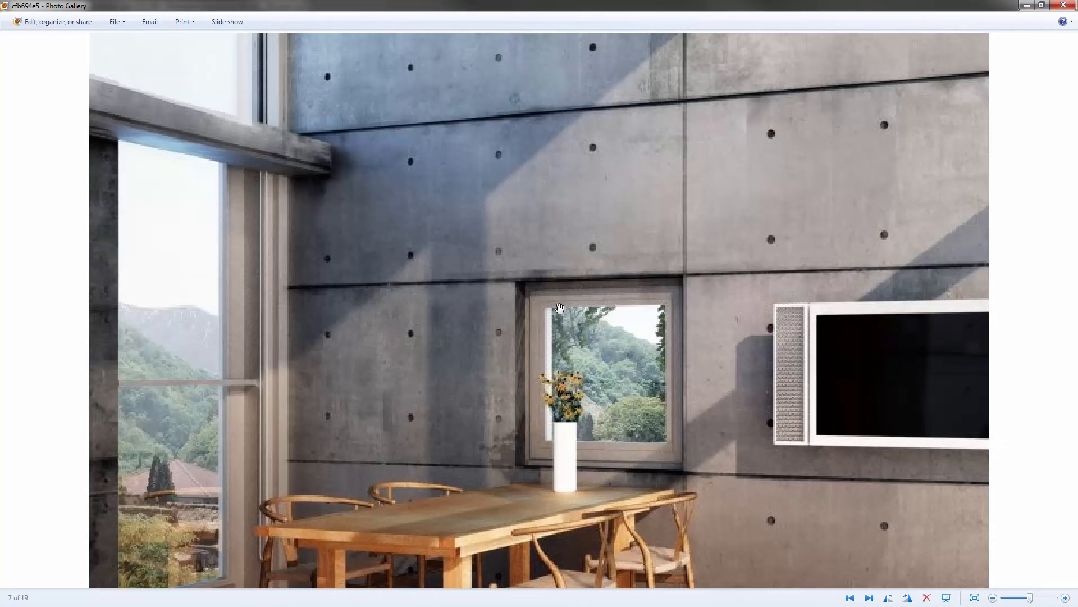
{"action": "left_click", "coordinate": [560, 308]}
{"action": "left_click", "coordinate": [1028, 5]}
{"action": "left_click", "coordinate": [530, 314]}
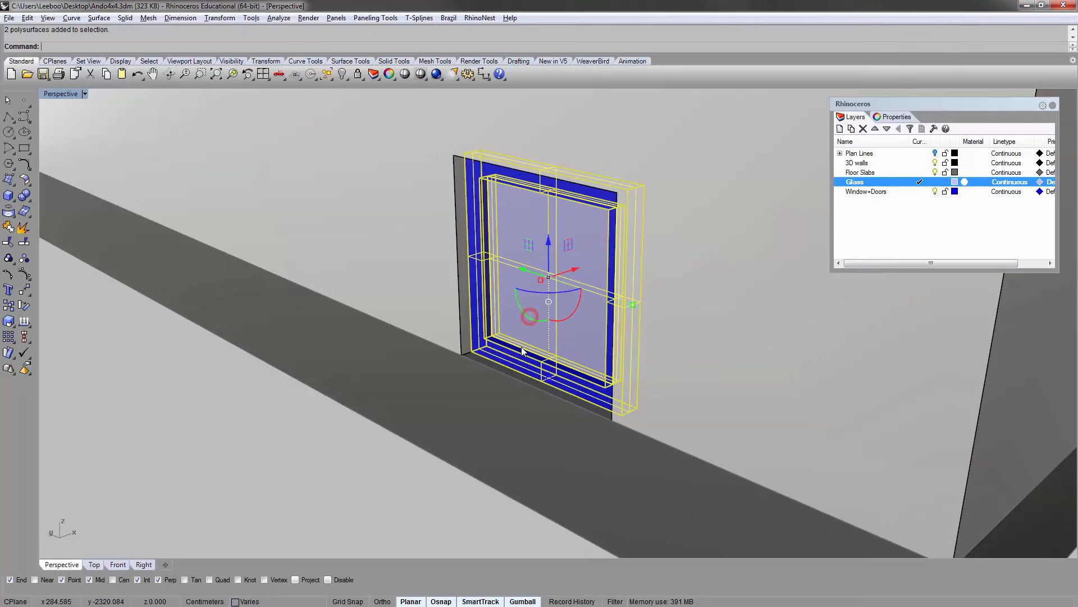
- Move the frame and glass back from the frame's lower front corner to the opening's corner, flush with the outer wall face
{"action": "right_click_drag", "start_coordinate": [514, 343], "coordinate": [508, 372]}
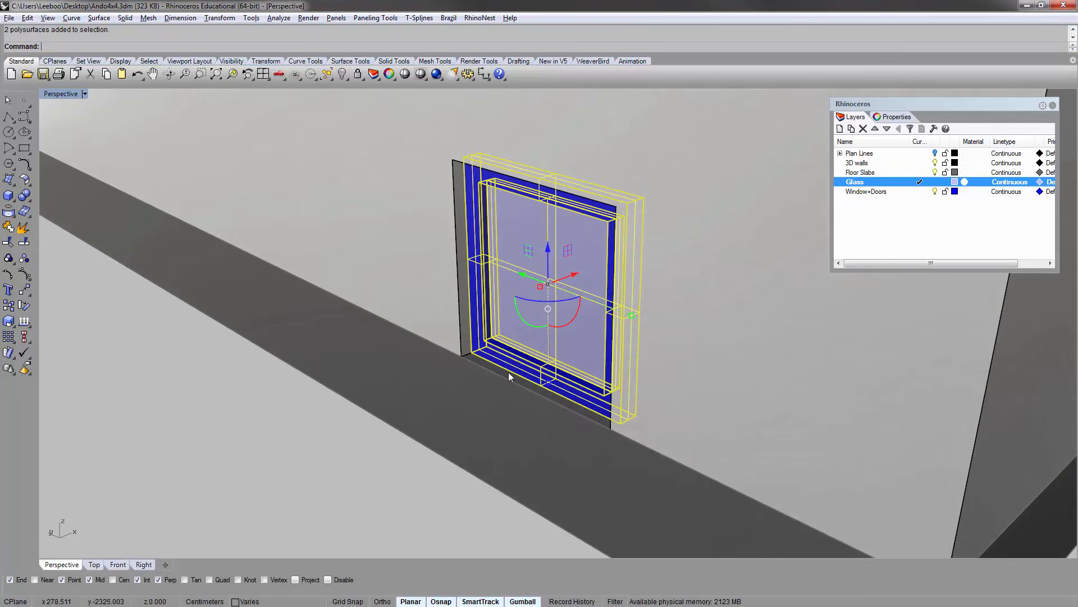
{"action": "scroll", "coordinate": [501, 370], "scroll_direction": "up", "scroll_amount": 7}
{"action": "type", "text": "m"}
{"action": "key", "text": "Return"}
{"action": "left_click", "coordinate": [443, 346]}
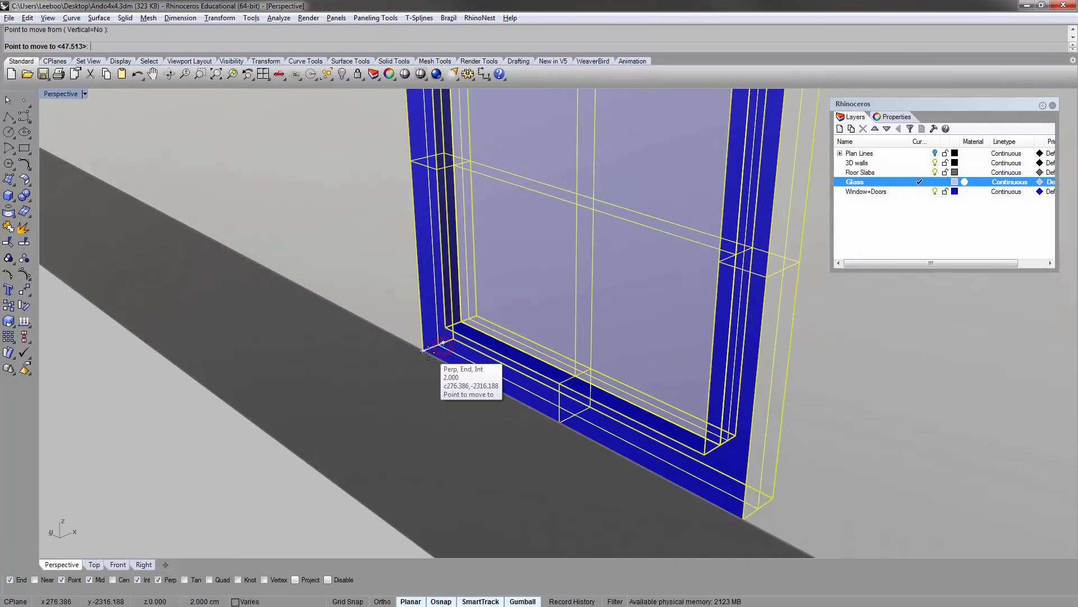
{"action": "left_click", "coordinate": [430, 349]}
- Push the frame and glass deep into the ground-floor opening, perpendicular to the wall, and deselect them
{"action": "scroll", "coordinate": [505, 269], "scroll_direction": "down", "scroll_amount": 5}
{"action": "left_click", "coordinate": [524, 274]}
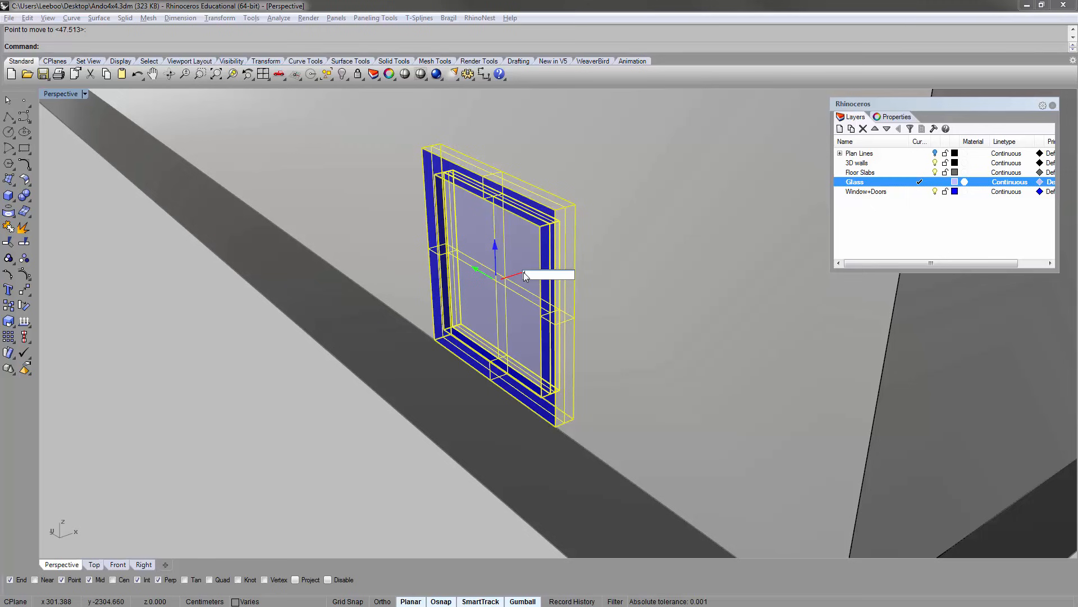
{"action": "type", "text": "20"}
{"action": "key", "text": "Return"}
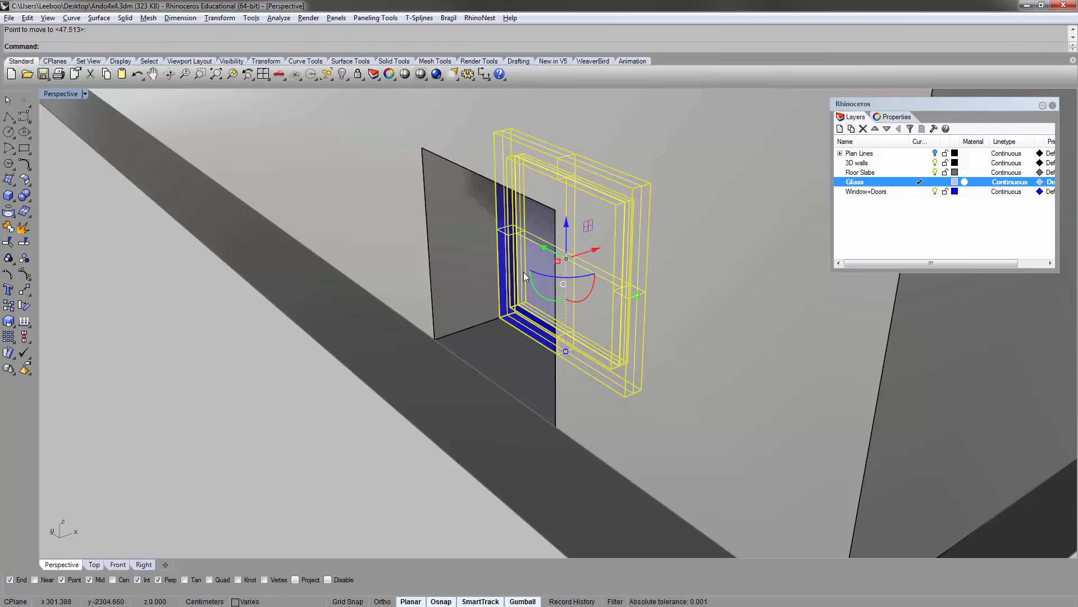
{"action": "right_click_drag", "start_coordinate": [611, 268], "coordinate": [514, 378]}
{"action": "key", "text": "Escape"}
- Copy the frame and glass from the ground-floor opening's lower corner to the same corner of the small opening one floor up
{"action": "scroll", "coordinate": [574, 265], "scroll_direction": "down", "scroll_amount": 8}
{"action": "scroll", "coordinate": [568, 315], "scroll_direction": "down", "scroll_amount": 8}
{"action": "scroll", "coordinate": [531, 315], "scroll_direction": "up", "scroll_amount": 6}
{"action": "scroll", "coordinate": [514, 379], "scroll_direction": "up", "scroll_amount": 5}
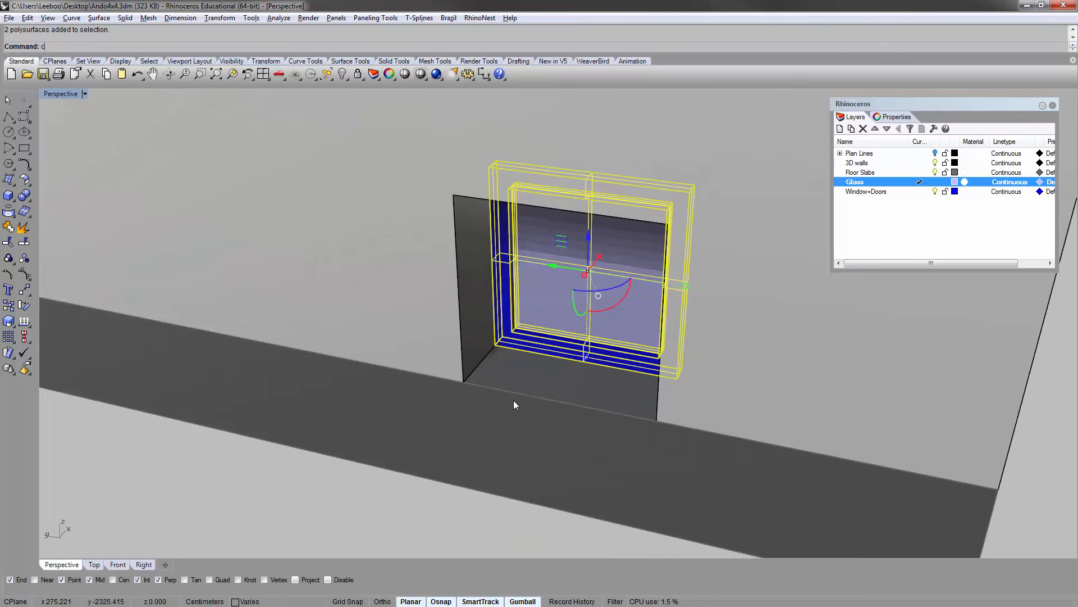
{"action": "type", "text": "copy"}
{"action": "key", "text": "Return"}
{"action": "left_click", "coordinate": [462, 382]}
{"action": "scroll", "coordinate": [458, 378], "scroll_direction": "down", "scroll_amount": 6}
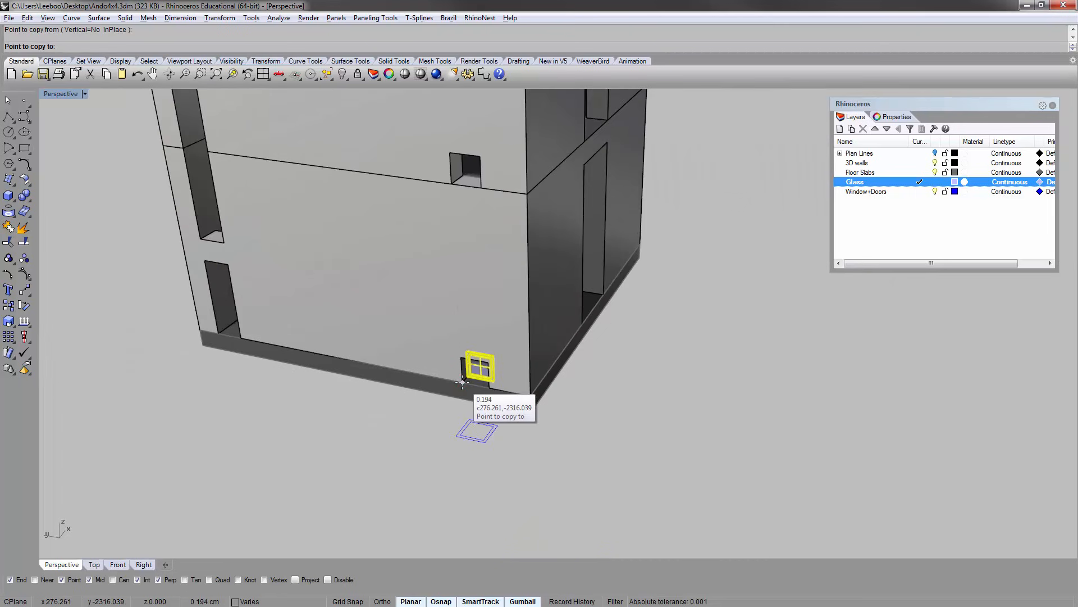
{"action": "scroll", "coordinate": [478, 235], "scroll_direction": "up", "scroll_amount": 2}
{"action": "scroll", "coordinate": [461, 227], "scroll_direction": "up", "scroll_amount": 4}
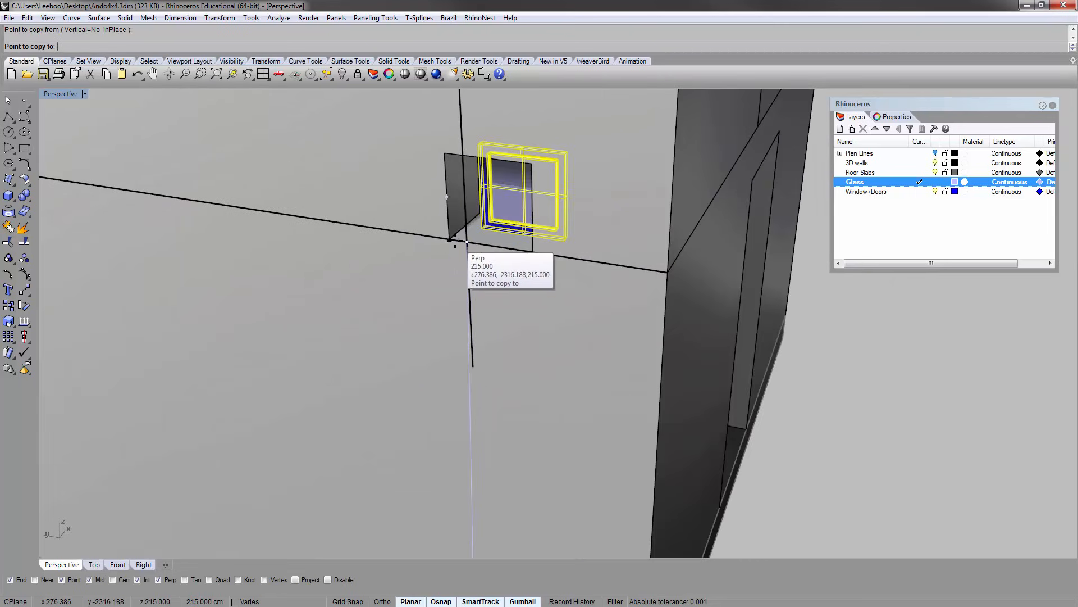
{"action": "left_click", "coordinate": [449, 242]}
- Place another copy of the frame and glass in the small opening two floors up, aligned to its lower corner, and finish copying
{"action": "scroll", "coordinate": [454, 314], "scroll_direction": "down", "scroll_amount": 2}
{"action": "scroll", "coordinate": [455, 325], "scroll_direction": "down", "scroll_amount": 5}
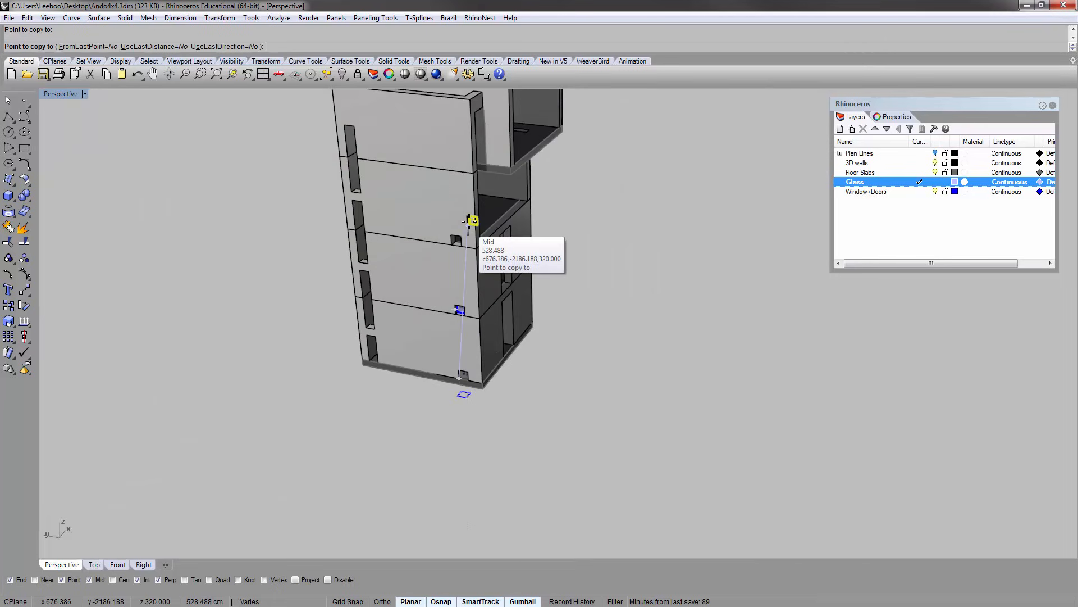
{"action": "scroll", "coordinate": [430, 298], "scroll_direction": "up", "scroll_amount": 5}
{"action": "left_click", "coordinate": [356, 356]}
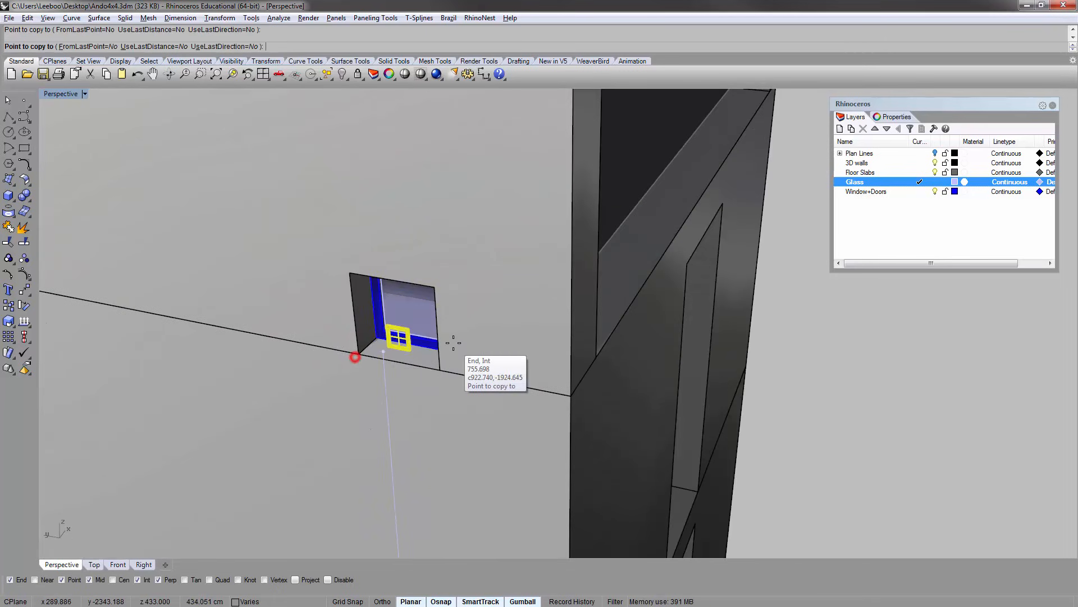
{"action": "scroll", "coordinate": [451, 336], "scroll_direction": "down", "scroll_amount": 5}
{"action": "key", "text": "Return"}
{"action": "key", "text": "Escape"}
- Make Window+Doors the current layer and trace a closed polyline through the four outer corners of the uppermost tall slot opening
{"action": "right_click_drag", "start_coordinate": [621, 320], "coordinate": [365, 406]}
{"action": "right_click_drag", "start_coordinate": [442, 361], "coordinate": [410, 380]}
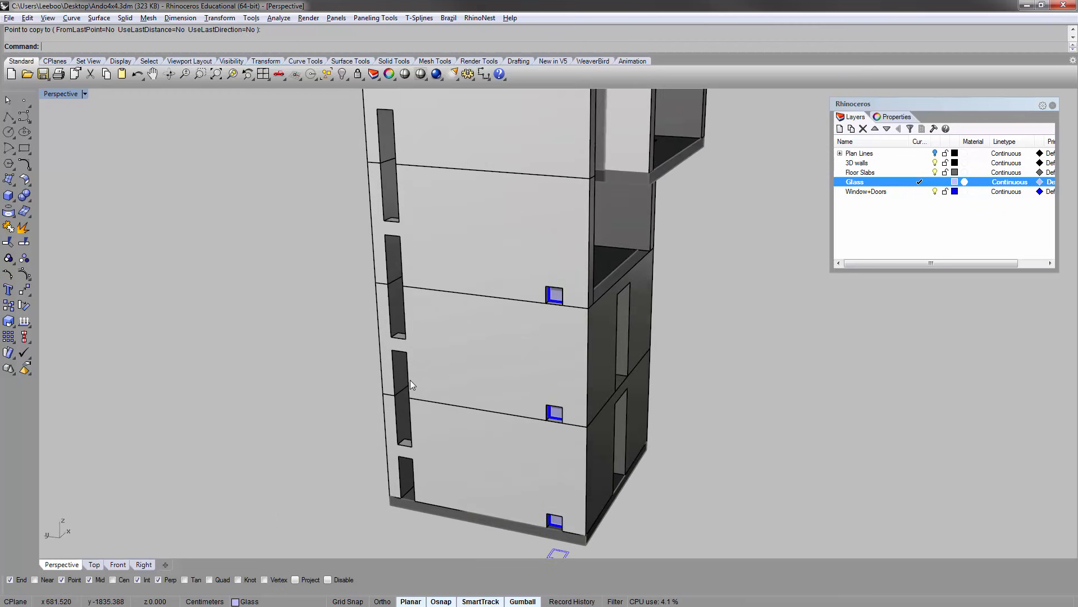
{"action": "right_click_drag", "start_coordinate": [390, 326], "coordinate": [406, 229]}
{"action": "scroll", "coordinate": [401, 252], "scroll_direction": "up", "scroll_amount": 6}
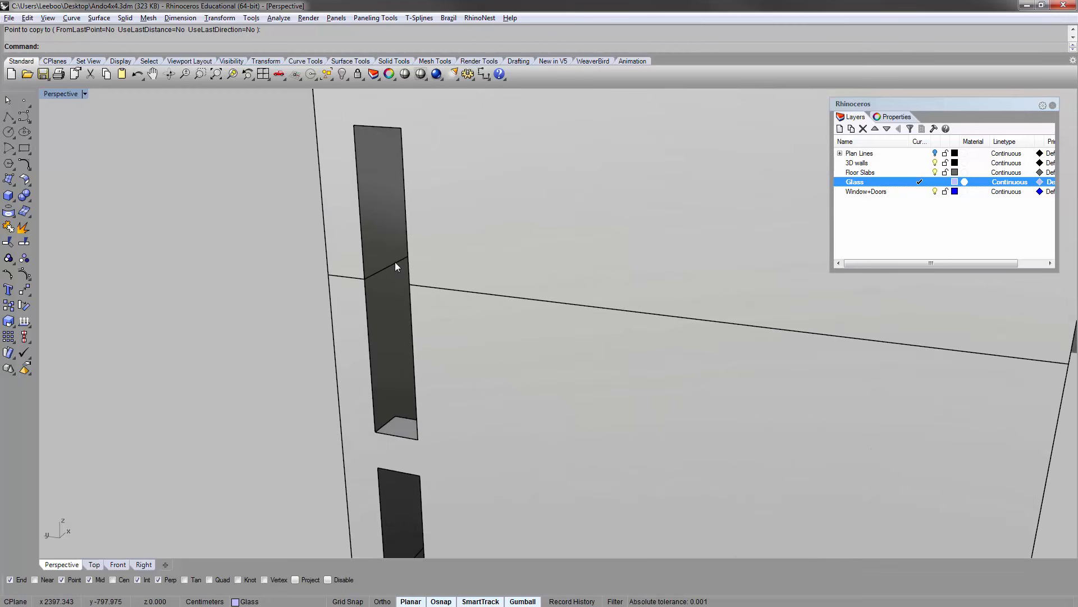
{"action": "scroll", "coordinate": [400, 290], "scroll_direction": "down", "scroll_amount": 2}
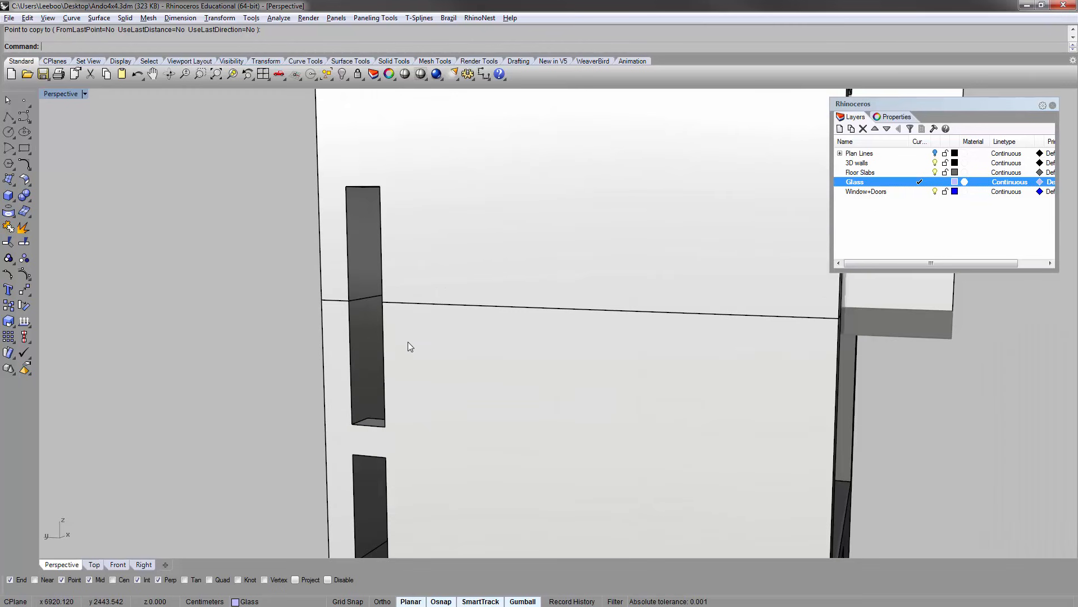
{"action": "right_click_drag", "start_coordinate": [267, 230], "coordinate": [243, 215], "text": "shift"}
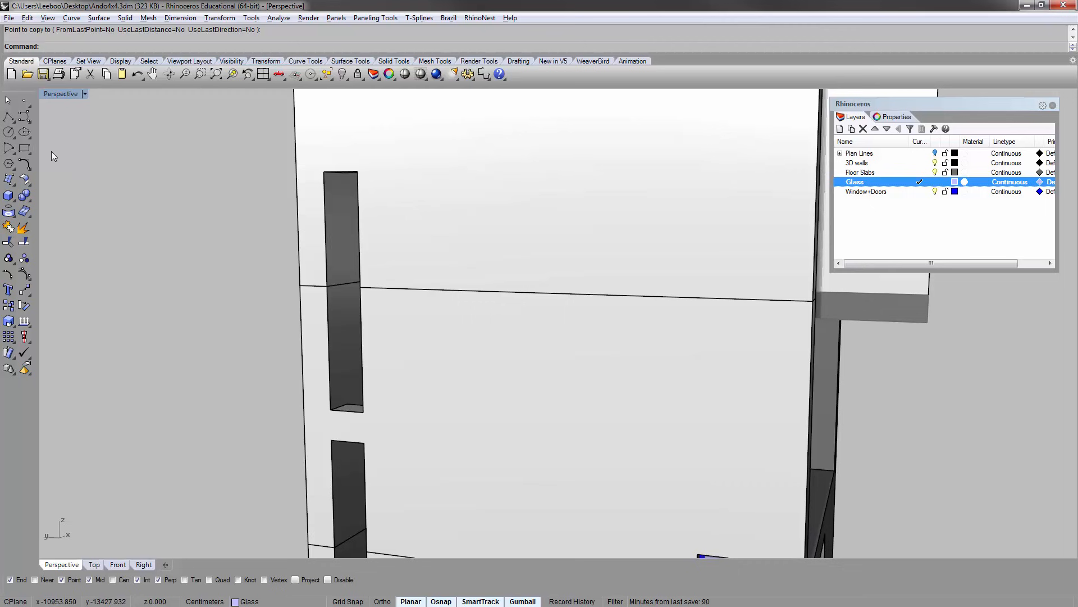
{"action": "right_click_drag", "start_coordinate": [304, 238], "coordinate": [307, 223]}
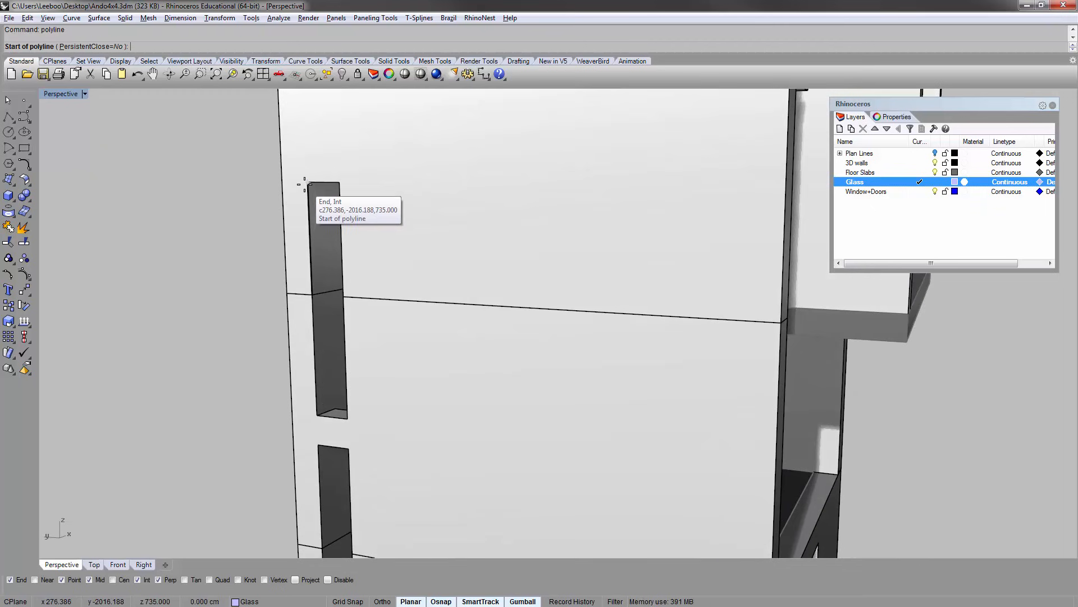
{"action": "left_click", "coordinate": [919, 191]}
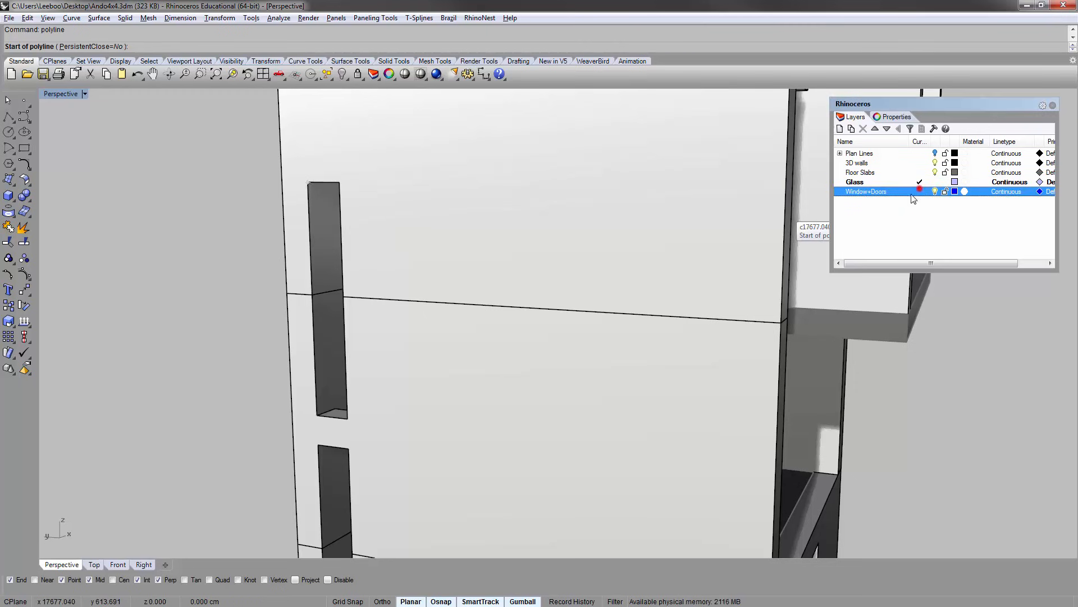
{"action": "left_click", "coordinate": [309, 182]}
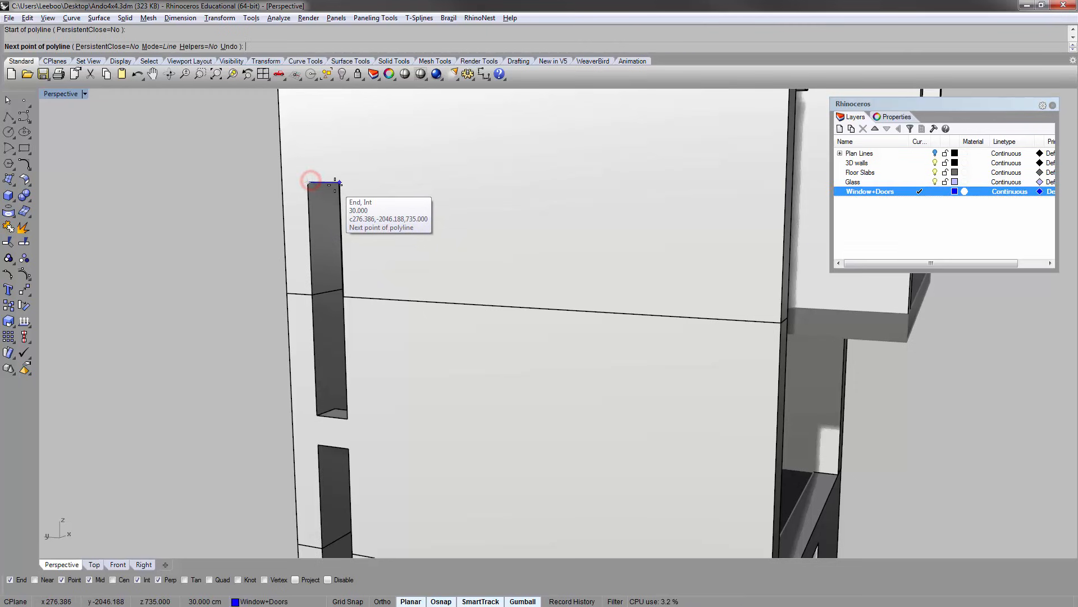
{"action": "left_click", "coordinate": [336, 183]}
{"action": "left_click", "coordinate": [346, 416]}
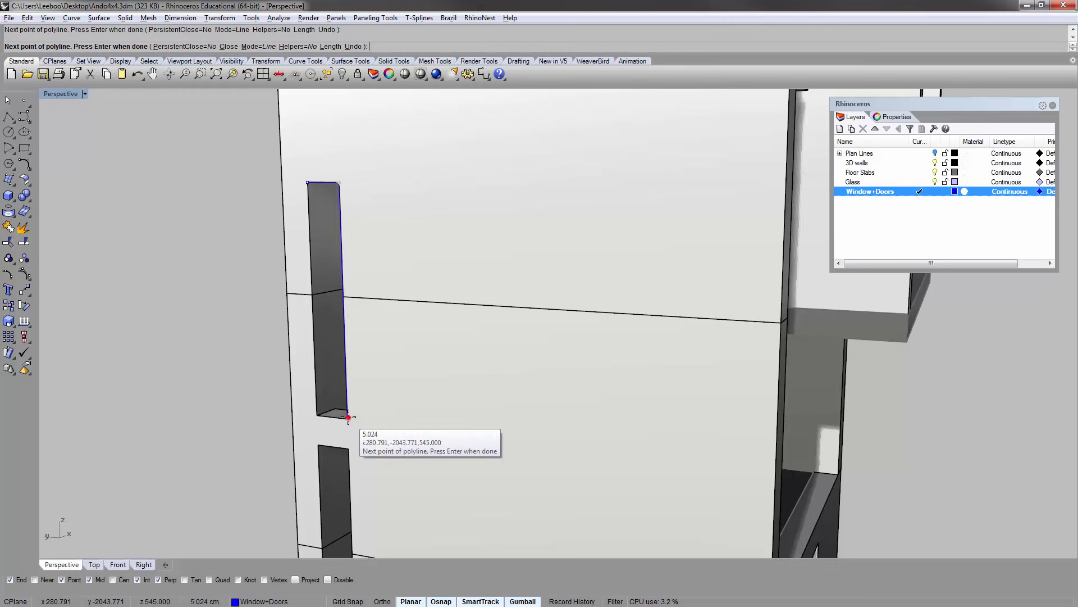
{"action": "left_click", "coordinate": [317, 416]}
{"action": "key", "text": "Return"}
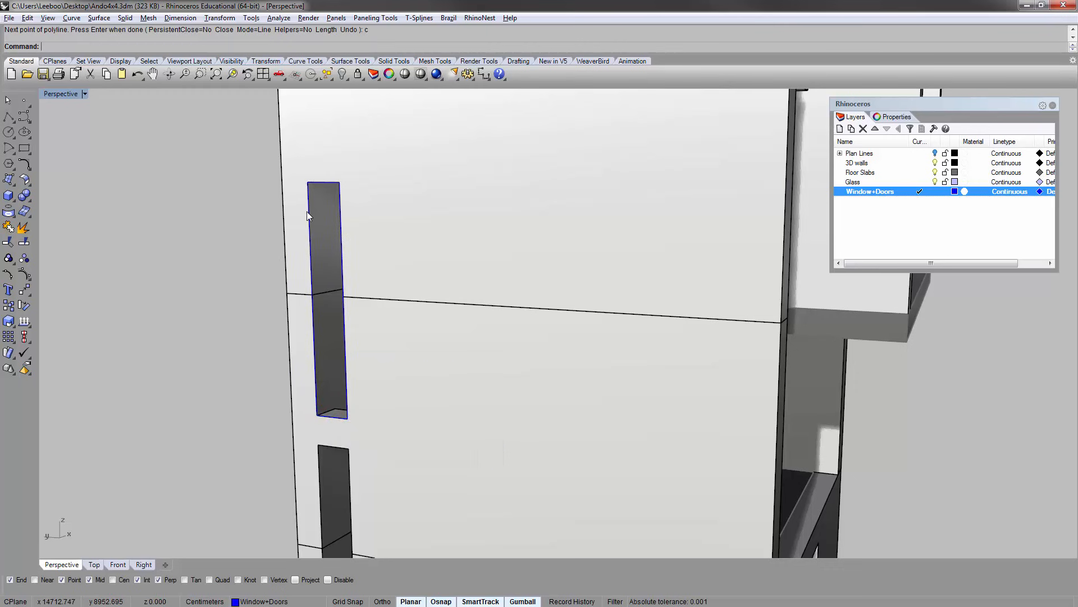
- Pull the uppermost slot's traced outline clear of the wall, perpendicular to its face, and deselect it
{"action": "left_click", "coordinate": [306, 211]}
{"action": "right_click_drag", "start_coordinate": [320, 303], "coordinate": [277, 313]}
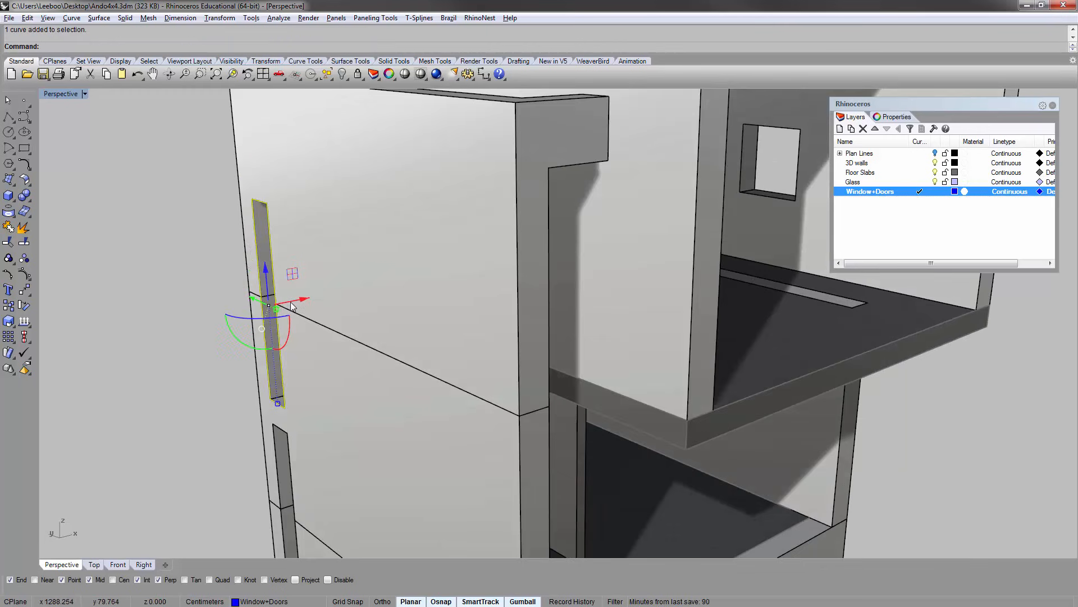
{"action": "left_click_drag", "start_coordinate": [294, 302], "coordinate": [202, 333]}
{"action": "type", "text": "zs"}
{"action": "key", "text": "Return"}
{"action": "left_click", "coordinate": [177, 330]}
- Offset the slot outline inward to form the inner edge of the window frame
{"action": "right_click_drag", "start_coordinate": [186, 330], "coordinate": [482, 367]}
{"action": "type", "text": "Off"}
{"action": "key", "text": "Return"}
{"action": "right_click_drag", "start_coordinate": [462, 357], "coordinate": [422, 341]}
{"action": "left_click", "coordinate": [444, 359]}
{"action": "left_click", "coordinate": [469, 382]}
- Extrude the outer and inner outlines together 1.5 cm into a solid window frame
{"action": "scroll", "coordinate": [461, 380], "scroll_direction": "up", "scroll_amount": 4}
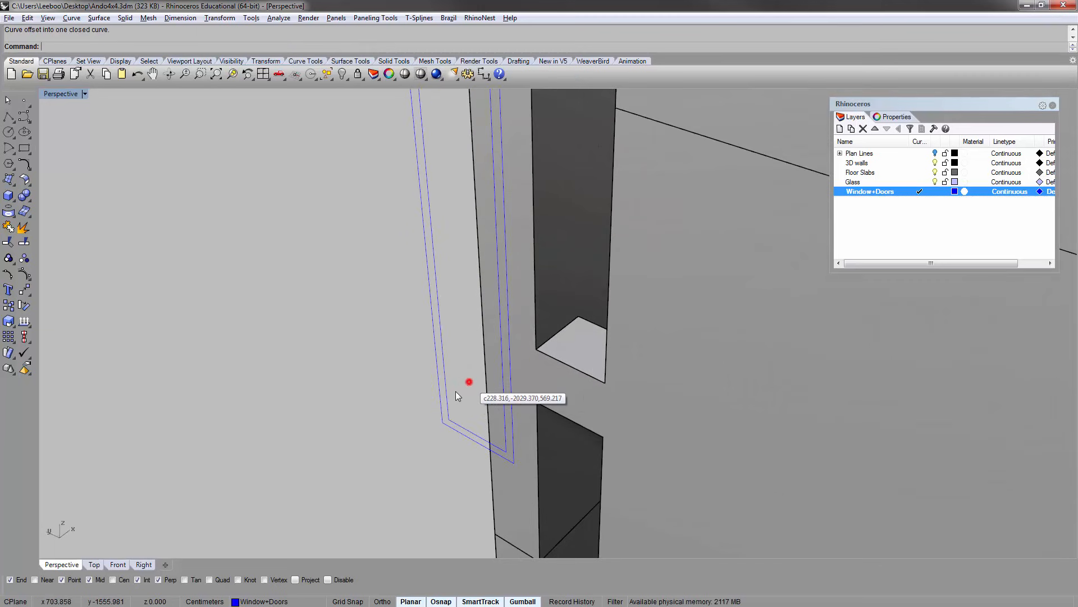
{"action": "left_click_drag", "start_coordinate": [455, 460], "coordinate": [404, 397]}
{"action": "type", "text": "zs"}
{"action": "key", "text": "Return"}
{"action": "right_click_drag", "start_coordinate": [384, 391], "coordinate": [382, 510]}
{"action": "scroll", "coordinate": [373, 352], "scroll_direction": "down", "scroll_amount": 6}
{"action": "right_click_drag", "start_coordinate": [404, 320], "coordinate": [410, 276]}
{"action": "scroll", "coordinate": [438, 302], "scroll_direction": "up", "scroll_amount": 4}
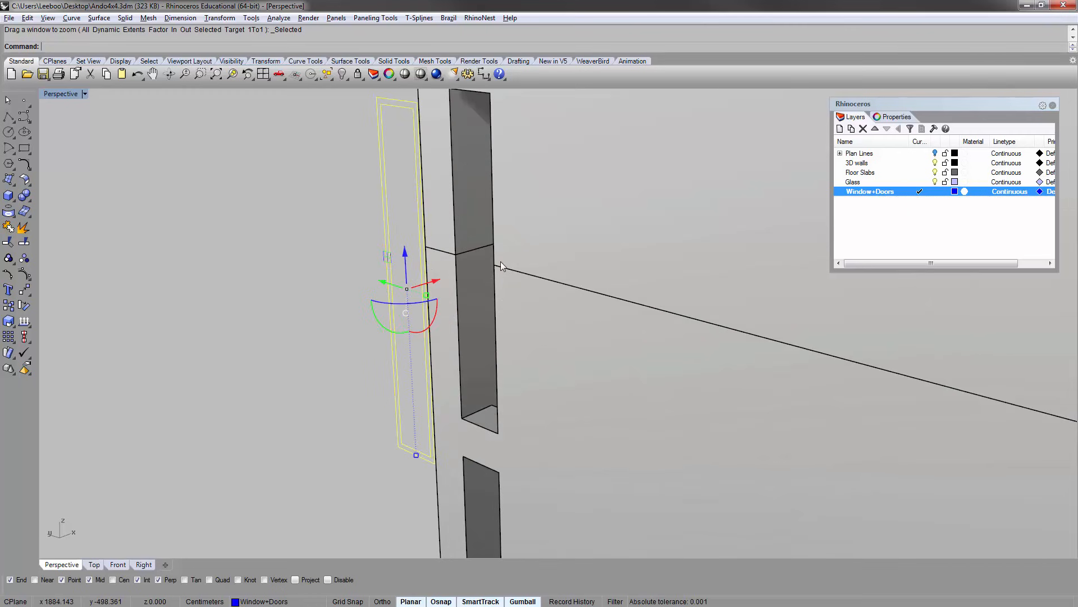
{"action": "right_click_drag", "start_coordinate": [409, 239], "coordinate": [369, 296]}
{"action": "type", "text": "ex"}
{"action": "key", "text": "Return"}
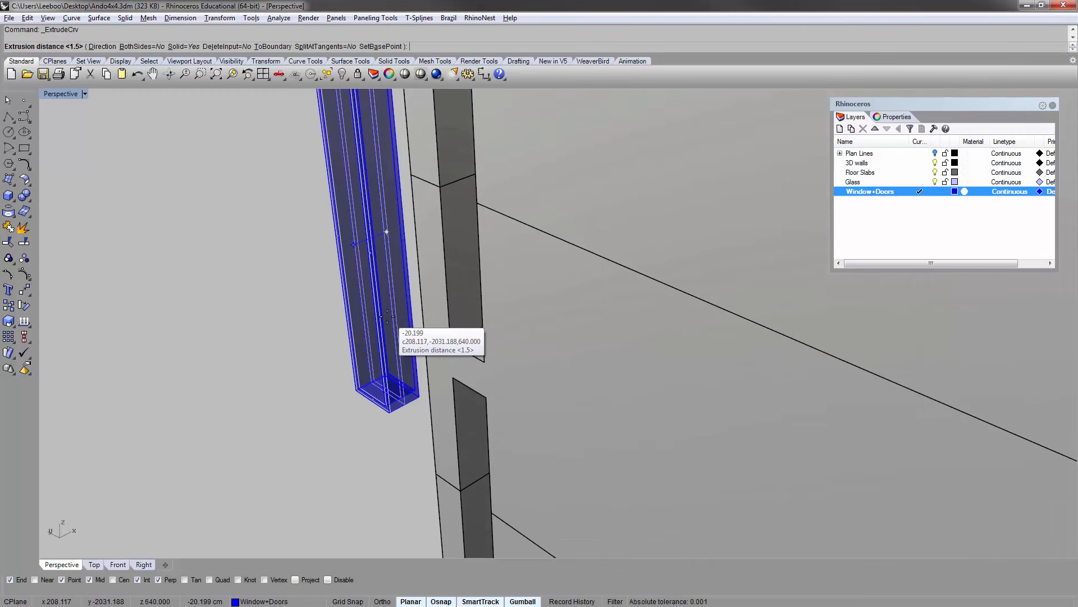
{"action": "left_click", "coordinate": [387, 318]}
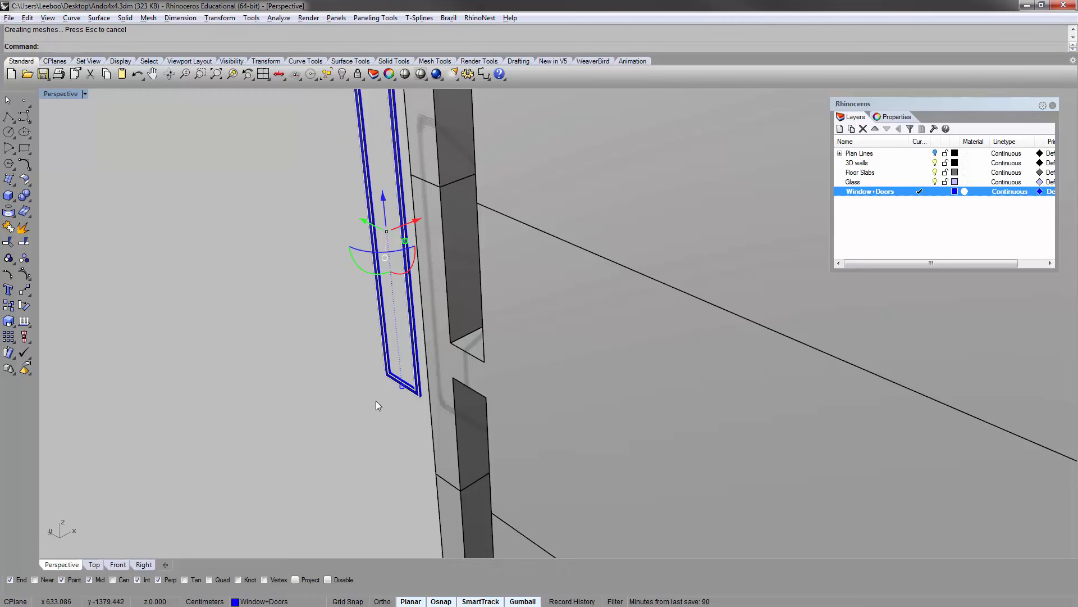
- Delete the leftover outer outline curve at the edge of the new tall frame
{"action": "left_click", "coordinate": [316, 386]}
{"action": "scroll", "coordinate": [369, 392], "scroll_direction": "up", "scroll_amount": 3}
{"action": "right_click_drag", "start_coordinate": [368, 393], "coordinate": [378, 414]}
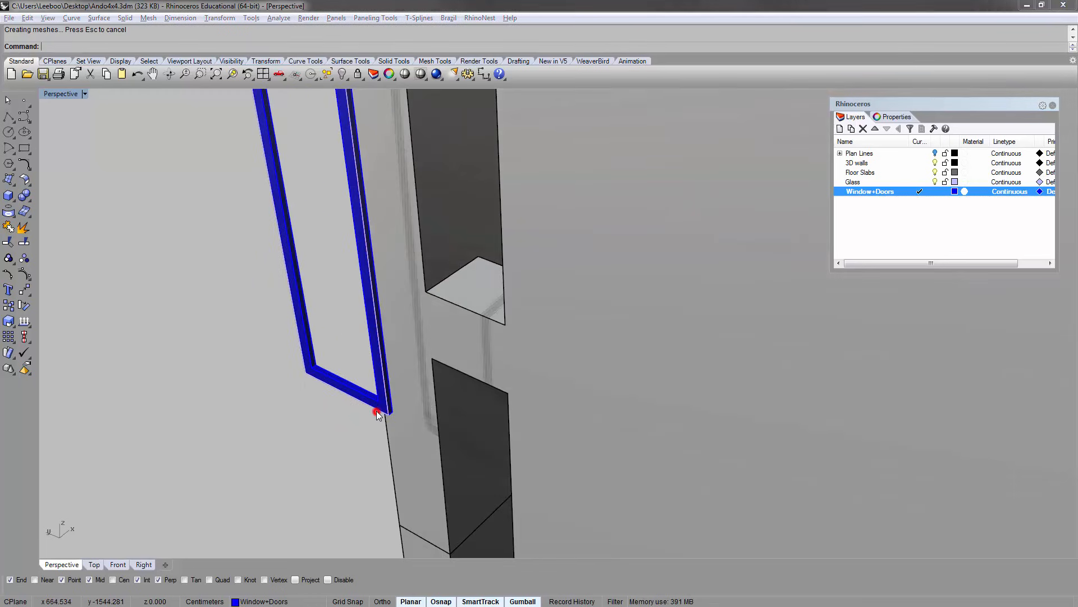
{"action": "key", "text": "Delete"}
- Make Glass the current layer and extrude the inner outline curve 1.5 cm as a solid pane
{"action": "left_click", "coordinate": [364, 391]}
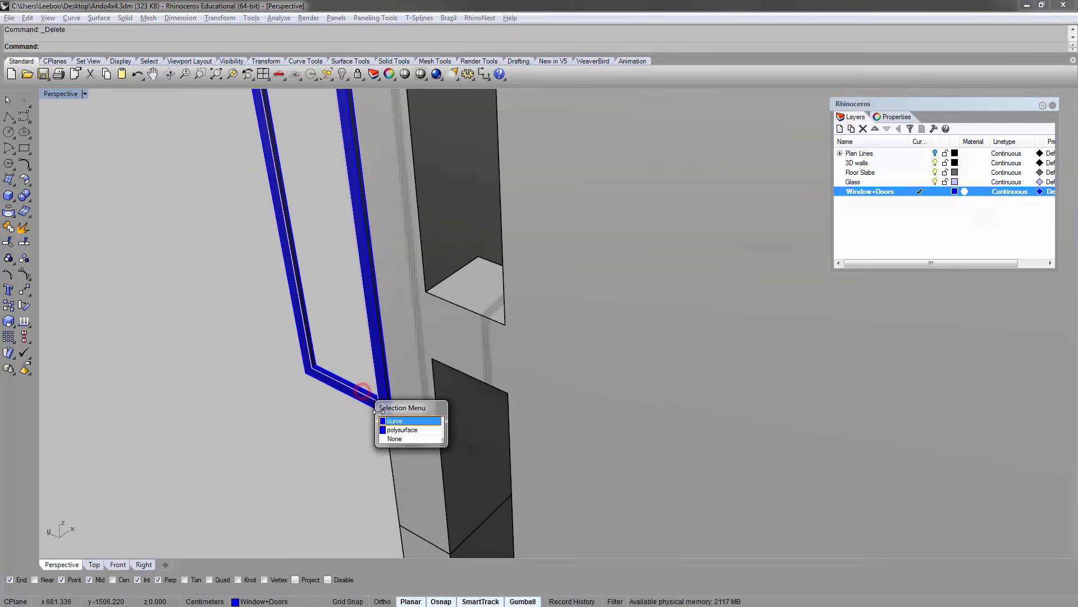
{"action": "left_click", "coordinate": [385, 419]}
{"action": "type", "text": "e"}
{"action": "key", "text": "Return"}
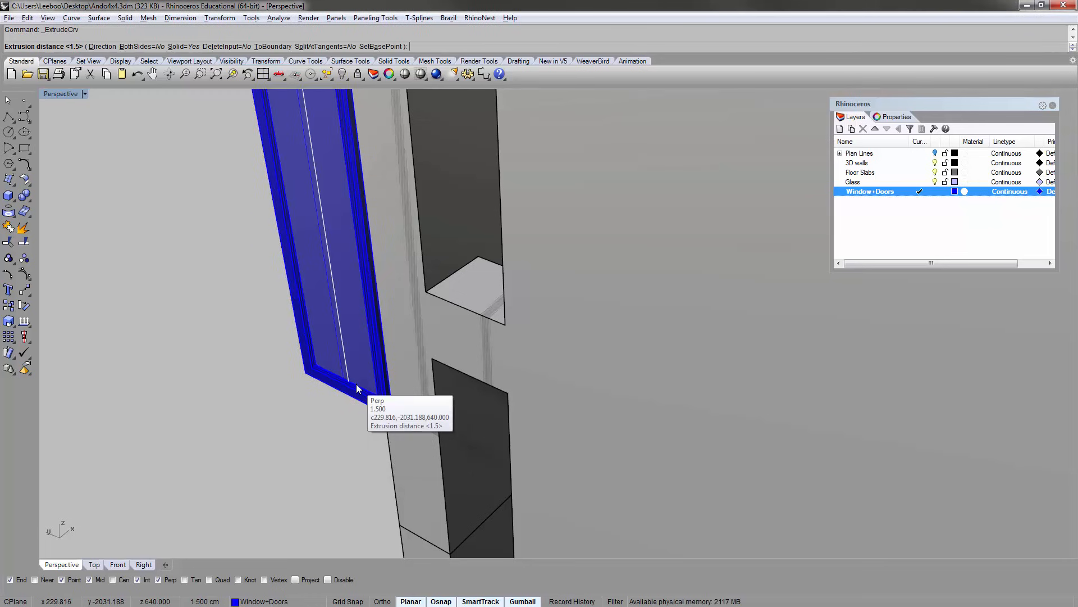
{"action": "left_click", "coordinate": [920, 182]}
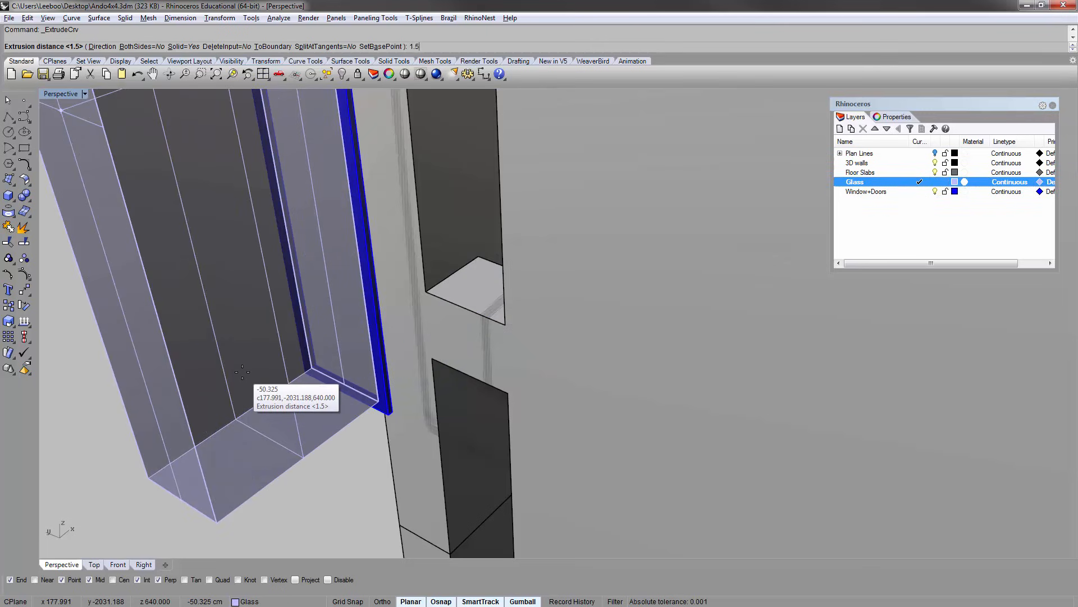
{"action": "key", "text": "Return"}
- Inspect how the glass sits within the frame's depth, then undo the pane's extrusion
{"action": "left_click", "coordinate": [349, 350]}
{"action": "key", "text": "ctrl+shift+e"}
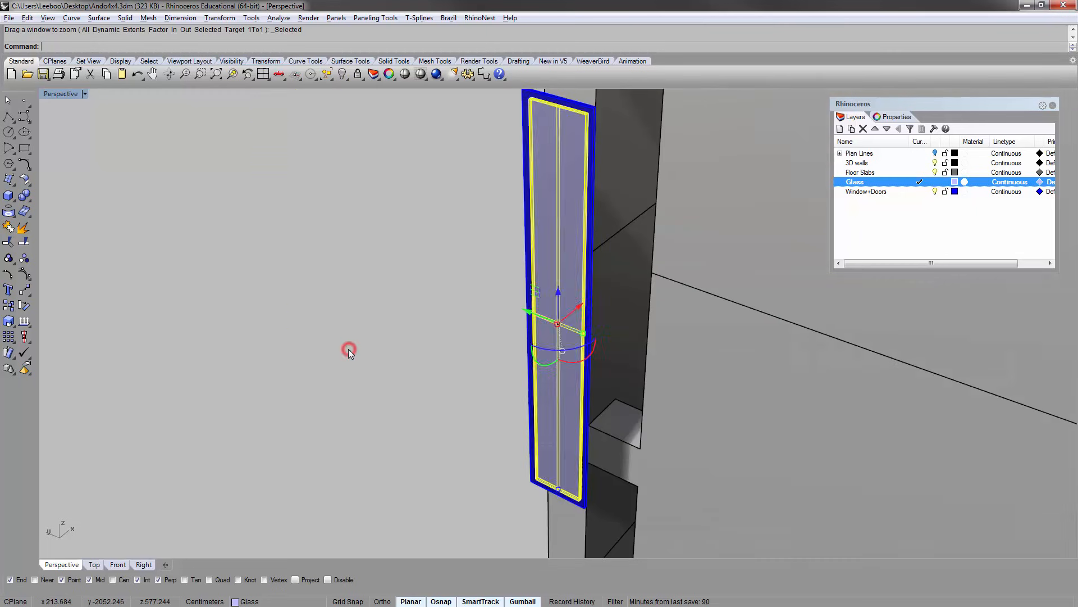
{"action": "left_click", "coordinate": [349, 349]}
{"action": "right_click_drag", "start_coordinate": [517, 375], "coordinate": [597, 374], "text": "shift"}
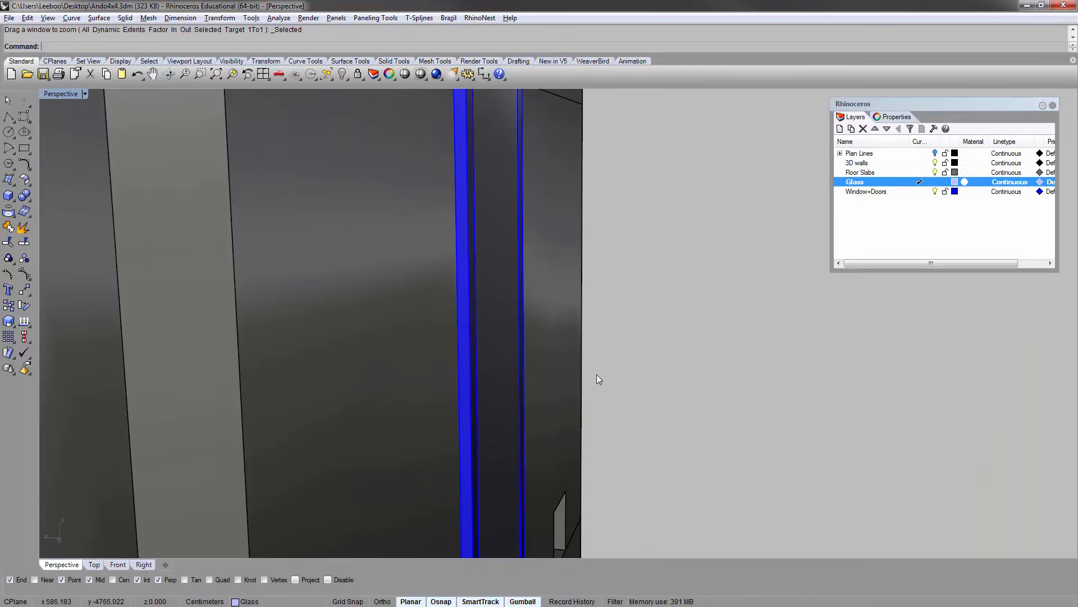
{"action": "scroll", "coordinate": [596, 374], "scroll_direction": "down", "scroll_amount": 5}
{"action": "right_click_drag", "start_coordinate": [597, 272], "coordinate": [598, 303]}
{"action": "scroll", "coordinate": [597, 370], "scroll_direction": "up", "scroll_amount": 10}
{"action": "left_click", "coordinate": [538, 311]}
{"action": "left_click", "coordinate": [578, 340]}
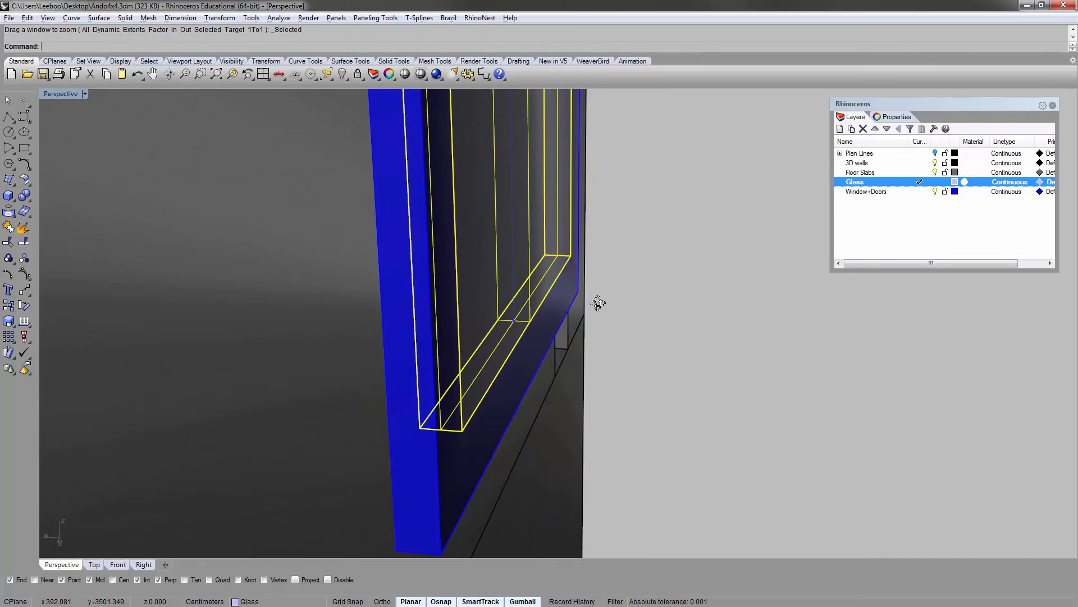
{"action": "key", "text": "ctrl+z"}
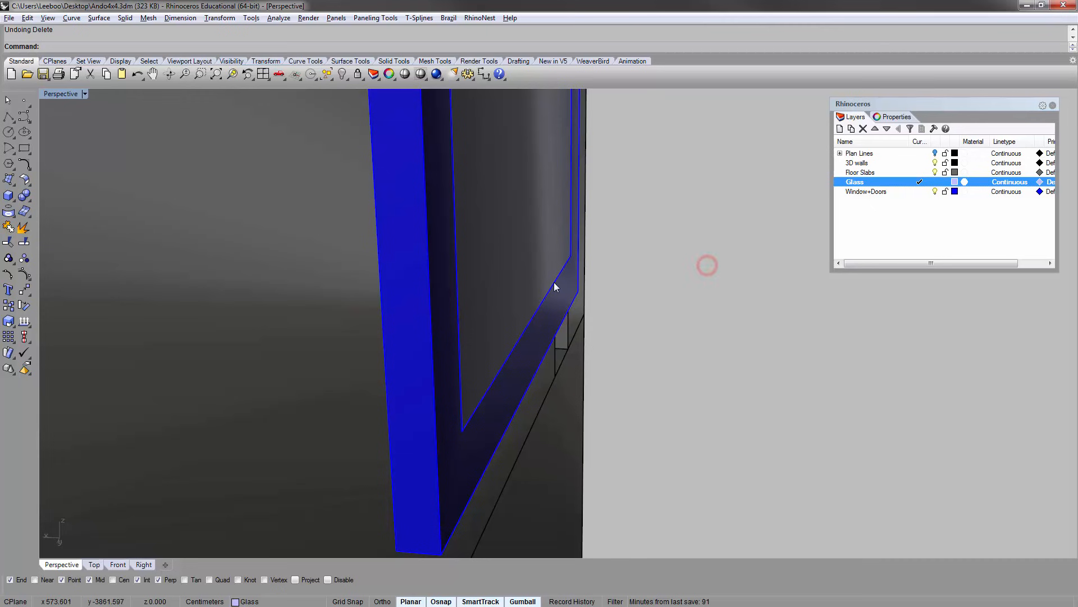
{"action": "key", "text": "ctrl+z"}
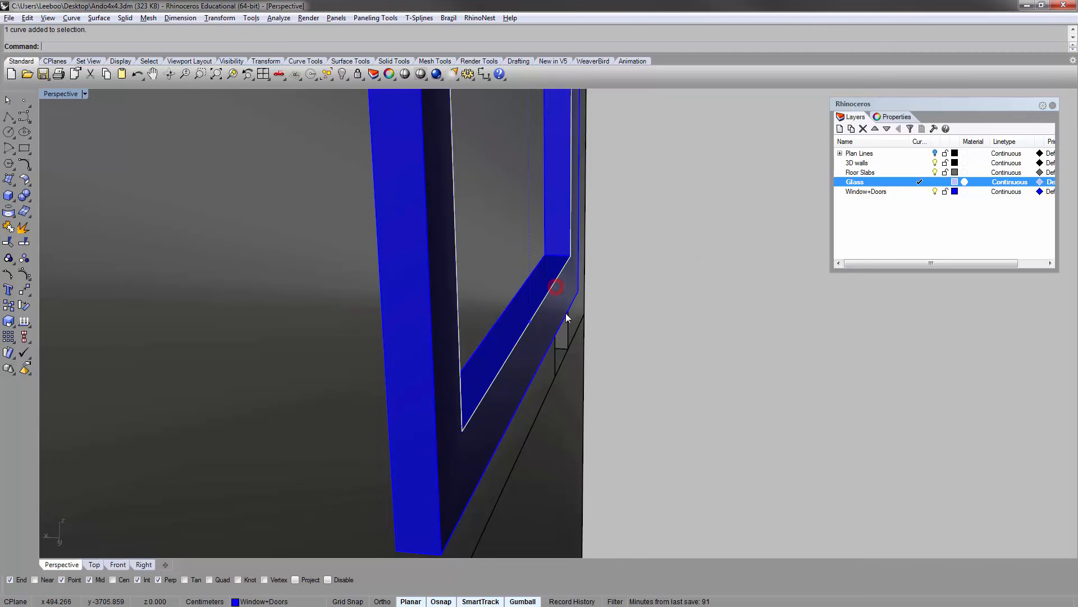
{"action": "right_click", "coordinate": [353, 153]}
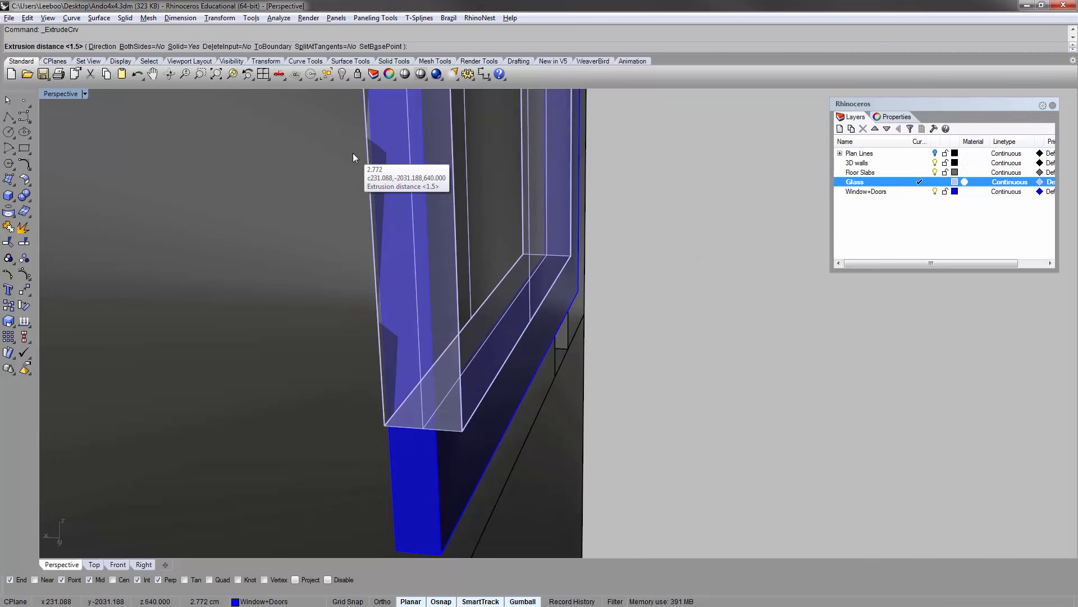
{"action": "right_click", "coordinate": [353, 153]}
{"action": "left_click", "coordinate": [403, 352]}
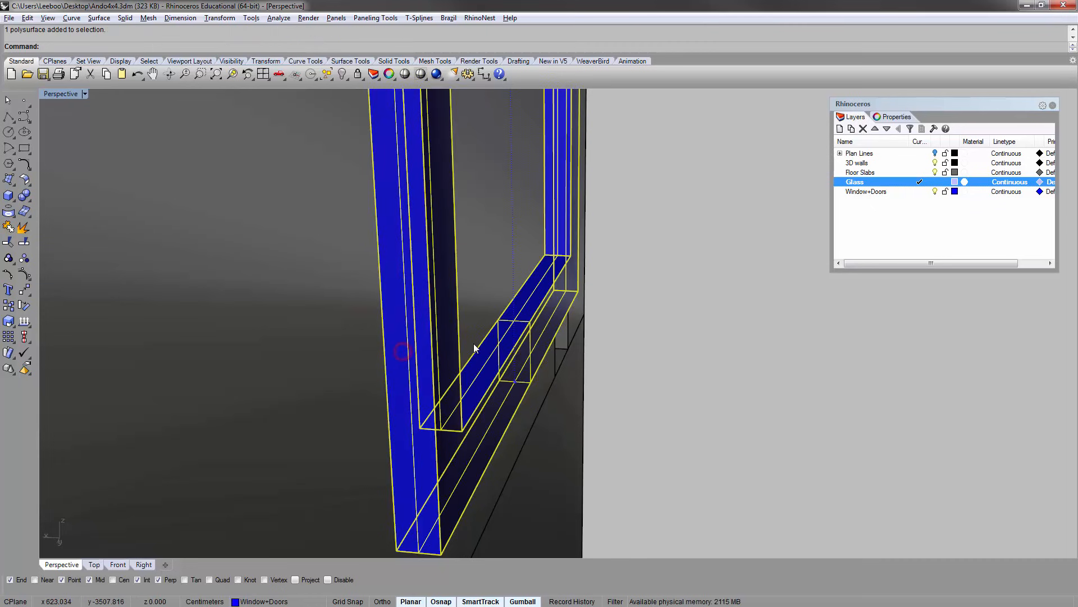
{"action": "left_click", "coordinate": [622, 300]}
- Measure the frame's depth along its inner lower corner edge
{"action": "type", "text": "d"}
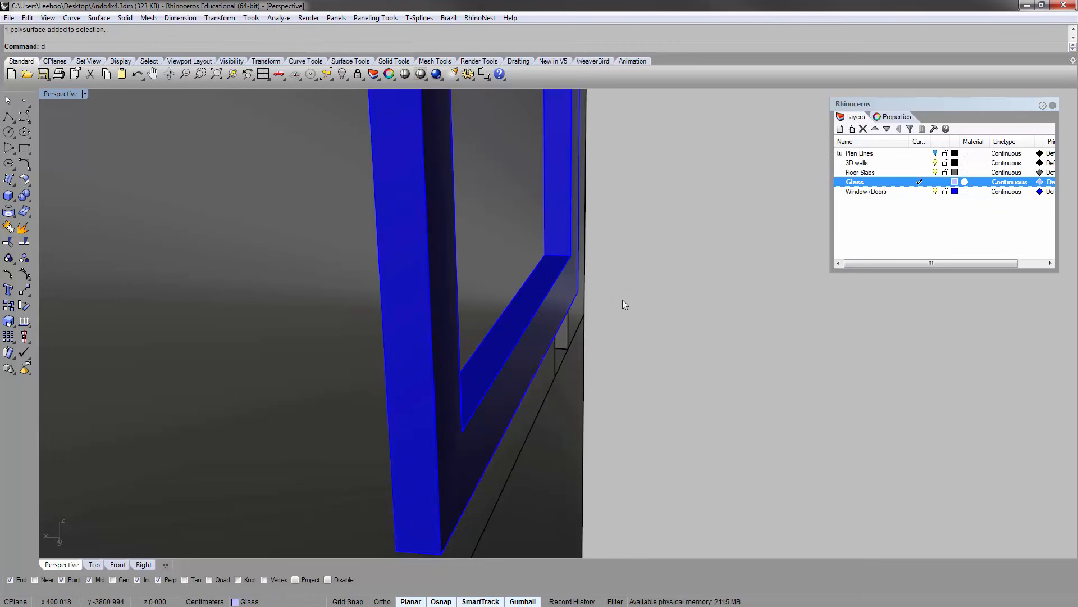
{"action": "type", "text": "i"}
{"action": "key", "text": "Return"}
{"action": "left_click", "coordinate": [545, 256]}
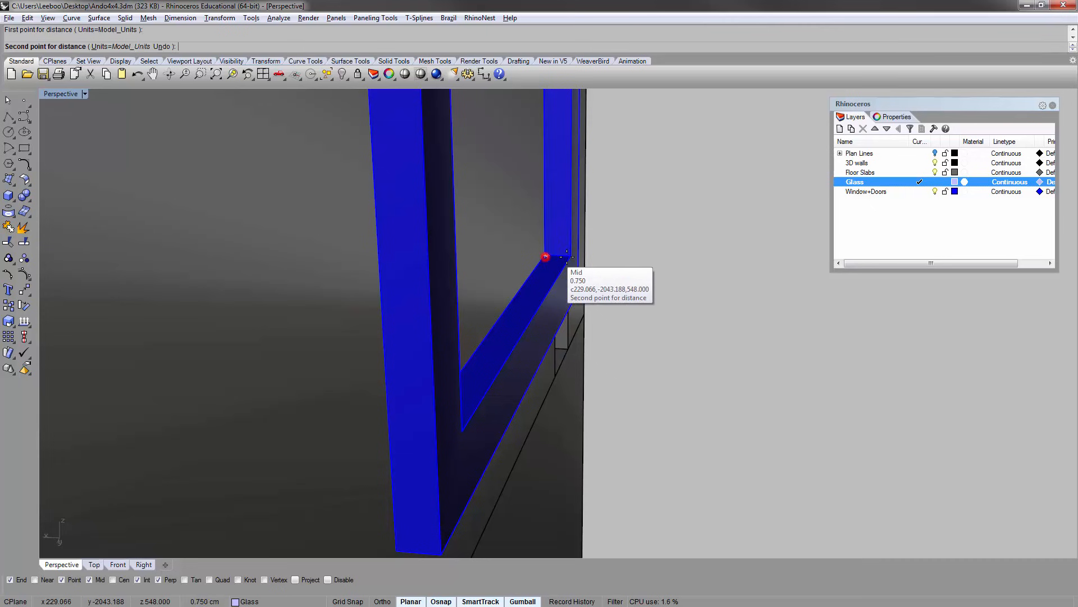
- Move the tall frame's broad face outward along its normal to double the frame's depth
{"action": "right_click_drag", "start_coordinate": [641, 257], "coordinate": [616, 277]}
{"action": "type", "text": "MF"}
{"action": "key", "text": "Return"}
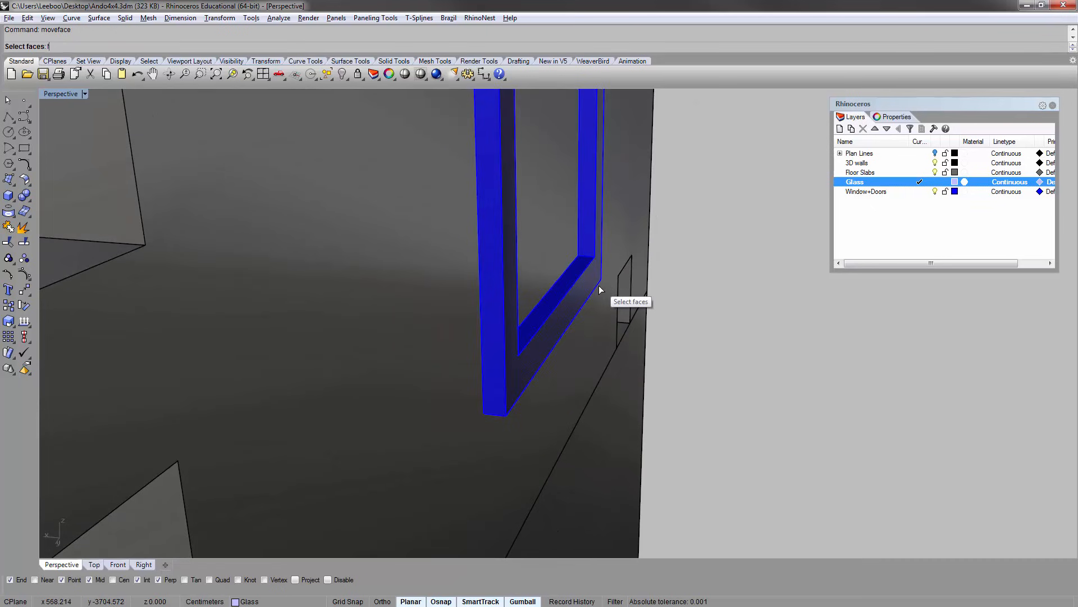
{"action": "left_click", "coordinate": [589, 285]}
{"action": "key", "text": "Return"}
{"action": "left_click", "coordinate": [602, 282]}
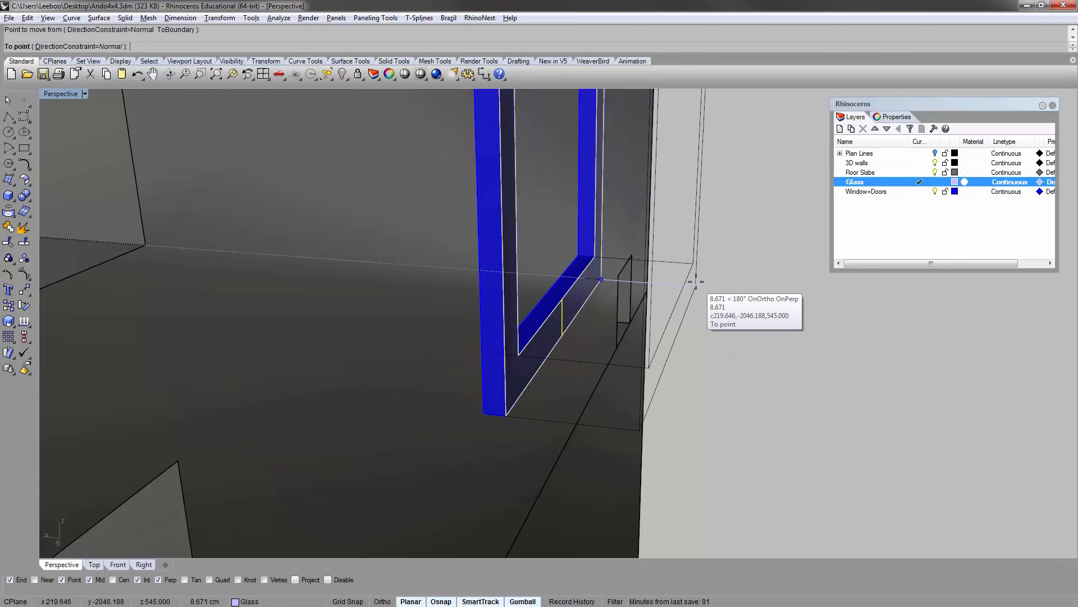
{"action": "type", "text": "1."}
{"action": "key", "text": "Return"}
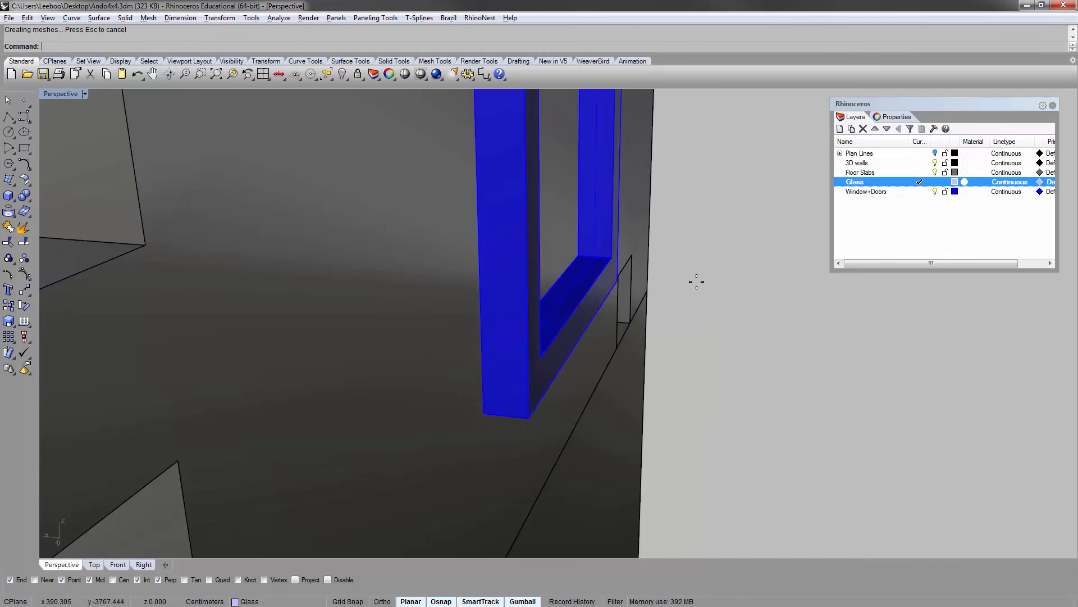
- Extrude the inner outline 1.5 cm as a solid glass pane inside the frame and delete the outline curve
{"action": "left_click", "coordinate": [591, 273]}
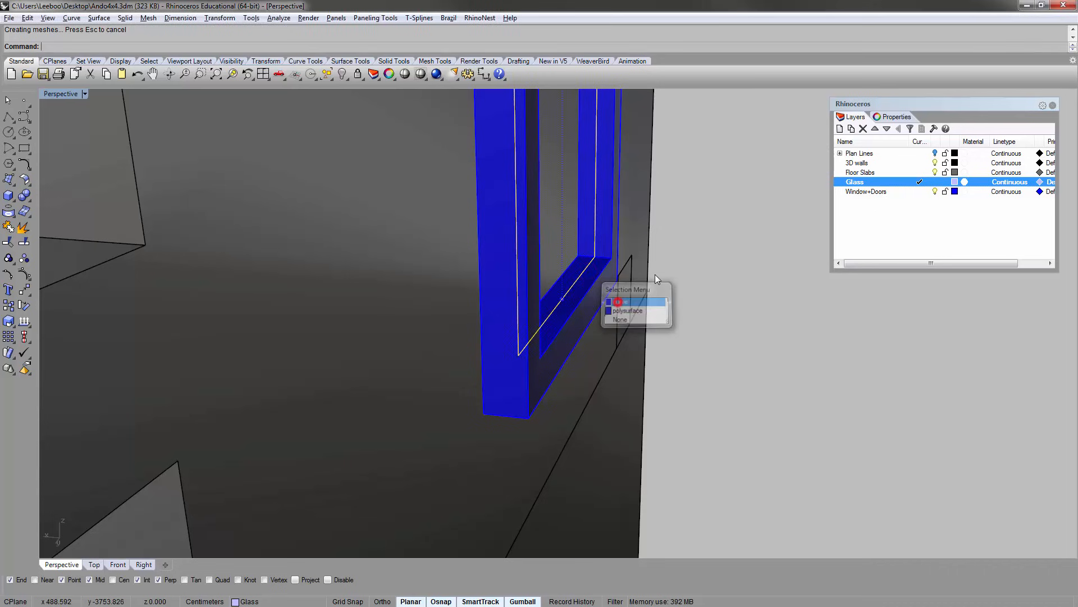
{"action": "key", "text": "Return"}
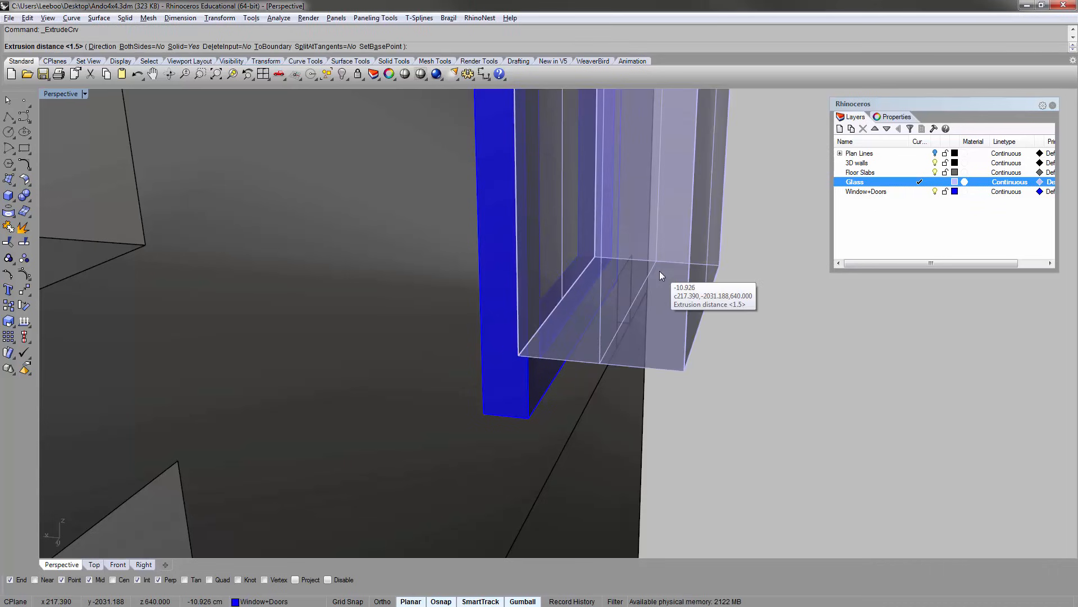
{"action": "key", "text": "Return"}
{"action": "key", "text": "Delete"}
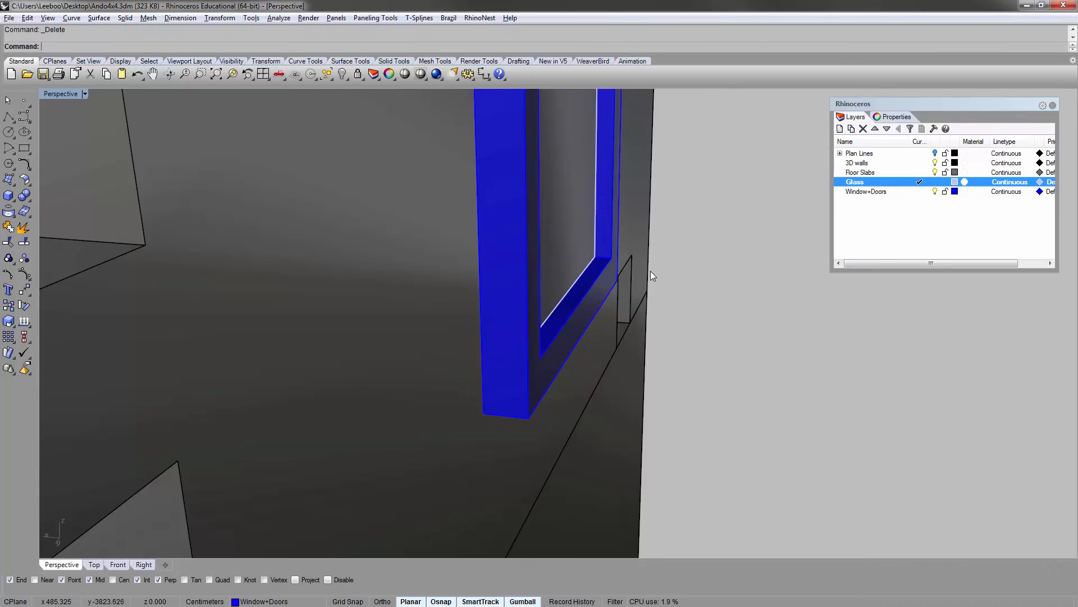
- Move the tall frame and glass by their lower corner to the matching lower corner of the uppermost slot
{"action": "right_click_drag", "start_coordinate": [556, 272], "coordinate": [497, 288]}
{"action": "left_click_drag", "start_coordinate": [577, 308], "coordinate": [396, 201]}
{"action": "right_click_drag", "start_coordinate": [396, 202], "coordinate": [479, 246]}
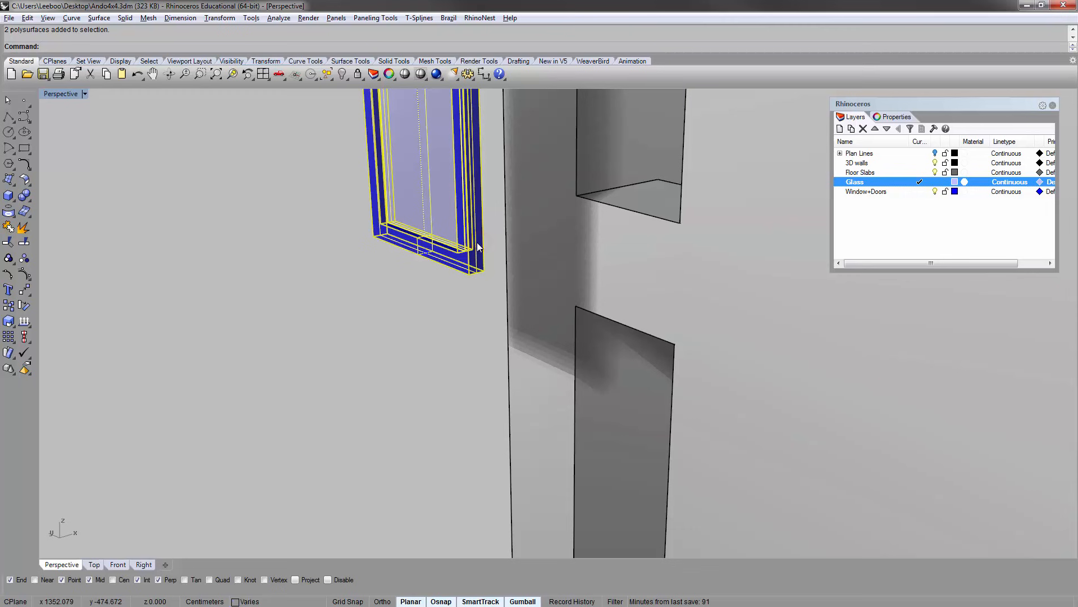
{"action": "type", "text": "m"}
{"action": "key", "text": "Return"}
{"action": "left_click", "coordinate": [466, 279]}
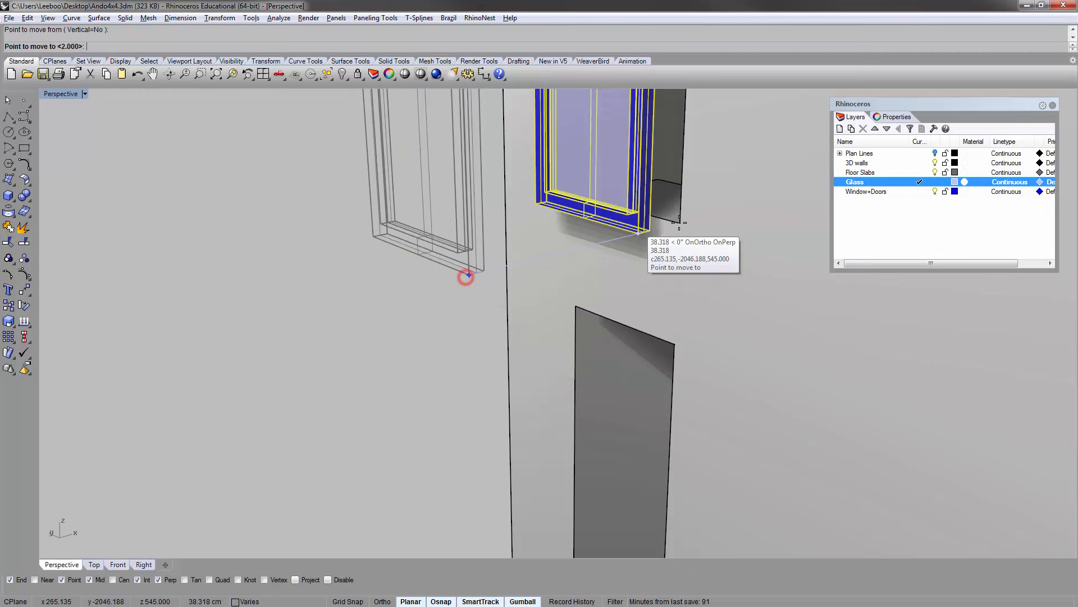
{"action": "left_click", "coordinate": [682, 226]}
- Push the frame and glass into the uppermost slot, perpendicular to the wall, and deselect them
{"action": "type", "text": "zs"}
{"action": "key", "text": "Return"}
{"action": "scroll", "coordinate": [610, 209], "scroll_direction": "down", "scroll_amount": 5}
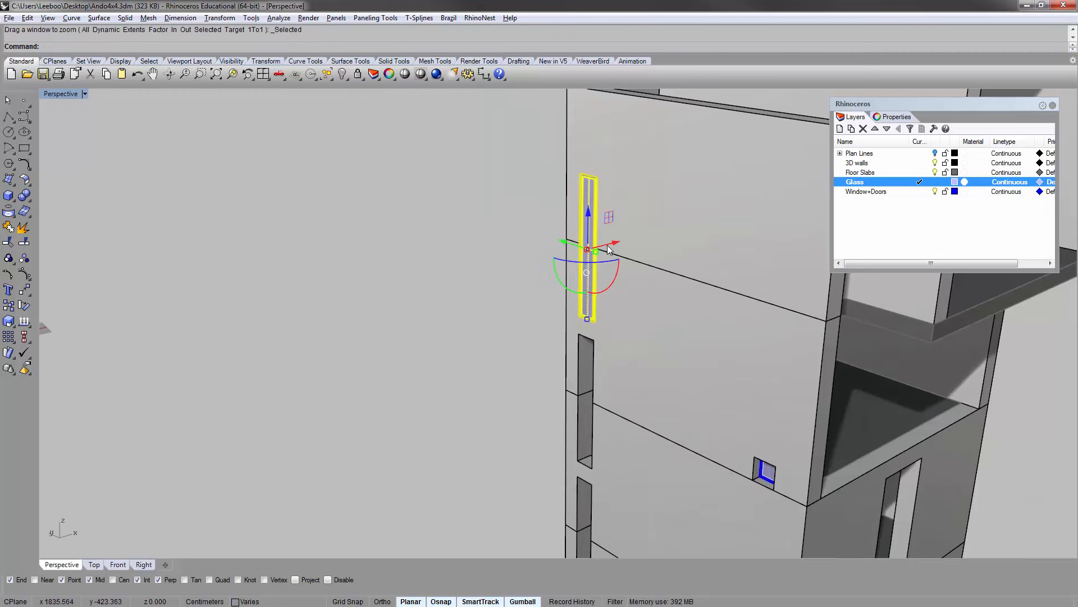
{"action": "scroll", "coordinate": [594, 251], "scroll_direction": "up", "scroll_amount": 6}
{"action": "left_click", "coordinate": [589, 247]}
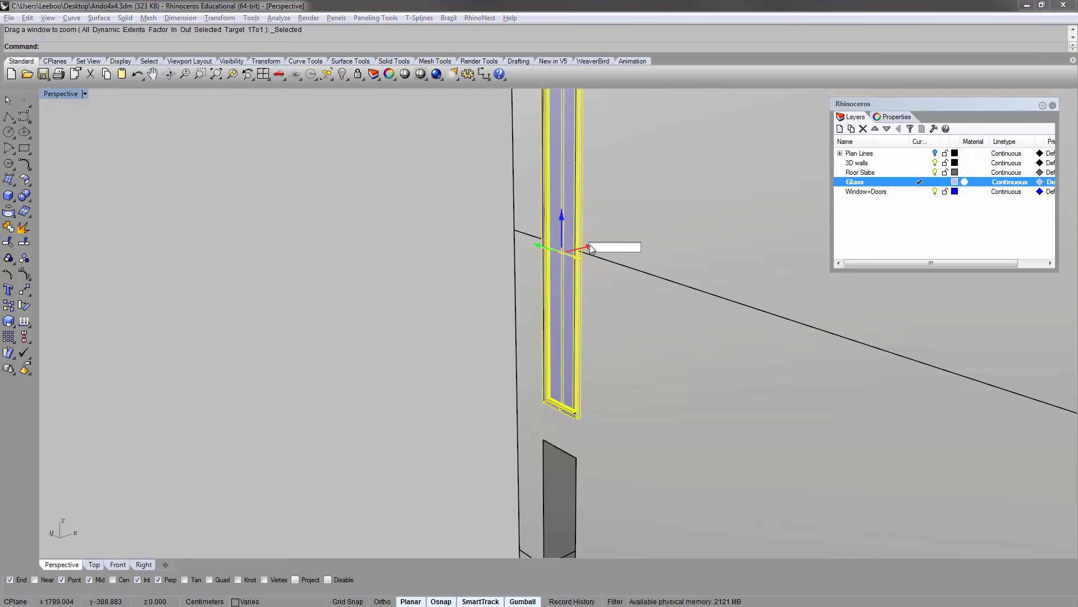
{"action": "key", "text": "Return"}
{"action": "left_click", "coordinate": [465, 309]}
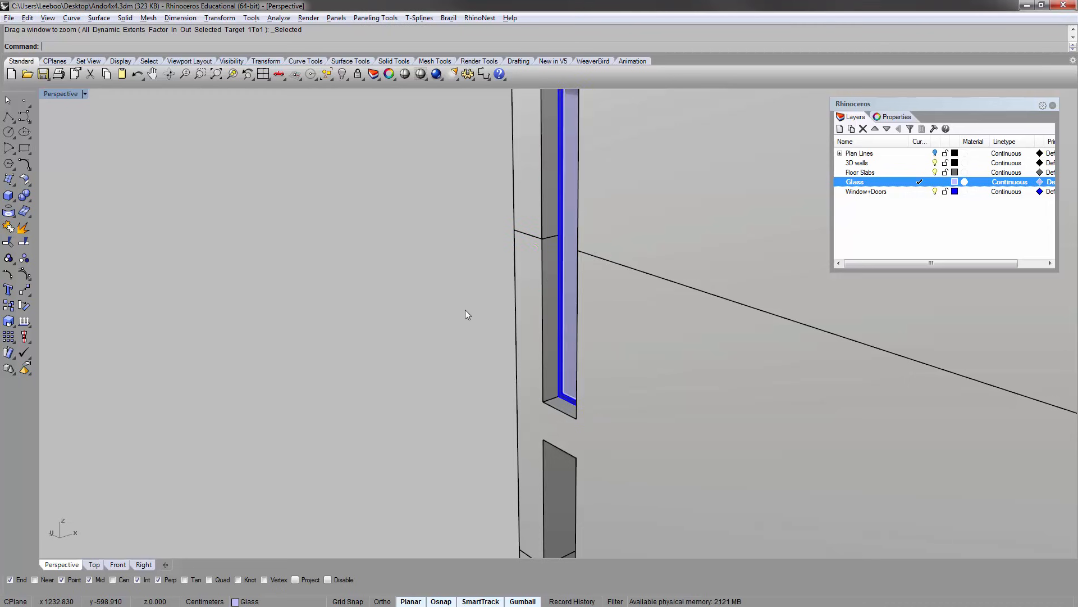
- Copy the tall frame and glass from the uppermost slot's lower corner to the same corner of the next slot down
{"action": "scroll", "coordinate": [467, 227], "scroll_direction": "down", "scroll_amount": 3}
{"action": "right_click_drag", "start_coordinate": [468, 228], "coordinate": [539, 238]}
{"action": "right_click_drag", "start_coordinate": [523, 276], "coordinate": [488, 274]}
{"action": "type", "text": "c"}
{"action": "left_click", "coordinate": [510, 249]}
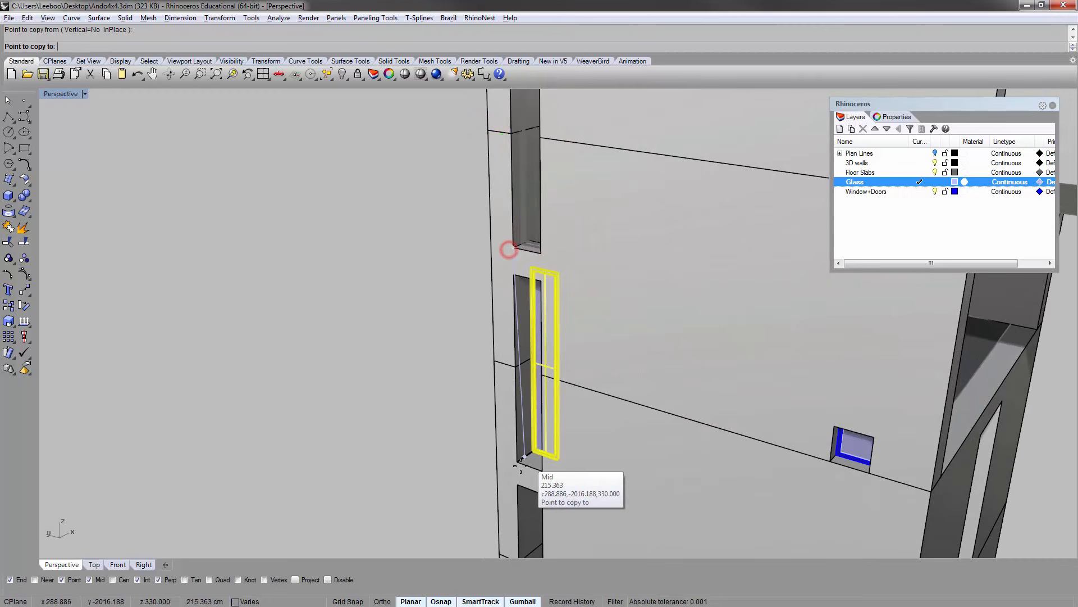
{"action": "scroll", "coordinate": [518, 465], "scroll_direction": "up", "scroll_amount": 5}
{"action": "left_click", "coordinate": [510, 454]}
- Place another copy of the frame and glass at the lower corner of the third tall slot and finish copying
{"action": "scroll", "coordinate": [531, 333], "scroll_direction": "down", "scroll_amount": 5}
{"action": "scroll", "coordinate": [531, 333], "scroll_direction": "down", "scroll_amount": 4}
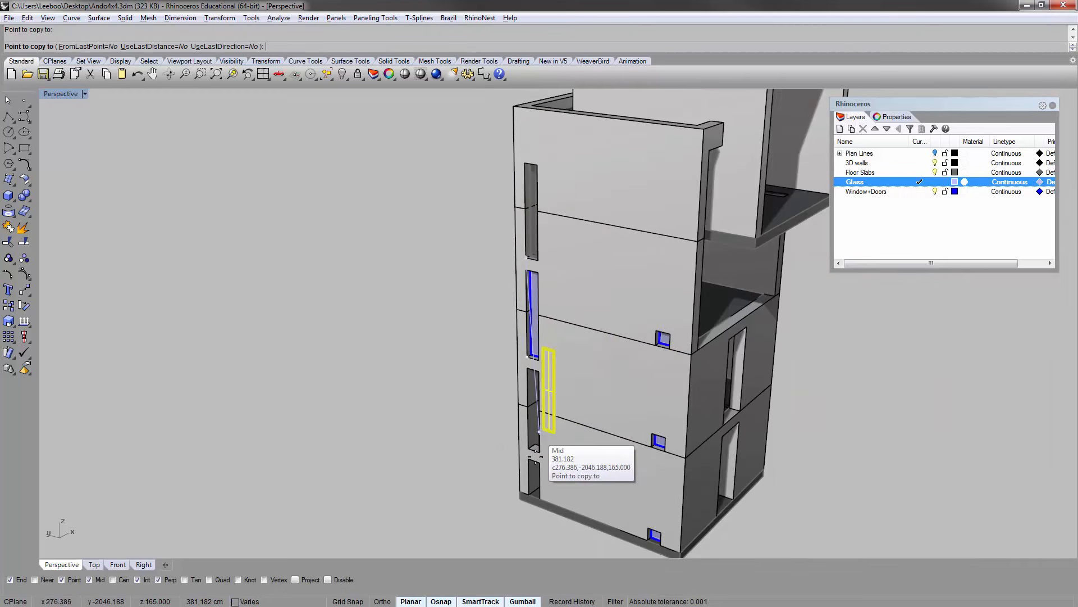
{"action": "scroll", "coordinate": [528, 443], "scroll_direction": "up", "scroll_amount": 6}
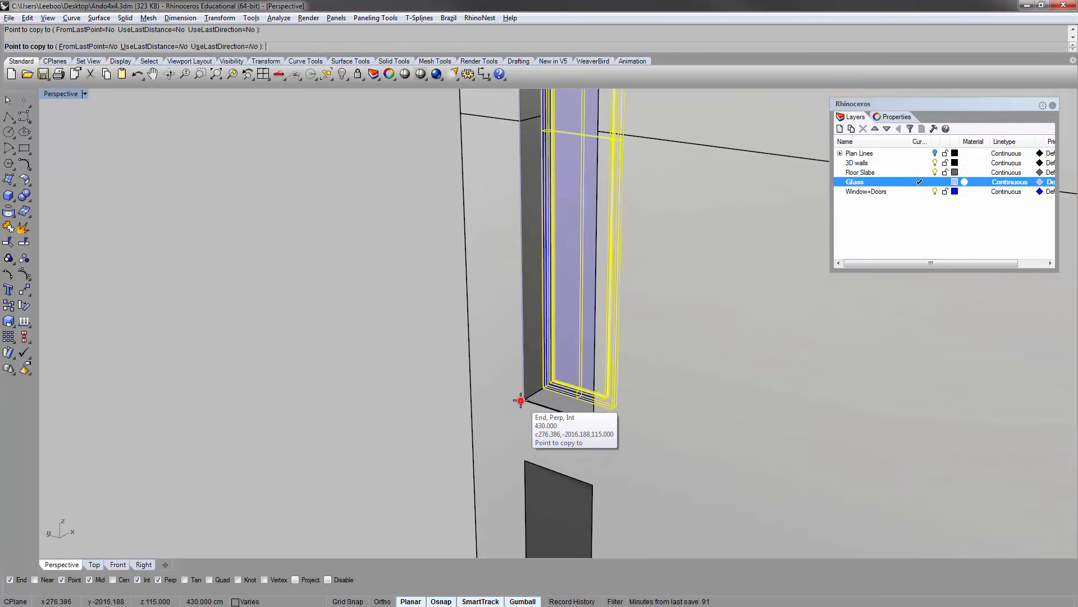
{"action": "left_click", "coordinate": [523, 399]}
{"action": "key", "text": "Return"}
- Copy the tall frame and glass from the third slot's lower corner to the matching lower corner of the short lowest slot
{"action": "scroll", "coordinate": [498, 296], "scroll_direction": "down", "scroll_amount": 4}
{"action": "scroll", "coordinate": [523, 251], "scroll_direction": "up", "scroll_amount": 5}
{"action": "right_click_drag", "start_coordinate": [509, 266], "coordinate": [484, 333], "text": "shift"}
{"action": "right_click_drag", "start_coordinate": [524, 191], "coordinate": [481, 228]}
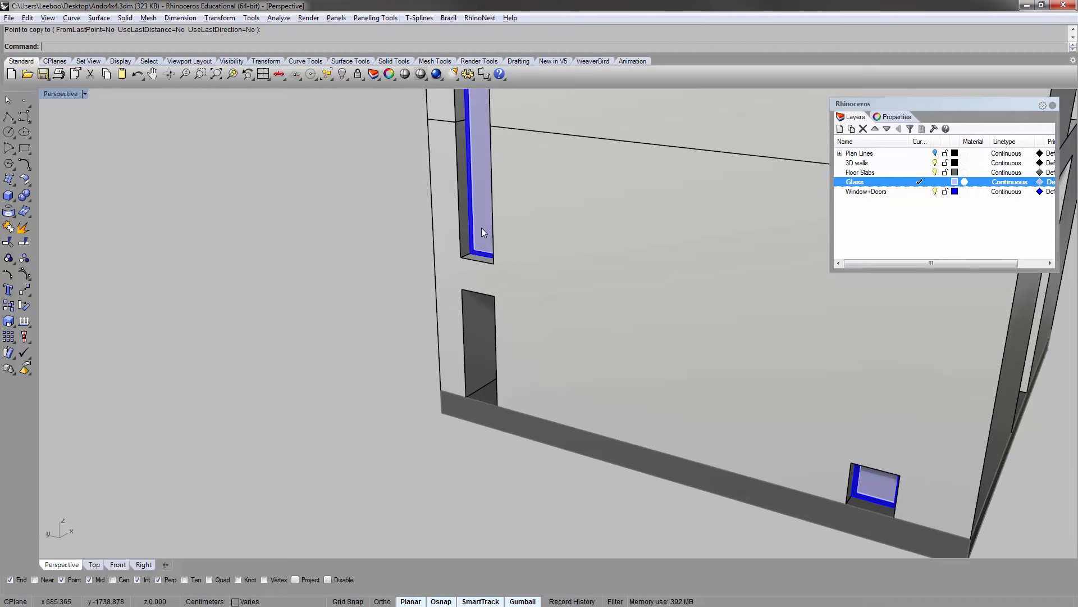
{"action": "left_click", "coordinate": [481, 227]}
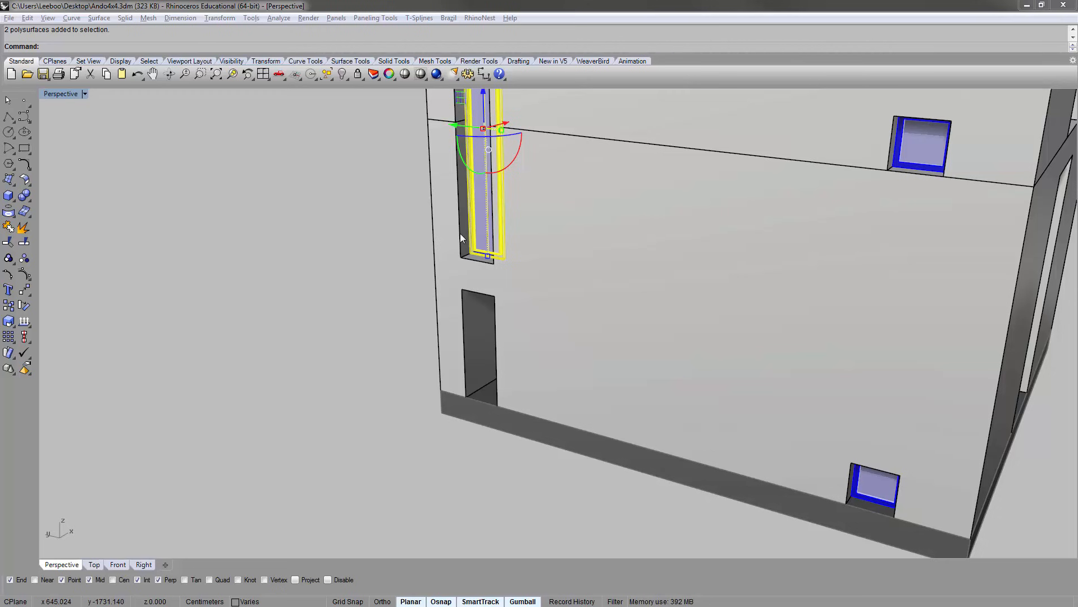
{"action": "right_click_drag", "start_coordinate": [460, 233], "coordinate": [465, 270]}
{"action": "scroll", "coordinate": [465, 269], "scroll_direction": "up", "scroll_amount": 4}
{"action": "type", "text": "copy"}
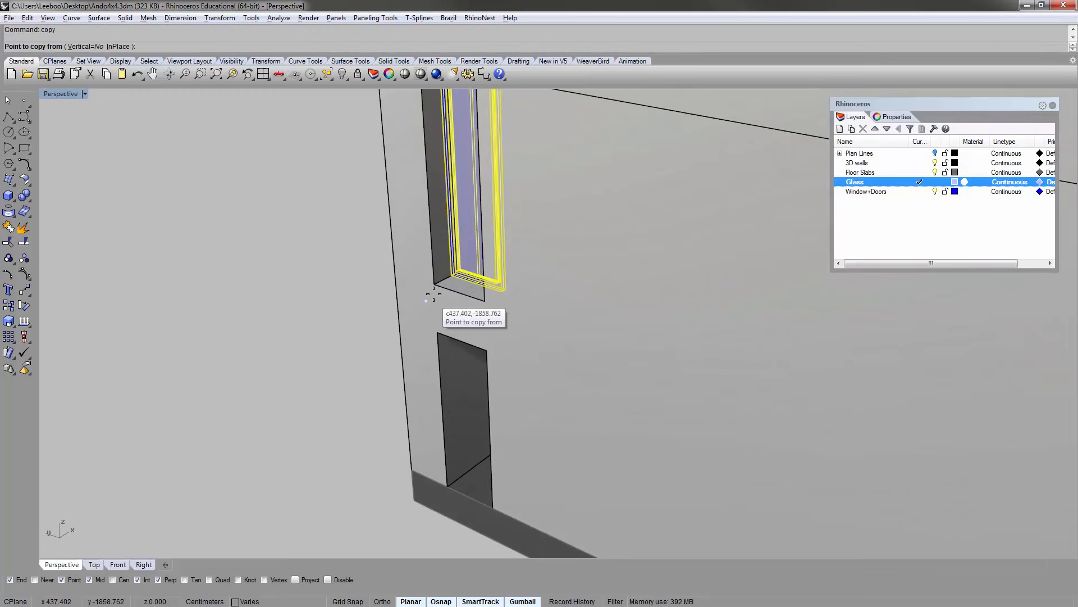
{"action": "left_click", "coordinate": [435, 289]}
{"action": "scroll", "coordinate": [436, 289], "scroll_direction": "down", "scroll_amount": 4}
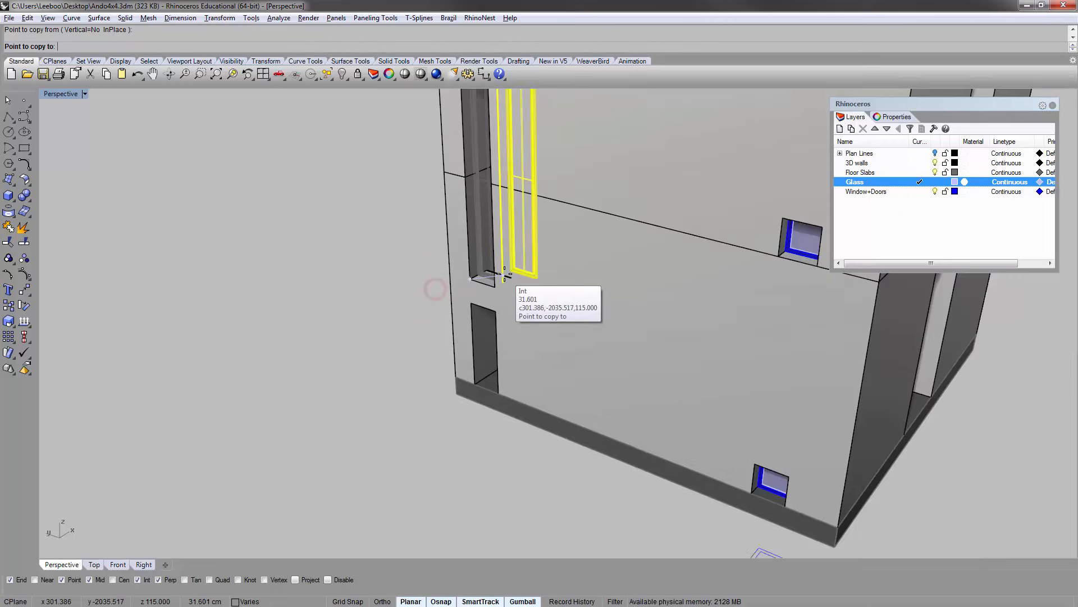
{"action": "scroll", "coordinate": [523, 360], "scroll_direction": "up", "scroll_amount": 5}
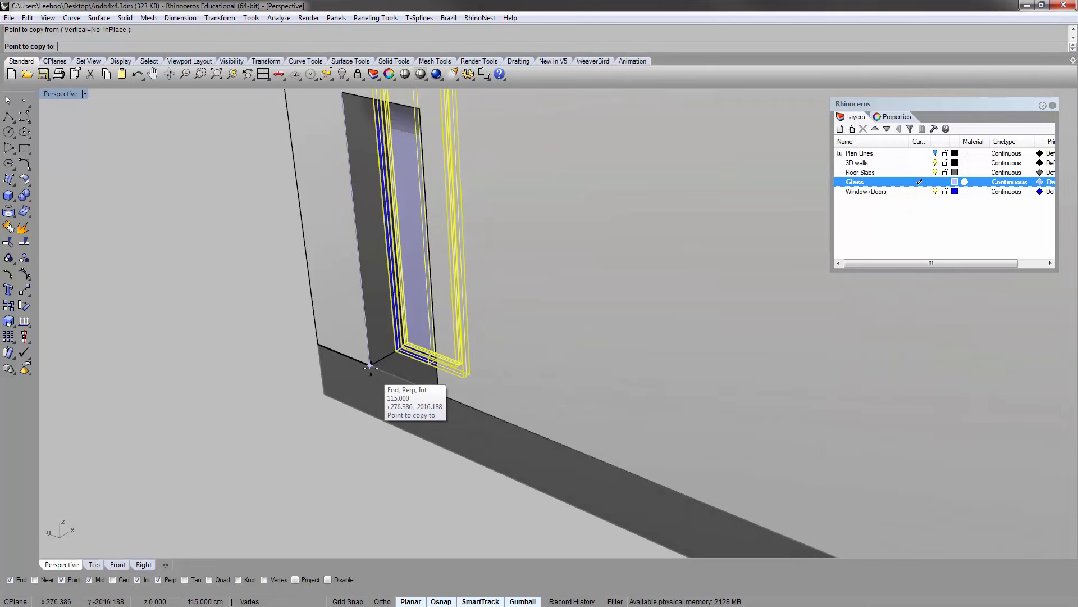
{"action": "left_click", "coordinate": [371, 365]}
{"action": "key", "text": "Return"}
- Use MoveFace to lower the top faces of the lowest slot's frame and glass to the opening's upper corner
{"action": "scroll", "coordinate": [371, 365], "scroll_direction": "down", "scroll_amount": 7}
{"action": "right_click_drag", "start_coordinate": [373, 337], "coordinate": [380, 251]}
{"action": "scroll", "coordinate": [400, 345], "scroll_direction": "up", "scroll_amount": 6}
{"action": "left_click", "coordinate": [400, 344]}
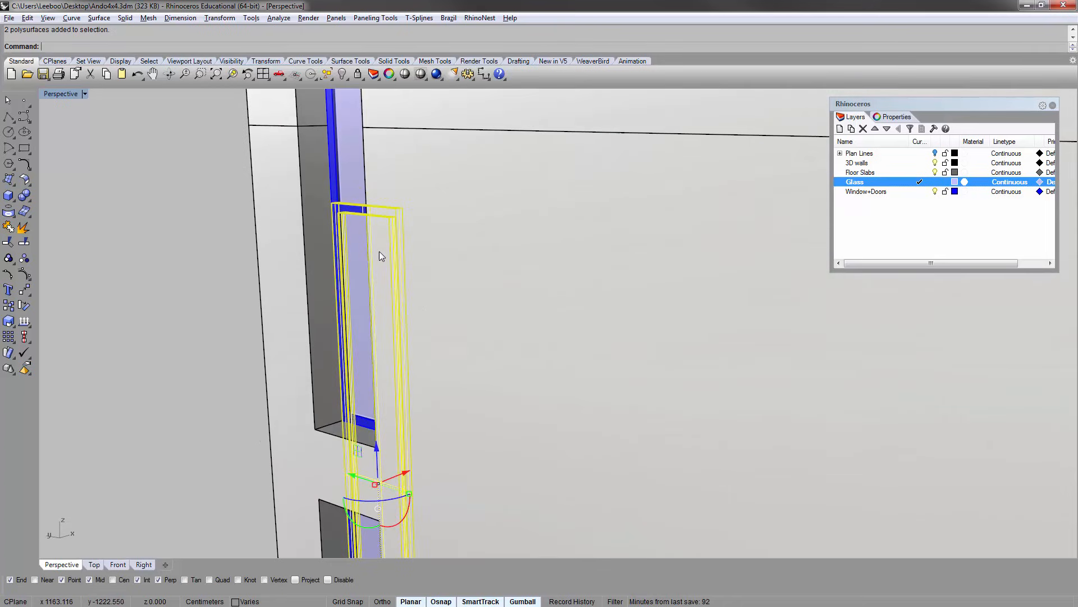
{"action": "left_click", "coordinate": [177, 247]}
{"action": "type", "text": "Moveface"}
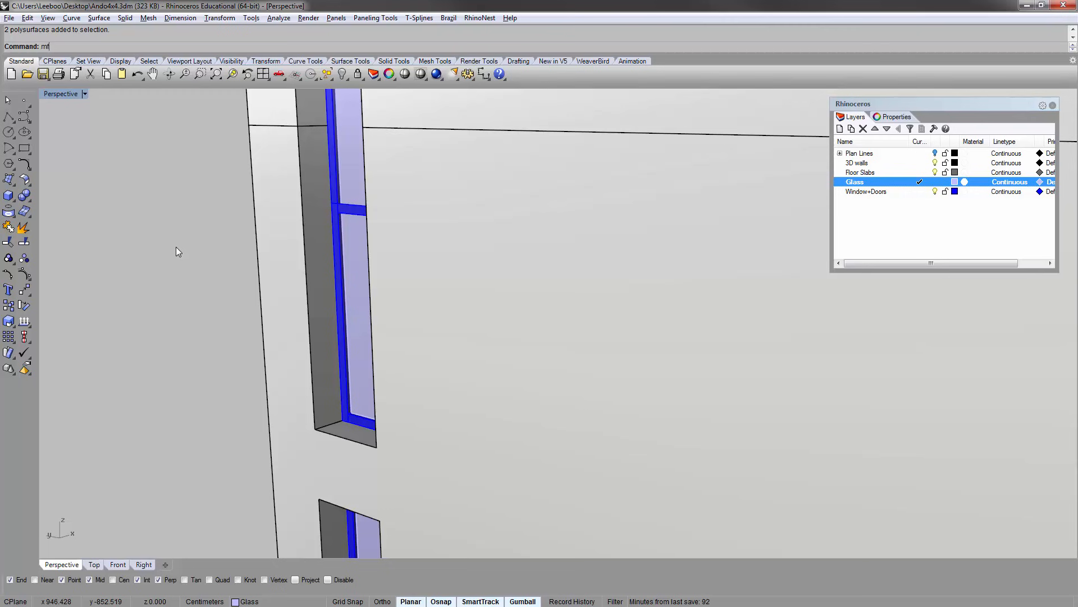
{"action": "key", "text": "Return"}
{"action": "left_click_drag", "start_coordinate": [198, 167], "coordinate": [449, 271]}
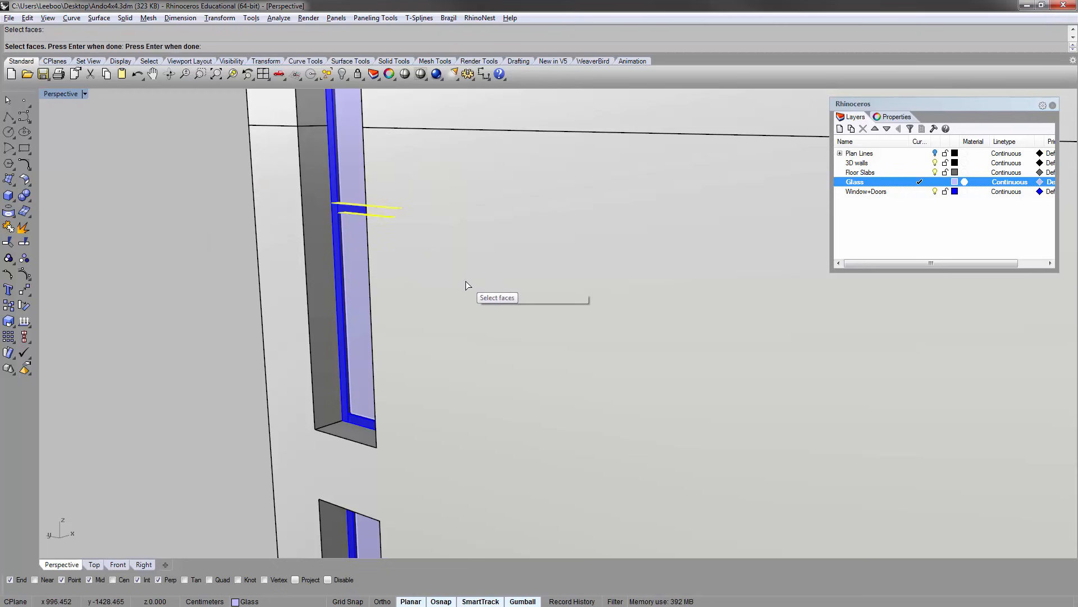
{"action": "right_click_drag", "start_coordinate": [413, 224], "coordinate": [373, 253]}
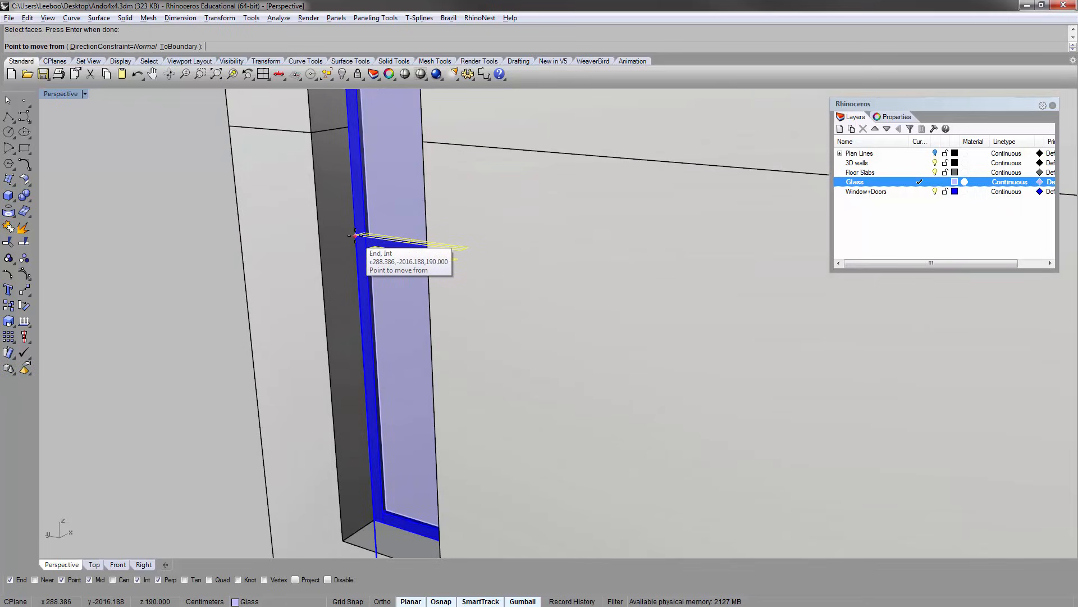
{"action": "left_click", "coordinate": [355, 235]}
{"action": "scroll", "coordinate": [356, 234], "scroll_direction": "down", "scroll_amount": 5}
{"action": "scroll", "coordinate": [386, 260], "scroll_direction": "up", "scroll_amount": 5}
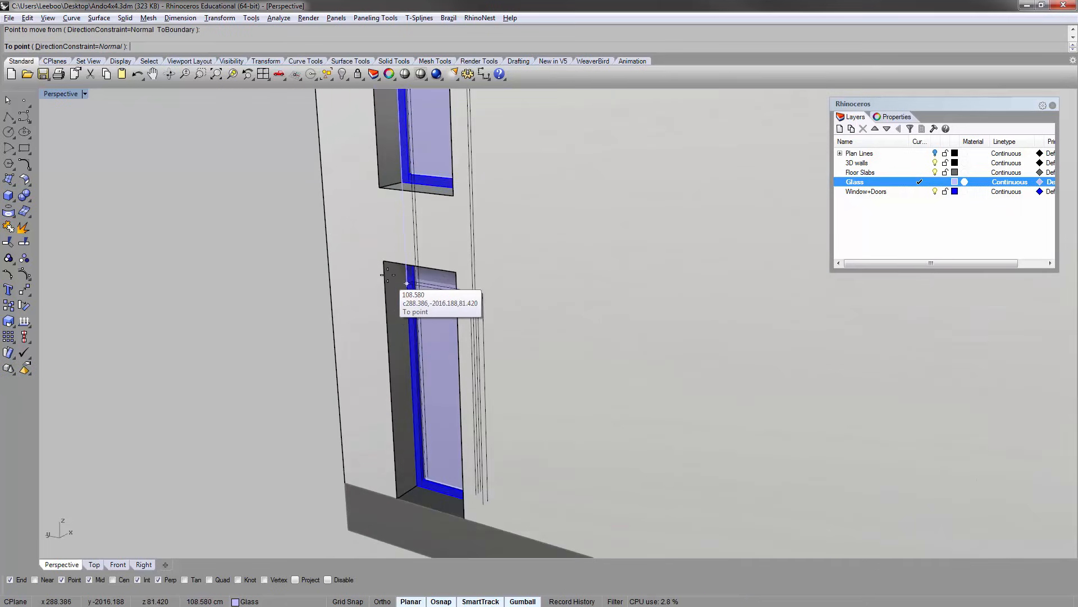
{"action": "left_click", "coordinate": [383, 262]}
- Inspect how the shortened frame and glass fit inside the lowest slot from several angles
{"action": "right_click_drag", "start_coordinate": [278, 273], "coordinate": [338, 224]}
{"action": "left_click", "coordinate": [468, 232]}
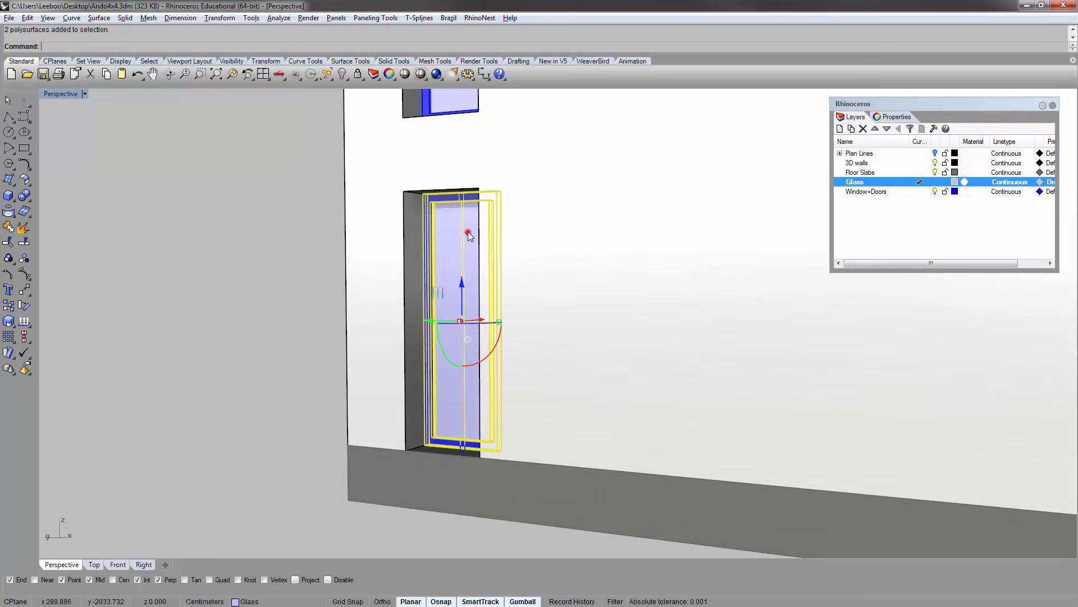
{"action": "type", "text": "zs"}
{"action": "key", "text": "Return"}
{"action": "key", "text": "Escape"}
{"action": "right_click_drag", "start_coordinate": [452, 242], "coordinate": [431, 273]}
{"action": "right_click_drag", "start_coordinate": [510, 204], "coordinate": [415, 294]}
{"action": "left_click", "coordinate": [464, 218]}
{"action": "scroll", "coordinate": [430, 233], "scroll_direction": "down", "scroll_amount": 9}
{"action": "left_click", "coordinate": [249, 260]}
{"action": "left_click", "coordinate": [421, 311]}
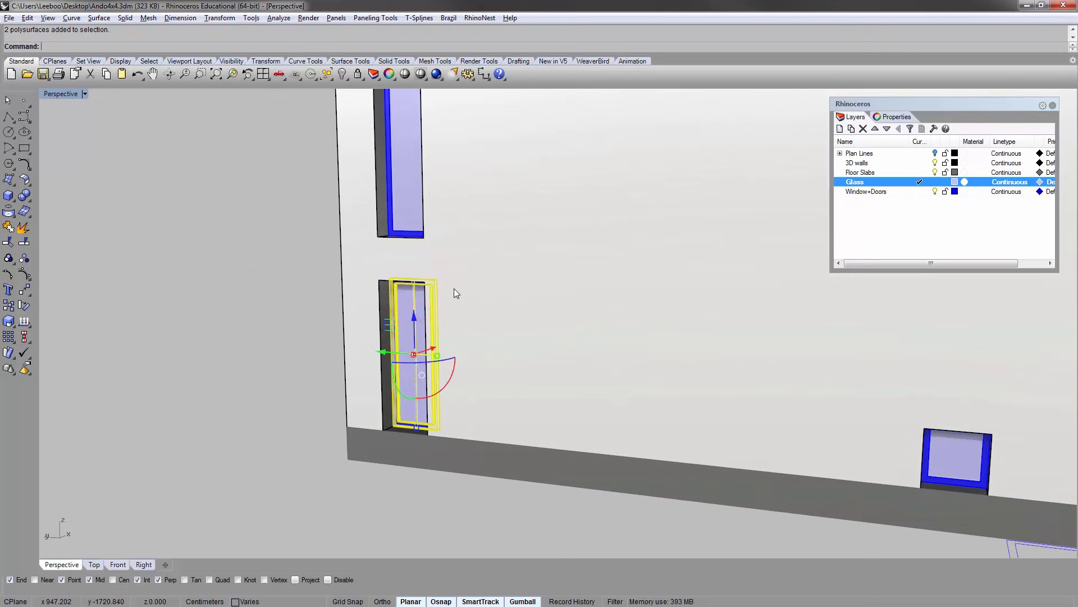
{"action": "scroll", "coordinate": [364, 272], "scroll_direction": "up", "scroll_amount": 4}
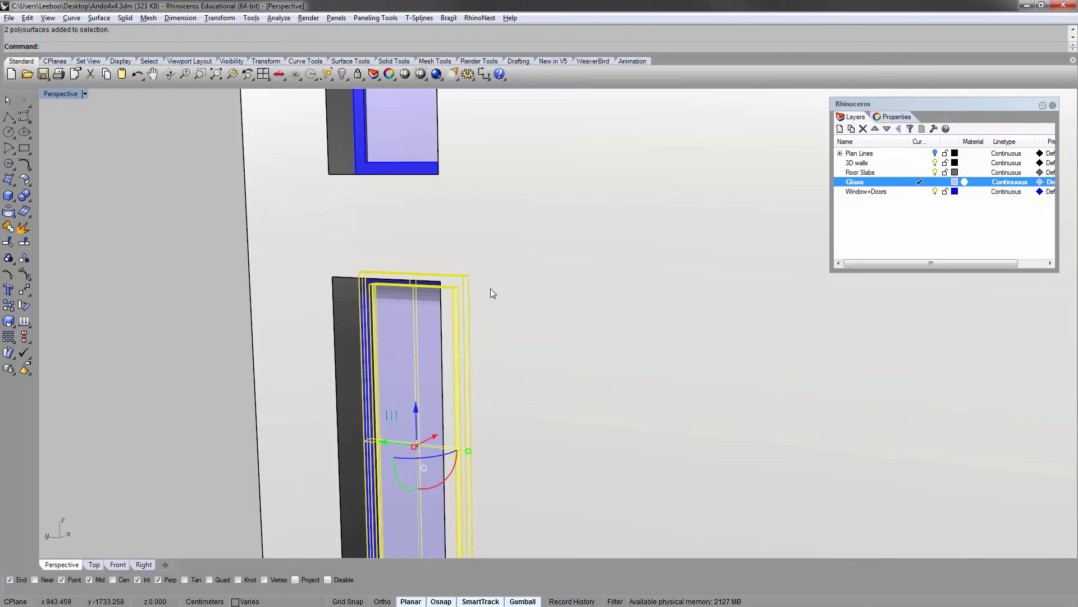
{"action": "right_click_drag", "start_coordinate": [508, 150], "coordinate": [396, 250]}
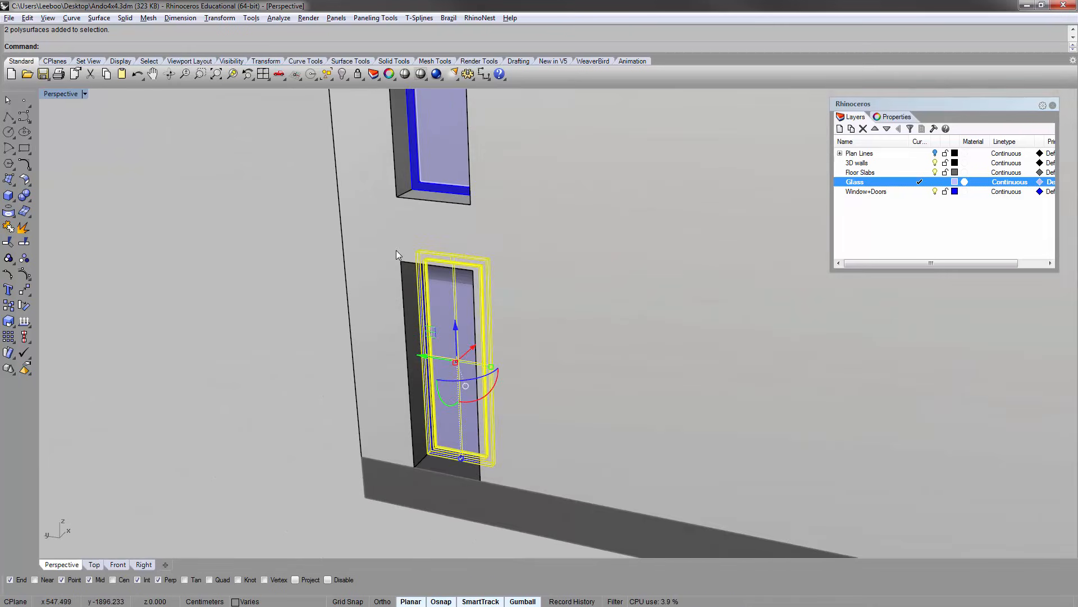
- Deselect the window and review the whole facade with its tall slots and small openings
{"action": "left_click", "coordinate": [296, 258]}
{"action": "scroll", "coordinate": [447, 218], "scroll_direction": "down", "scroll_amount": 9}
{"action": "right_click_drag", "start_coordinate": [447, 218], "coordinate": [447, 355], "text": "shift"}
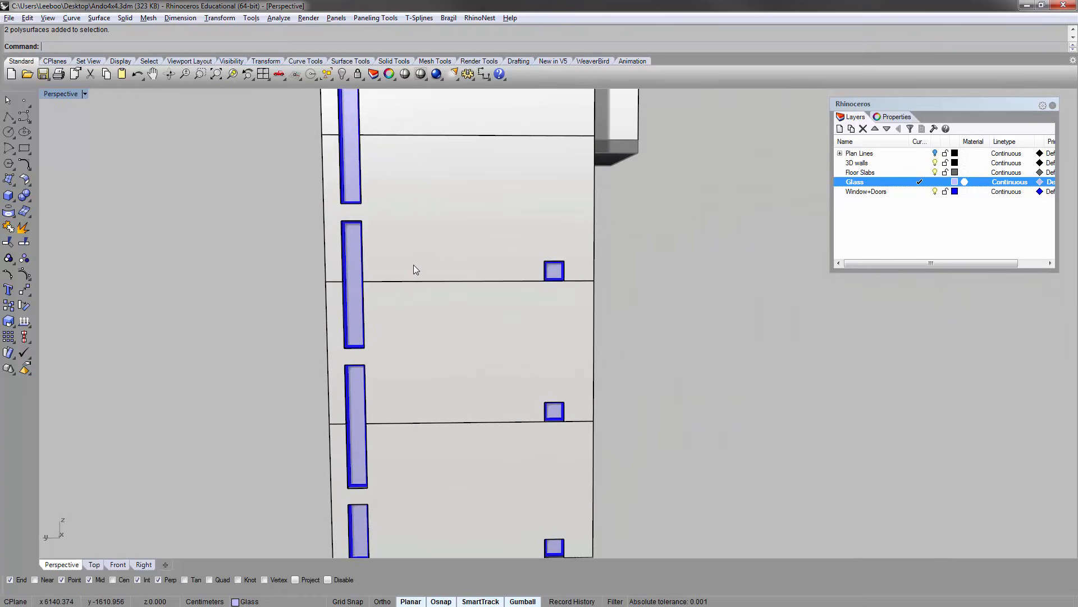
{"action": "right_click_drag", "start_coordinate": [433, 287], "coordinate": [441, 391], "text": "shift"}
{"action": "right_click_drag", "start_coordinate": [452, 250], "coordinate": [459, 201], "text": "shift"}
{"action": "right_click_drag", "start_coordinate": [292, 301], "coordinate": [479, 302]}
{"action": "right_click_drag", "start_coordinate": [479, 302], "coordinate": [340, 263], "text": "shift"}
{"action": "right_click_drag", "start_coordinate": [516, 313], "coordinate": [303, 292]}
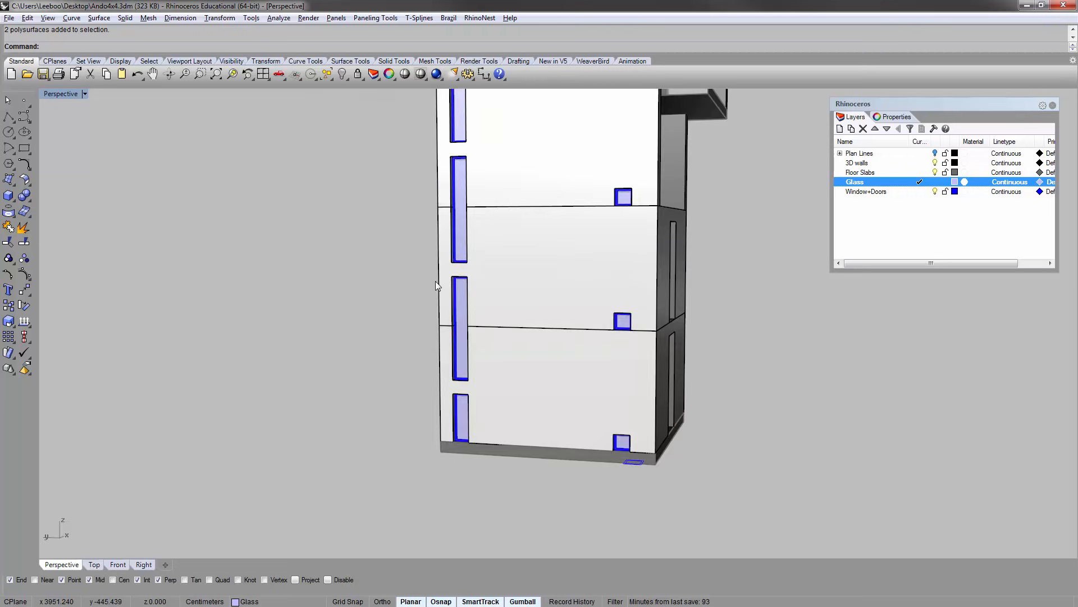
- Select the short frame and glass in the lowest slot and start copying them from the slot's lower corner
{"action": "scroll", "coordinate": [469, 227], "scroll_direction": "up", "scroll_amount": 9}
{"action": "right_click_drag", "start_coordinate": [376, 228], "coordinate": [484, 212]}
{"action": "scroll", "coordinate": [474, 218], "scroll_direction": "down", "scroll_amount": 4}
{"action": "right_click_drag", "start_coordinate": [438, 417], "coordinate": [462, 257], "text": "shift"}
{"action": "scroll", "coordinate": [419, 375], "scroll_direction": "up", "scroll_amount": 6}
{"action": "left_click", "coordinate": [422, 377]}
{"action": "right_click_drag", "start_coordinate": [414, 385], "coordinate": [382, 391]}
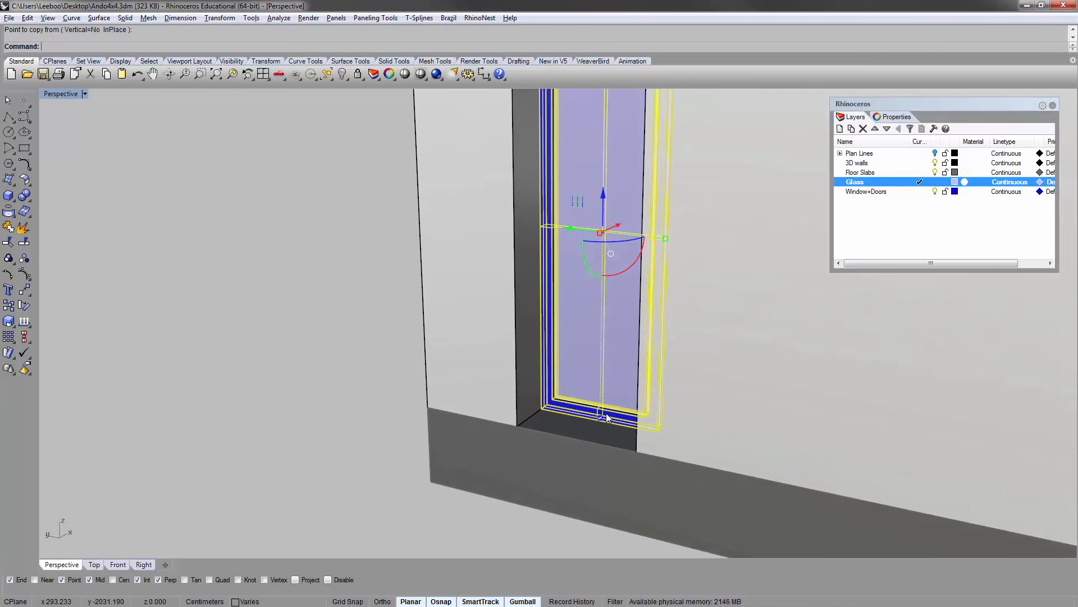
{"action": "scroll", "coordinate": [563, 431], "scroll_direction": "down", "scroll_amount": 12}
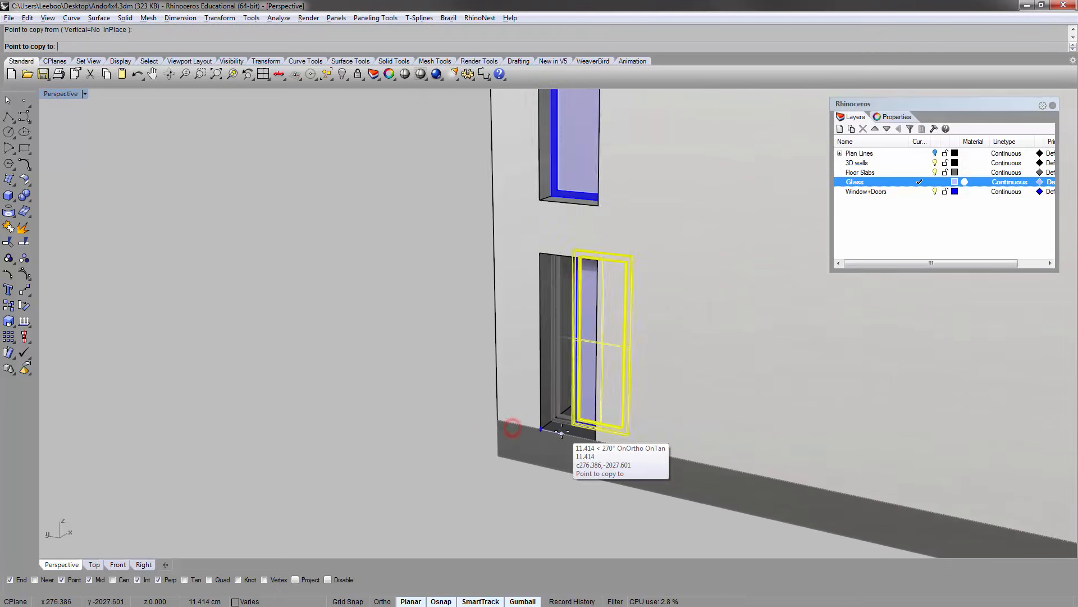
- Place the copy at the lower corner of the square window opening on the adjacent facade and finish copying
{"action": "right_click_drag", "start_coordinate": [472, 358], "coordinate": [607, 364]}
{"action": "scroll", "coordinate": [606, 363], "scroll_direction": "down", "scroll_amount": 4}
{"action": "right_click_drag", "start_coordinate": [537, 295], "coordinate": [524, 444], "text": "shift"}
{"action": "scroll", "coordinate": [509, 290], "scroll_direction": "up", "scroll_amount": 12}
{"action": "scroll", "coordinate": [505, 293], "scroll_direction": "down", "scroll_amount": 2}
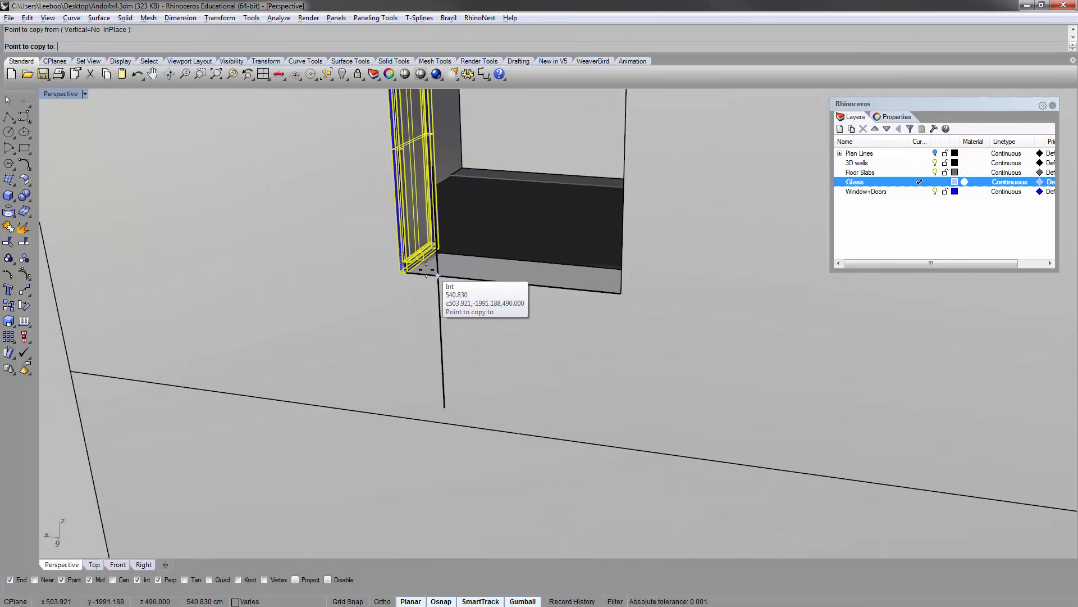
{"action": "scroll", "coordinate": [481, 285], "scroll_direction": "down", "scroll_amount": 9}
{"action": "scroll", "coordinate": [408, 307], "scroll_direction": "down", "scroll_amount": 2}
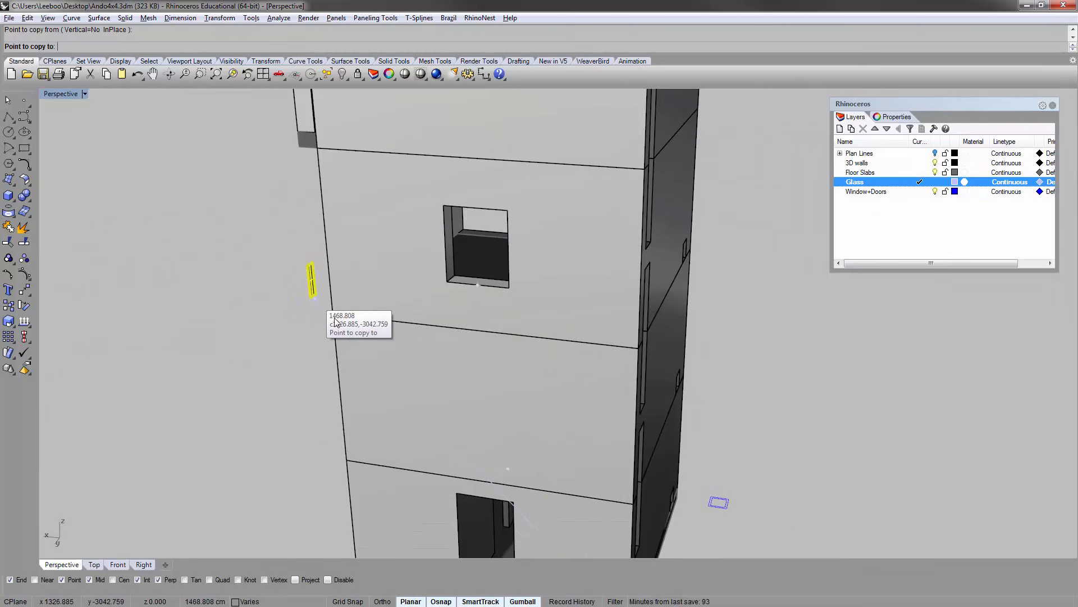
{"action": "left_click", "coordinate": [448, 280]}
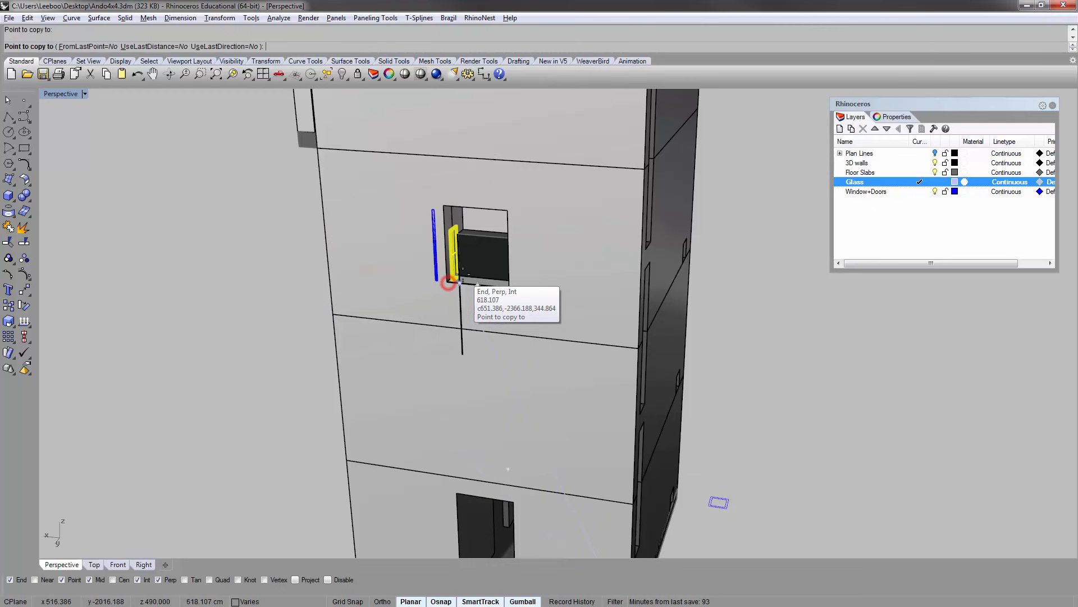
{"action": "key", "text": "Return"}
- Move the copied frame and glass out from the wall, rotate them parallel to the facade, and deselect them
{"action": "scroll", "coordinate": [447, 267], "scroll_direction": "up", "scroll_amount": 5}
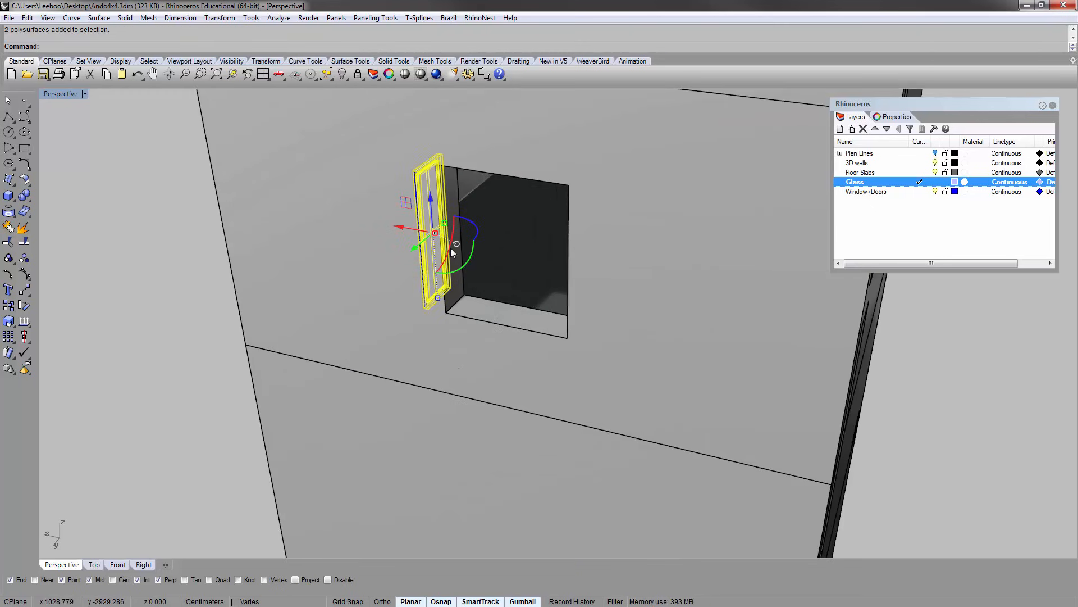
{"action": "left_click_drag", "start_coordinate": [418, 250], "coordinate": [360, 295]}
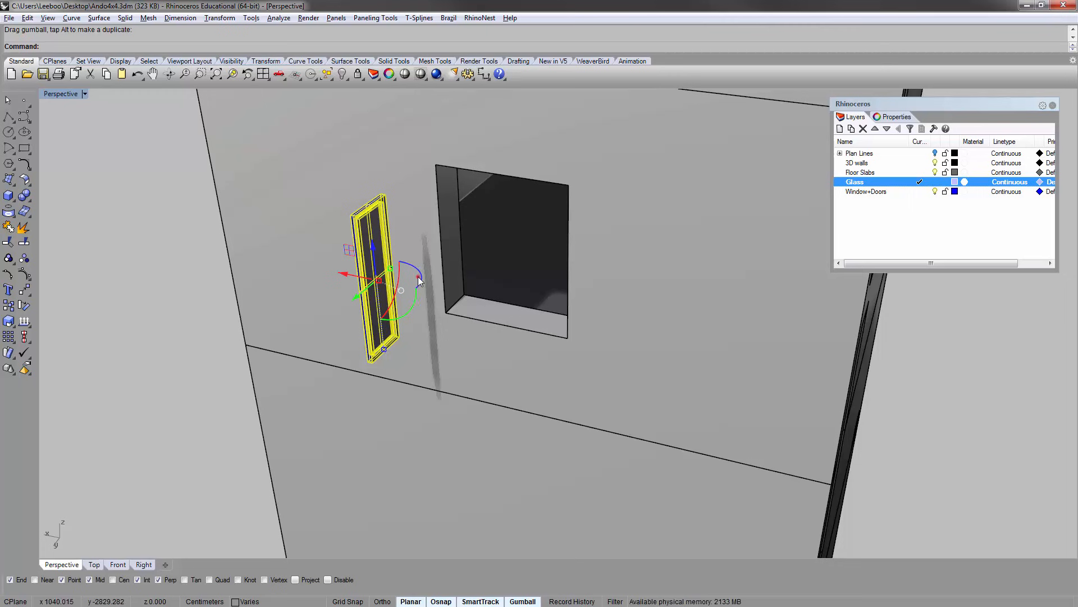
{"action": "left_click_drag", "start_coordinate": [418, 276], "coordinate": [398, 327]}
{"action": "right_click_drag", "start_coordinate": [406, 328], "coordinate": [455, 332]}
{"action": "left_click", "coordinate": [156, 321]}
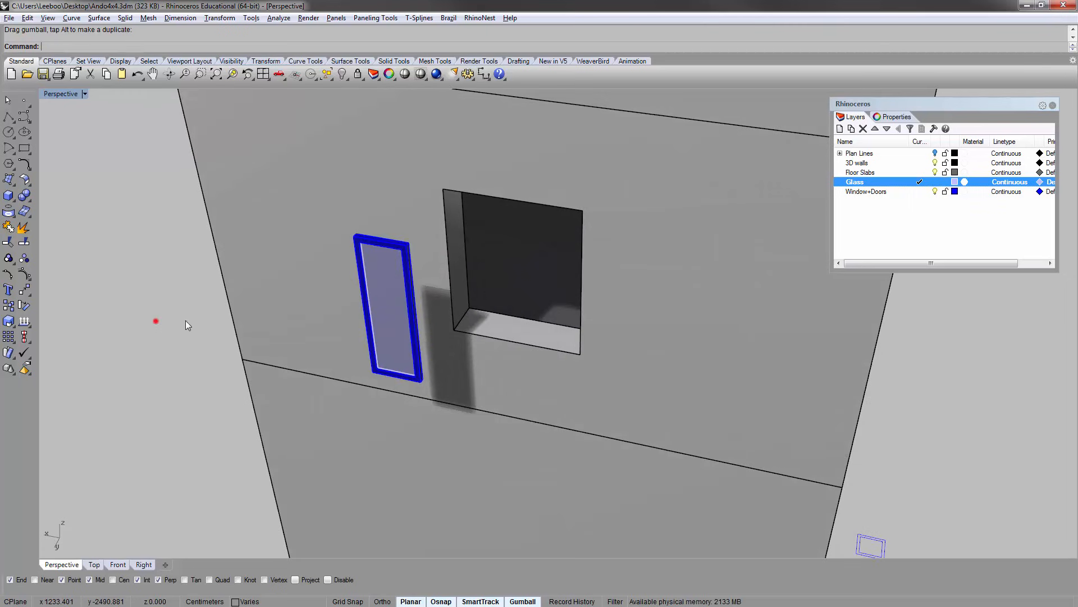
- Move the rotated frame and glass by their outer lower corner to the matching lower corner of the square opening
{"action": "scroll", "coordinate": [397, 382], "scroll_direction": "up", "scroll_amount": 8}
{"action": "right_click_drag", "start_coordinate": [398, 384], "coordinate": [409, 363]}
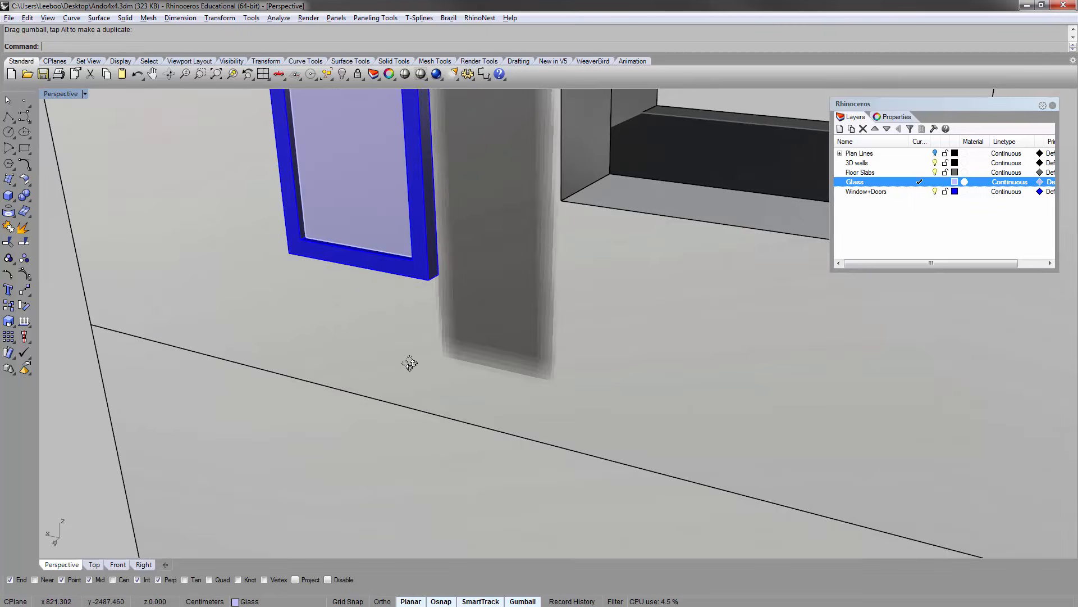
{"action": "left_click", "coordinate": [367, 275]}
{"action": "left_click", "coordinate": [375, 238]}
{"action": "type", "text": "zs"}
{"action": "key", "text": "Return"}
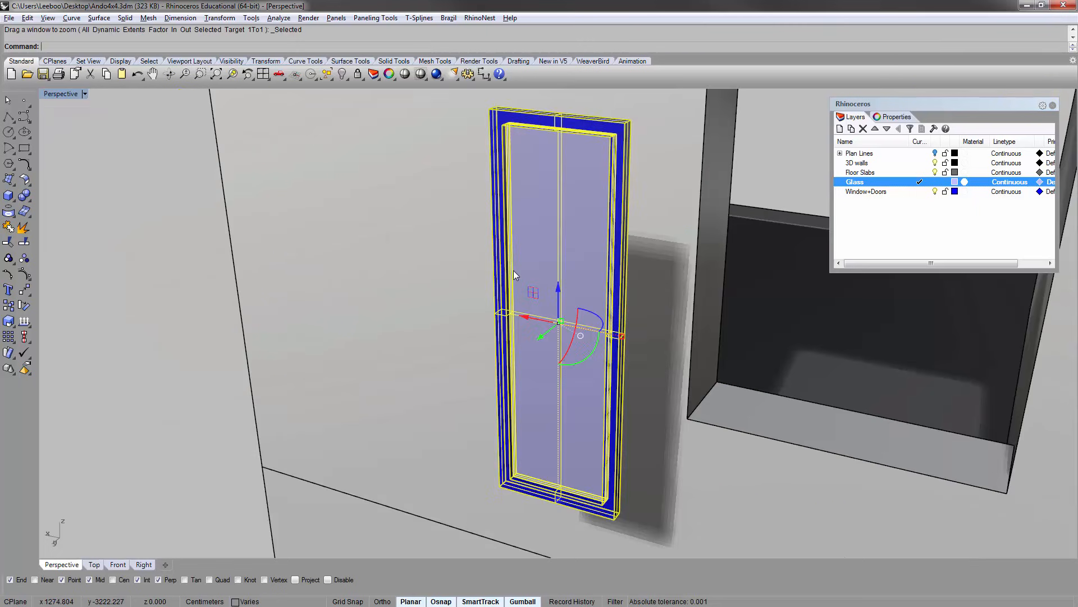
{"action": "scroll", "coordinate": [461, 281], "scroll_direction": "down", "scroll_amount": 6}
{"action": "scroll", "coordinate": [414, 288], "scroll_direction": "up", "scroll_amount": 2}
{"action": "type", "text": "m"}
{"action": "key", "text": "Return"}
{"action": "scroll", "coordinate": [449, 388], "scroll_direction": "up", "scroll_amount": 5}
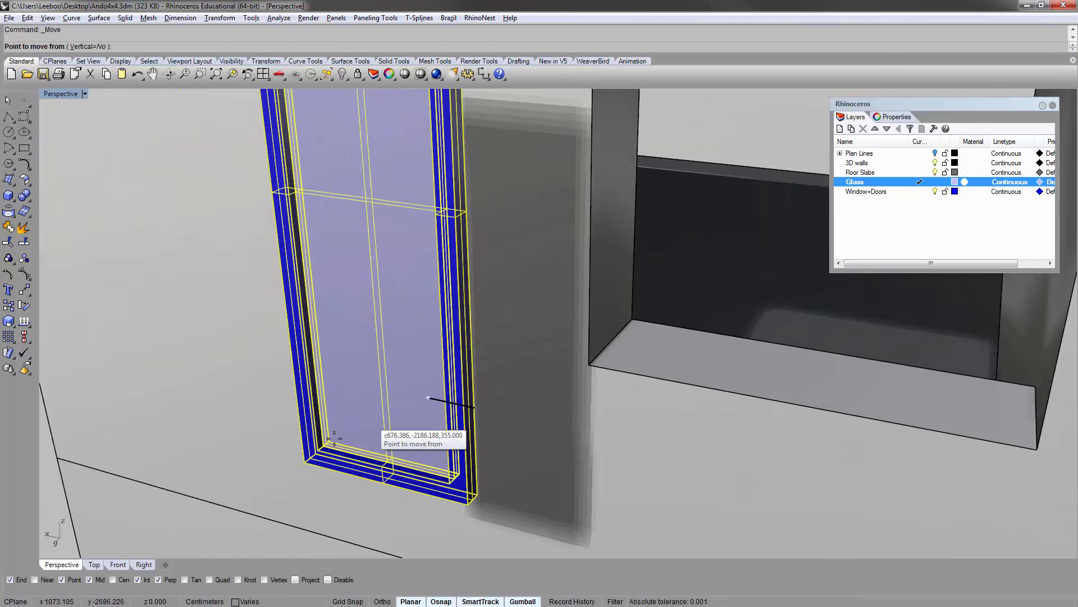
{"action": "left_click", "coordinate": [299, 466]}
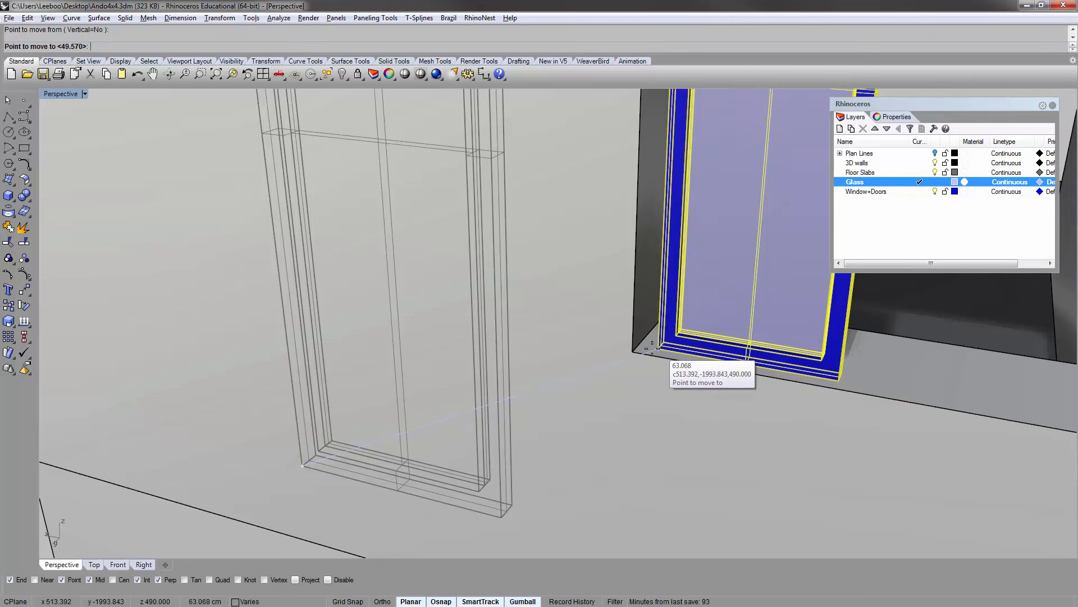
{"action": "left_click", "coordinate": [635, 351]}
{"action": "type", "text": "zs"}
{"action": "key", "text": "Return"}
{"action": "key", "text": "Escape"}
- Use MoveFace to stretch the frame and glass side faces to the opposite lower corner, spanning the opening's full width
{"action": "right_click_drag", "start_coordinate": [684, 286], "coordinate": [468, 183]}
{"action": "scroll", "coordinate": [551, 245], "scroll_direction": "down", "scroll_amount": 5}
{"action": "type", "text": "Moveface"}
{"action": "key", "text": "Return"}
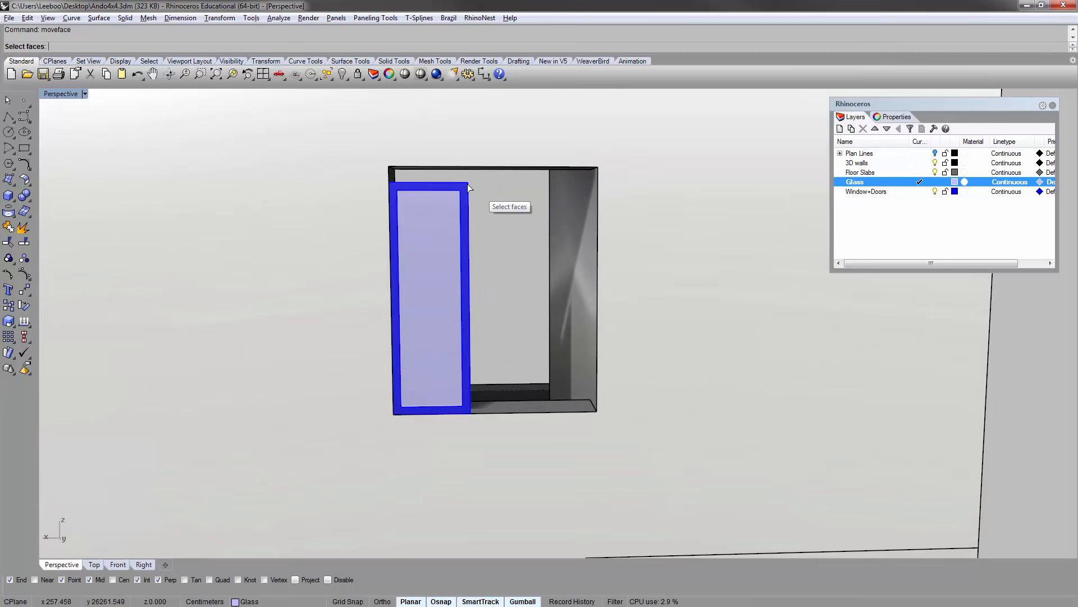
{"action": "left_click_drag", "start_coordinate": [449, 175], "coordinate": [476, 426]}
{"action": "right_click_drag", "start_coordinate": [510, 333], "coordinate": [478, 390]}
{"action": "scroll", "coordinate": [509, 378], "scroll_direction": "up", "scroll_amount": 4}
{"action": "key", "text": "Return"}
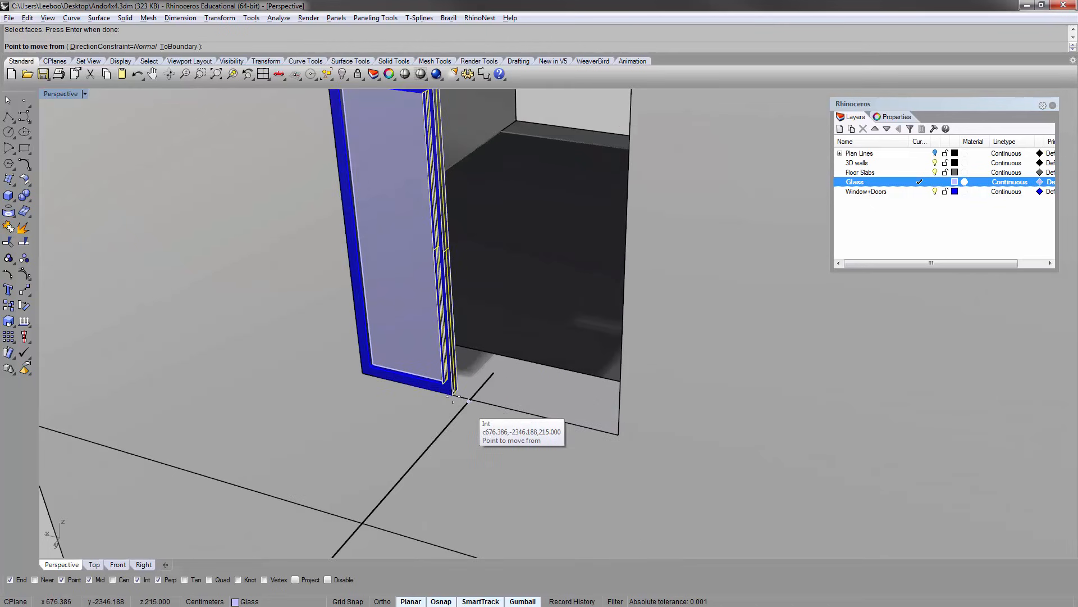
{"action": "left_click", "coordinate": [450, 394]}
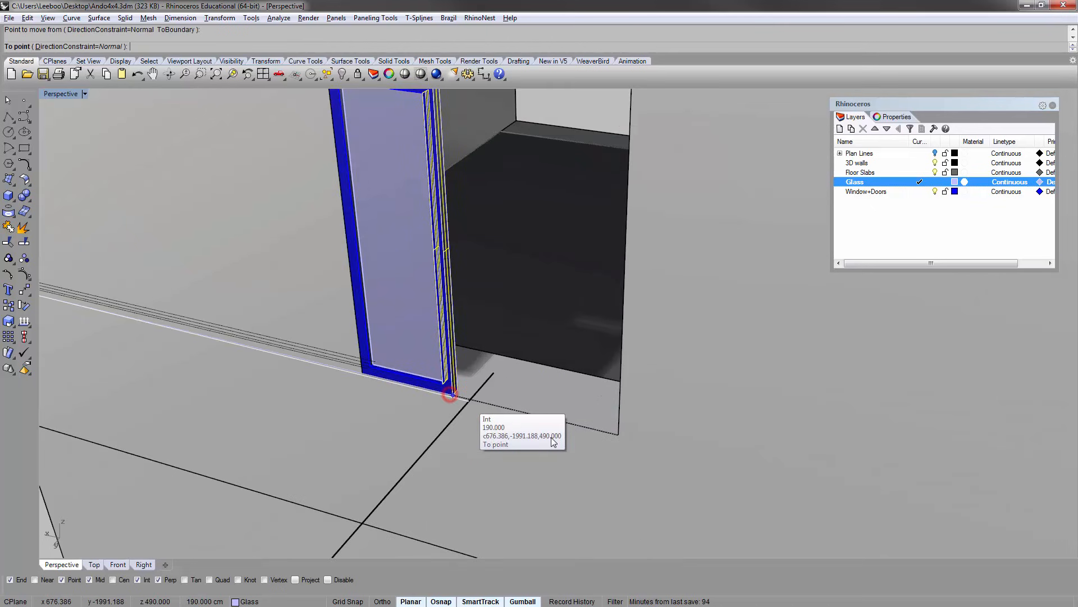
{"action": "left_click", "coordinate": [619, 440]}
{"action": "right_click_drag", "start_coordinate": [615, 263], "coordinate": [590, 291]}
{"action": "left_click", "coordinate": [550, 279]}
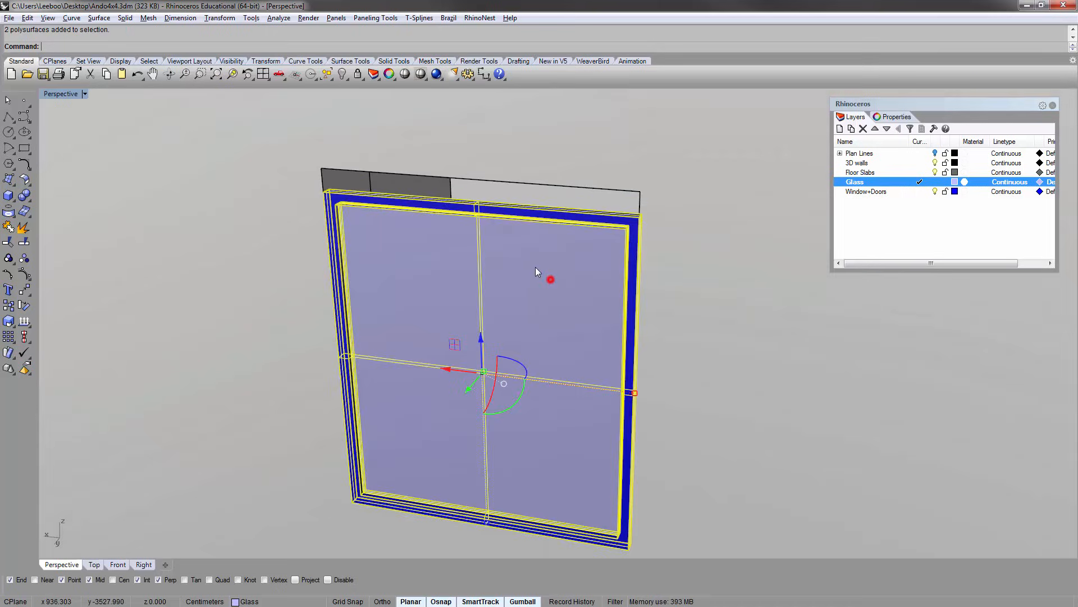
- Start MoveFace and switch the viewport through X-Ray to Wireframe display around the square window
{"action": "key", "text": "Return"}
{"action": "right_click_drag", "start_coordinate": [365, 204], "coordinate": [309, 173]}
{"action": "left_click", "coordinate": [70, 95]}
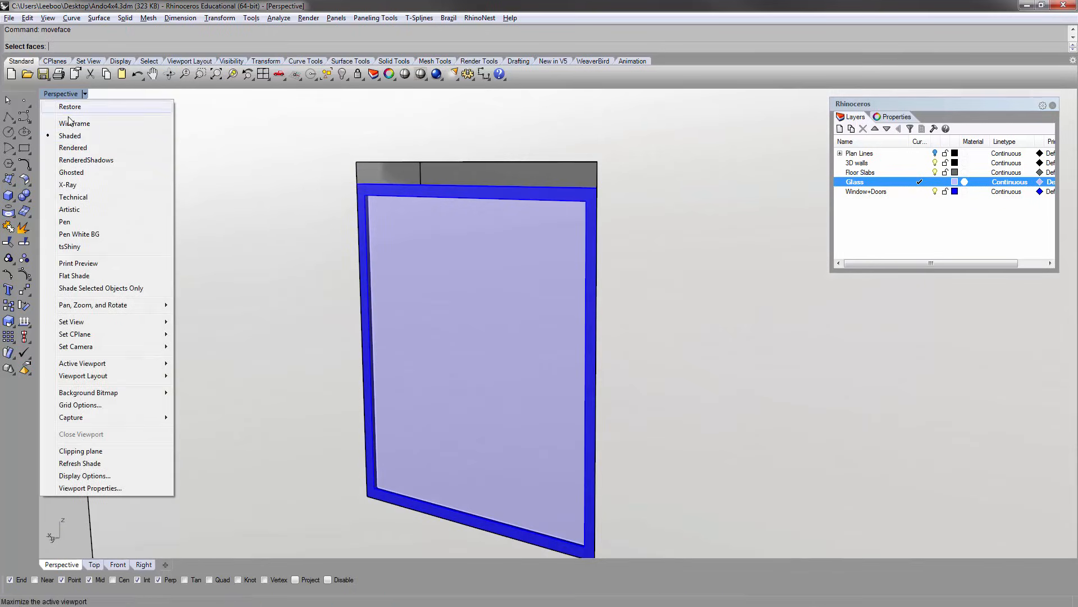
{"action": "left_click", "coordinate": [76, 185]}
{"action": "scroll", "coordinate": [360, 204], "scroll_direction": "up", "scroll_amount": 3}
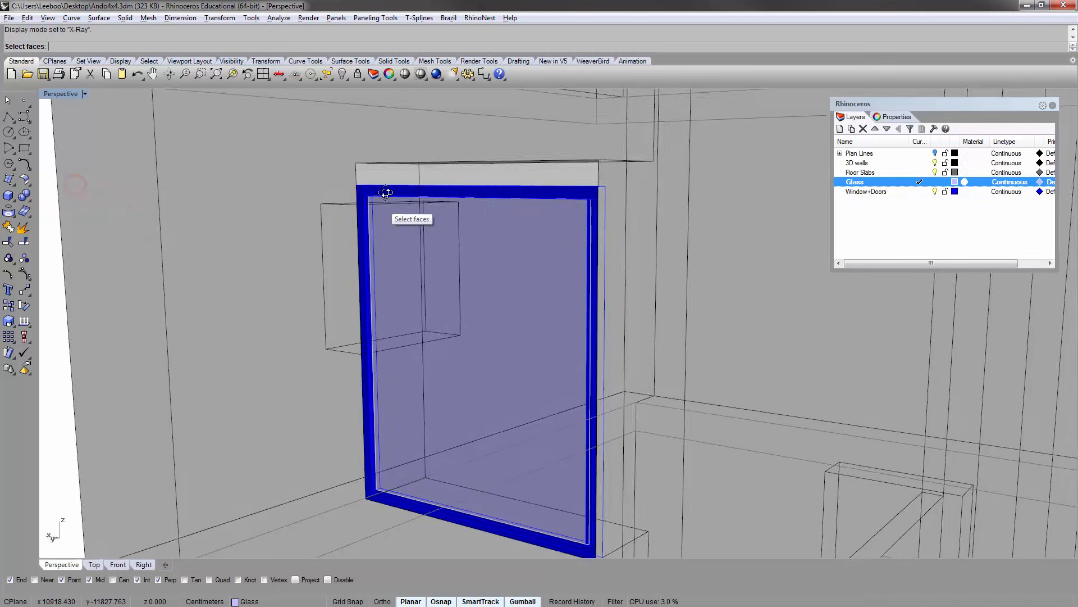
{"action": "left_click", "coordinate": [62, 94]}
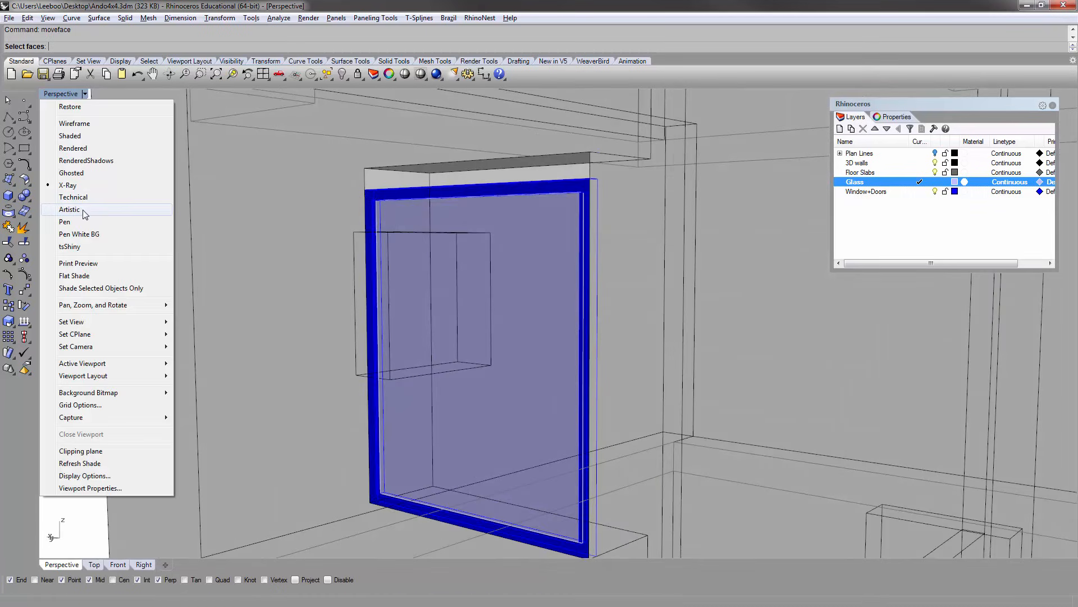
{"action": "left_click", "coordinate": [74, 123]}
{"action": "scroll", "coordinate": [475, 214], "scroll_direction": "up", "scroll_amount": 2}
- Raise the top faces of the frame and glass to the square opening's upper corner with MoveFace
{"action": "right_click_drag", "start_coordinate": [478, 209], "coordinate": [461, 207]}
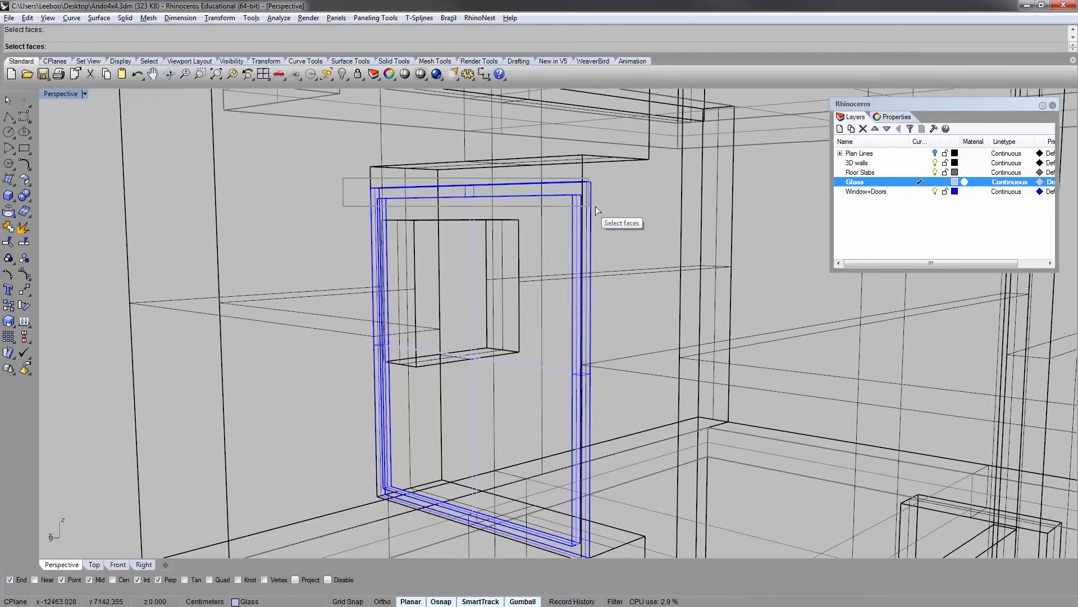
{"action": "left_click_drag", "start_coordinate": [613, 208], "coordinate": [613, 207]}
{"action": "right_click_drag", "start_coordinate": [552, 184], "coordinate": [536, 226]}
{"action": "scroll", "coordinate": [645, 193], "scroll_direction": "up", "scroll_amount": 3}
{"action": "key", "text": "Return"}
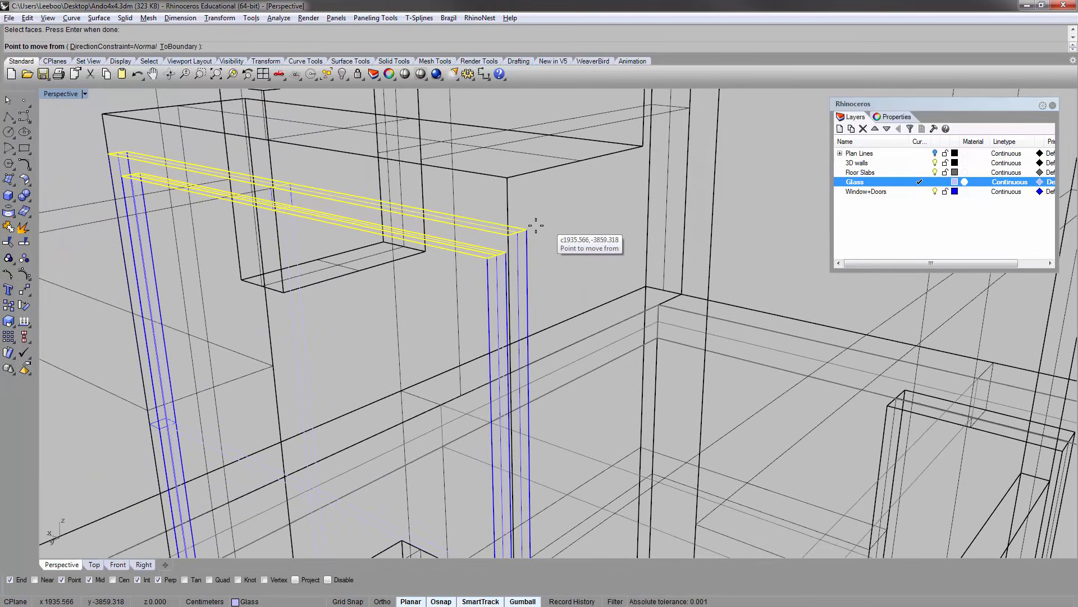
{"action": "left_click", "coordinate": [507, 234]}
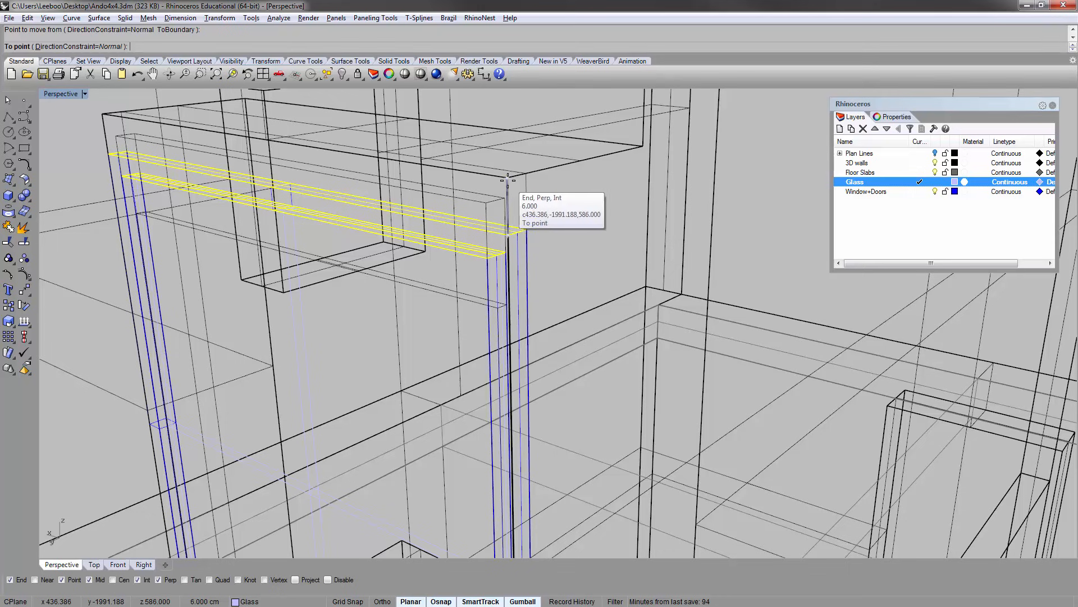
{"action": "left_click", "coordinate": [508, 180]}
{"action": "right_click_drag", "start_coordinate": [553, 200], "coordinate": [358, 205]}
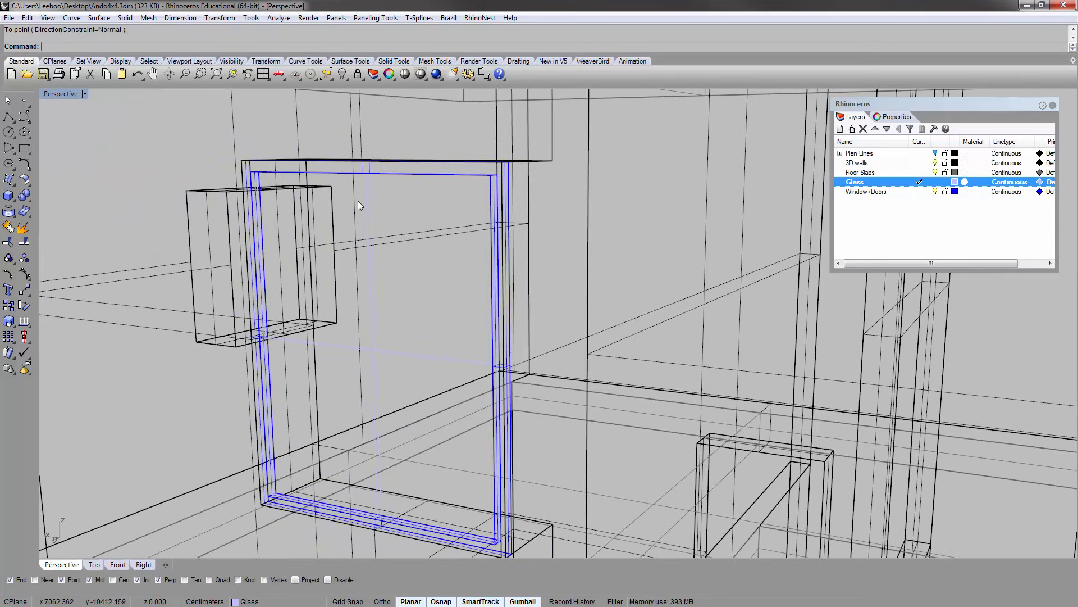
- Return the viewport to Shaded display and zoom in on the stretched window to check its frame and glass edges
{"action": "left_click", "coordinate": [51, 99]}
{"action": "left_click", "coordinate": [67, 135]}
{"action": "scroll", "coordinate": [394, 198], "scroll_direction": "up", "scroll_amount": 2}
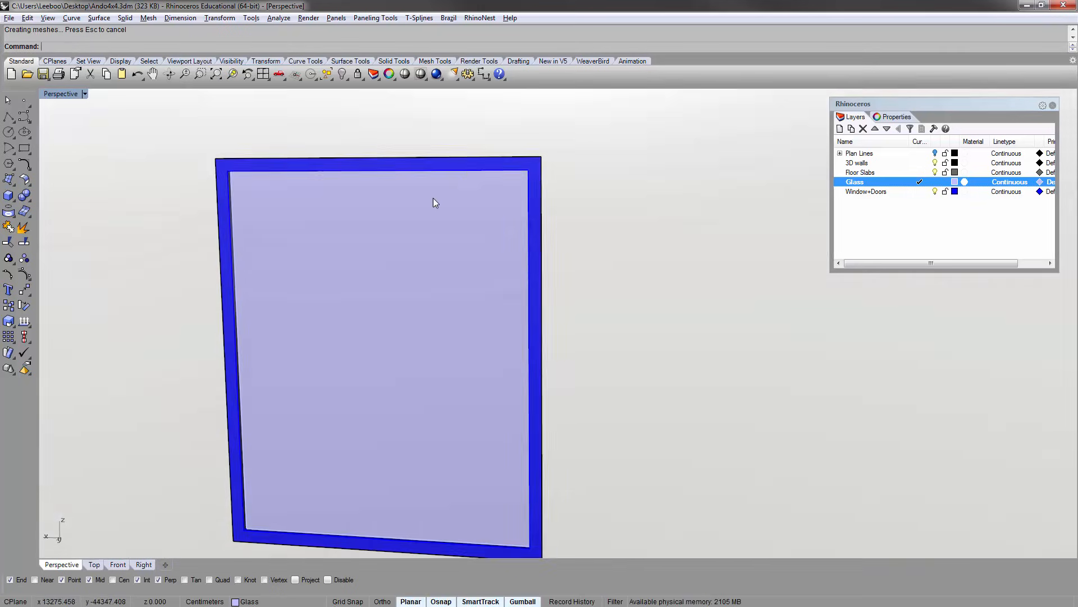
{"action": "left_click", "coordinate": [423, 203]}
{"action": "type", "text": "zs"}
{"action": "key", "text": "Return"}
{"action": "key", "text": "Escape"}
{"action": "right_click_drag", "start_coordinate": [459, 290], "coordinate": [509, 411]}
{"action": "scroll", "coordinate": [509, 411], "scroll_direction": "up", "scroll_amount": 5}
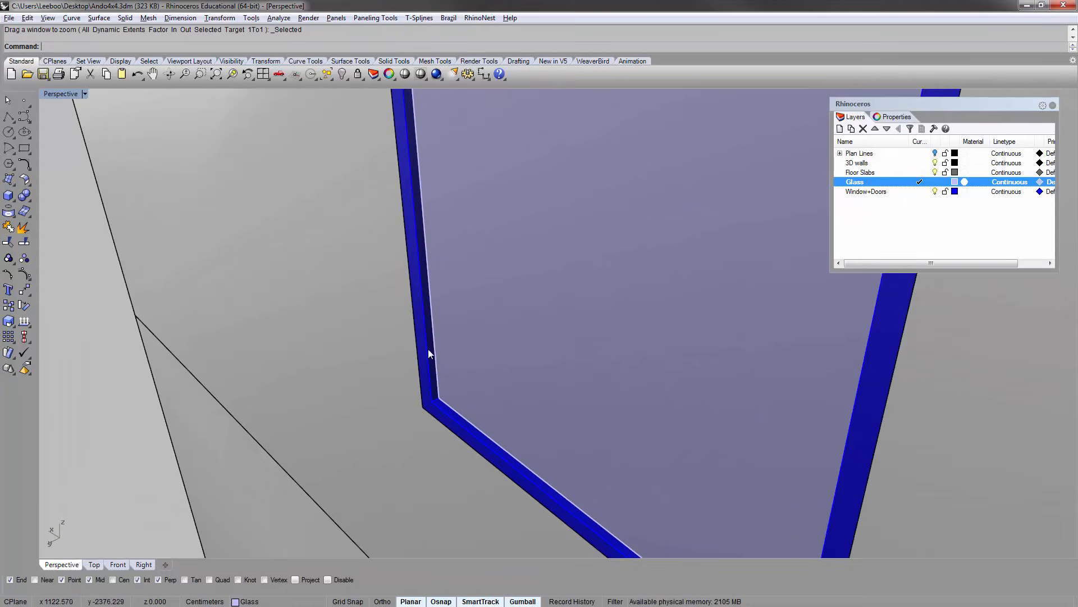
{"action": "right_click_drag", "start_coordinate": [428, 349], "coordinate": [466, 276]}
{"action": "scroll", "coordinate": [466, 281], "scroll_direction": "down", "scroll_amount": 5}
{"action": "left_click", "coordinate": [486, 294]}
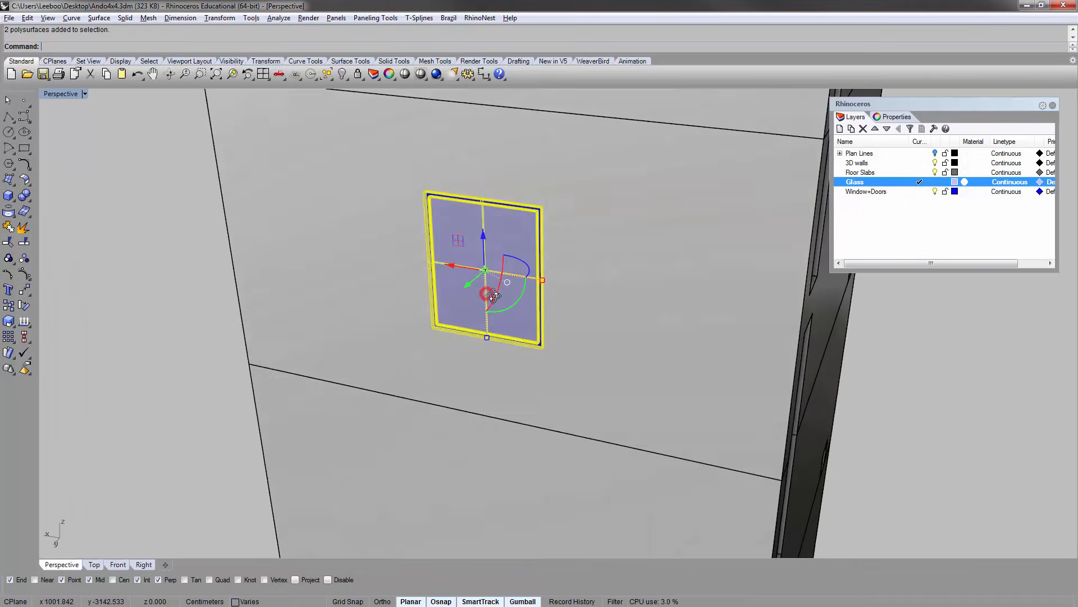
{"action": "left_click", "coordinate": [474, 281]}
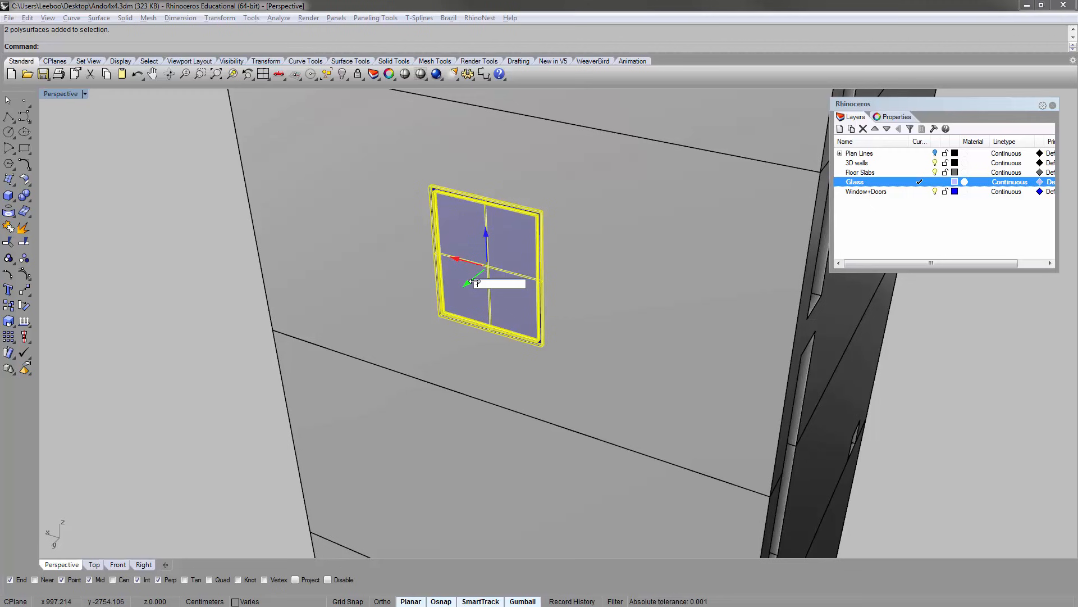
{"action": "key", "text": "Escape"}
{"action": "right_click_drag", "start_coordinate": [475, 282], "coordinate": [459, 133]}
{"action": "scroll", "coordinate": [452, 233], "scroll_direction": "down", "scroll_amount": 6}
{"action": "scroll", "coordinate": [460, 332], "scroll_direction": "up", "scroll_amount": 7}
{"action": "left_click", "coordinate": [424, 338]}
{"action": "key", "text": "Escape"}
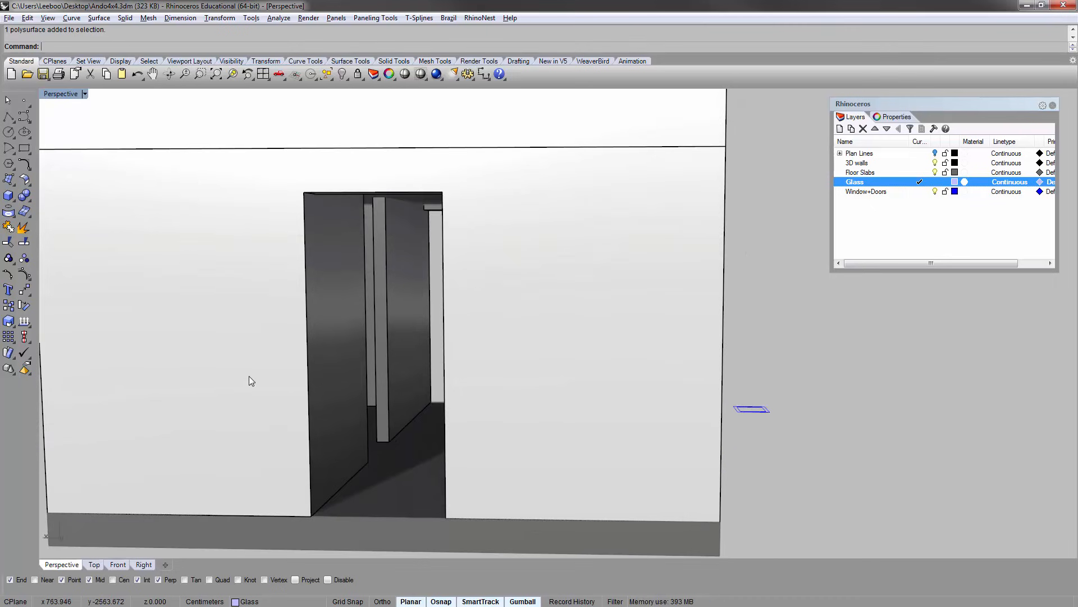
{"action": "right_click_drag", "start_coordinate": [252, 381], "coordinate": [296, 275], "text": "shift"}
{"action": "left_click", "coordinate": [8, 195]}
{"action": "right_click_drag", "start_coordinate": [416, 357], "coordinate": [501, 439]}
{"action": "scroll", "coordinate": [500, 467], "scroll_direction": "up", "scroll_amount": 5}
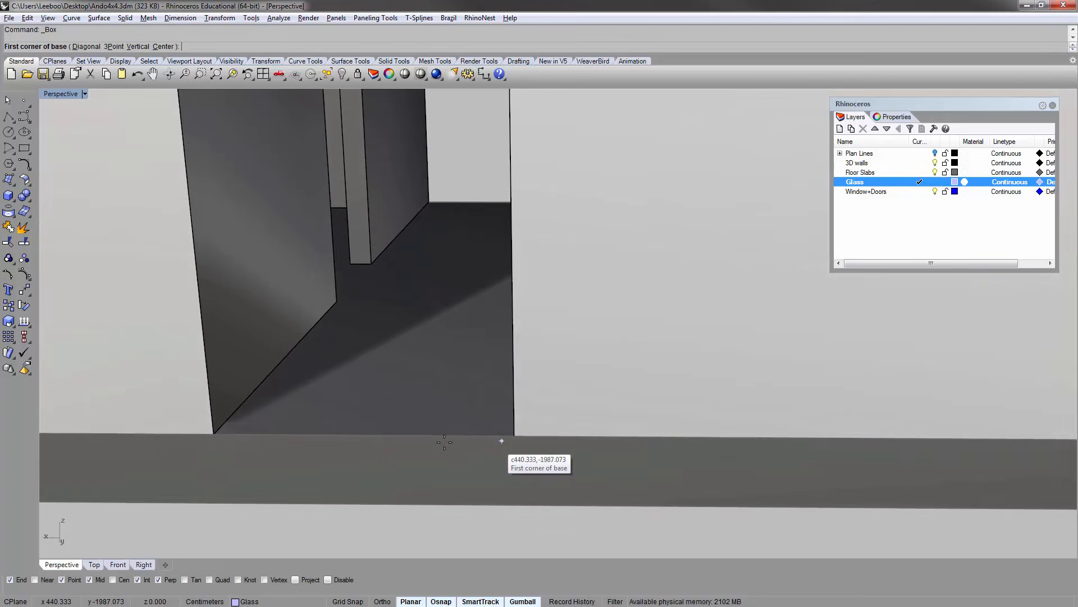
{"action": "scroll", "coordinate": [213, 434], "scroll_direction": "down", "scroll_amount": 8}
{"action": "key", "text": "Escape"}
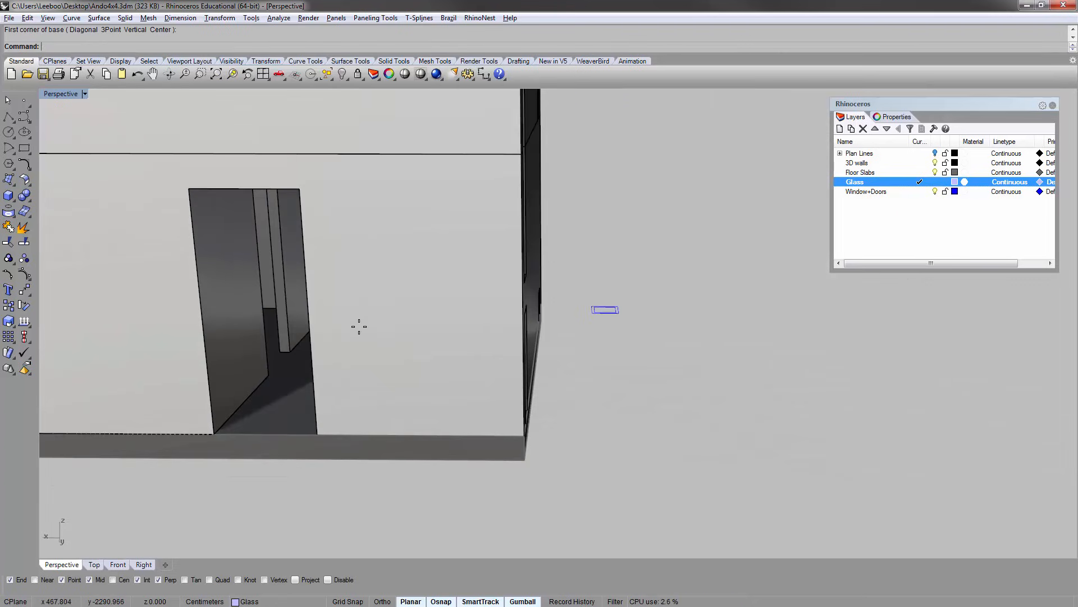
- Draw a closed polyline through the four corners of the ground-floor door opening
{"action": "mouse_move", "coordinate": [361, 330]}
{"action": "right_mouse_down", "text": "shift"}
{"action": "mouse_move", "coordinate": [467, 355]}
{"action": "mouse_move", "coordinate": [365, 347]}
{"action": "right_mouse_up", "text": "shift"}
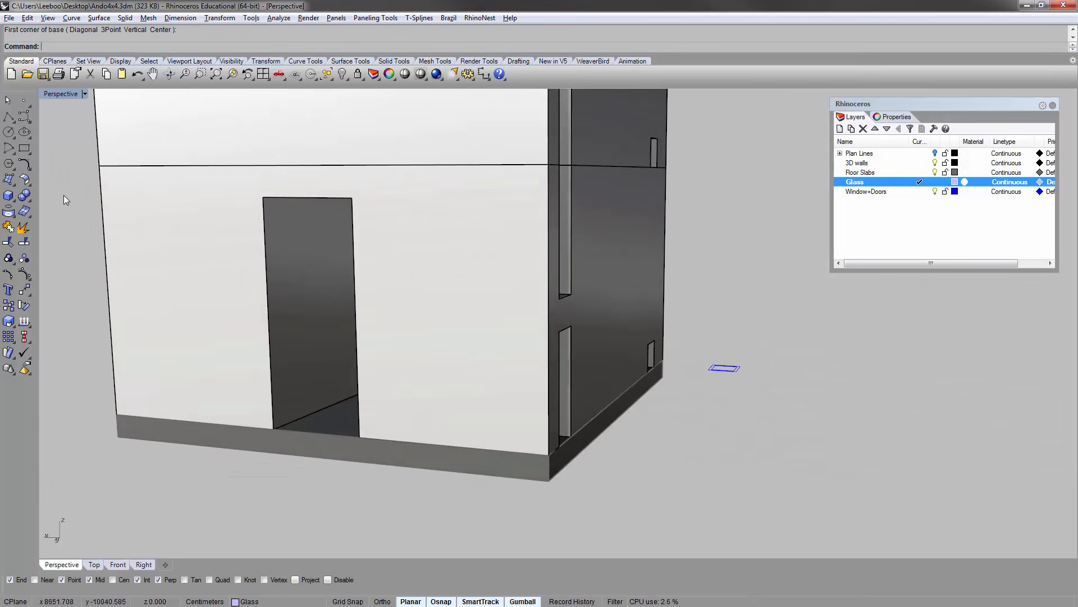
{"action": "left_click", "coordinate": [25, 149]}
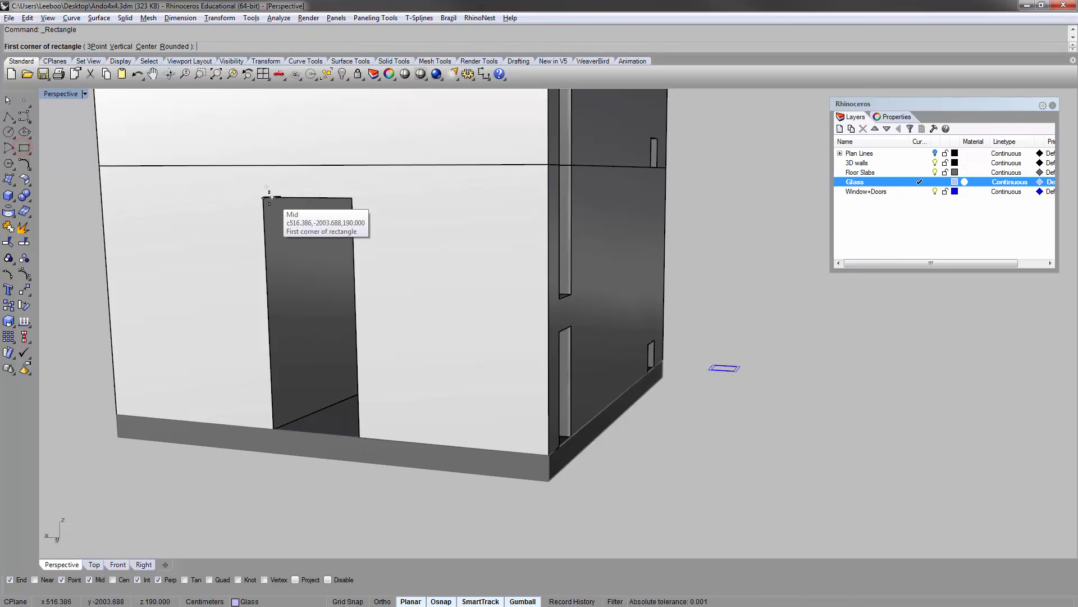
{"action": "left_click", "coordinate": [8, 116]}
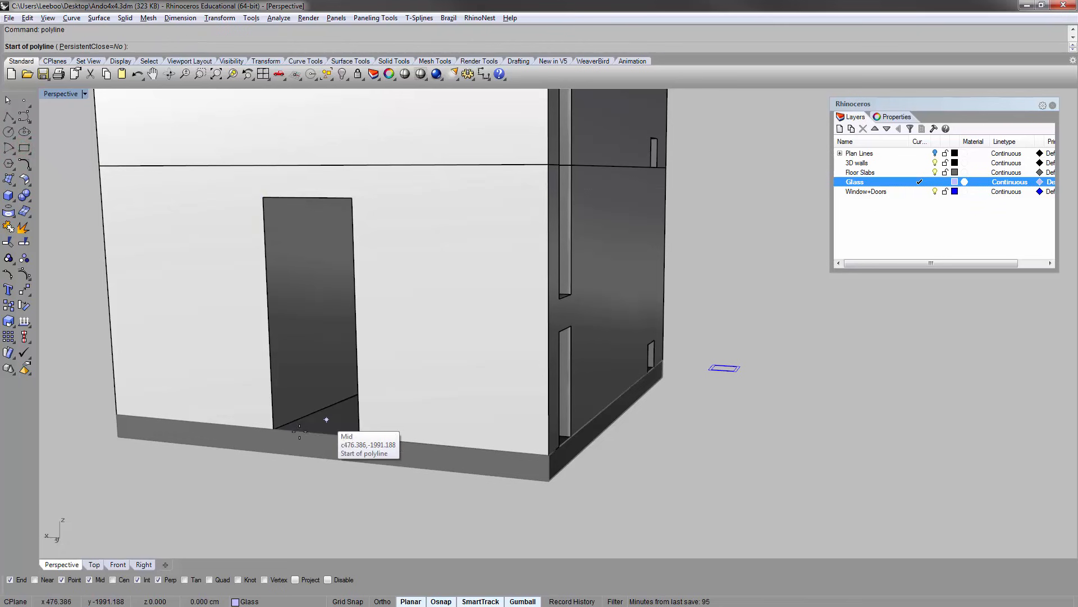
{"action": "left_click", "coordinate": [273, 430]}
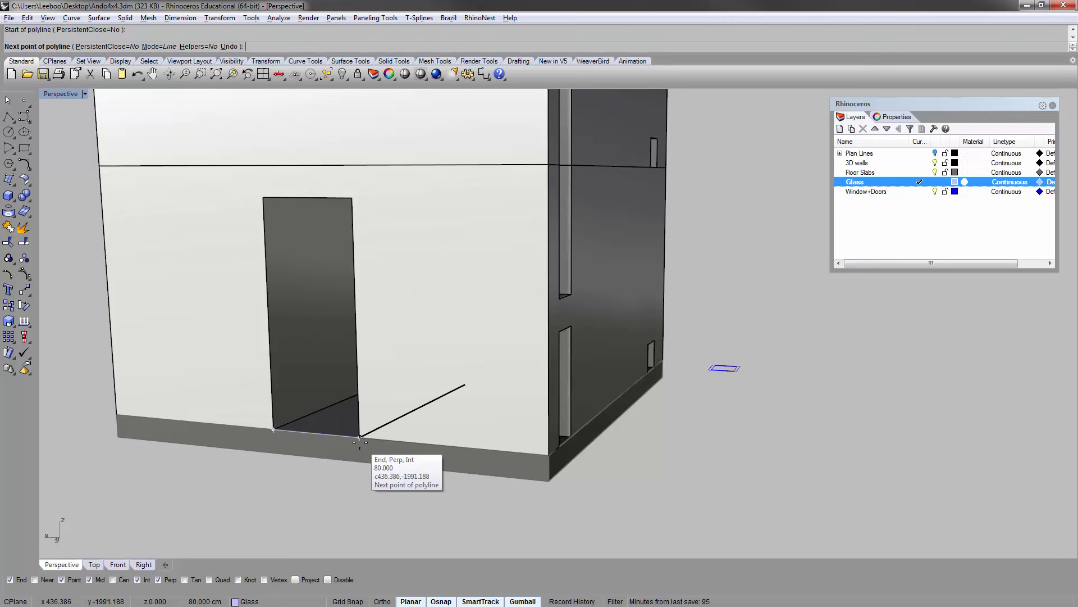
{"action": "left_click", "coordinate": [360, 437]}
{"action": "left_click", "coordinate": [353, 200]}
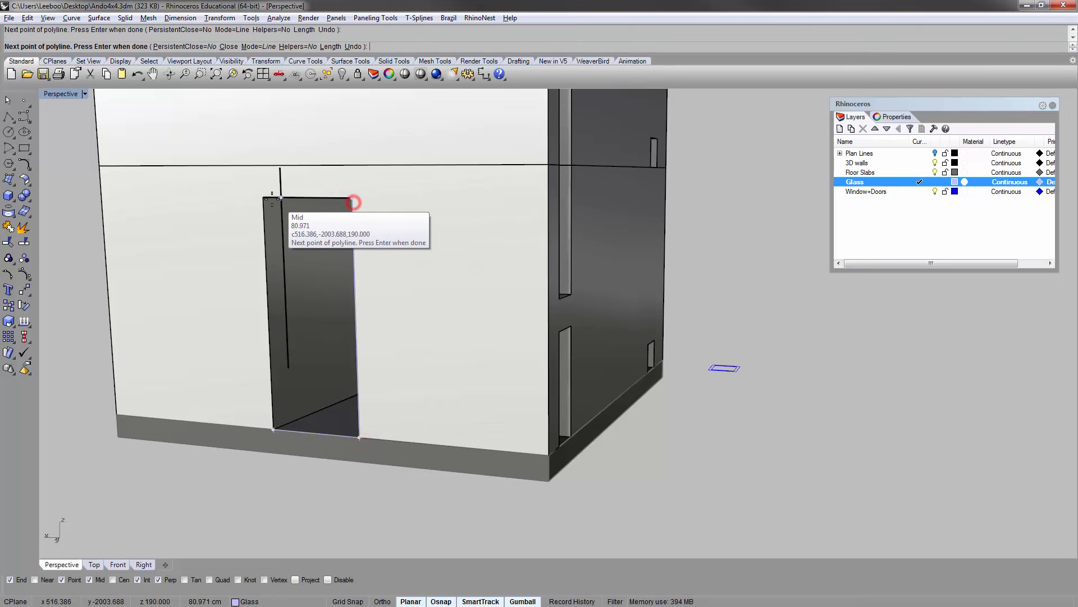
{"action": "left_click", "coordinate": [264, 198]}
{"action": "type", "text": "c"}
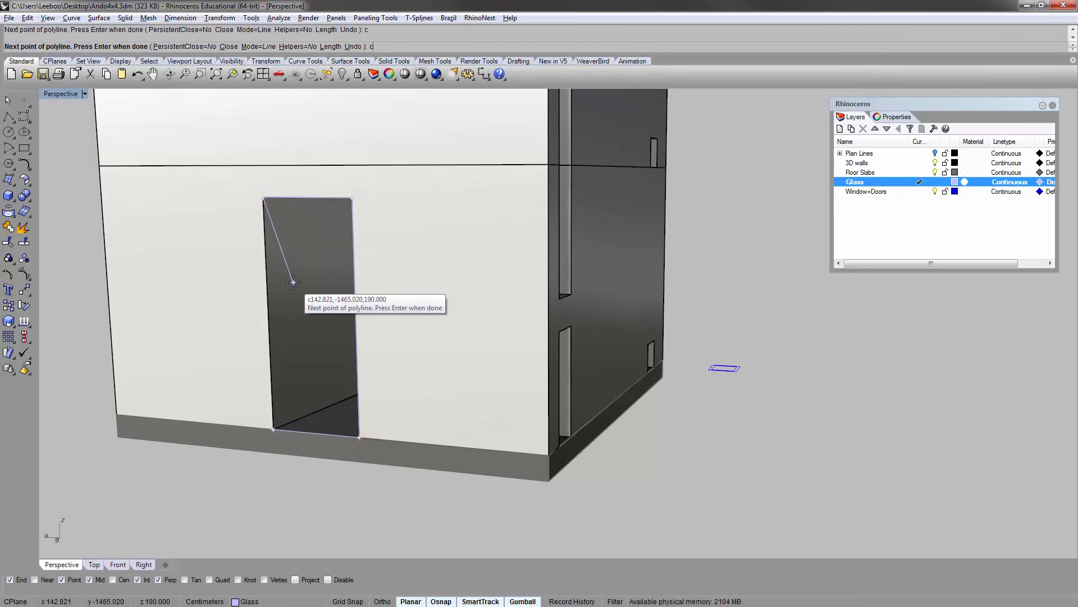
{"action": "key", "text": "Return"}
- Select the door outline curve and extrude it into a thin solid door panel
{"action": "left_click", "coordinate": [291, 432]}
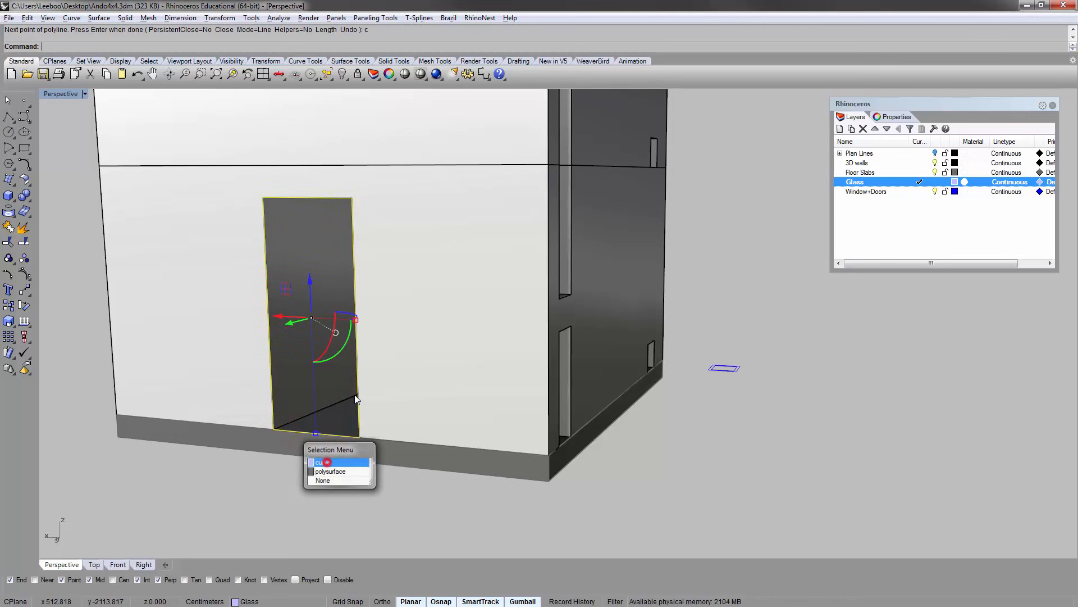
{"action": "left_click", "coordinate": [334, 458]}
{"action": "scroll", "coordinate": [328, 422], "scroll_direction": "up", "scroll_amount": 5}
{"action": "right_click_drag", "start_coordinate": [303, 424], "coordinate": [302, 420]}
{"action": "type", "text": "e"}
{"action": "key", "text": "Return"}
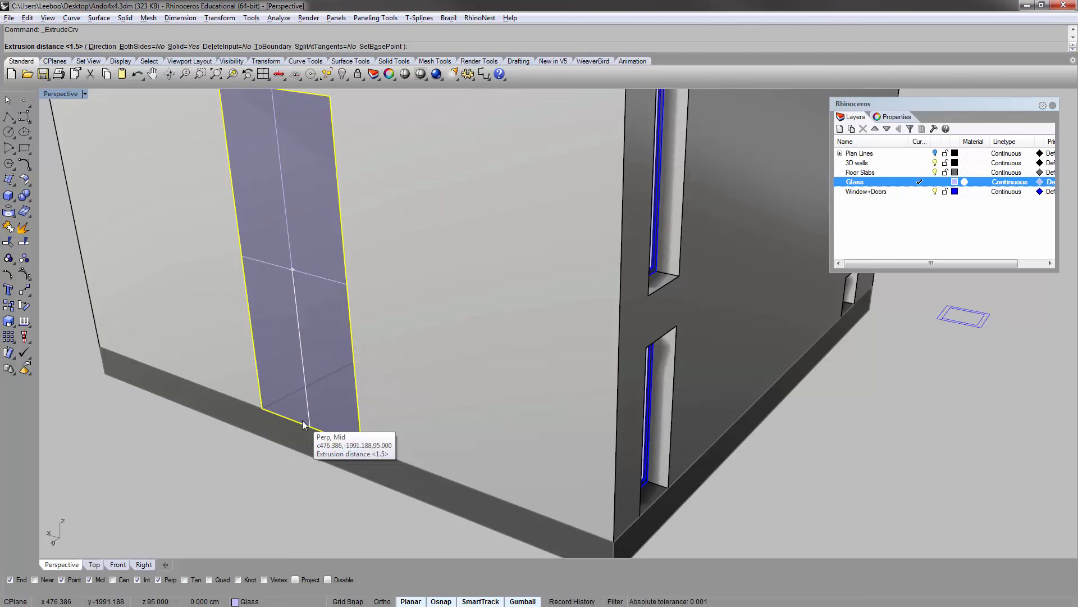
{"action": "left_click", "coordinate": [303, 420]}
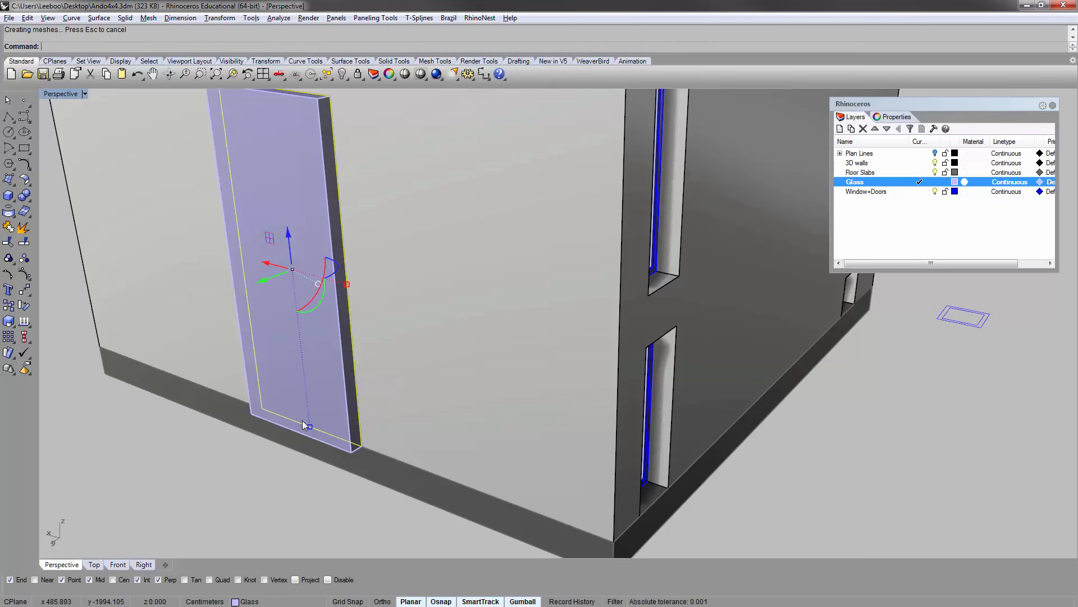
- Select the door panel solid and assign it to the Window+Doors layer
{"action": "left_click", "coordinate": [339, 346], "text": "shift"}
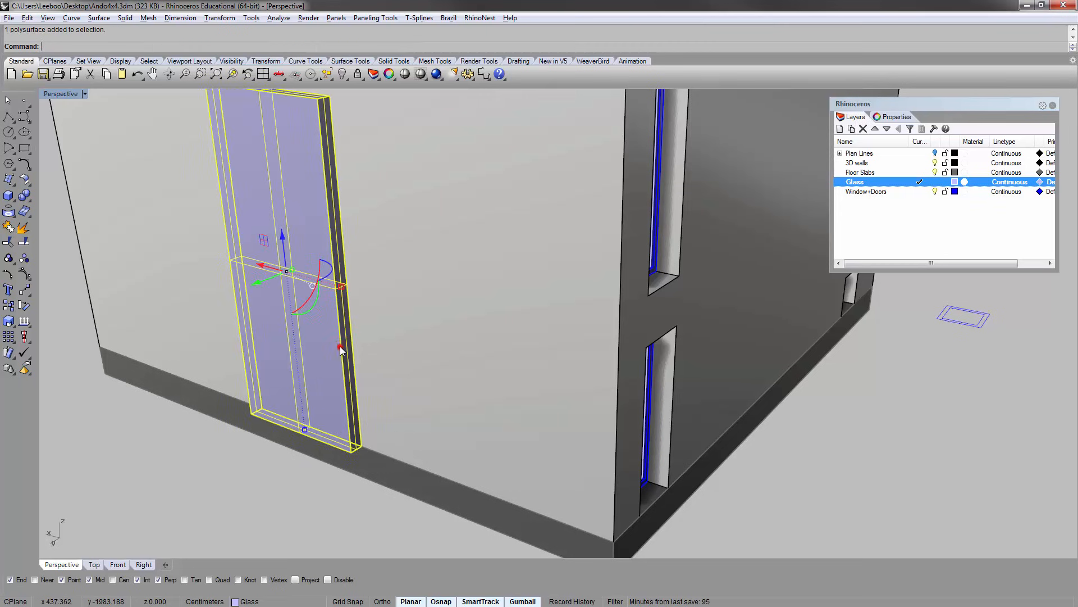
{"action": "right_click", "coordinate": [901, 200]}
{"action": "left_click", "coordinate": [921, 394]}
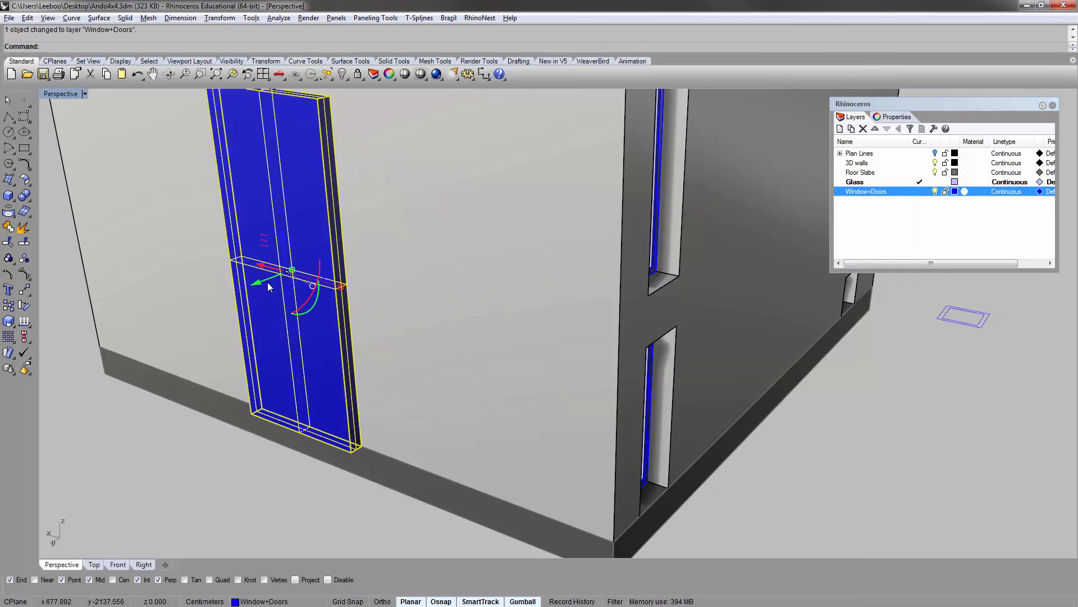
- Try to move the door panel 20 cm perpendicular to the facade, and undo the move
{"action": "type", "text": "20"}
{"action": "key", "text": "Return"}
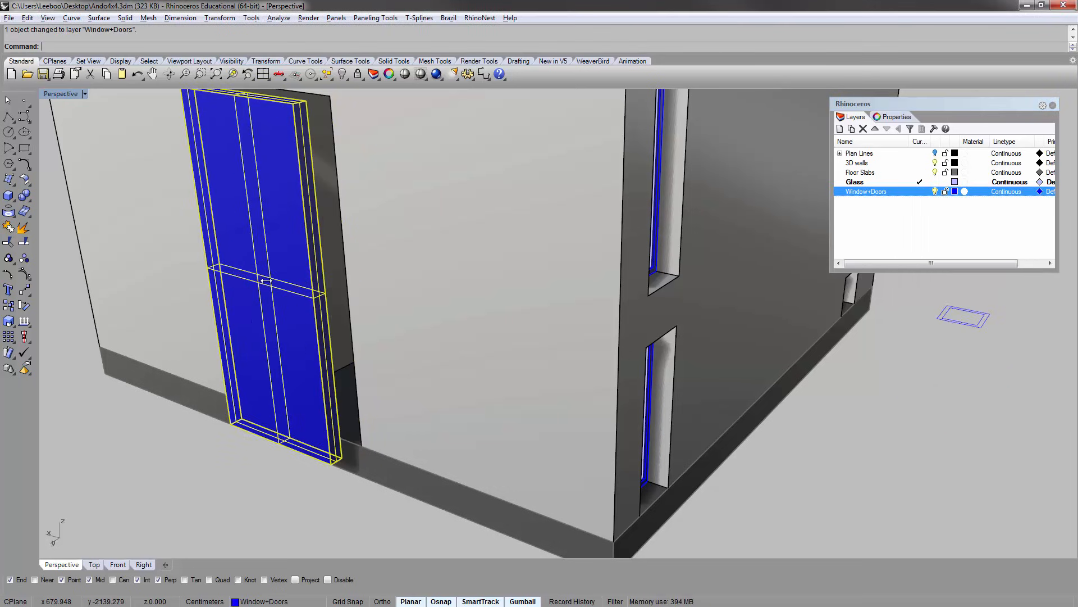
{"action": "key", "text": "ctrl+z"}
- Move the door panel -20 cm perpendicular to the facade, into the door opening, and deselect it
{"action": "left_click", "coordinate": [267, 282]}
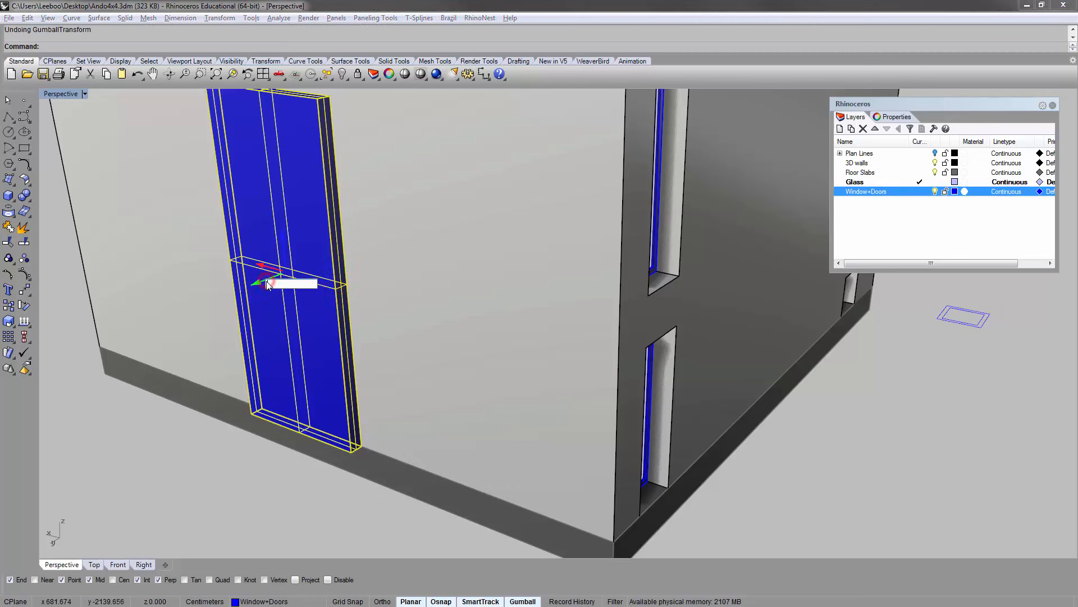
{"action": "type", "text": "-20"}
{"action": "key", "text": "Return"}
{"action": "left_click", "coordinate": [214, 451]}
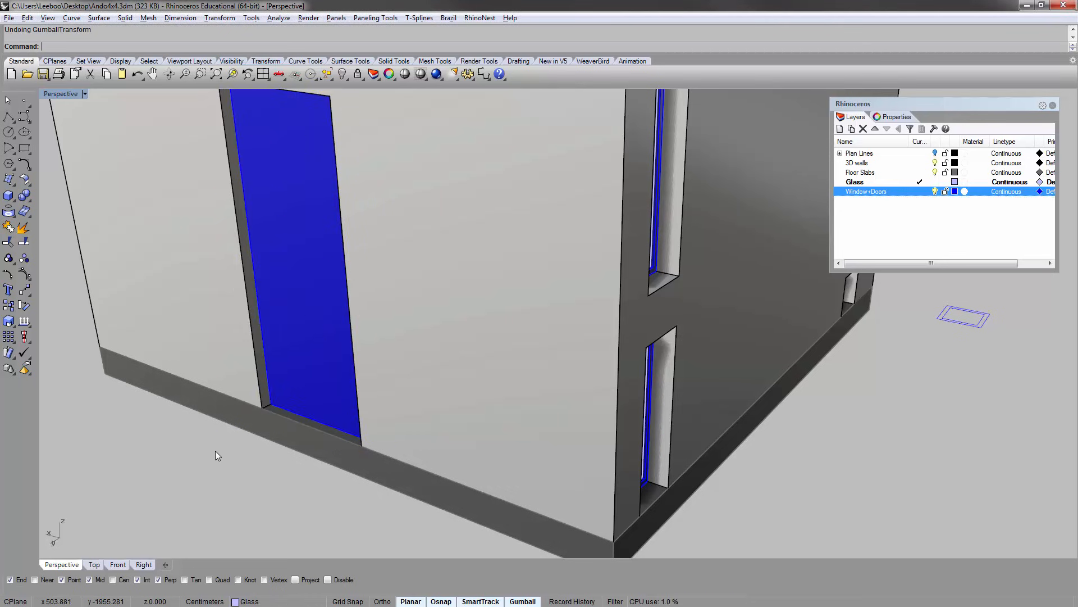
- Zoom to the door panel and examine how it sits in its opening
{"action": "right_click_drag", "start_coordinate": [206, 370], "coordinate": [331, 286]}
{"action": "left_click", "coordinate": [396, 199]}
{"action": "type", "text": "zs"}
{"action": "key", "text": "Return"}
{"action": "key", "text": "Escape"}
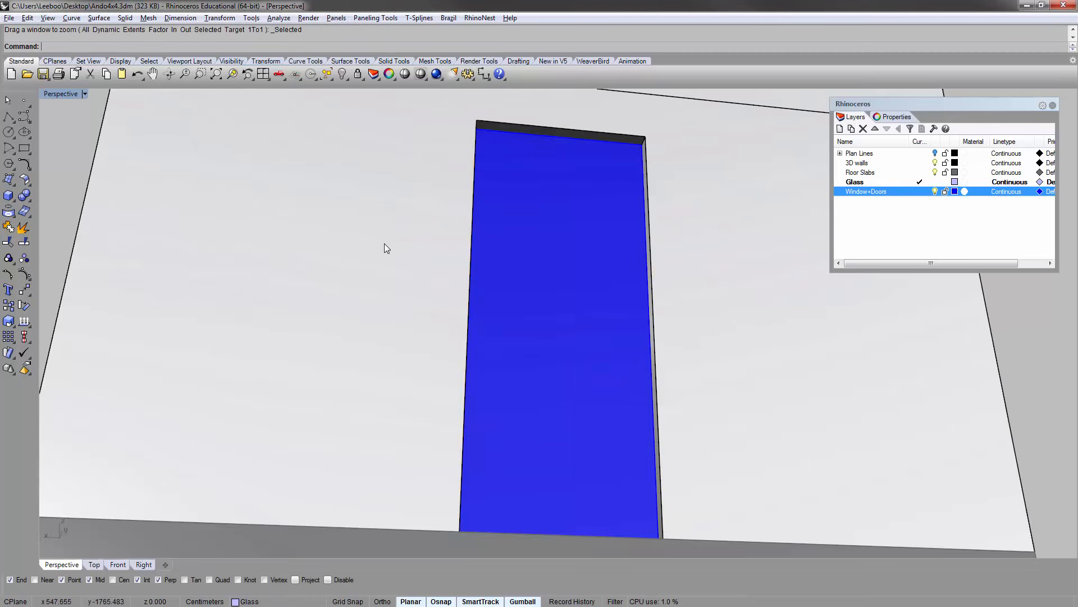
{"action": "right_click_drag", "start_coordinate": [385, 244], "coordinate": [399, 242]}
{"action": "scroll", "coordinate": [400, 242], "scroll_direction": "down", "scroll_amount": 4}
{"action": "scroll", "coordinate": [436, 205], "scroll_direction": "down", "scroll_amount": 3}
- Frame the whole tower and examine the windows and doors on its facades from several sides
{"action": "right_click_drag", "start_coordinate": [435, 202], "coordinate": [476, 200]}
{"action": "scroll", "coordinate": [477, 200], "scroll_direction": "up", "scroll_amount": 3}
{"action": "right_click_drag", "start_coordinate": [281, 247], "coordinate": [395, 263]}
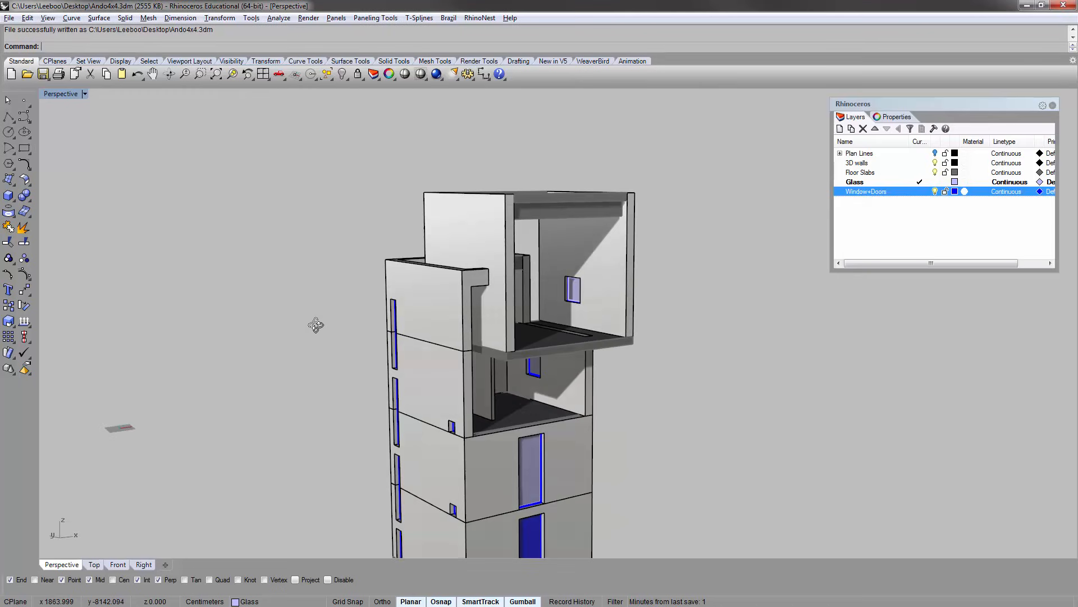
{"action": "scroll", "coordinate": [312, 183], "scroll_direction": "down", "scroll_amount": 5}
{"action": "left_click_drag", "start_coordinate": [309, 180], "coordinate": [551, 470]}
{"action": "type", "text": "zs"}
{"action": "key", "text": "Return"}
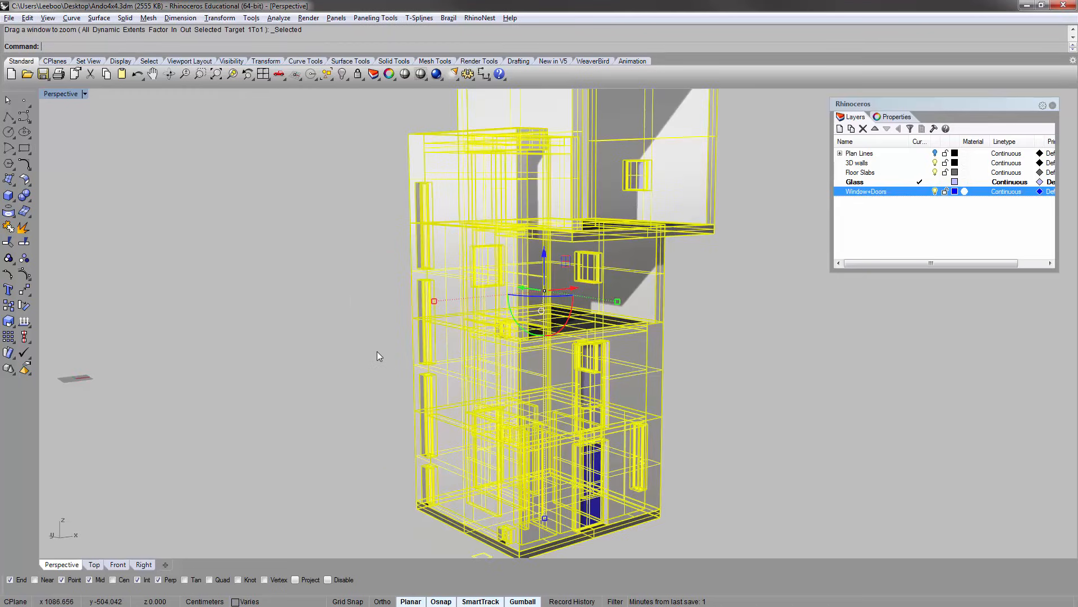
{"action": "left_click", "coordinate": [376, 351]}
{"action": "mouse_move", "coordinate": [378, 351]}
{"action": "right_mouse_down"}
{"action": "mouse_move", "coordinate": [386, 361]}
{"action": "mouse_move", "coordinate": [308, 288]}
{"action": "mouse_move", "coordinate": [584, 333]}
{"action": "mouse_move", "coordinate": [509, 321]}
{"action": "right_mouse_up"}
{"action": "right_click_drag", "start_coordinate": [611, 275], "coordinate": [486, 338]}
{"action": "scroll", "coordinate": [534, 320], "scroll_direction": "up", "scroll_amount": 9}
{"action": "scroll", "coordinate": [506, 329], "scroll_direction": "down", "scroll_amount": 5}
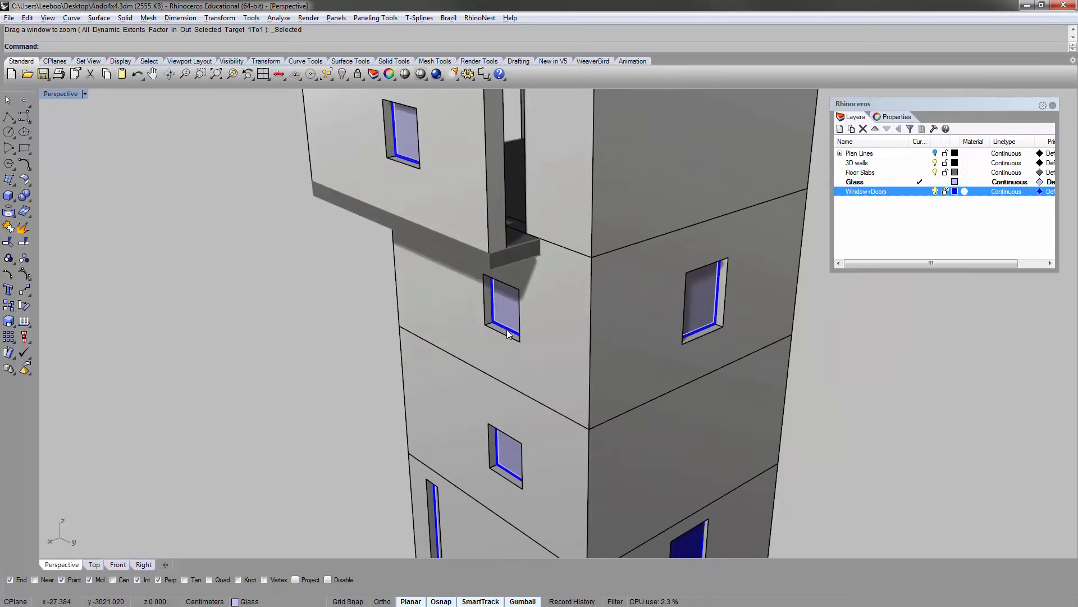
{"action": "right_click_drag", "start_coordinate": [480, 289], "coordinate": [556, 252]}
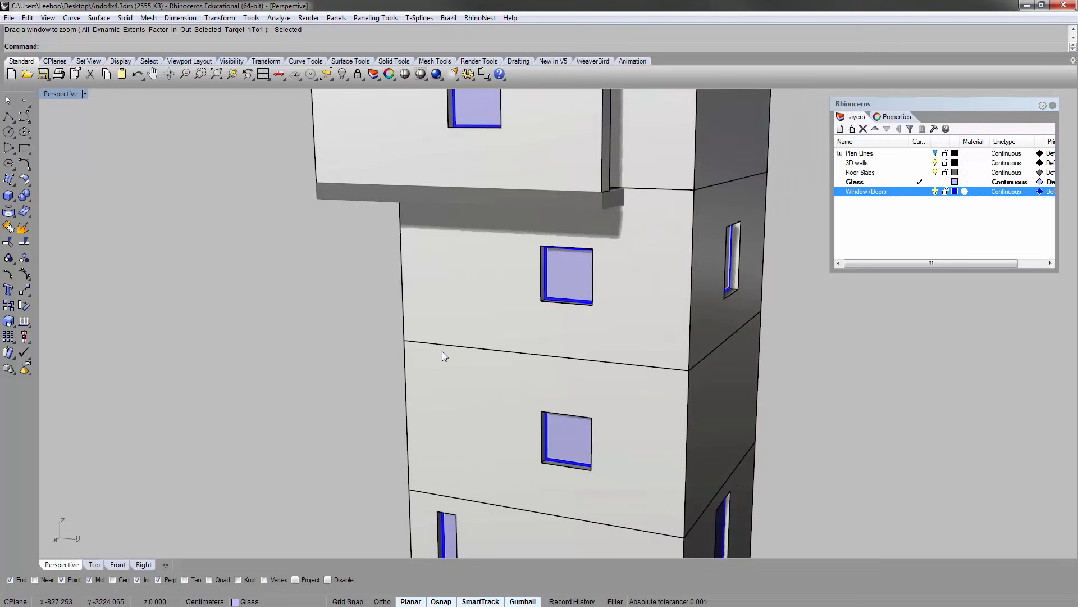
- Examine the window frames through the walls in Wireframe display, and return the viewport to Shaded
{"action": "left_click", "coordinate": [78, 96]}
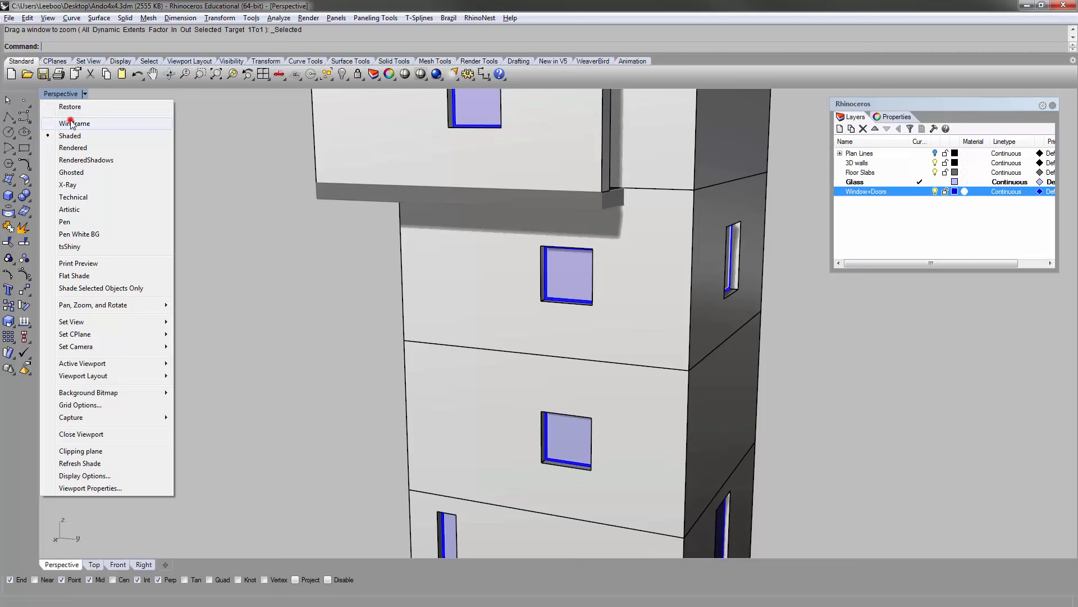
{"action": "left_click", "coordinate": [71, 122]}
{"action": "scroll", "coordinate": [619, 230], "scroll_direction": "up", "scroll_amount": 5}
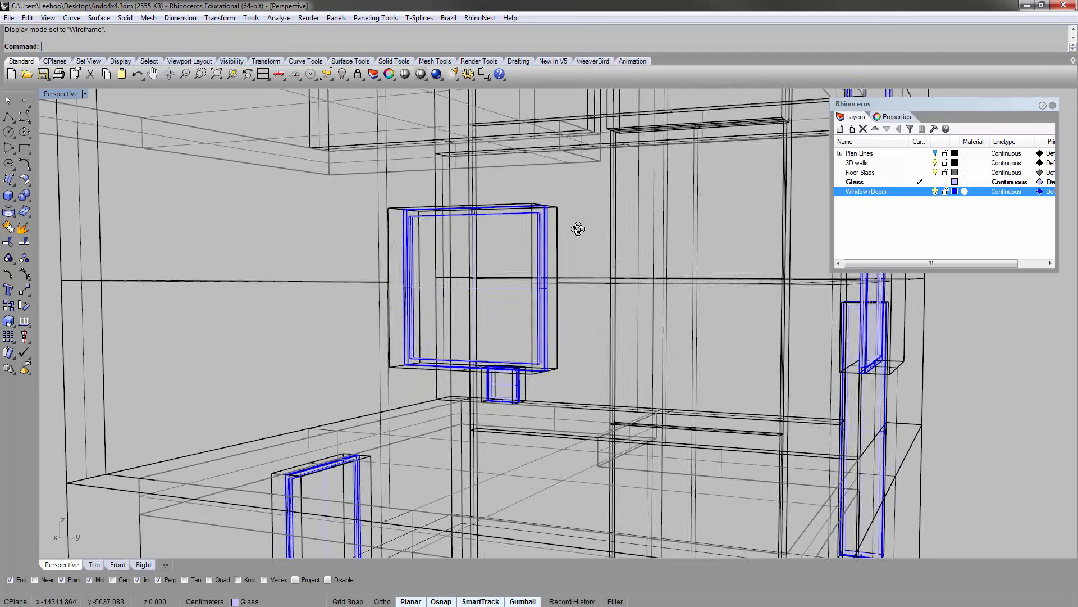
{"action": "right_click_drag", "start_coordinate": [578, 229], "coordinate": [553, 234]}
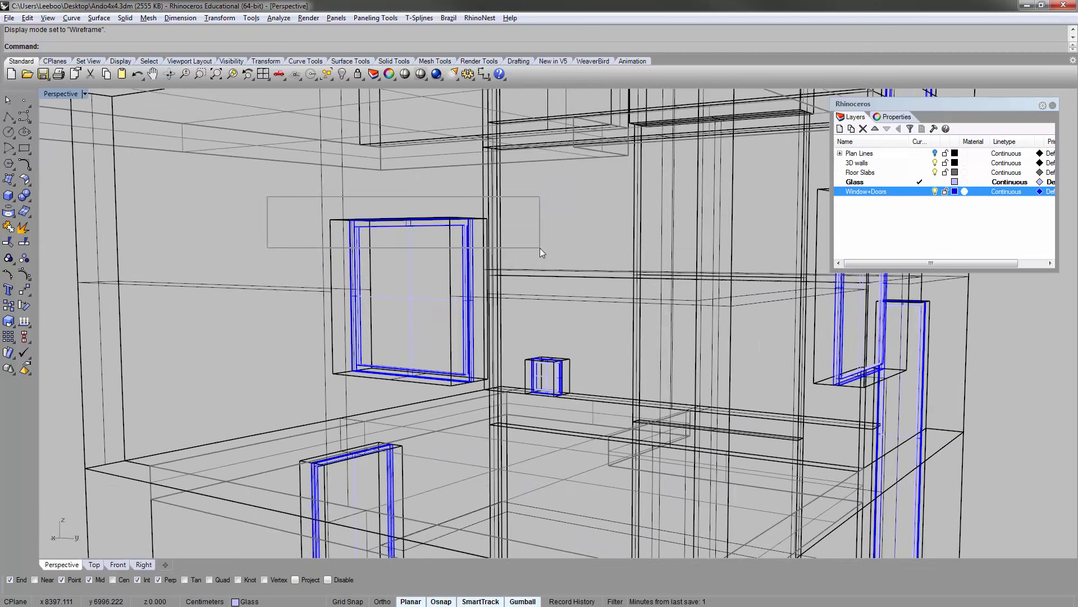
{"action": "right_click_drag", "start_coordinate": [292, 198], "coordinate": [499, 210]}
{"action": "scroll", "coordinate": [456, 227], "scroll_direction": "down", "scroll_amount": 5}
{"action": "right_click", "coordinate": [57, 97]}
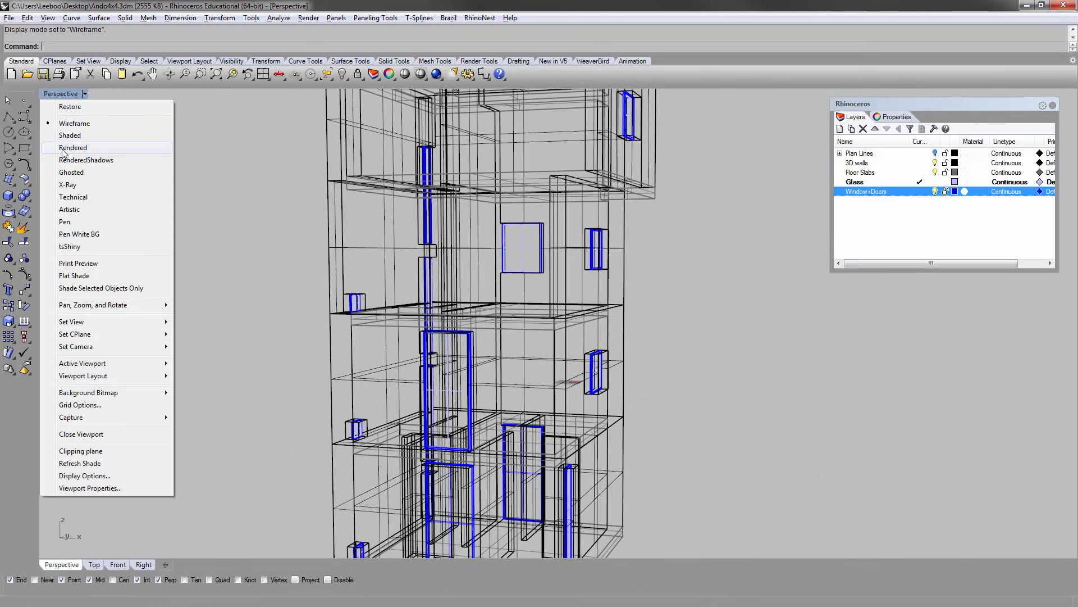
{"action": "left_click", "coordinate": [65, 136]}
- Examine the tower's open upper floors and the door facade from several angles
{"action": "right_click_drag", "start_coordinate": [309, 238], "coordinate": [425, 269]}
{"action": "scroll", "coordinate": [425, 270], "scroll_direction": "down", "scroll_amount": 6}
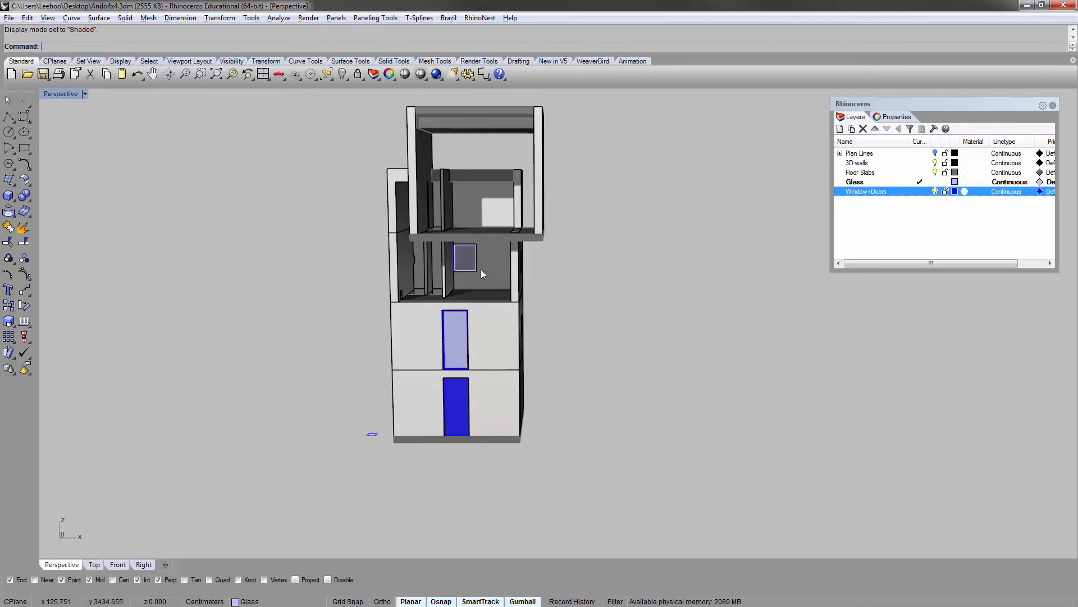
{"action": "mouse_move", "coordinate": [504, 222]}
{"action": "right_mouse_down"}
{"action": "mouse_move", "coordinate": [472, 276]}
{"action": "mouse_move", "coordinate": [441, 230]}
{"action": "mouse_move", "coordinate": [445, 212]}
{"action": "mouse_move", "coordinate": [440, 219]}
{"action": "mouse_move", "coordinate": [558, 243]}
{"action": "right_mouse_up"}
{"action": "scroll", "coordinate": [540, 253], "scroll_direction": "up", "scroll_amount": 6}
{"action": "right_click_drag", "start_coordinate": [489, 276], "coordinate": [444, 275]}
{"action": "scroll", "coordinate": [506, 278], "scroll_direction": "down", "scroll_amount": 6}
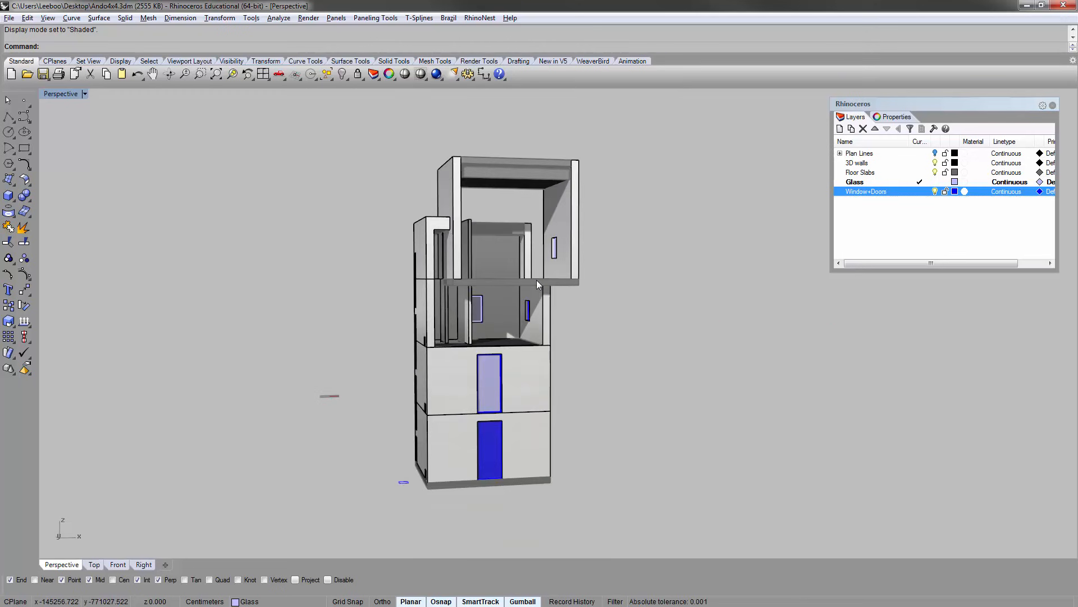
{"action": "right_click_drag", "start_coordinate": [537, 280], "coordinate": [454, 268]}
{"action": "scroll", "coordinate": [454, 268], "scroll_direction": "up", "scroll_amount": 2}
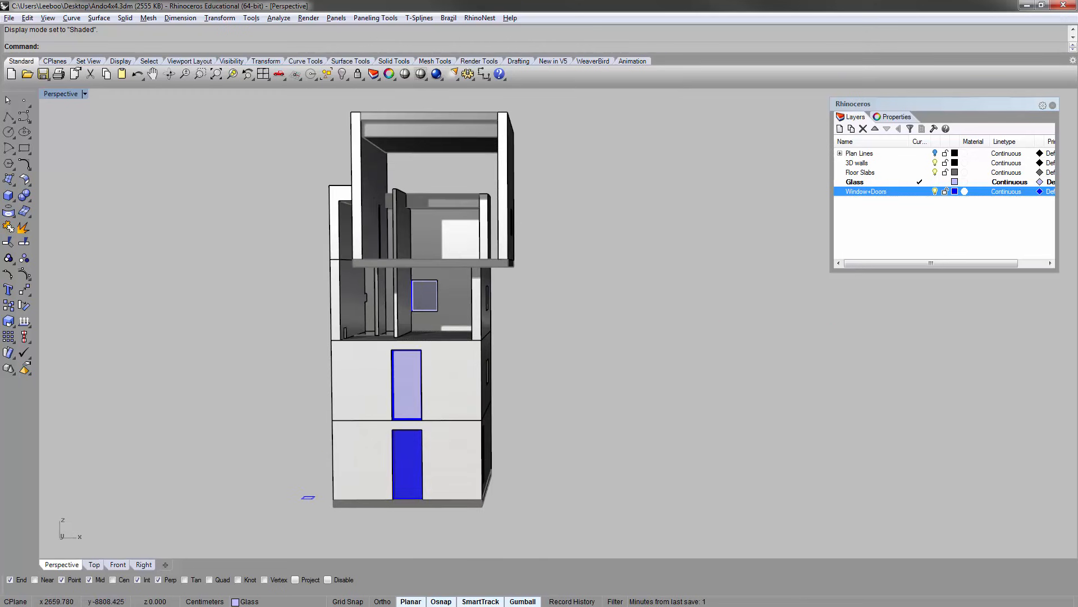